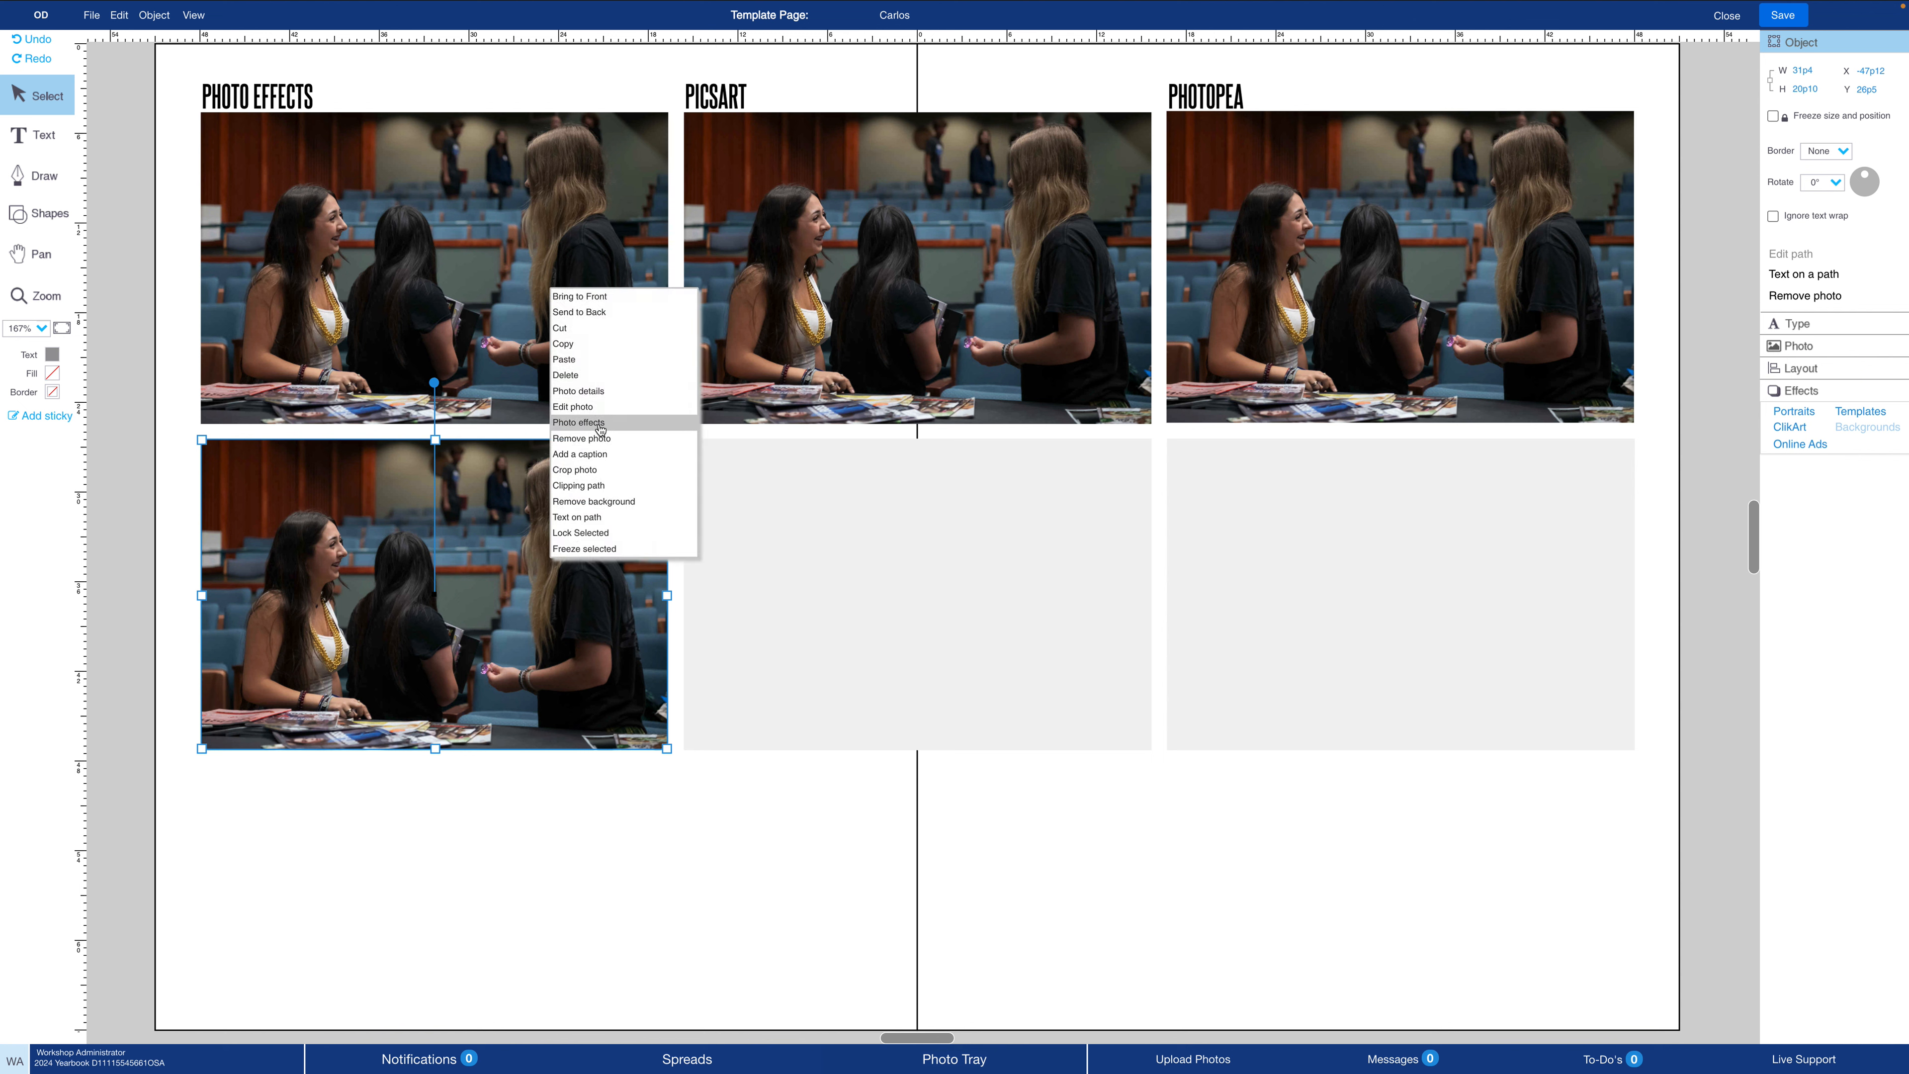
# - Apply the Grayscale photo effect to the lower photo in the Photo Effects column
pyautogui.click(595, 424)
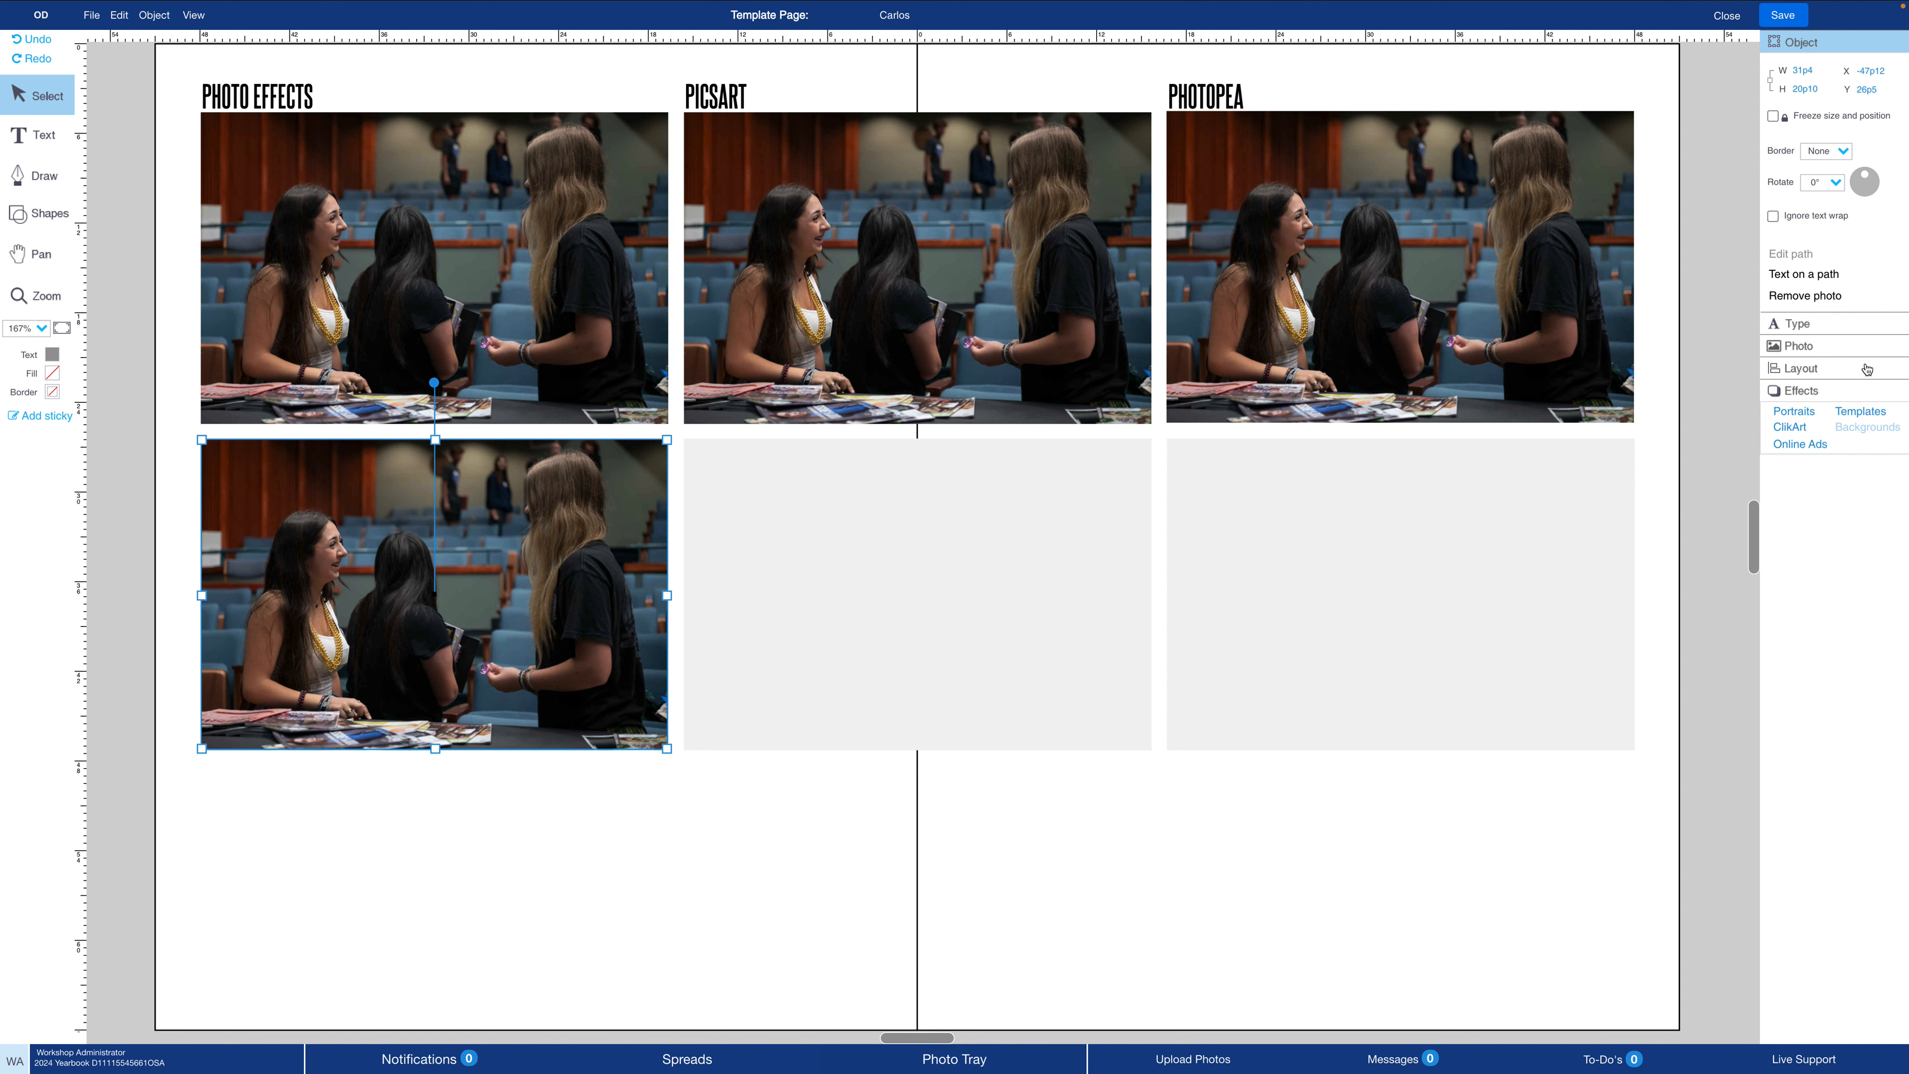
pyautogui.click(1813, 348)
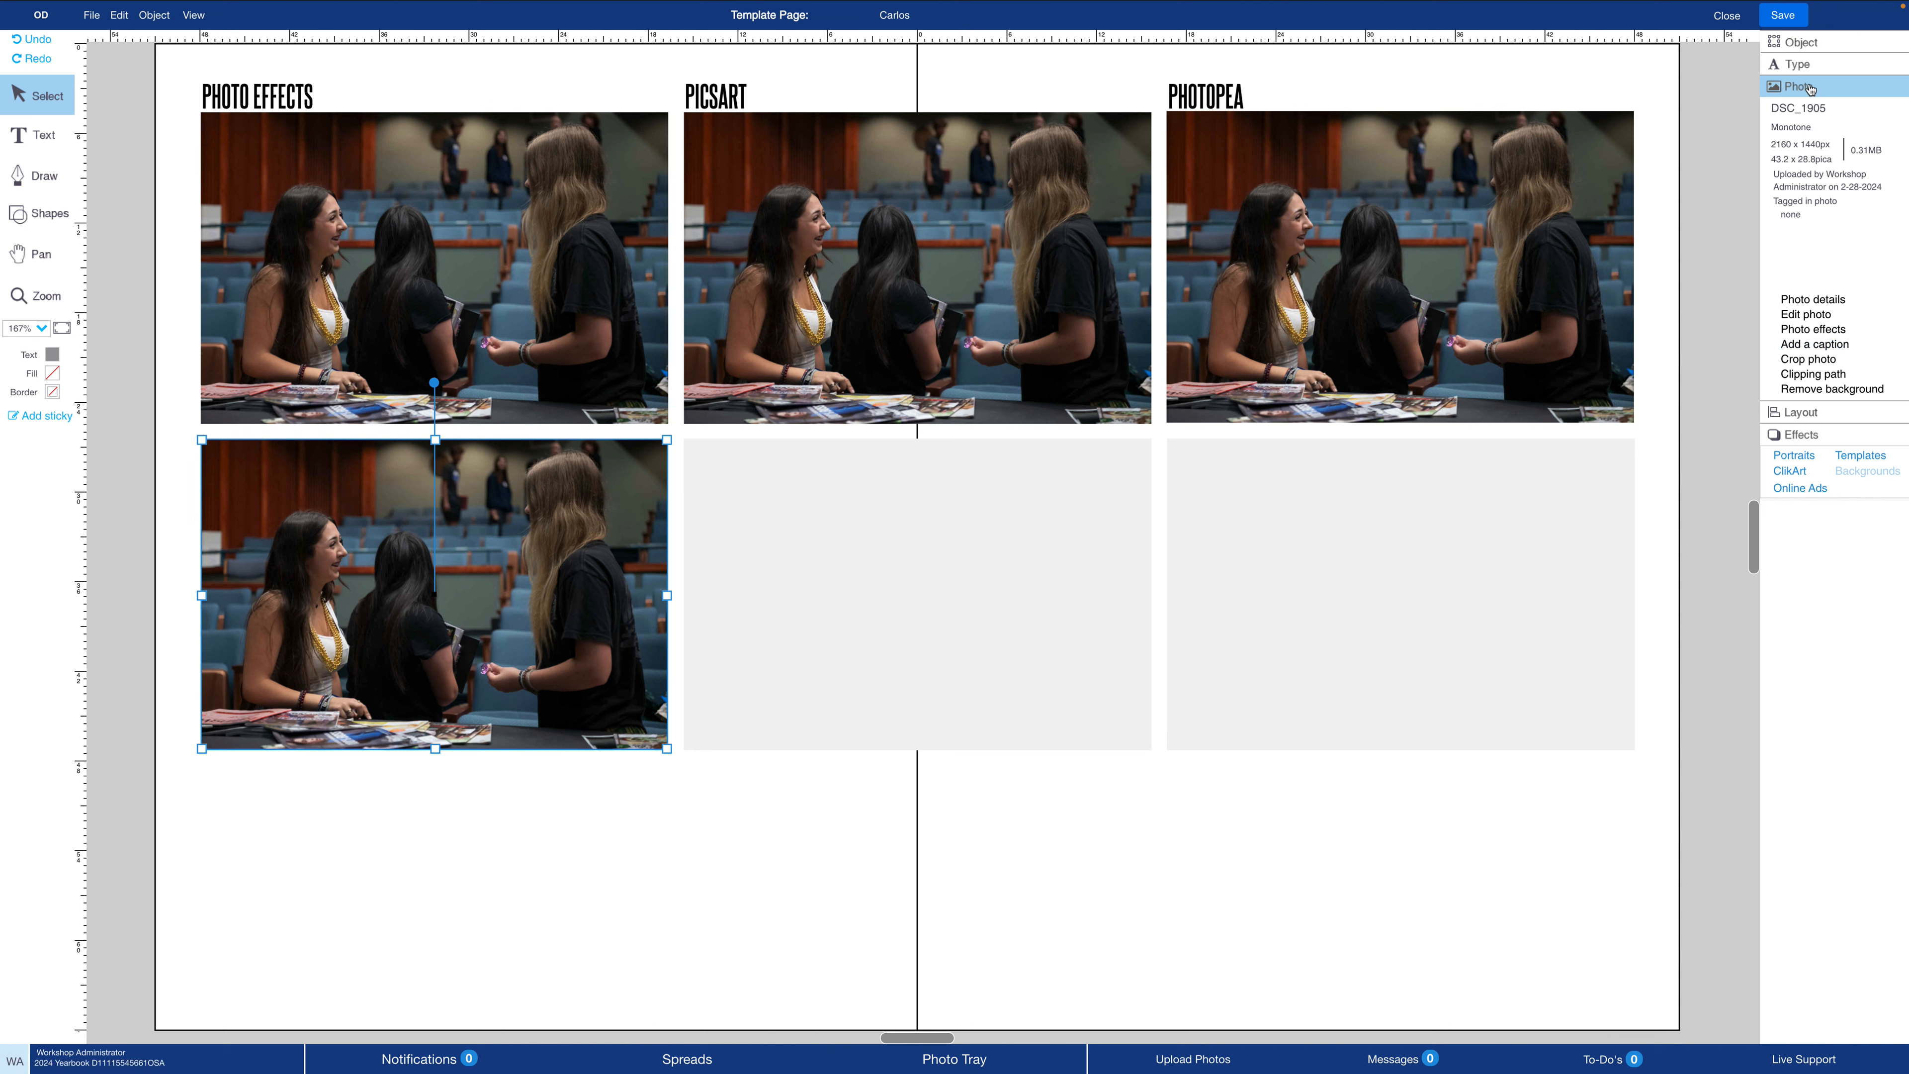
pyautogui.click(1834, 334)
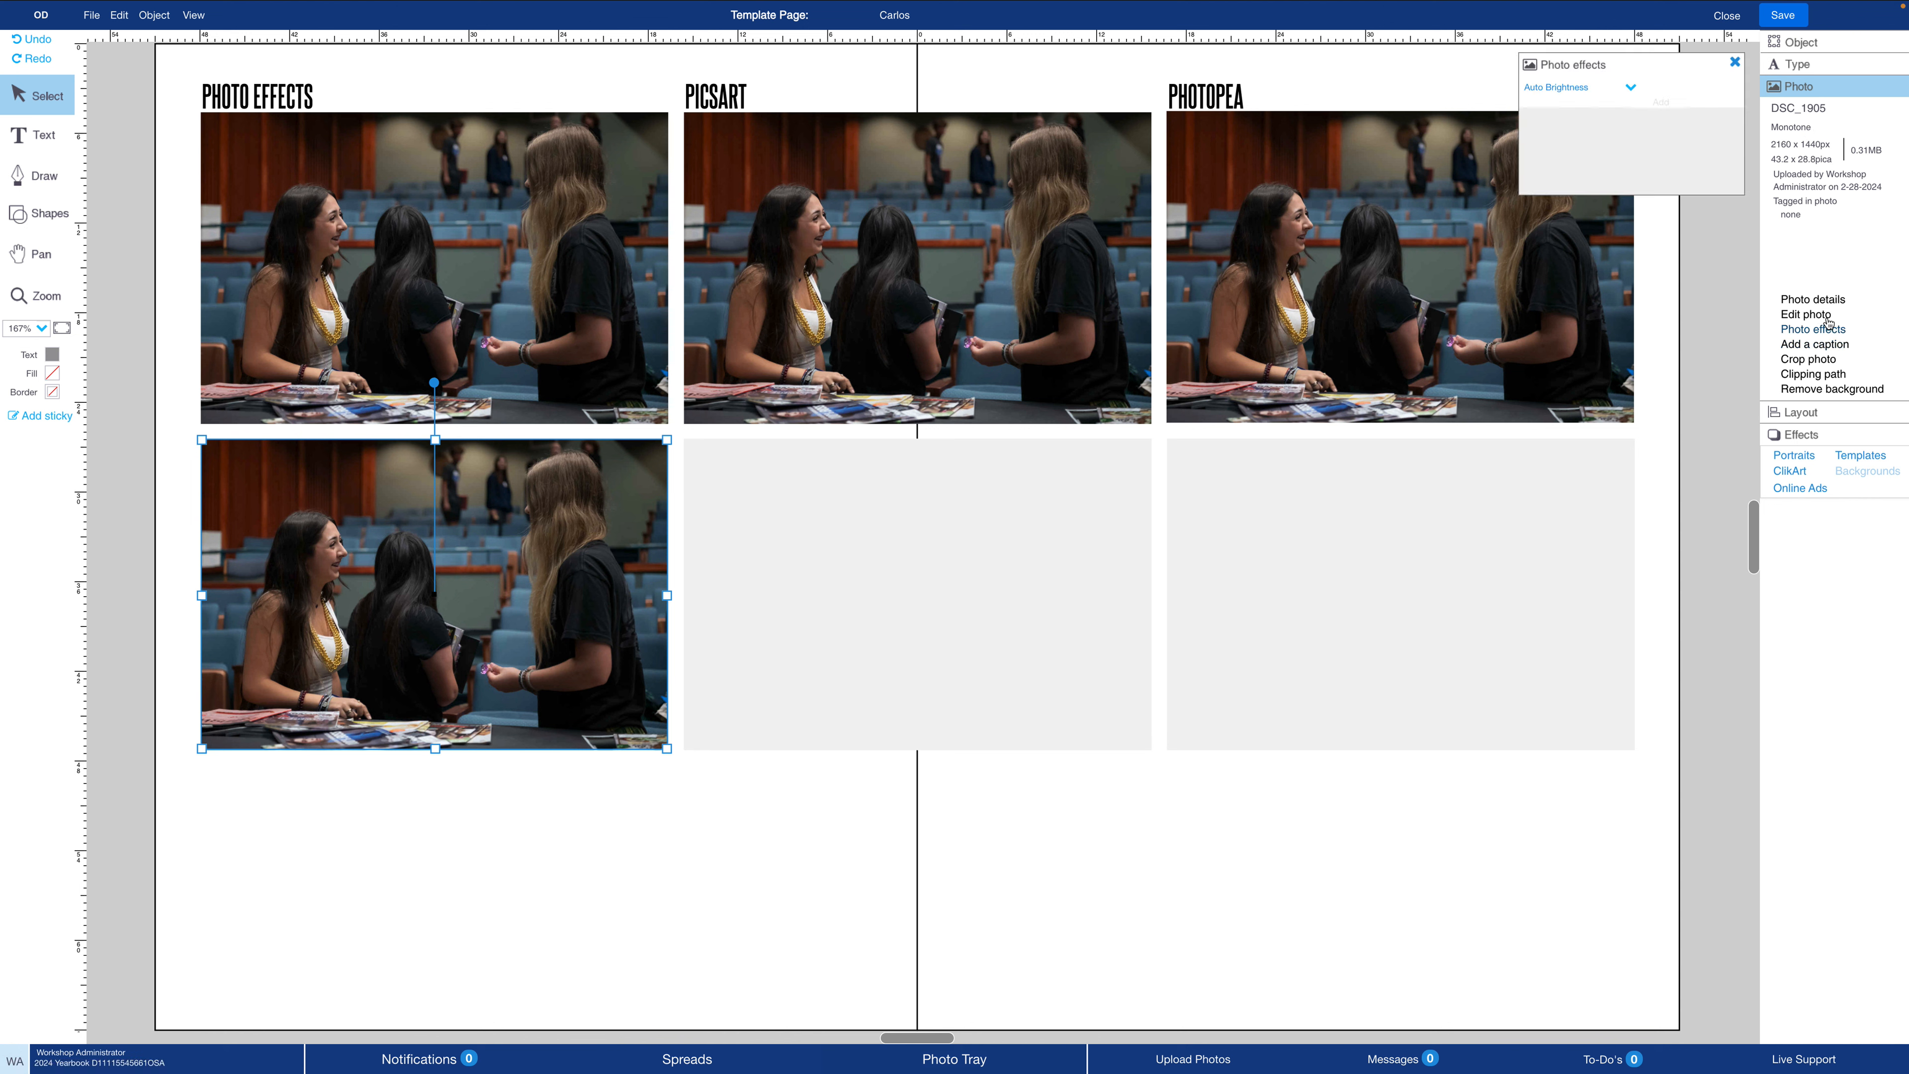
pyautogui.click(1613, 92)
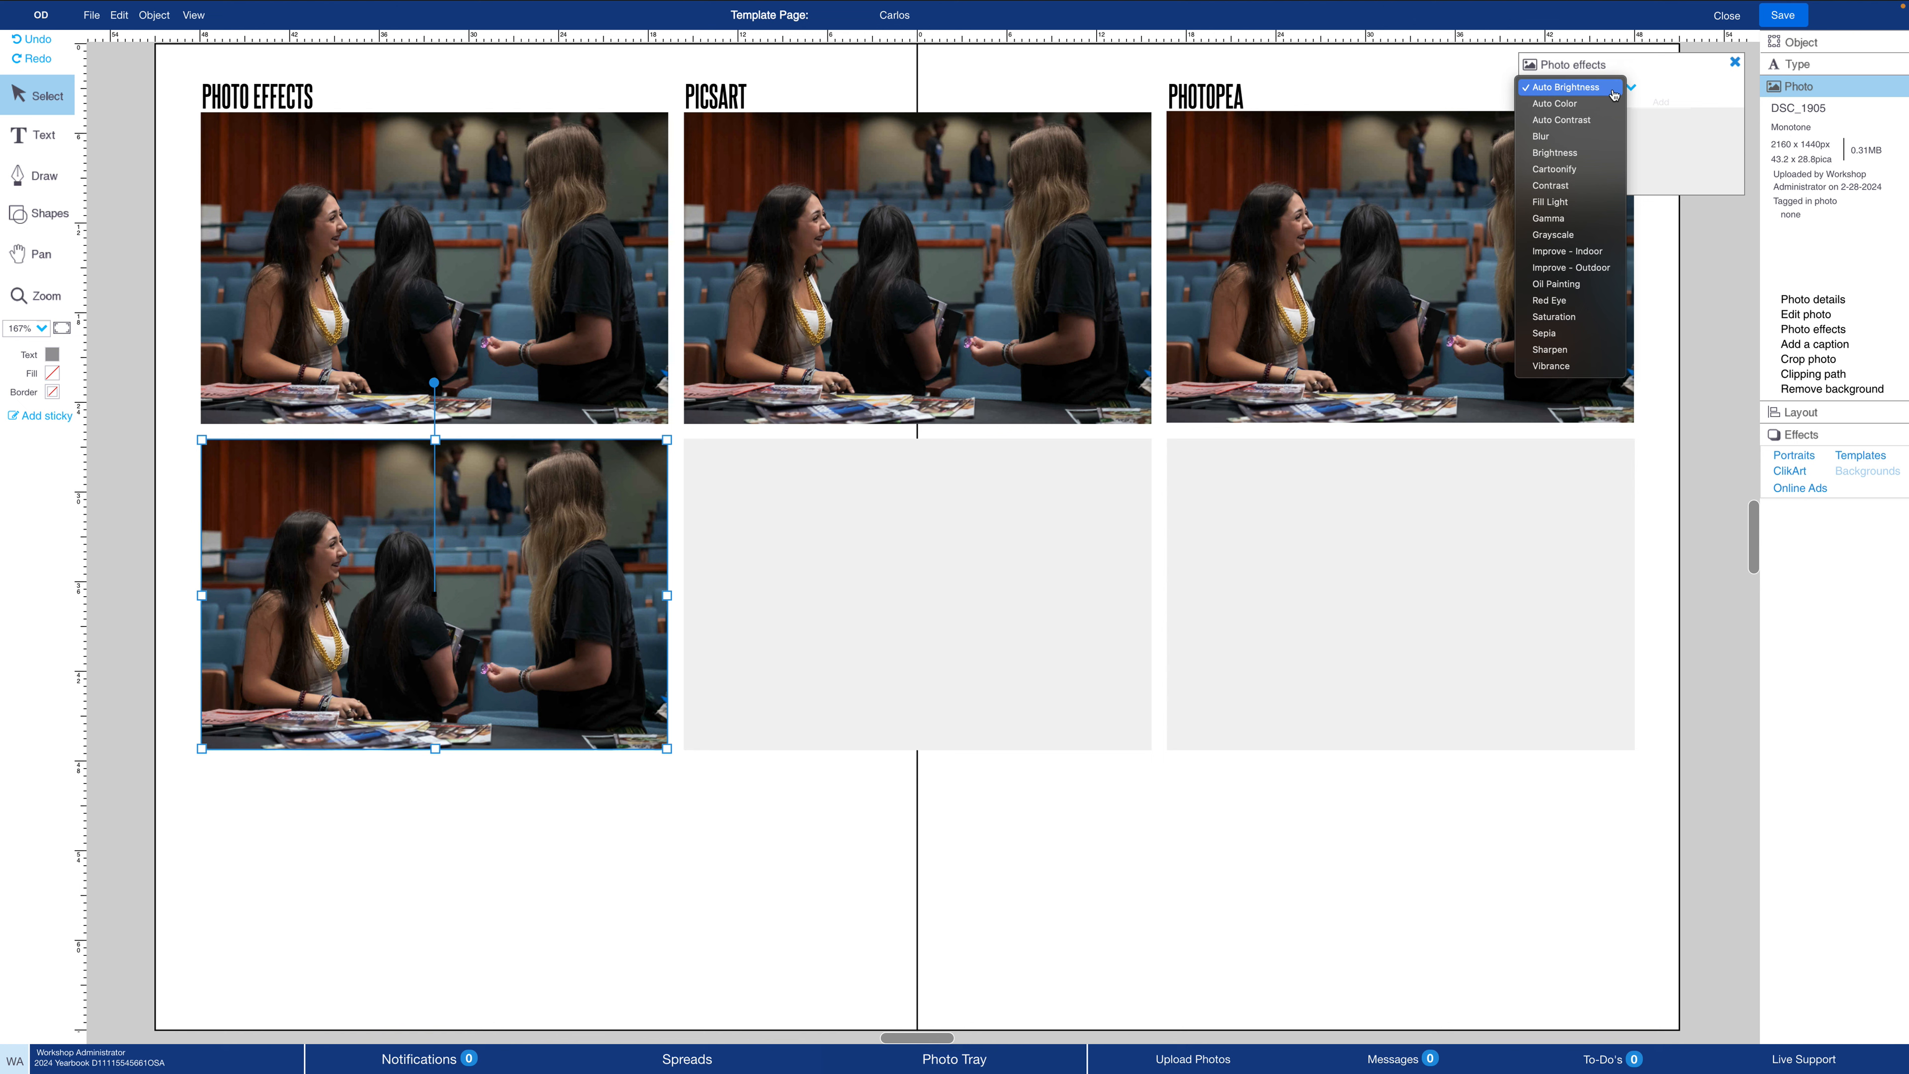
pyautogui.click(1589, 236)
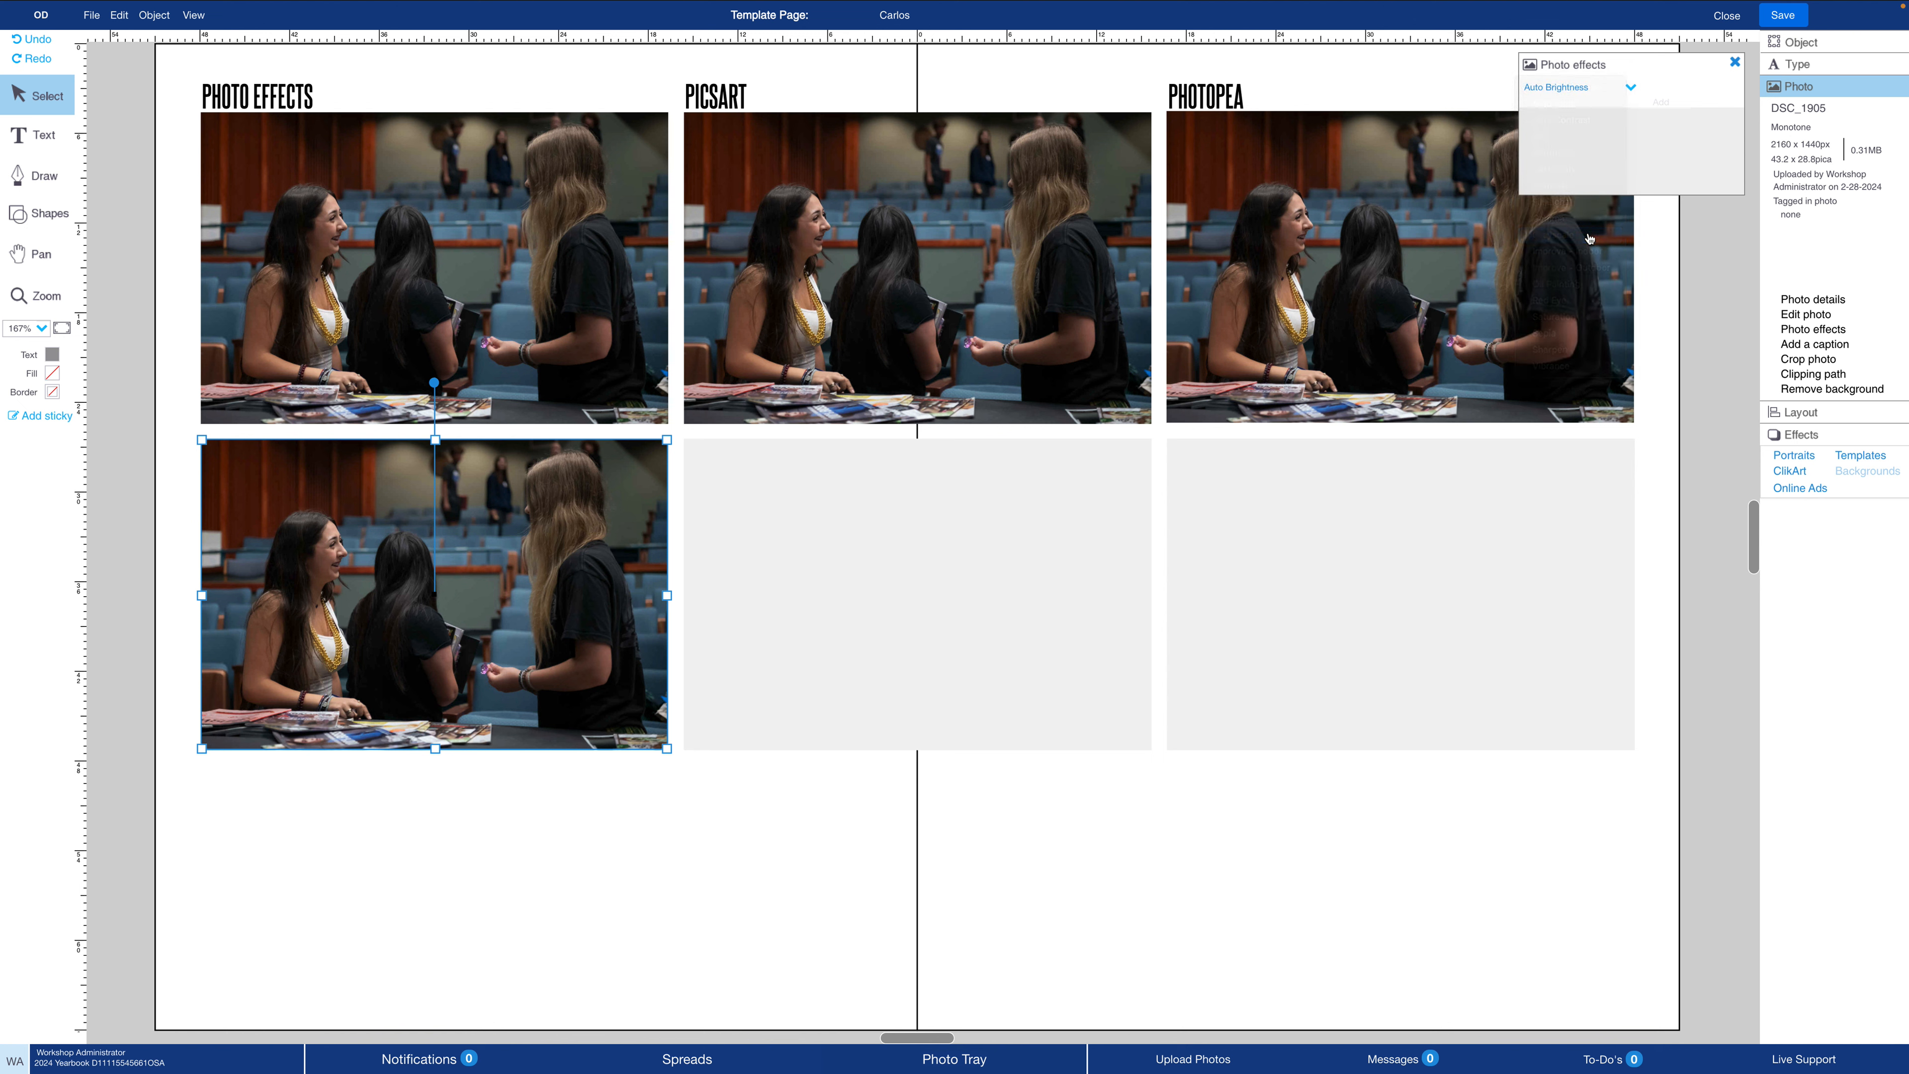
pyautogui.click(1660, 102)
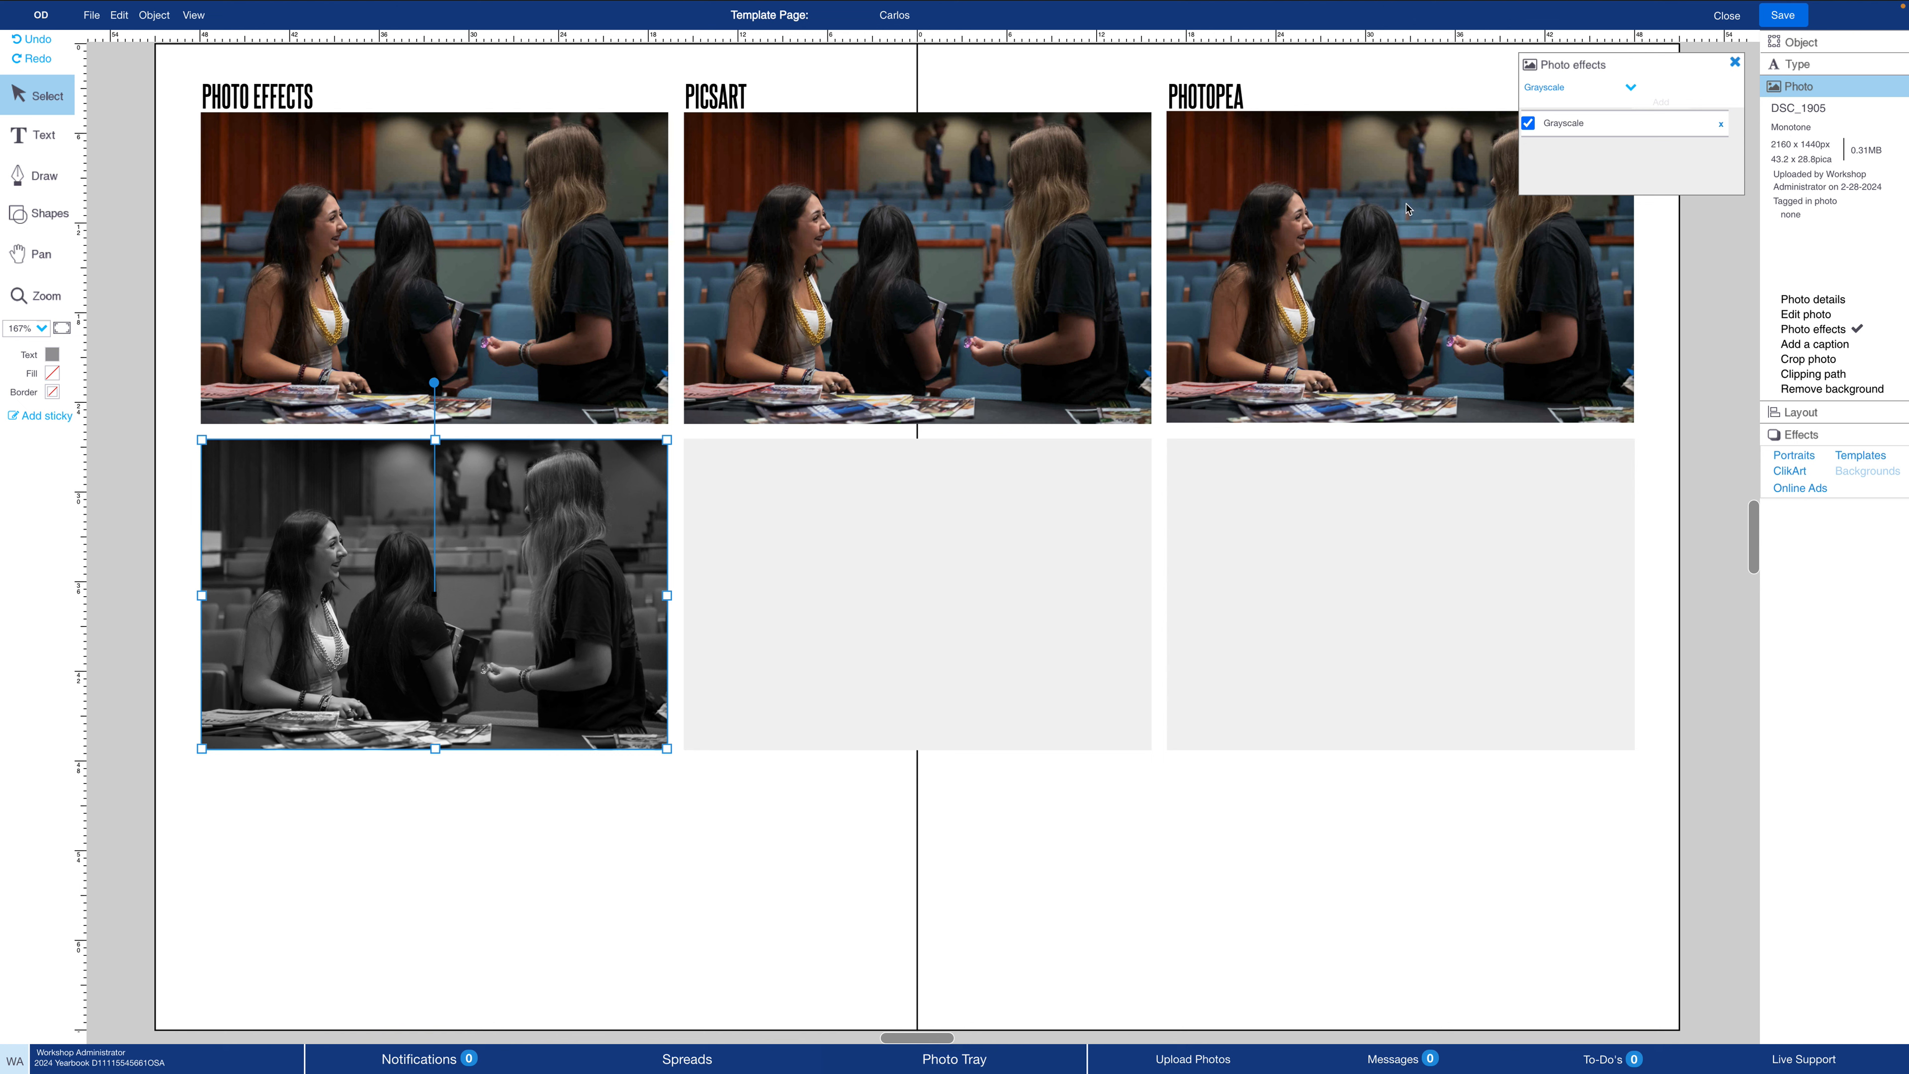
pyautogui.click(1734, 62)
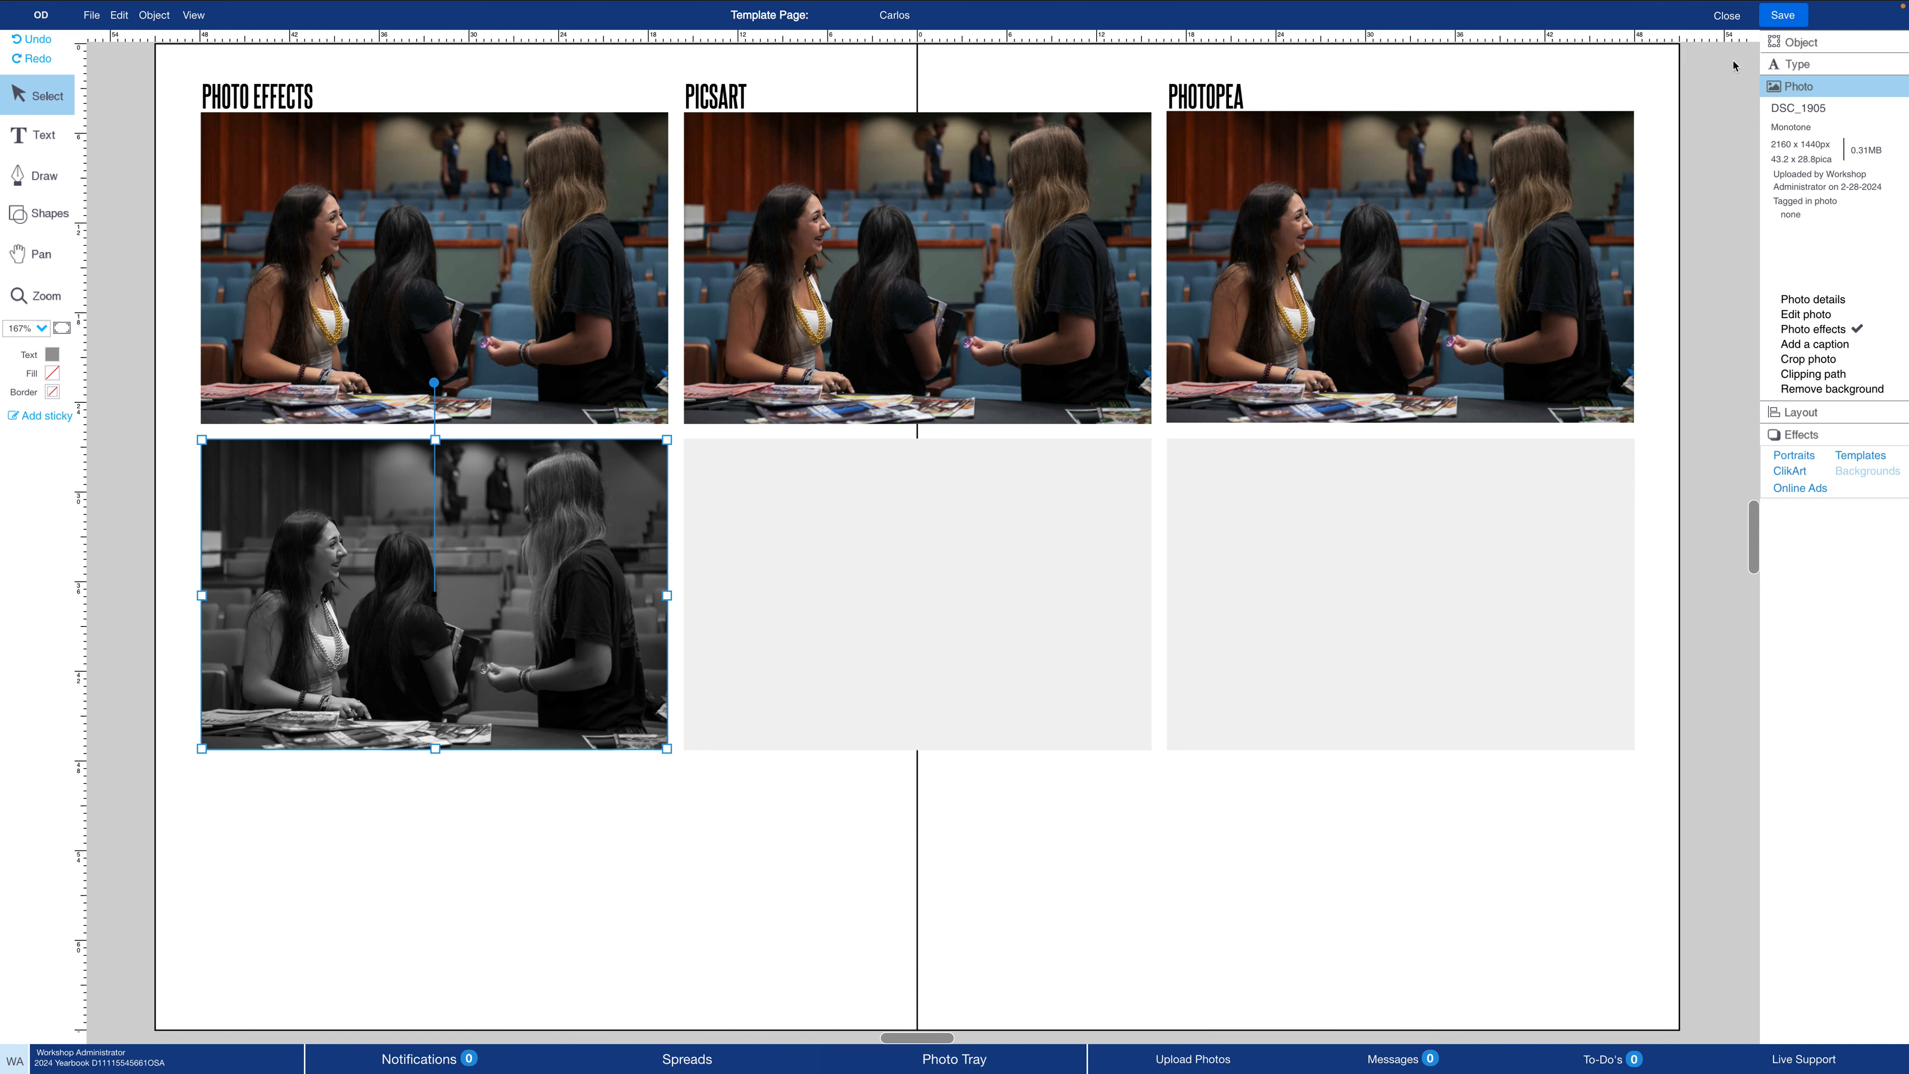
# - Paste a copy of the grayscale photo in place and remove the photo from the copy's frame
pyautogui.click(120, 17)
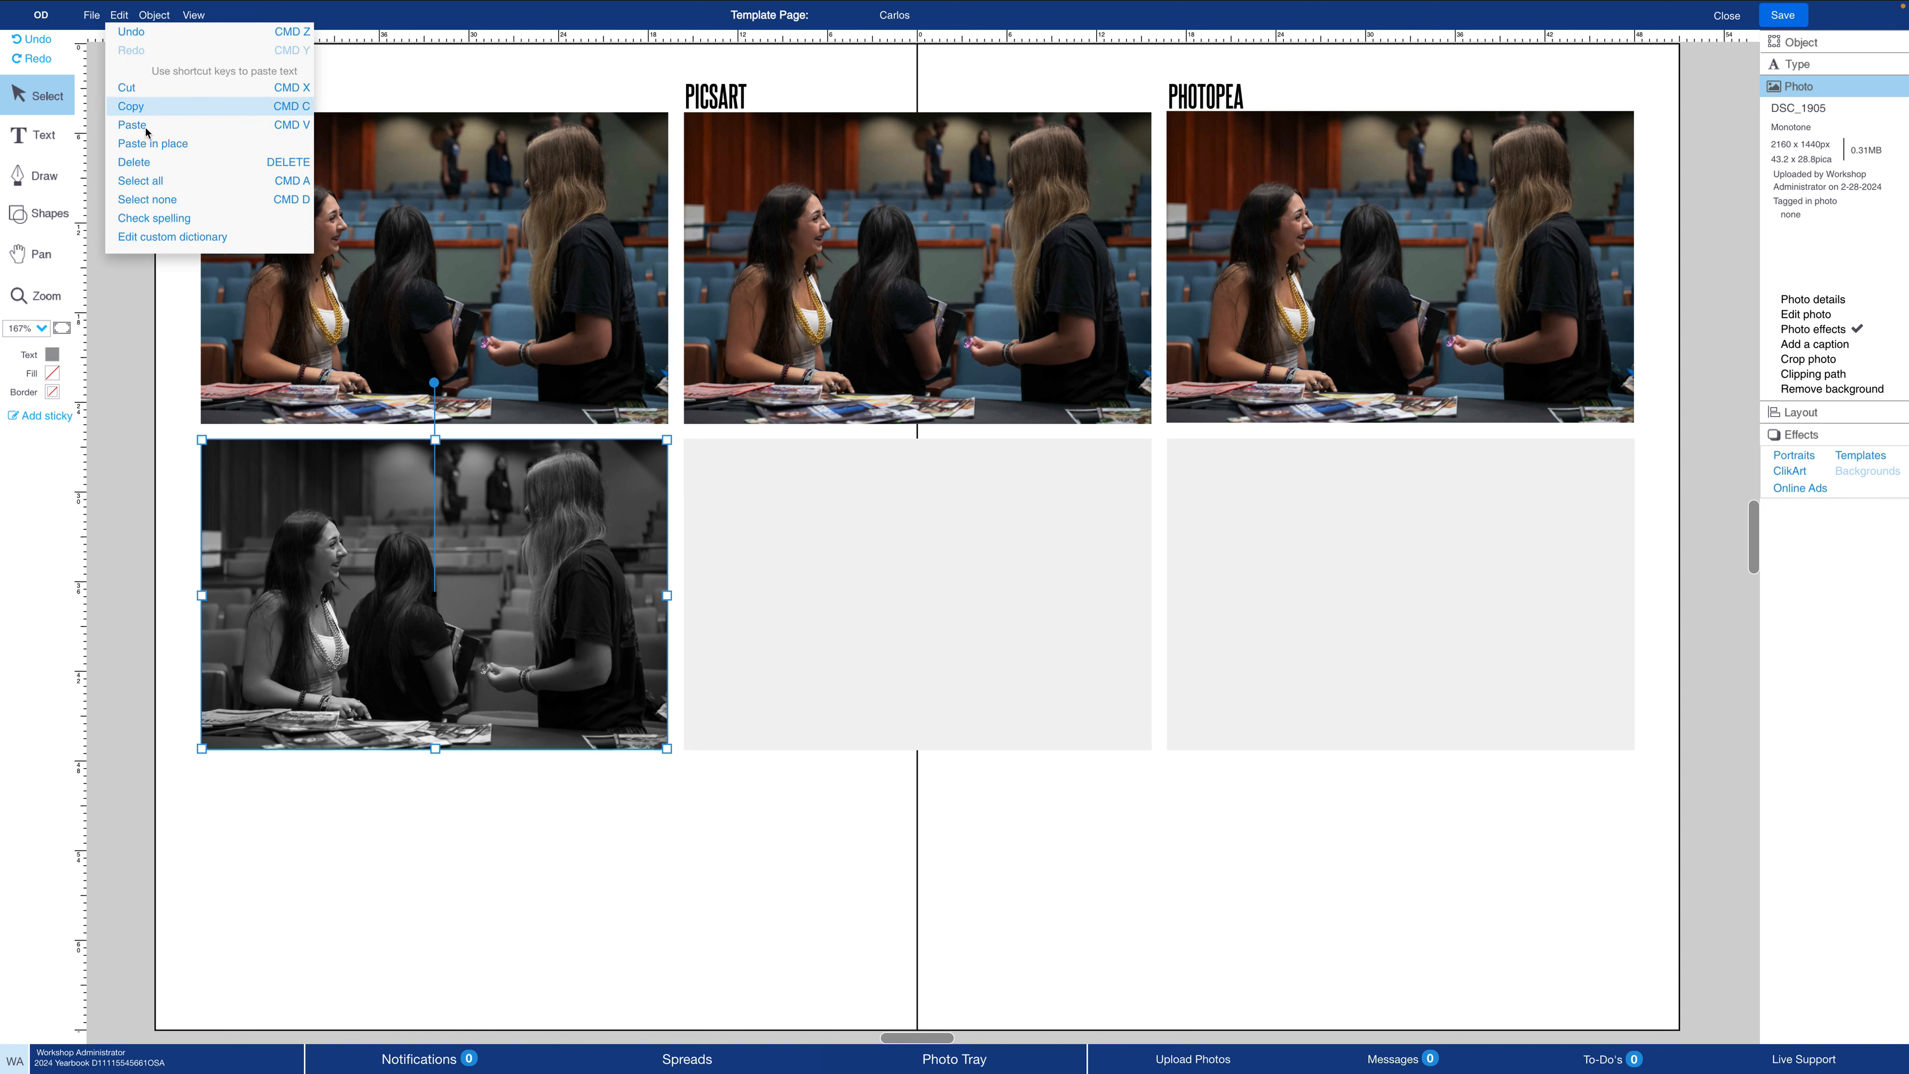
pyautogui.click(149, 143)
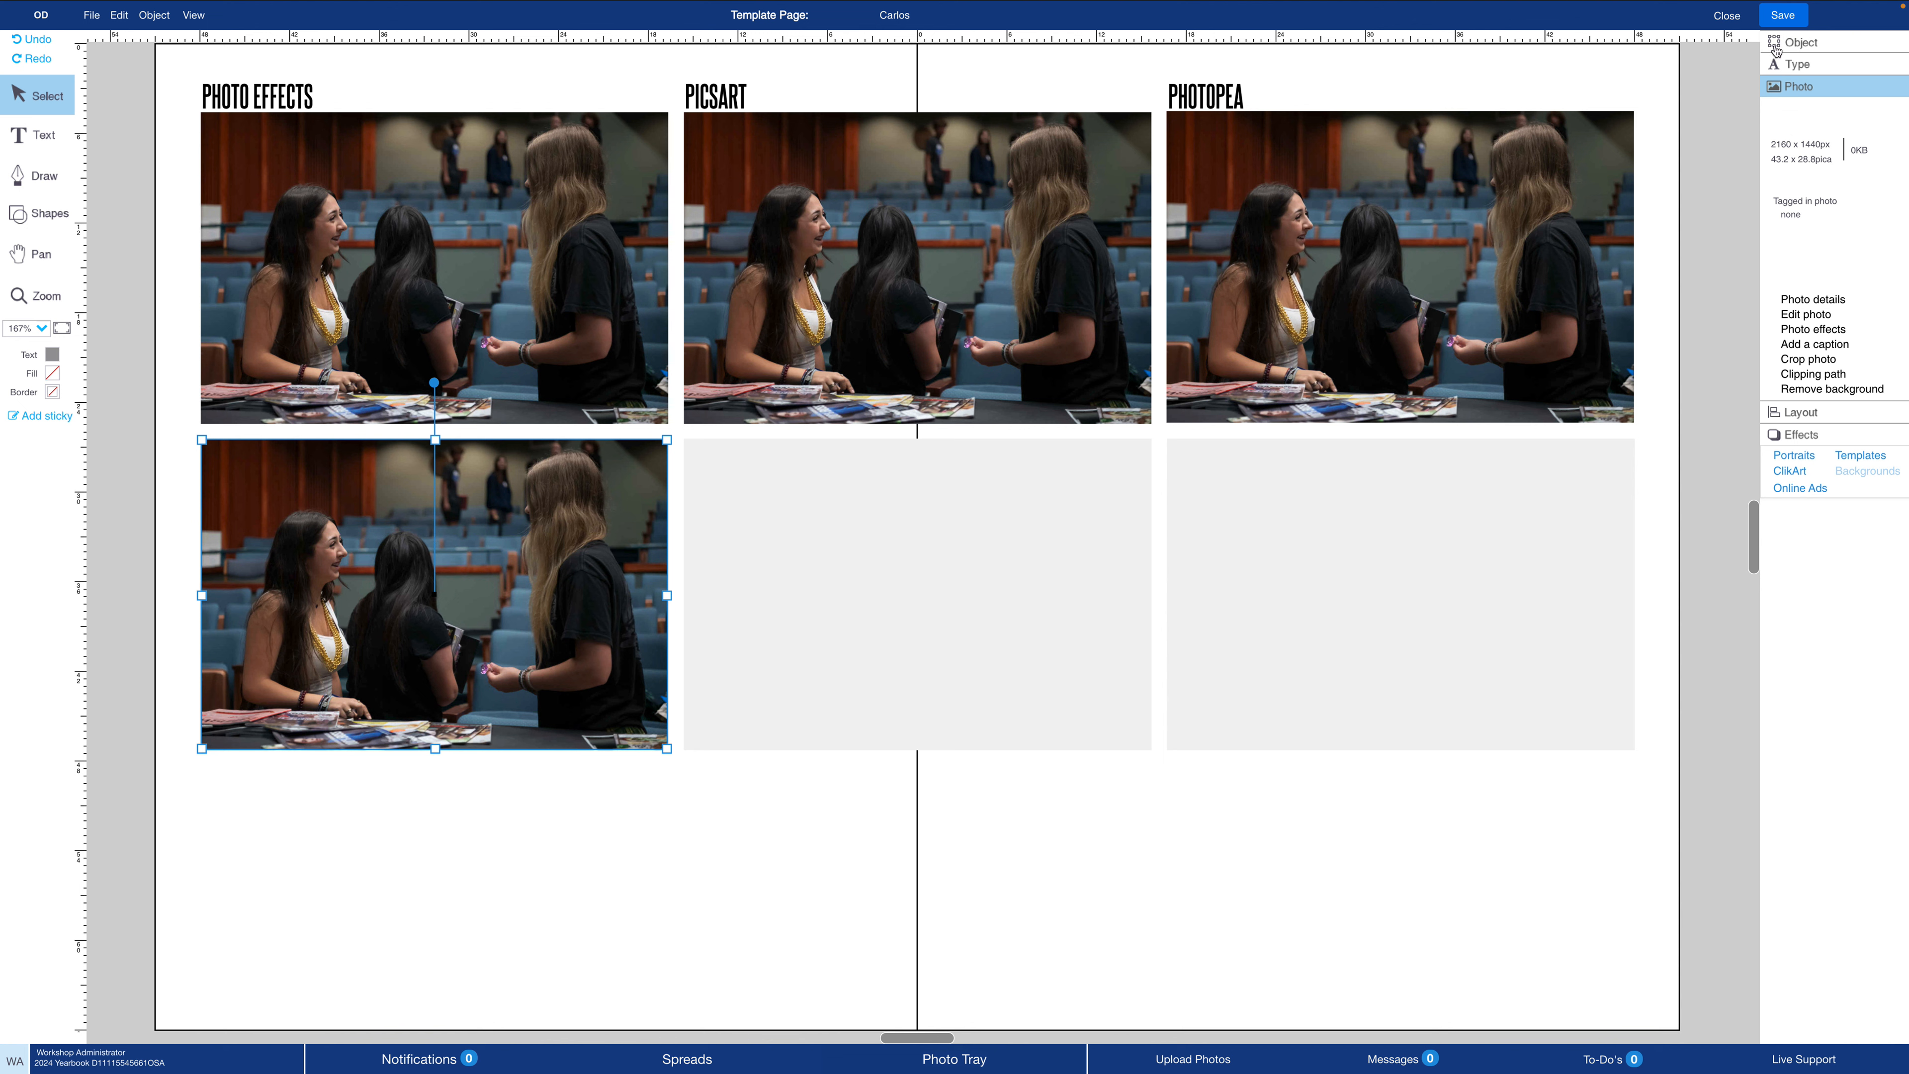
pyautogui.click(1793, 48)
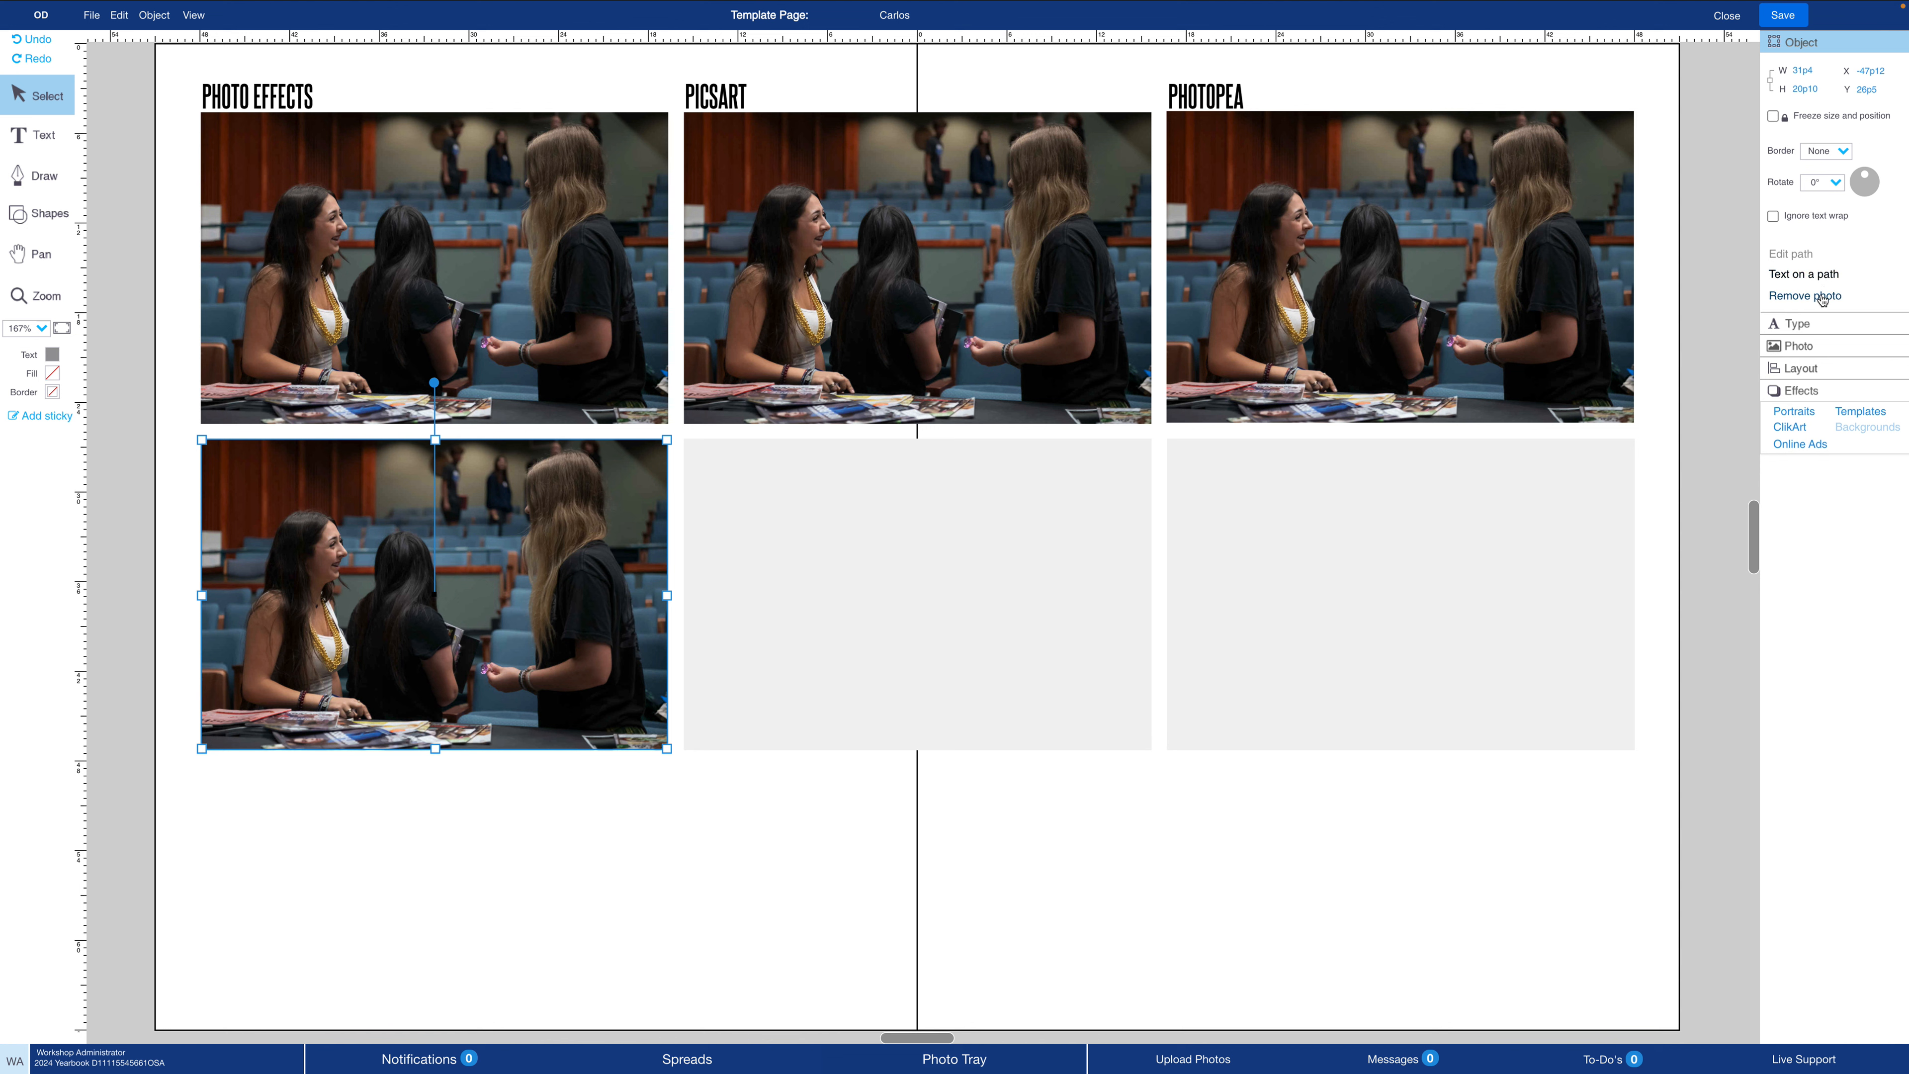
pyautogui.rightClick(568, 587)
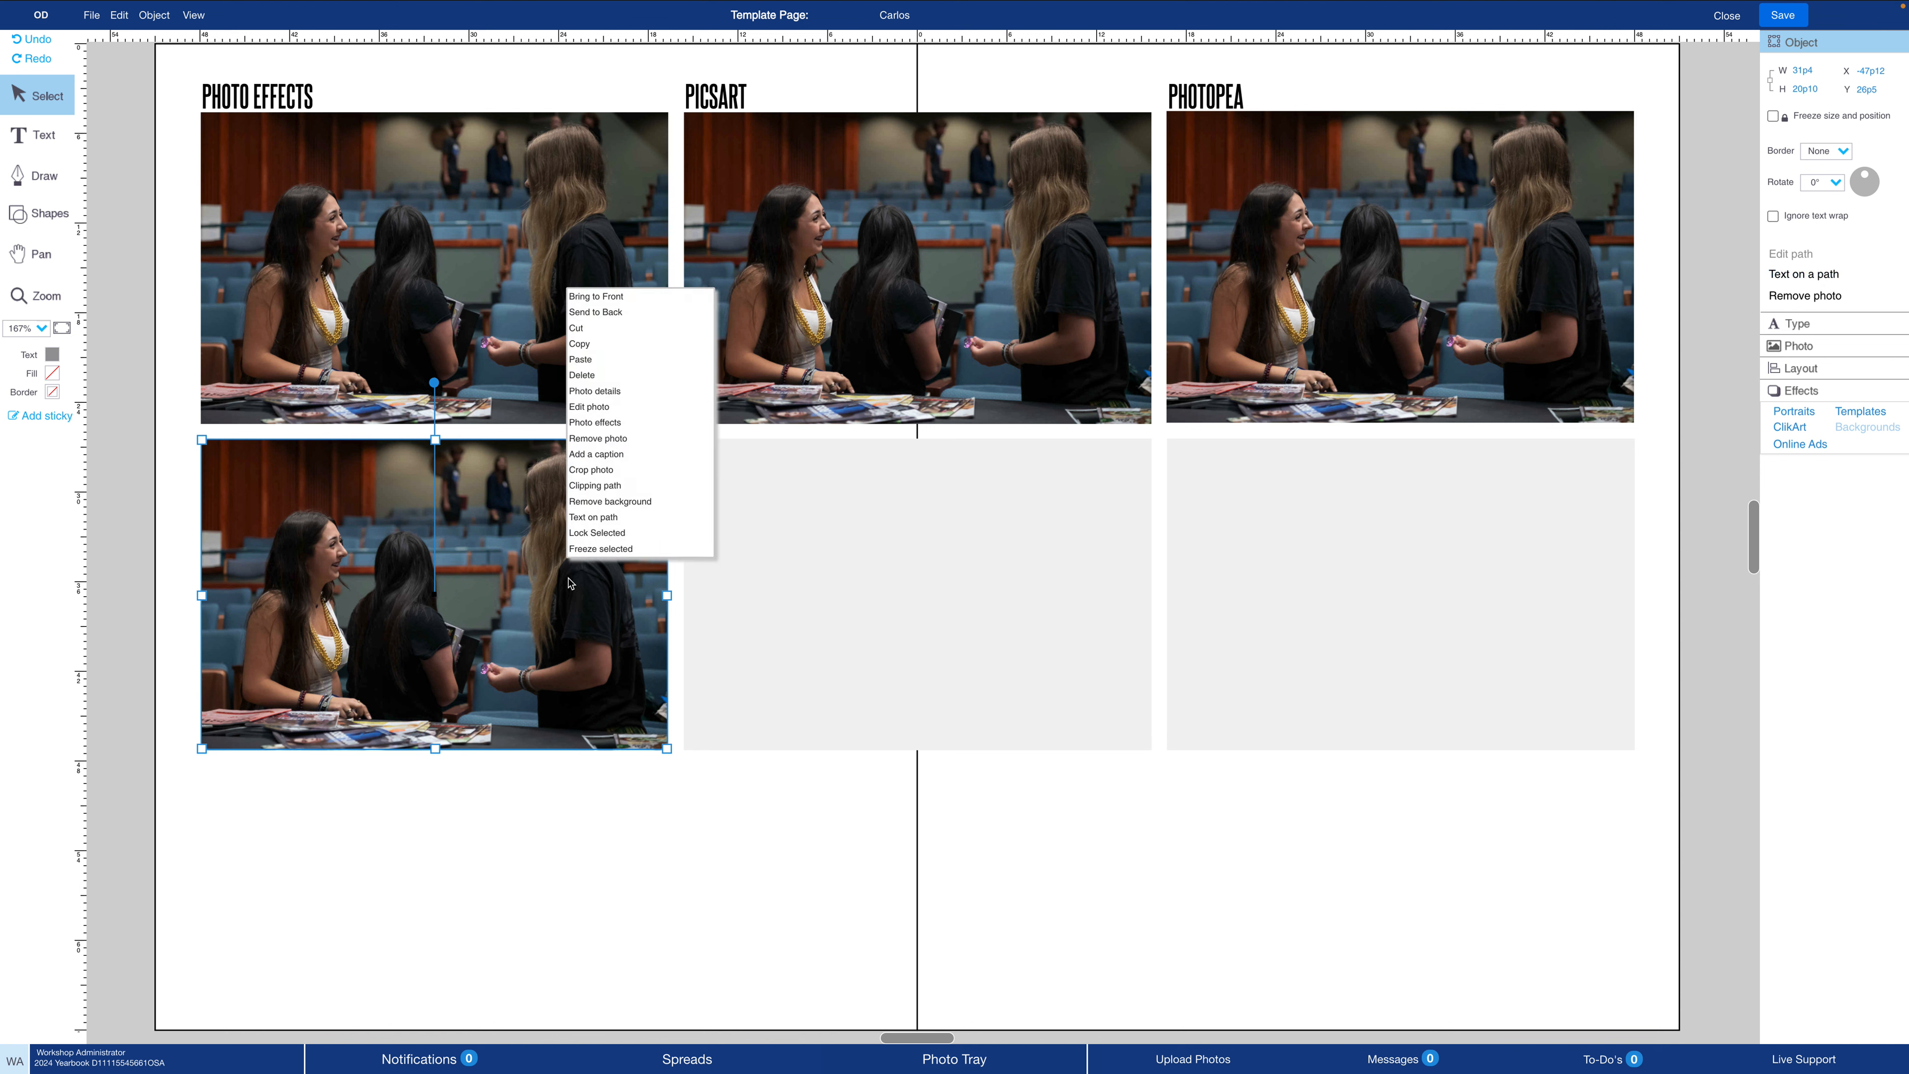
pyautogui.click(615, 439)
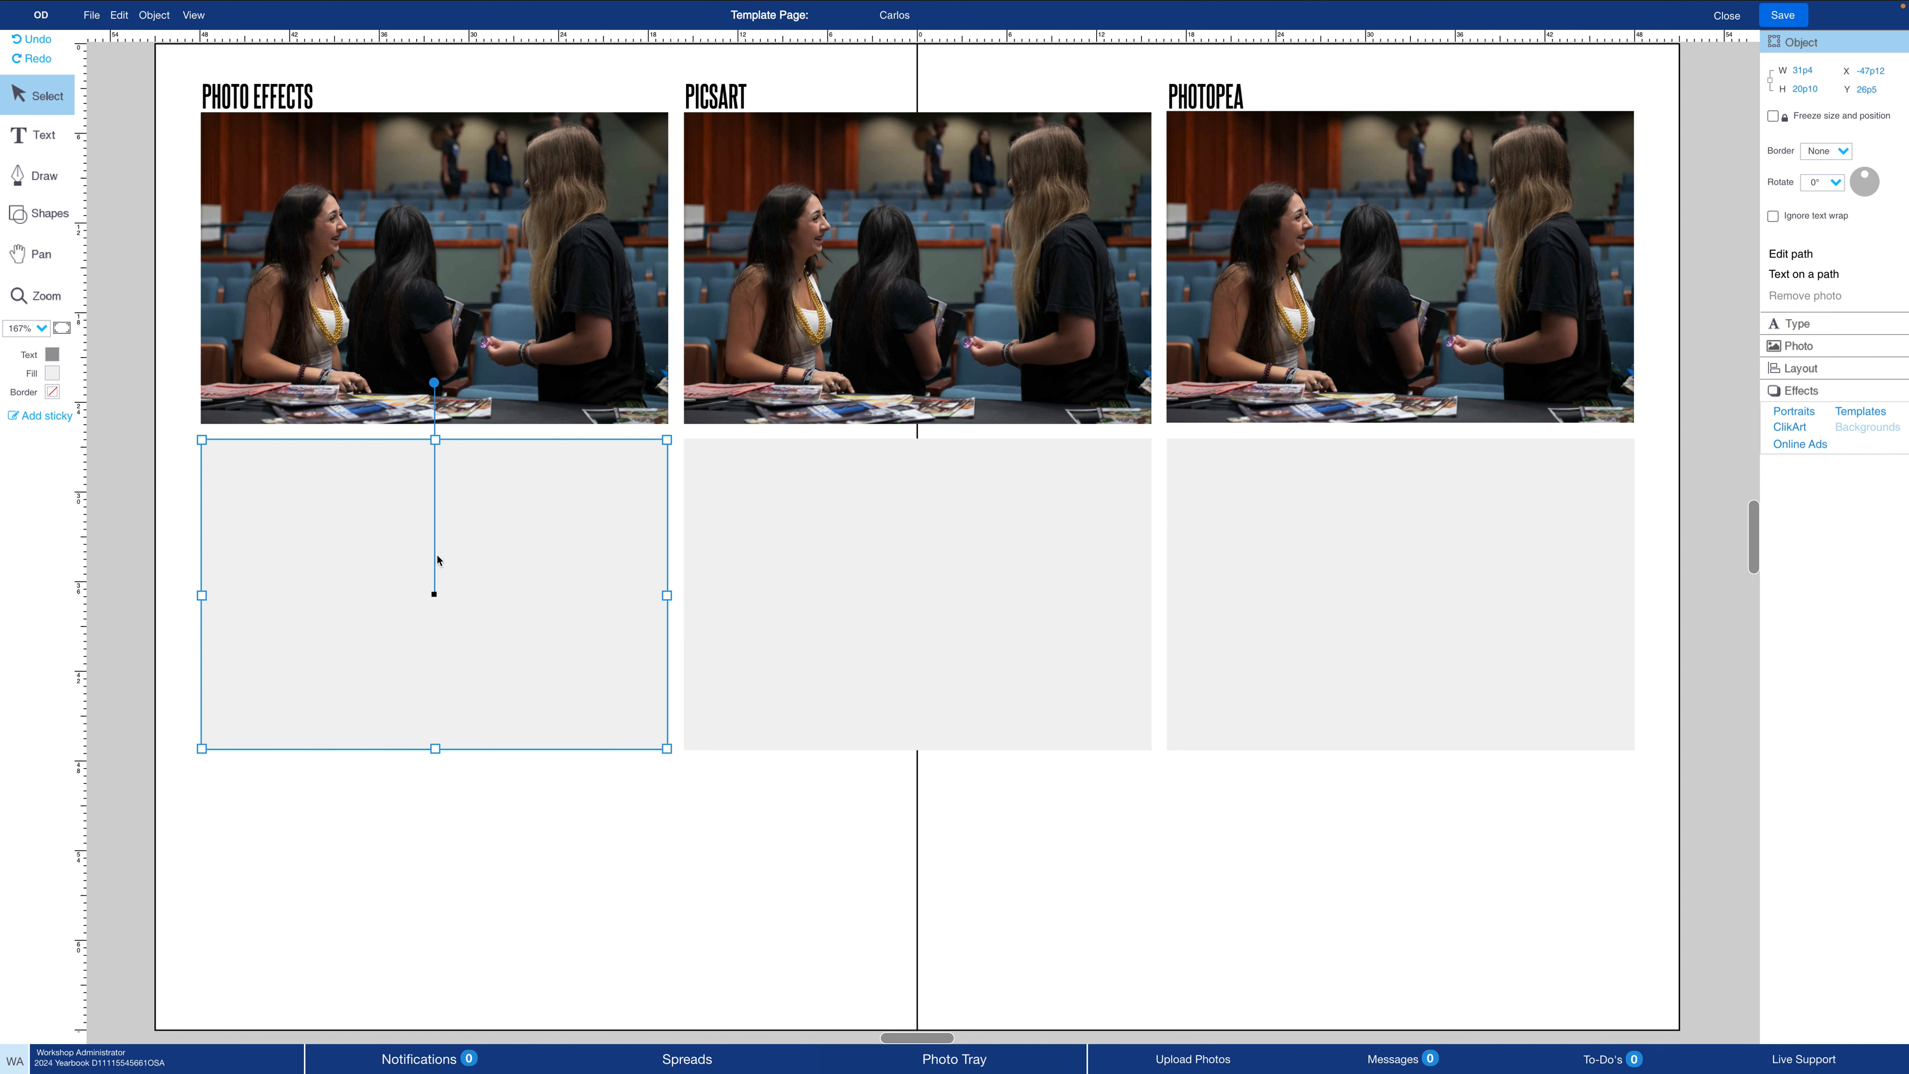
# - Fill the empty frame over the grayscale photo with the green colour F5112
pyautogui.click(52, 372)
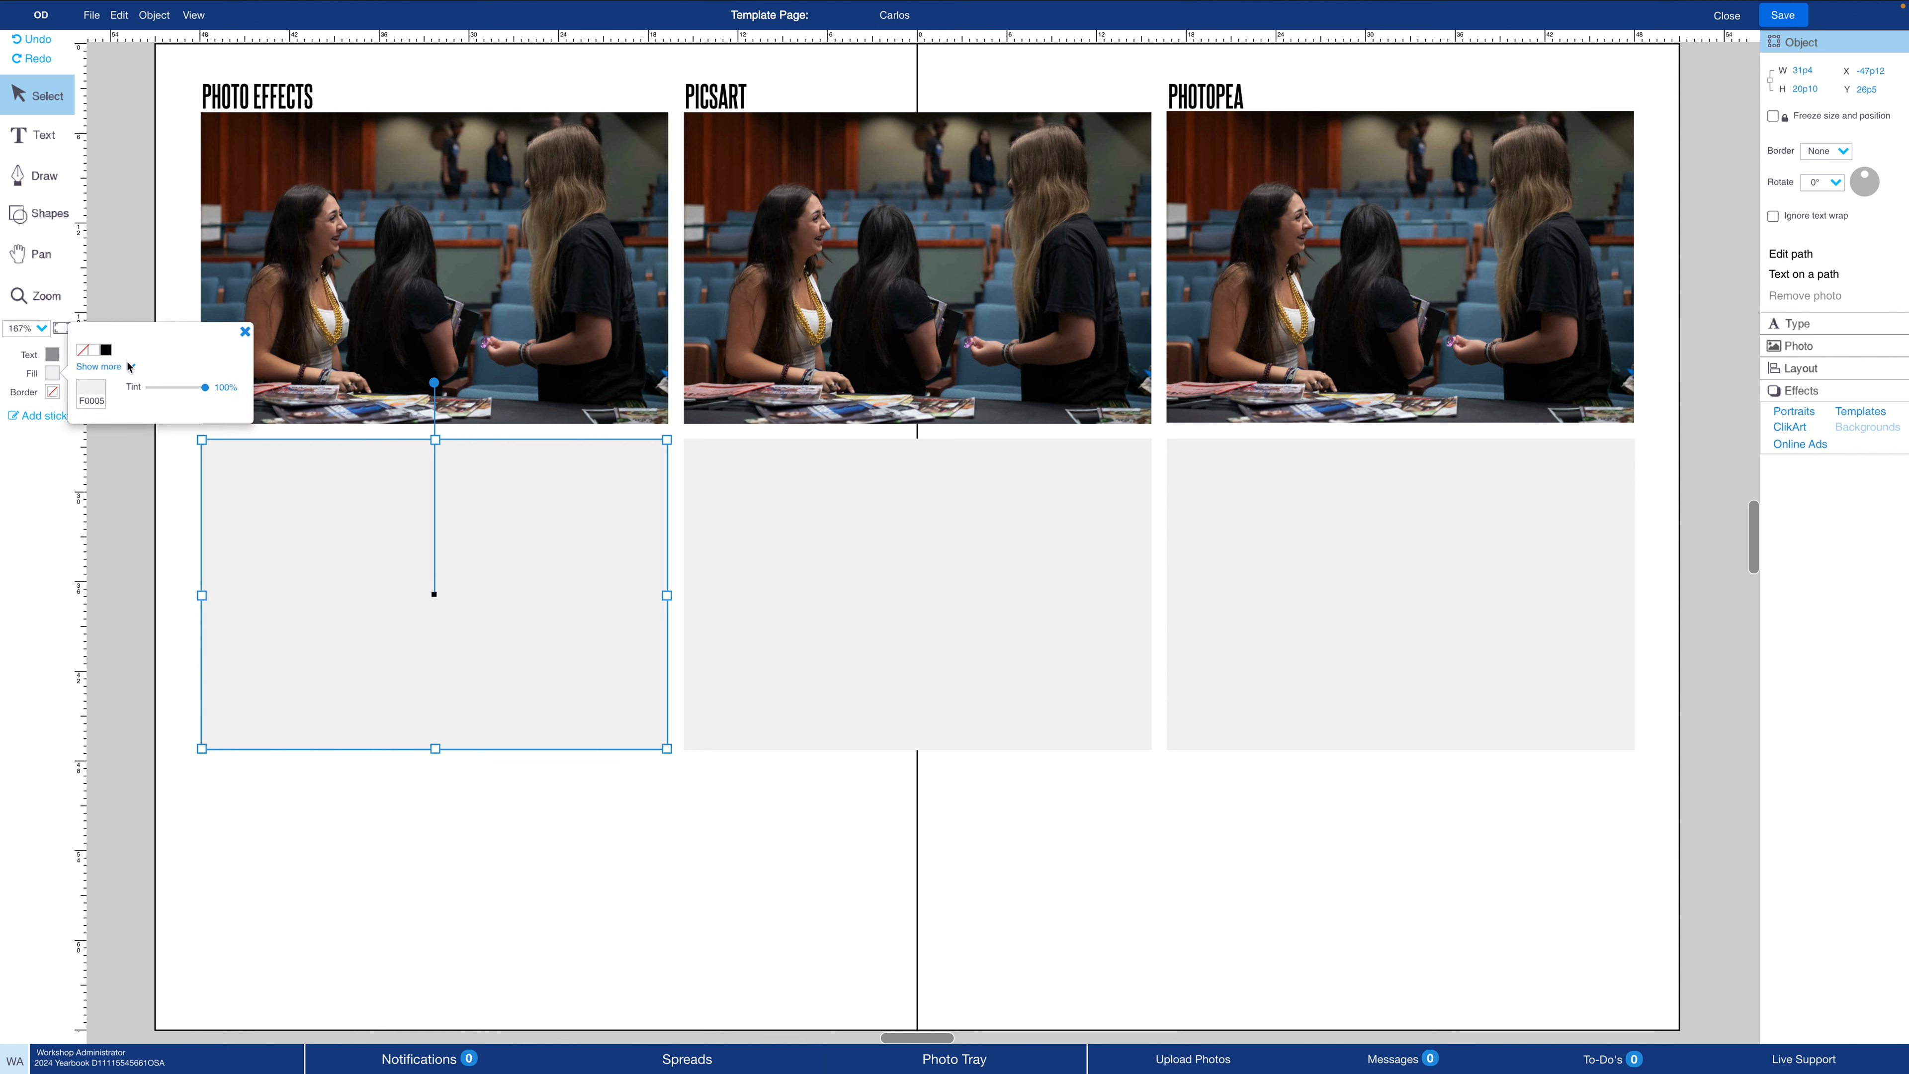
pyautogui.click(105, 366)
pyautogui.click(214, 317)
pyautogui.write('F5')
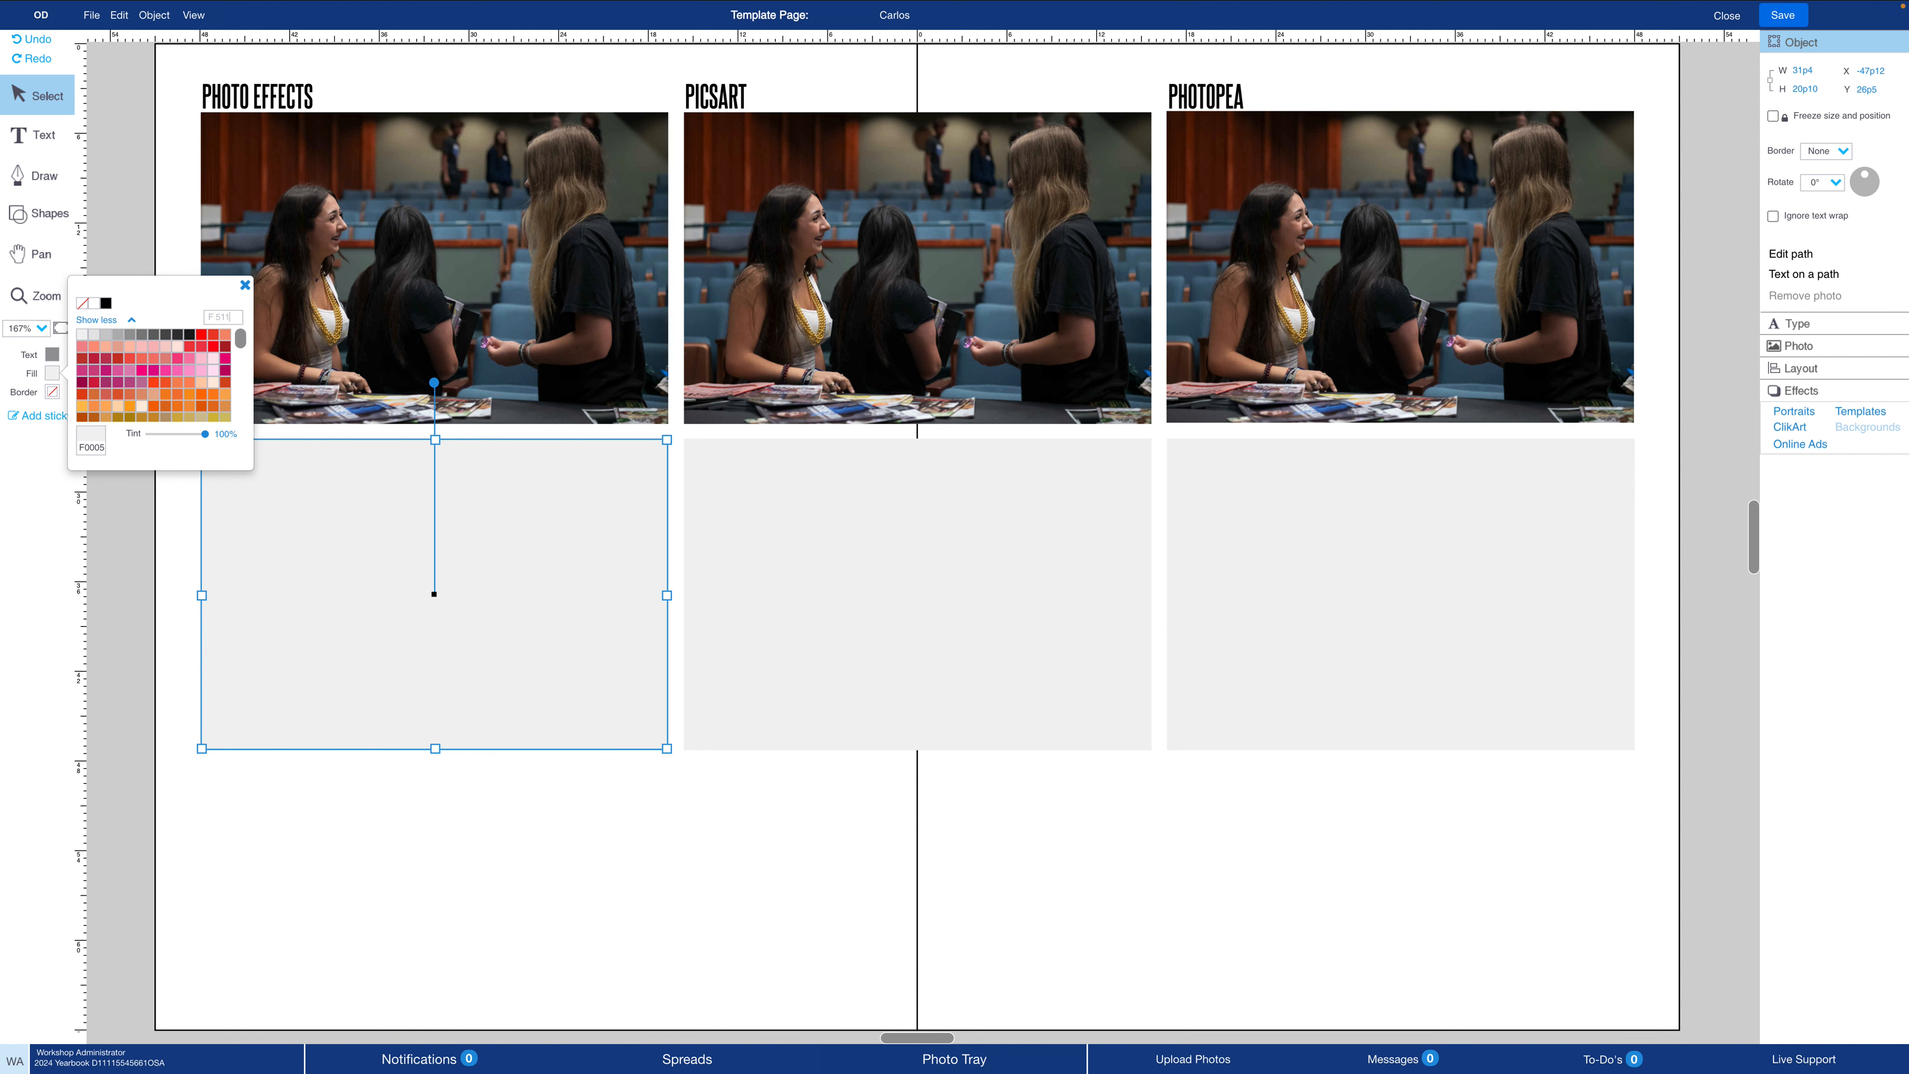
pyautogui.press('Return')
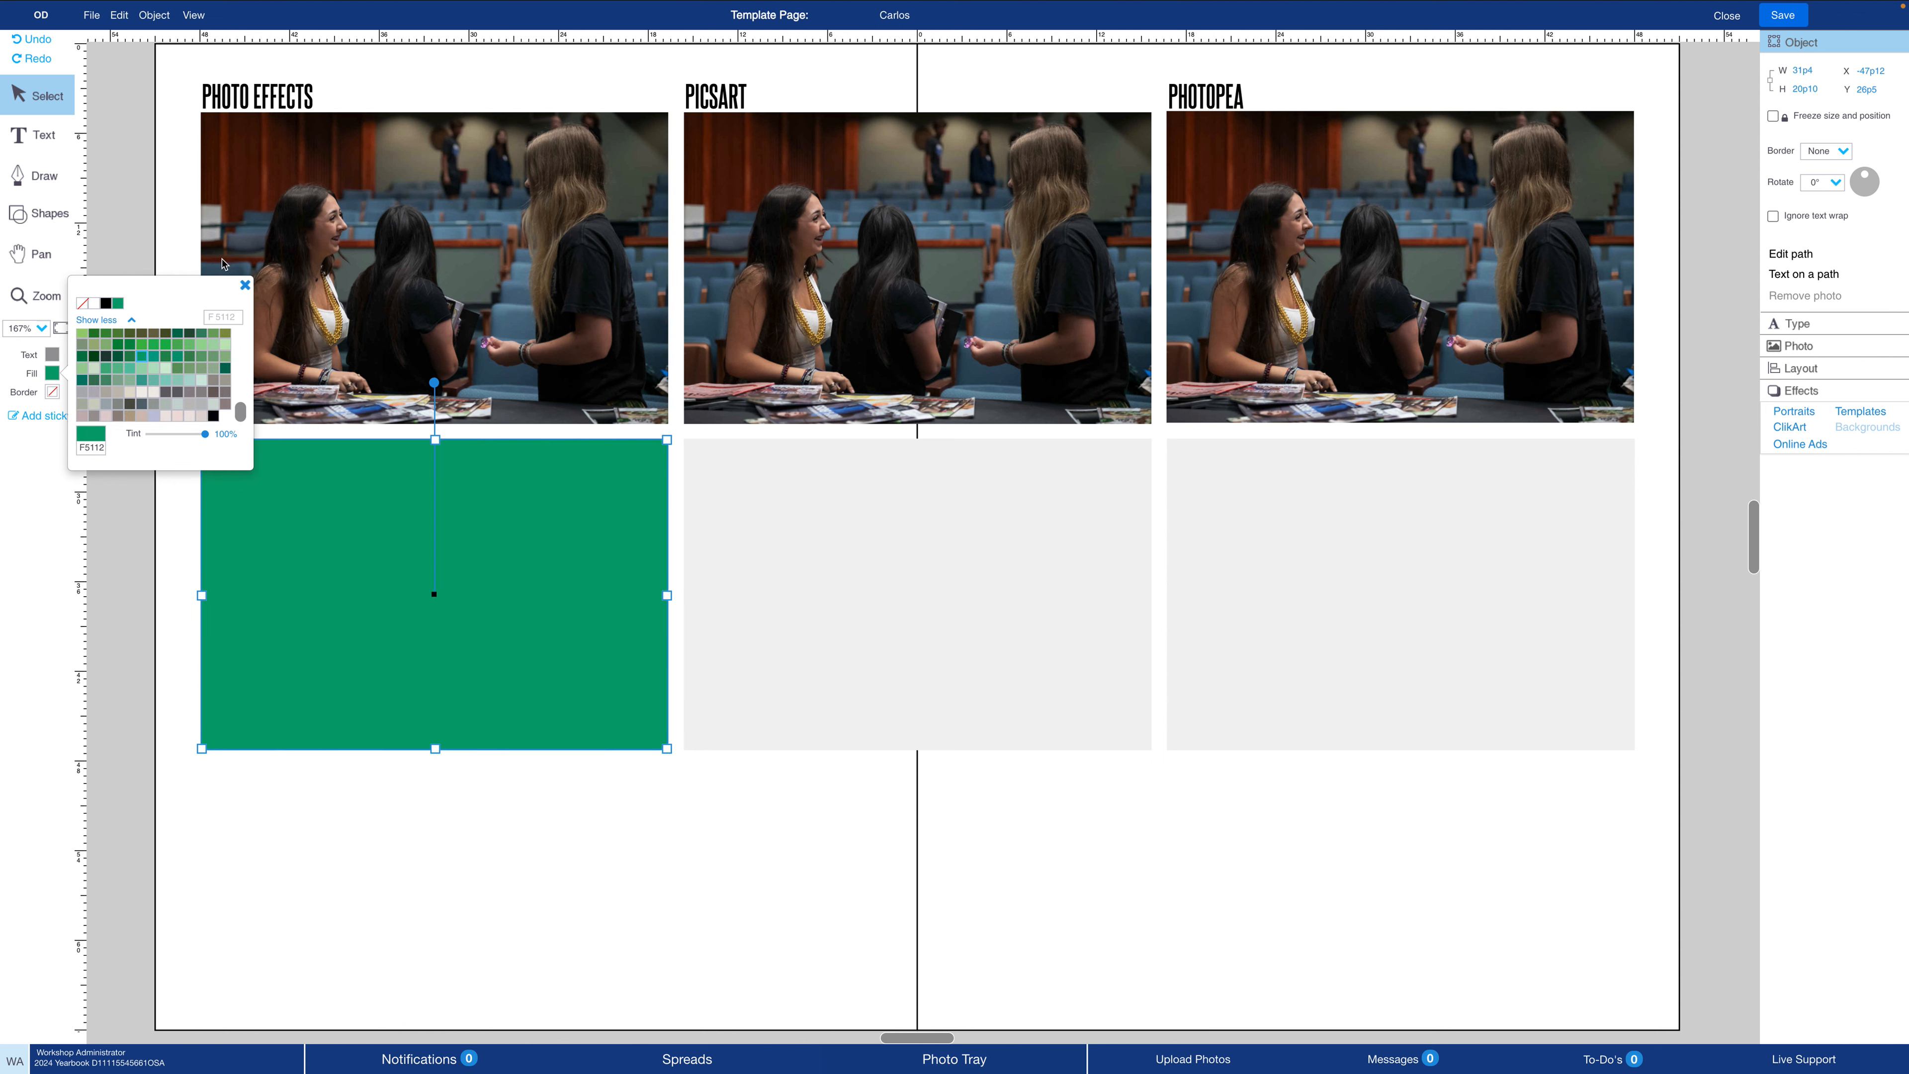
pyautogui.click(246, 284)
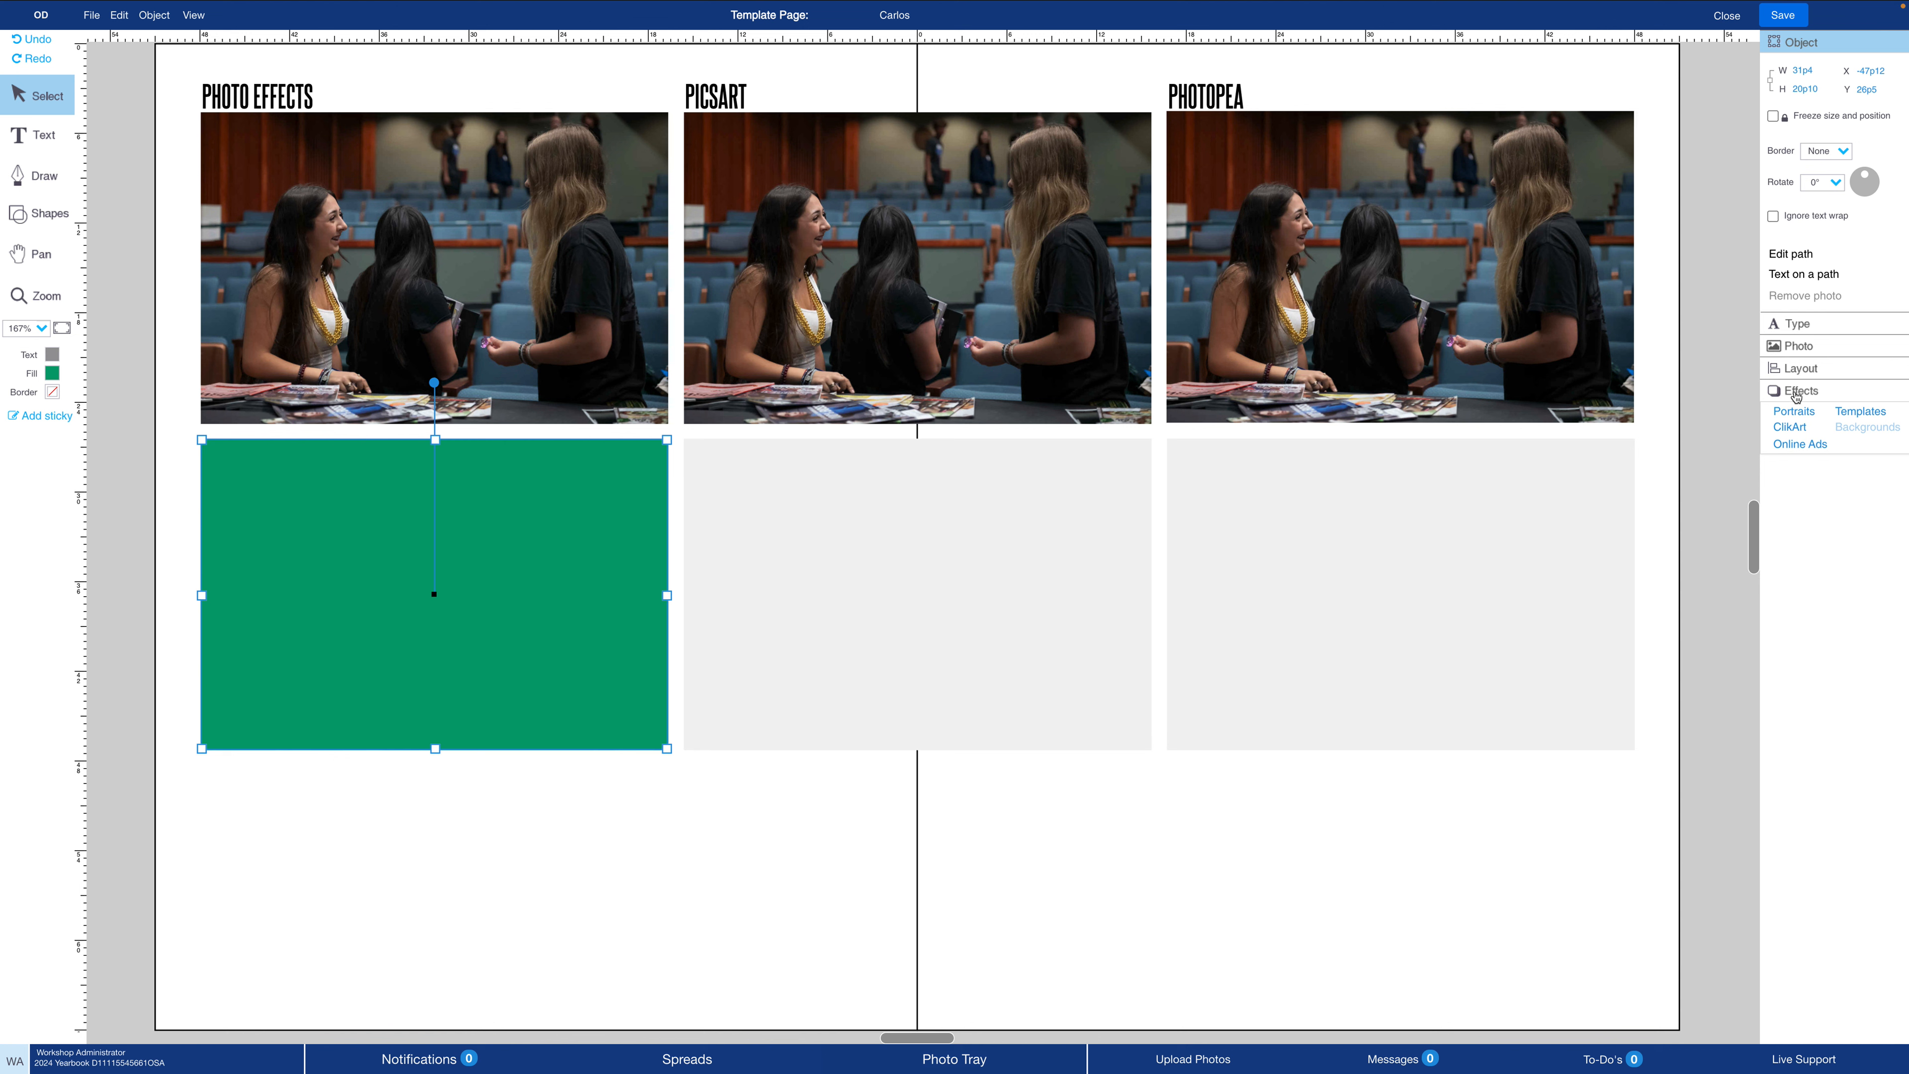
# - Set the green frame's transparency to 50% so it tints the grayscale photo, and deselect it
pyautogui.click(1812, 399)
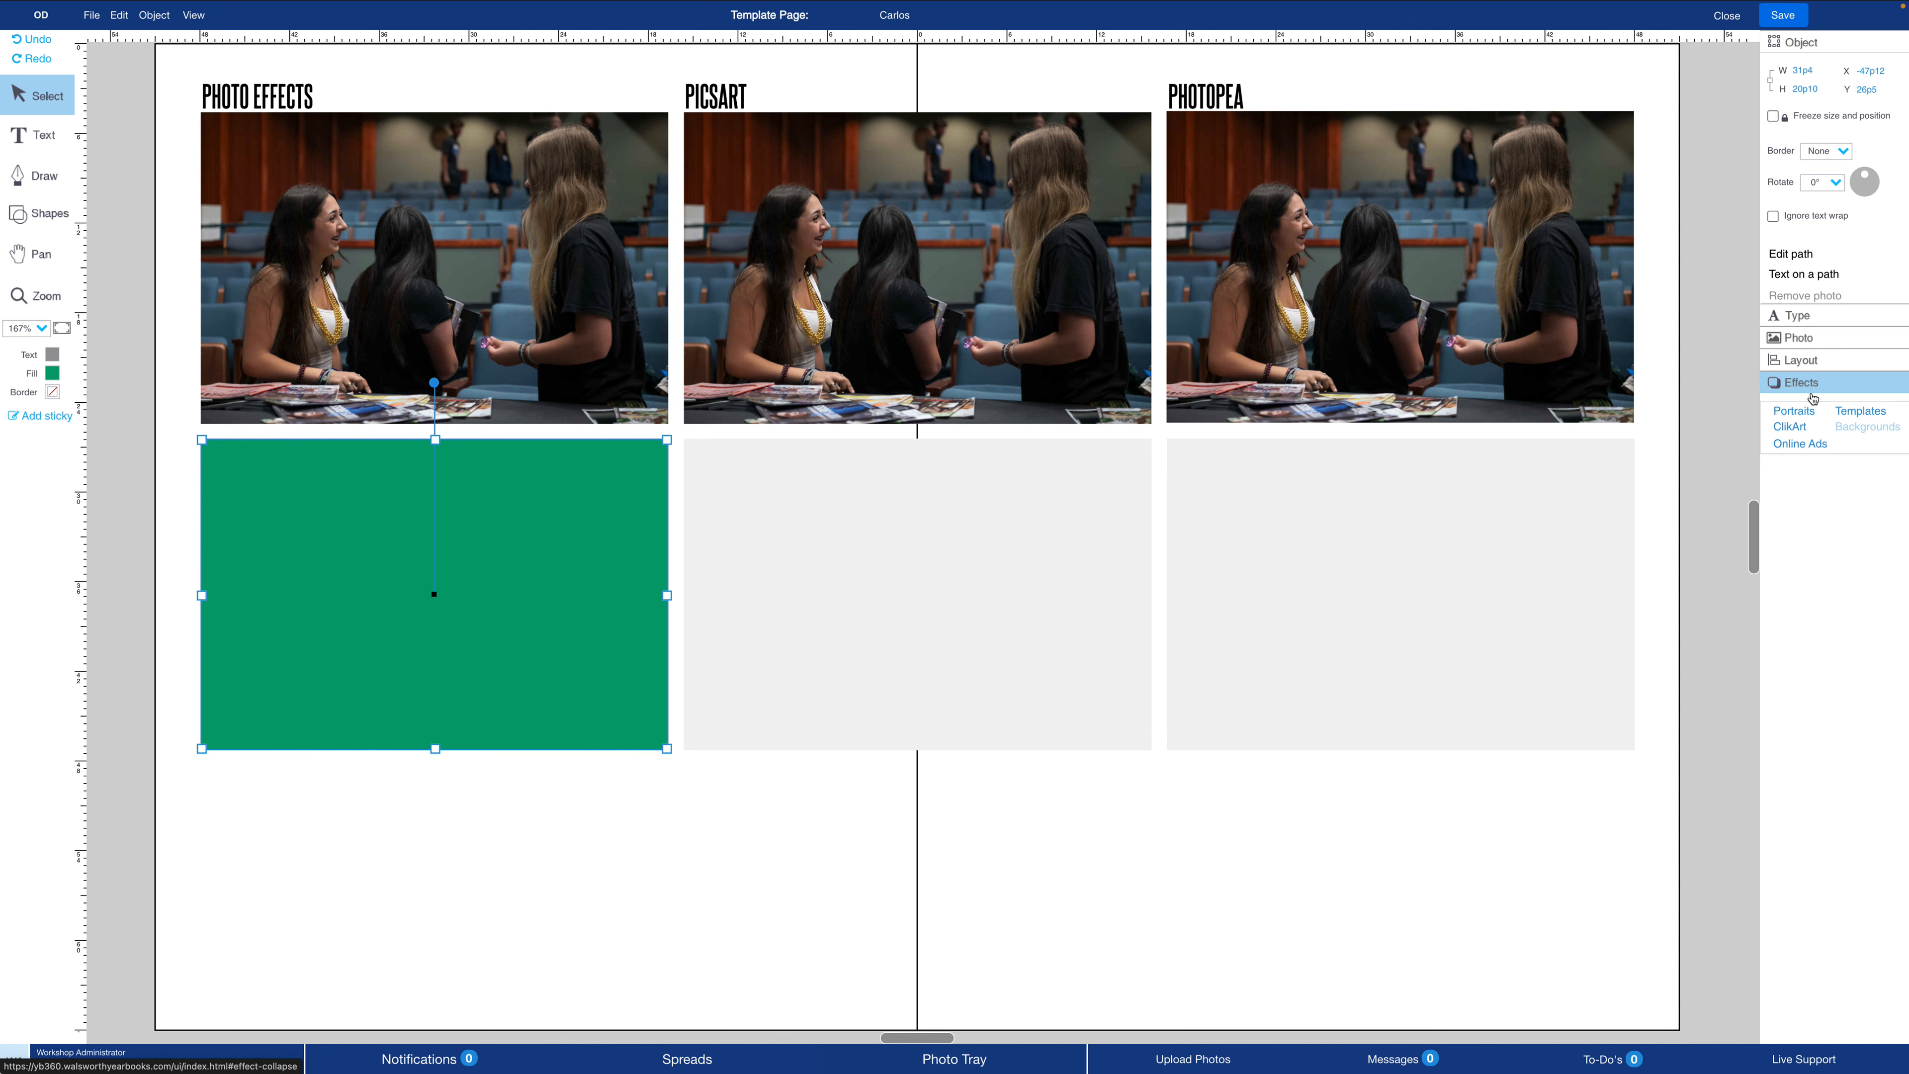
pyautogui.click(1880, 155)
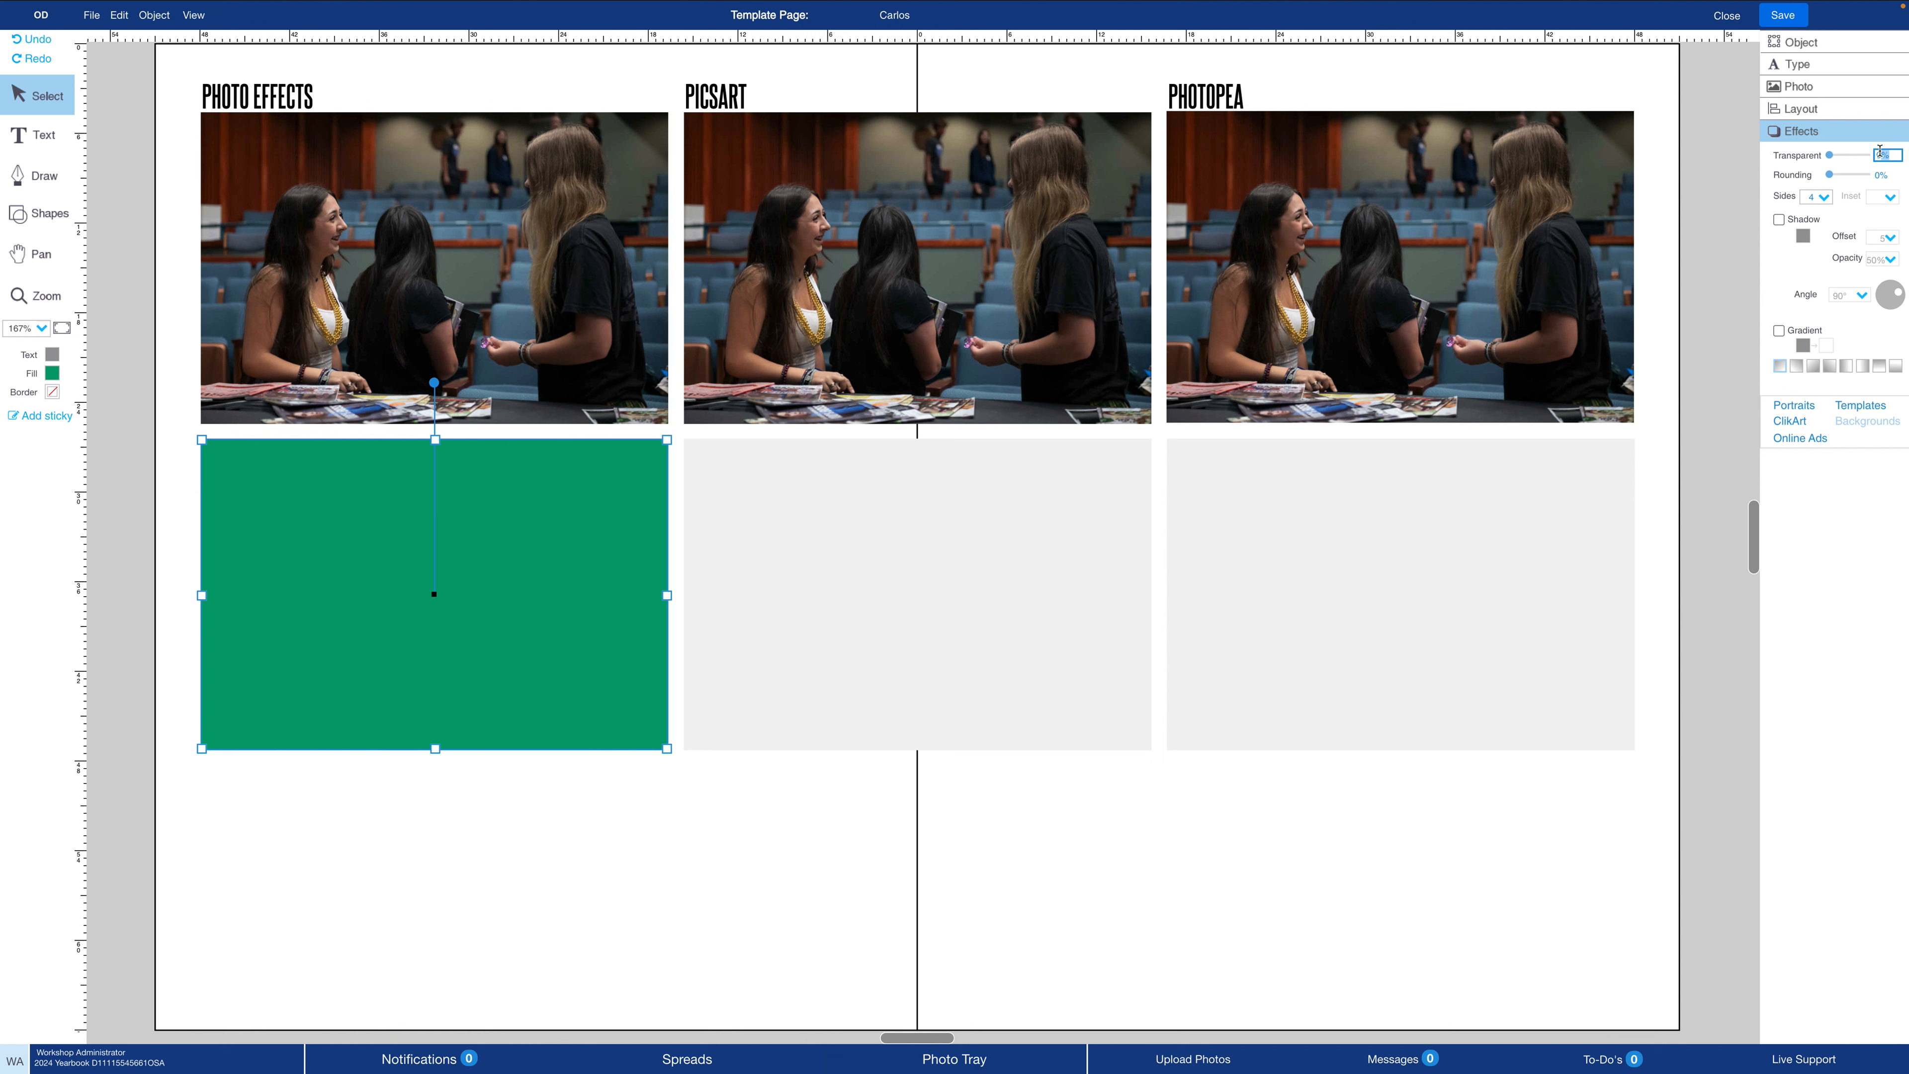
pyautogui.write('50')
pyautogui.press('Return')
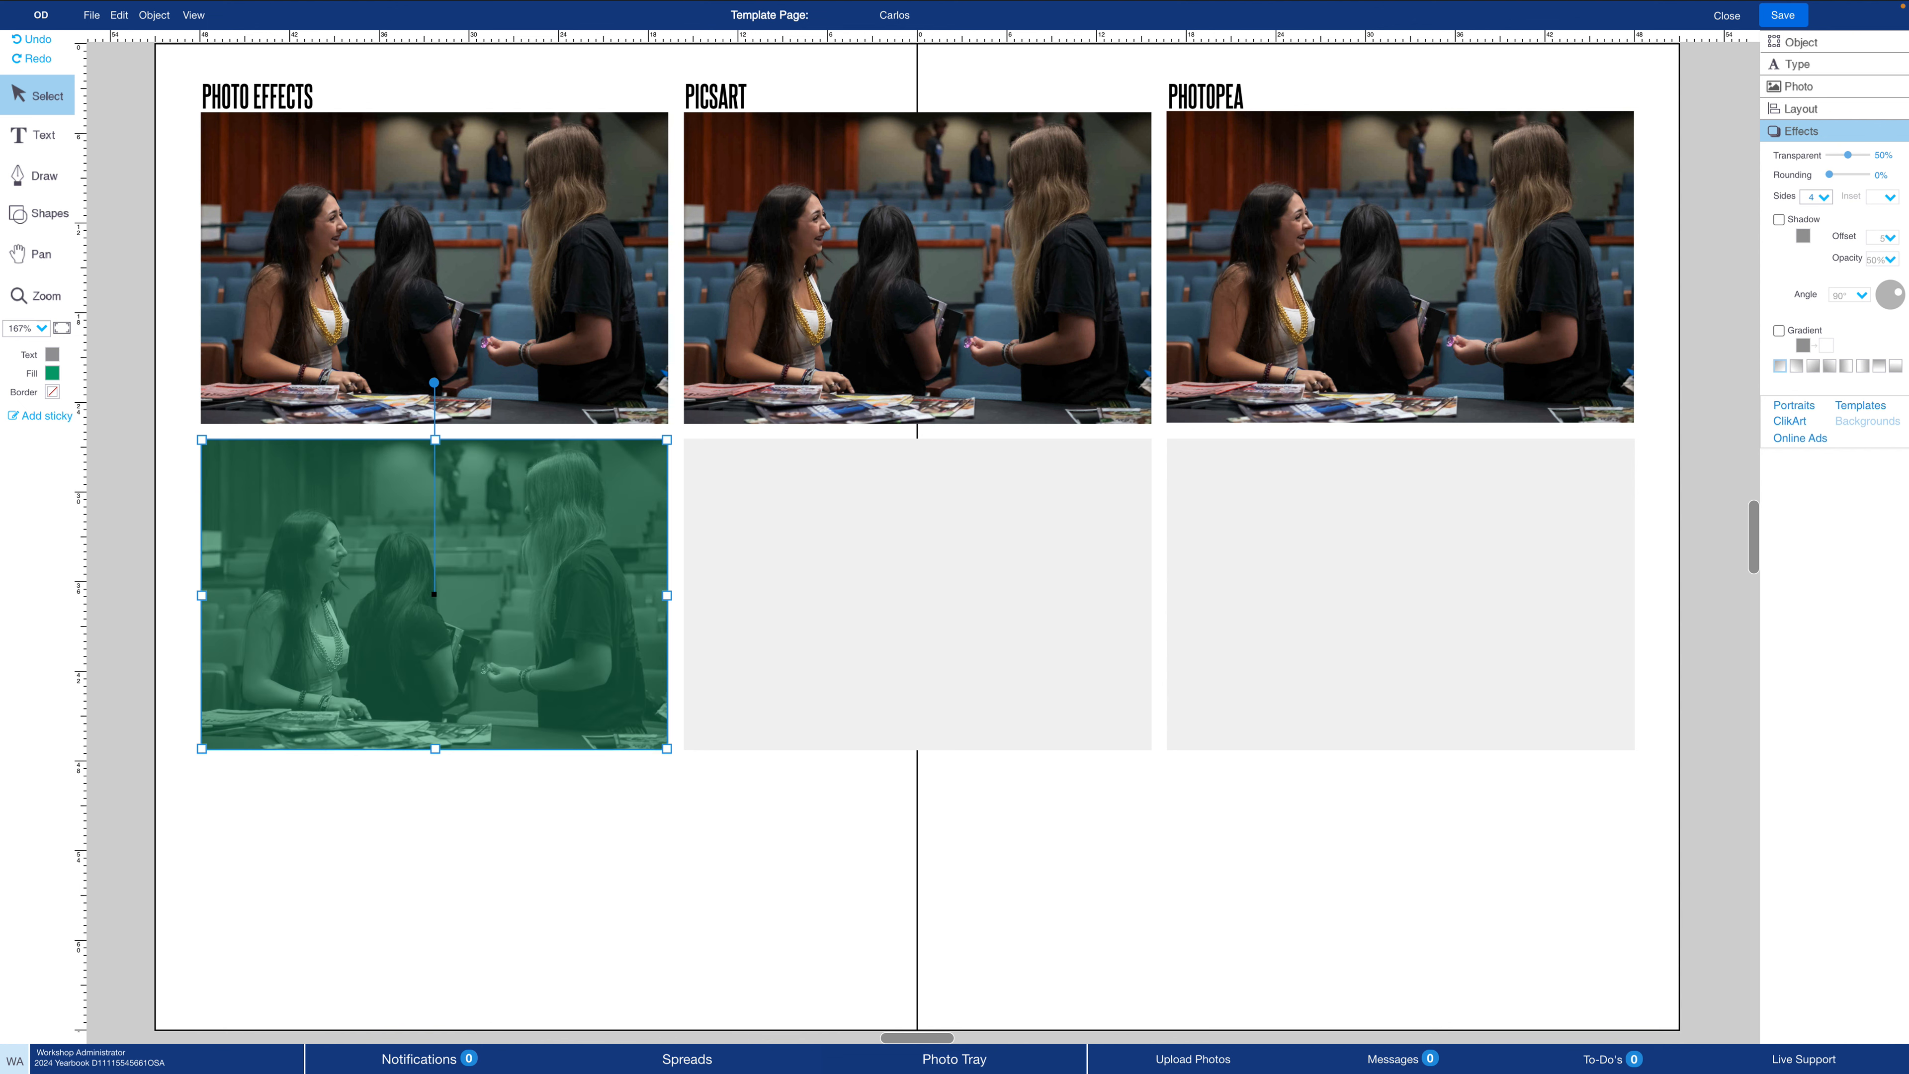
pyautogui.moveTo(1847, 155); pyautogui.dragTo(1861, 155)
pyautogui.click(1840, 156)
pyautogui.click(1887, 154)
pyautogui.write('50')
pyautogui.press('Return')
pyautogui.click(881, 823)
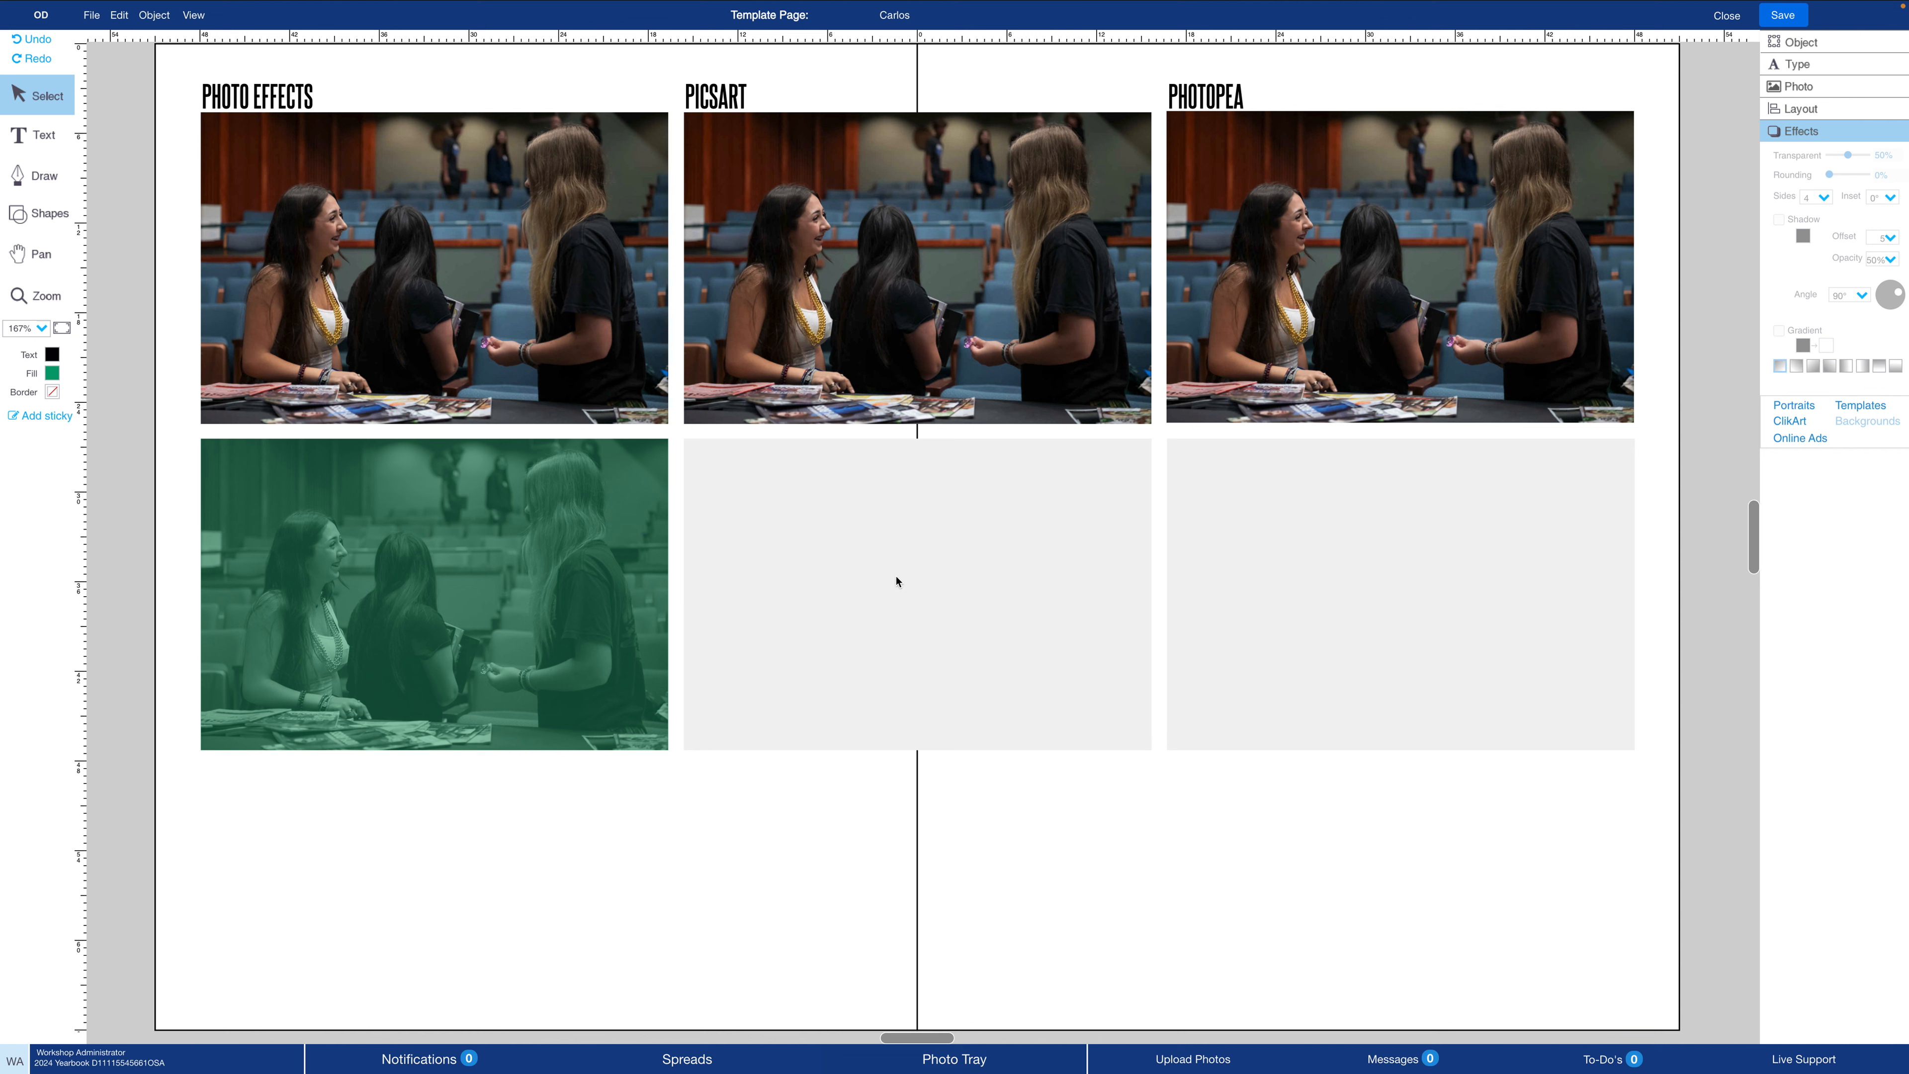
# - Open the photo DSC_1905 from the Monotone photo tray for editing in Picsart
pyautogui.click(968, 1056)
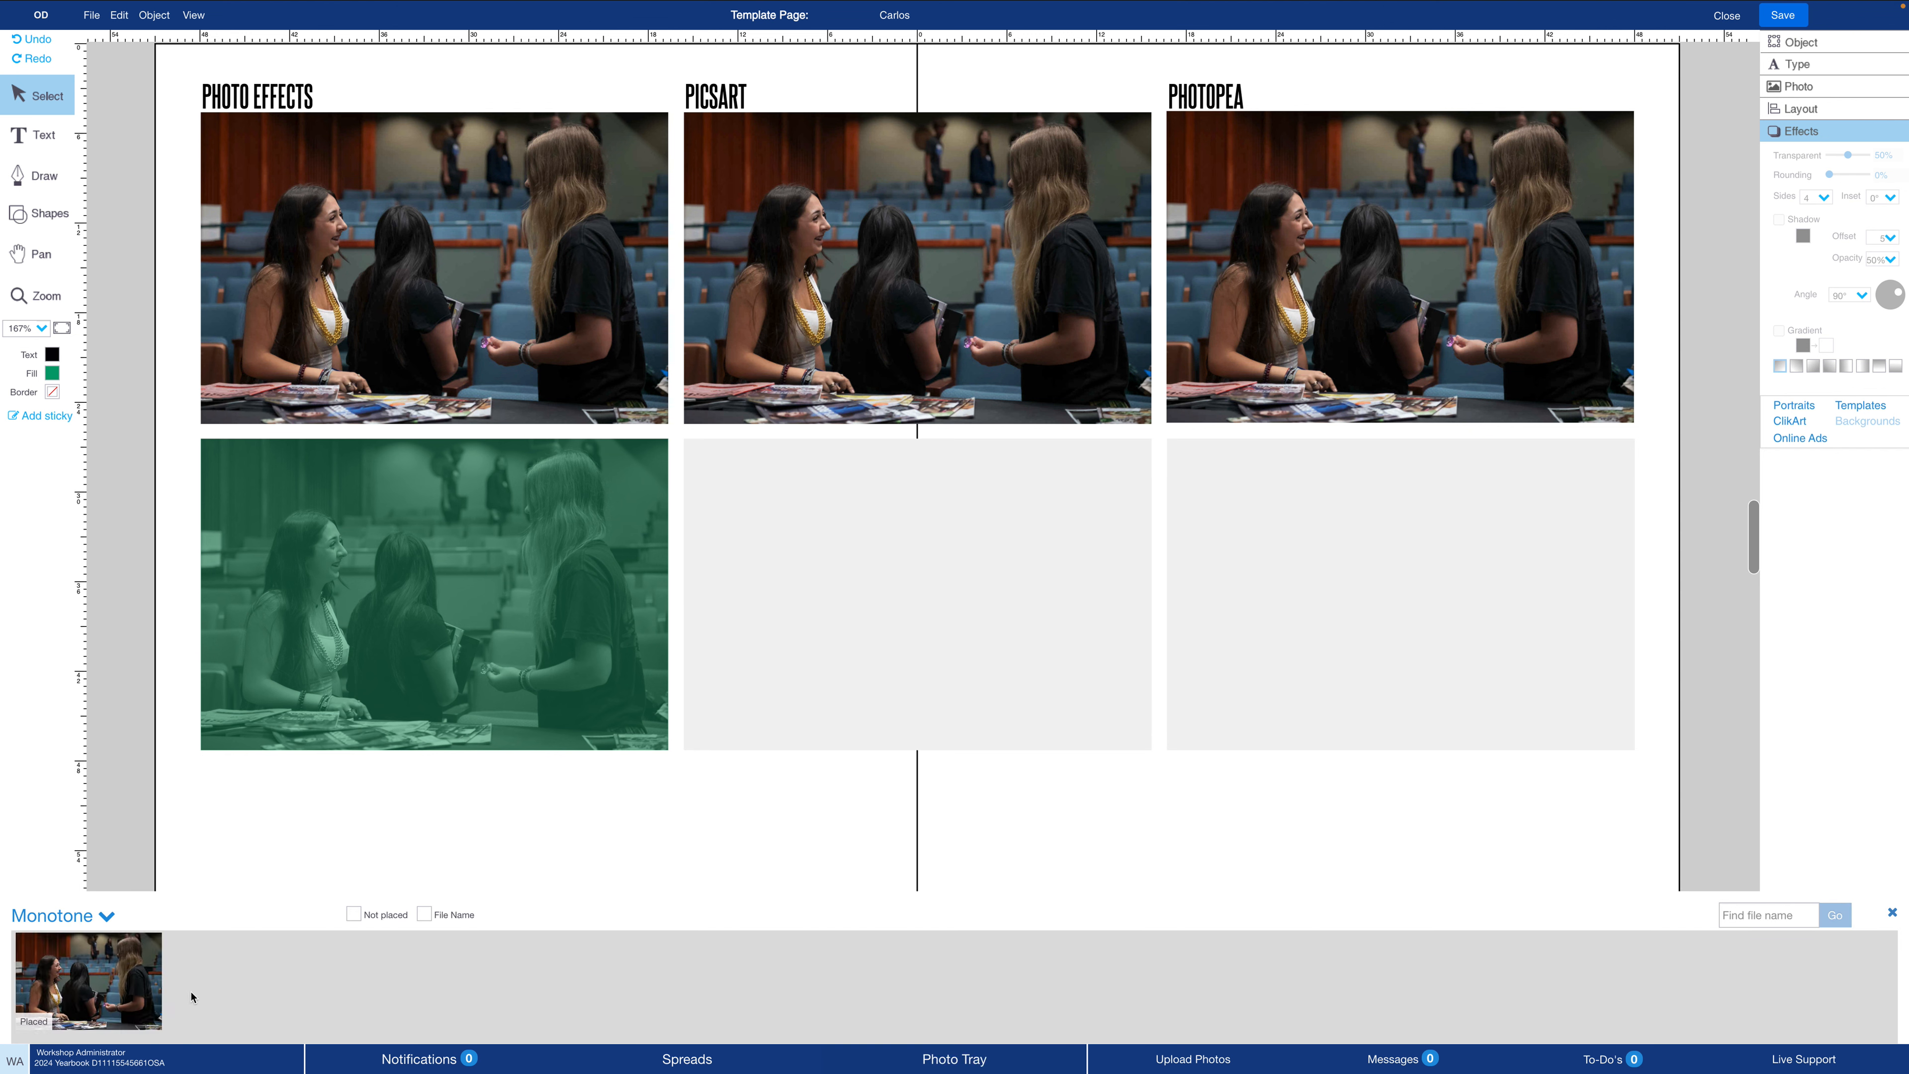
pyautogui.moveTo(147, 1022)
pyautogui.click(146, 1023)
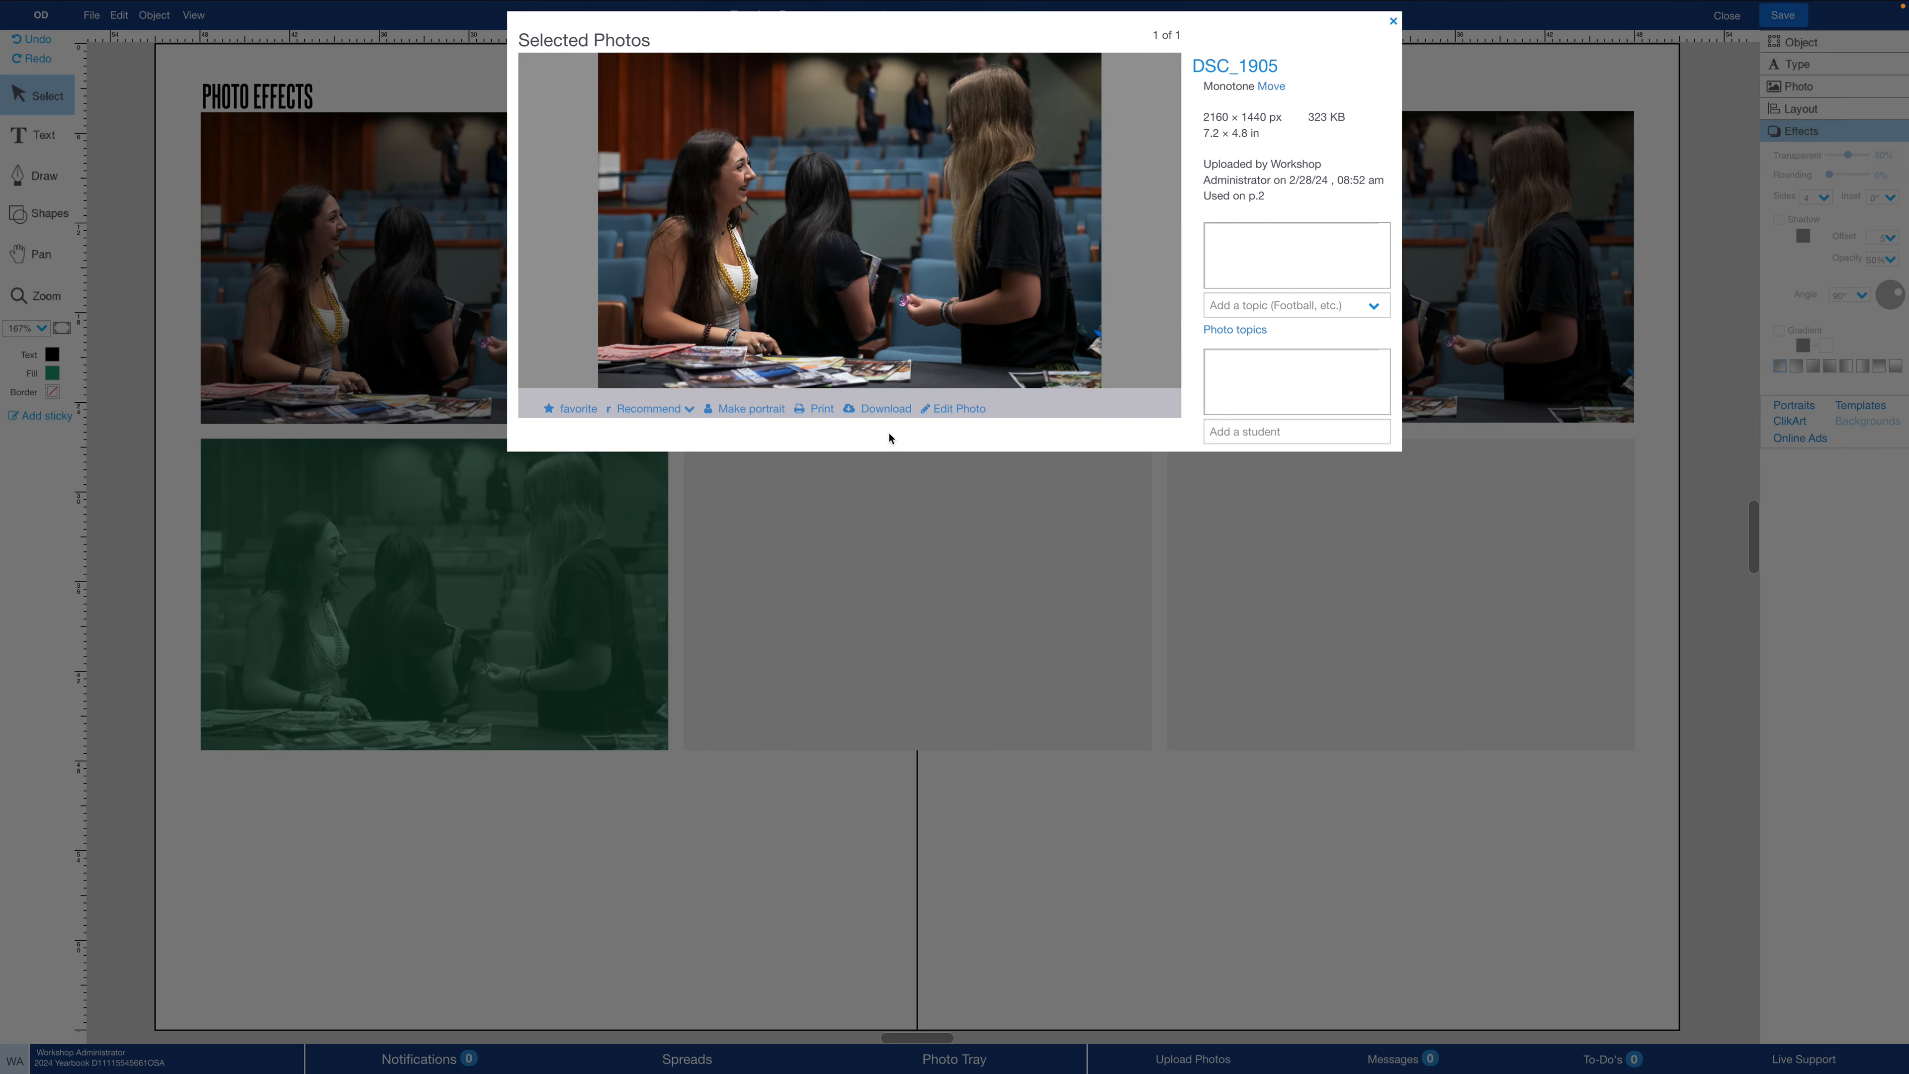
pyautogui.click(959, 408)
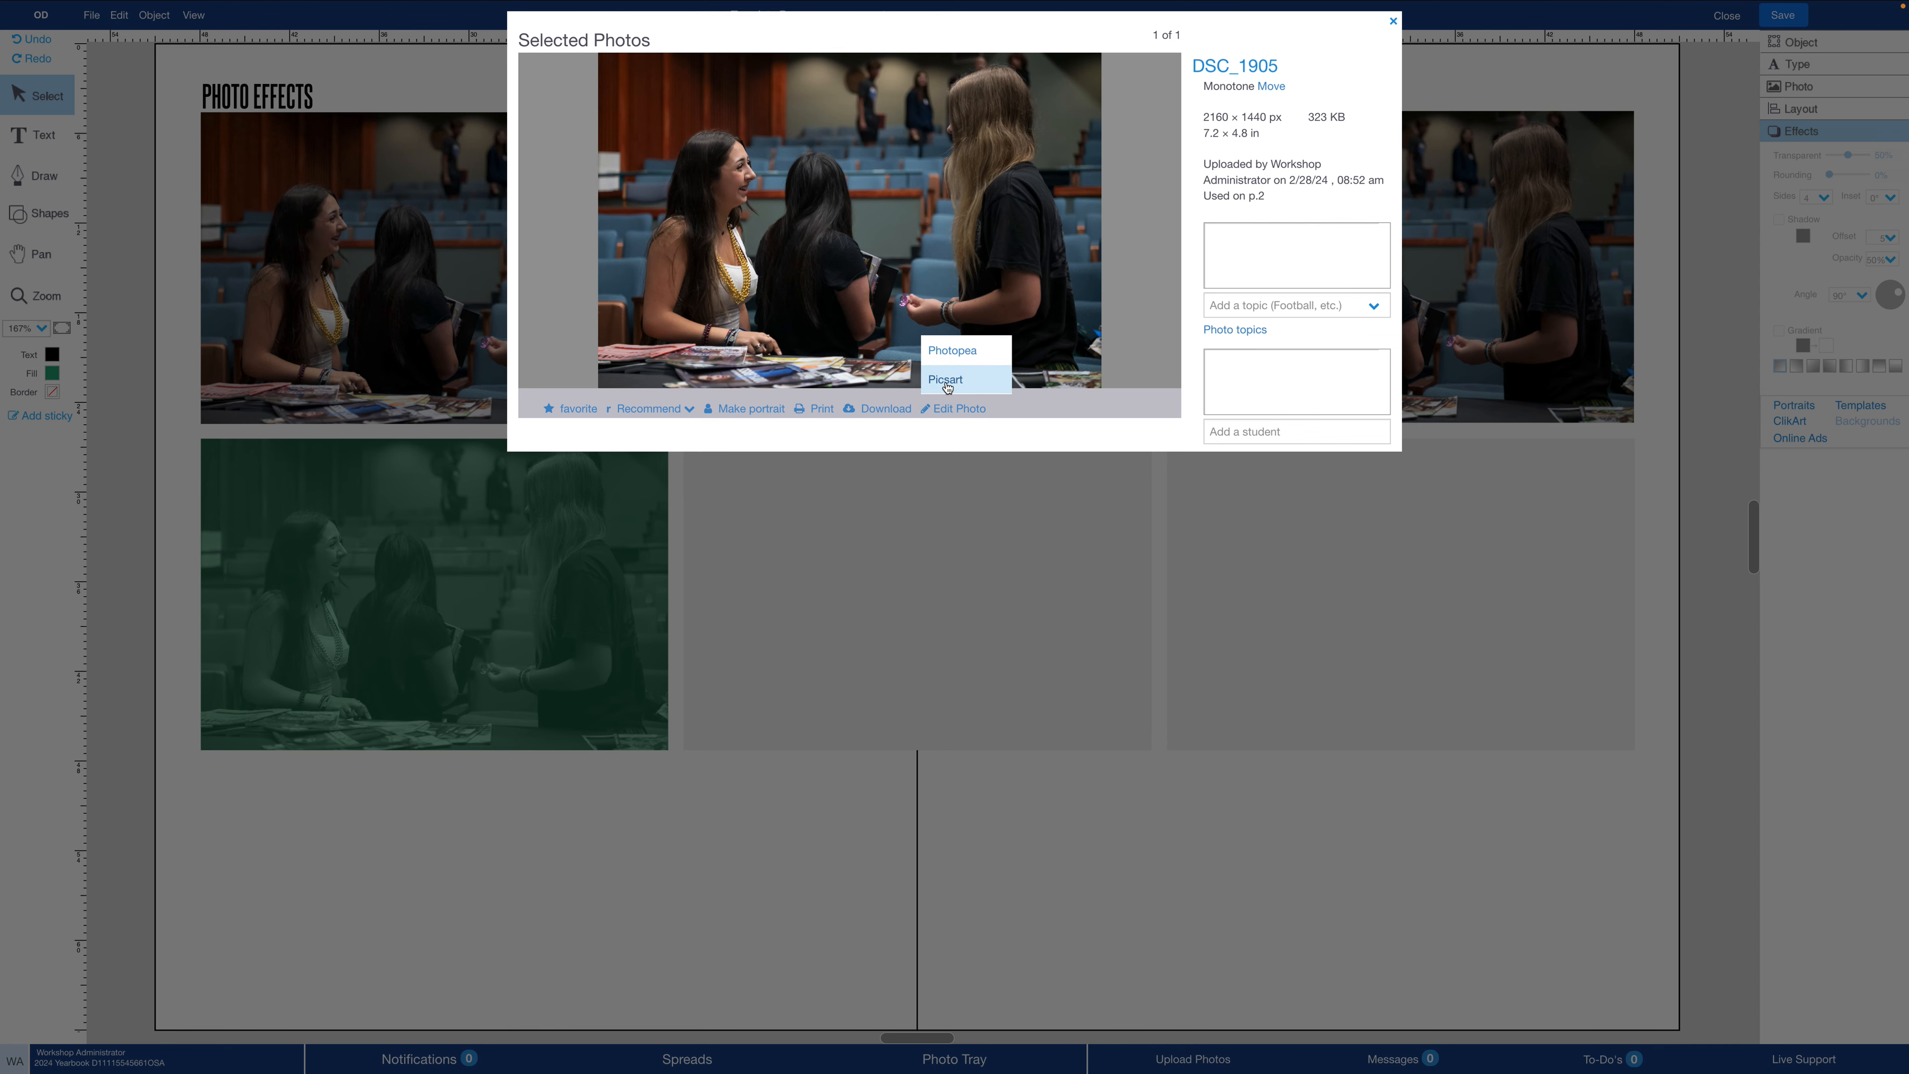
pyautogui.click(947, 387)
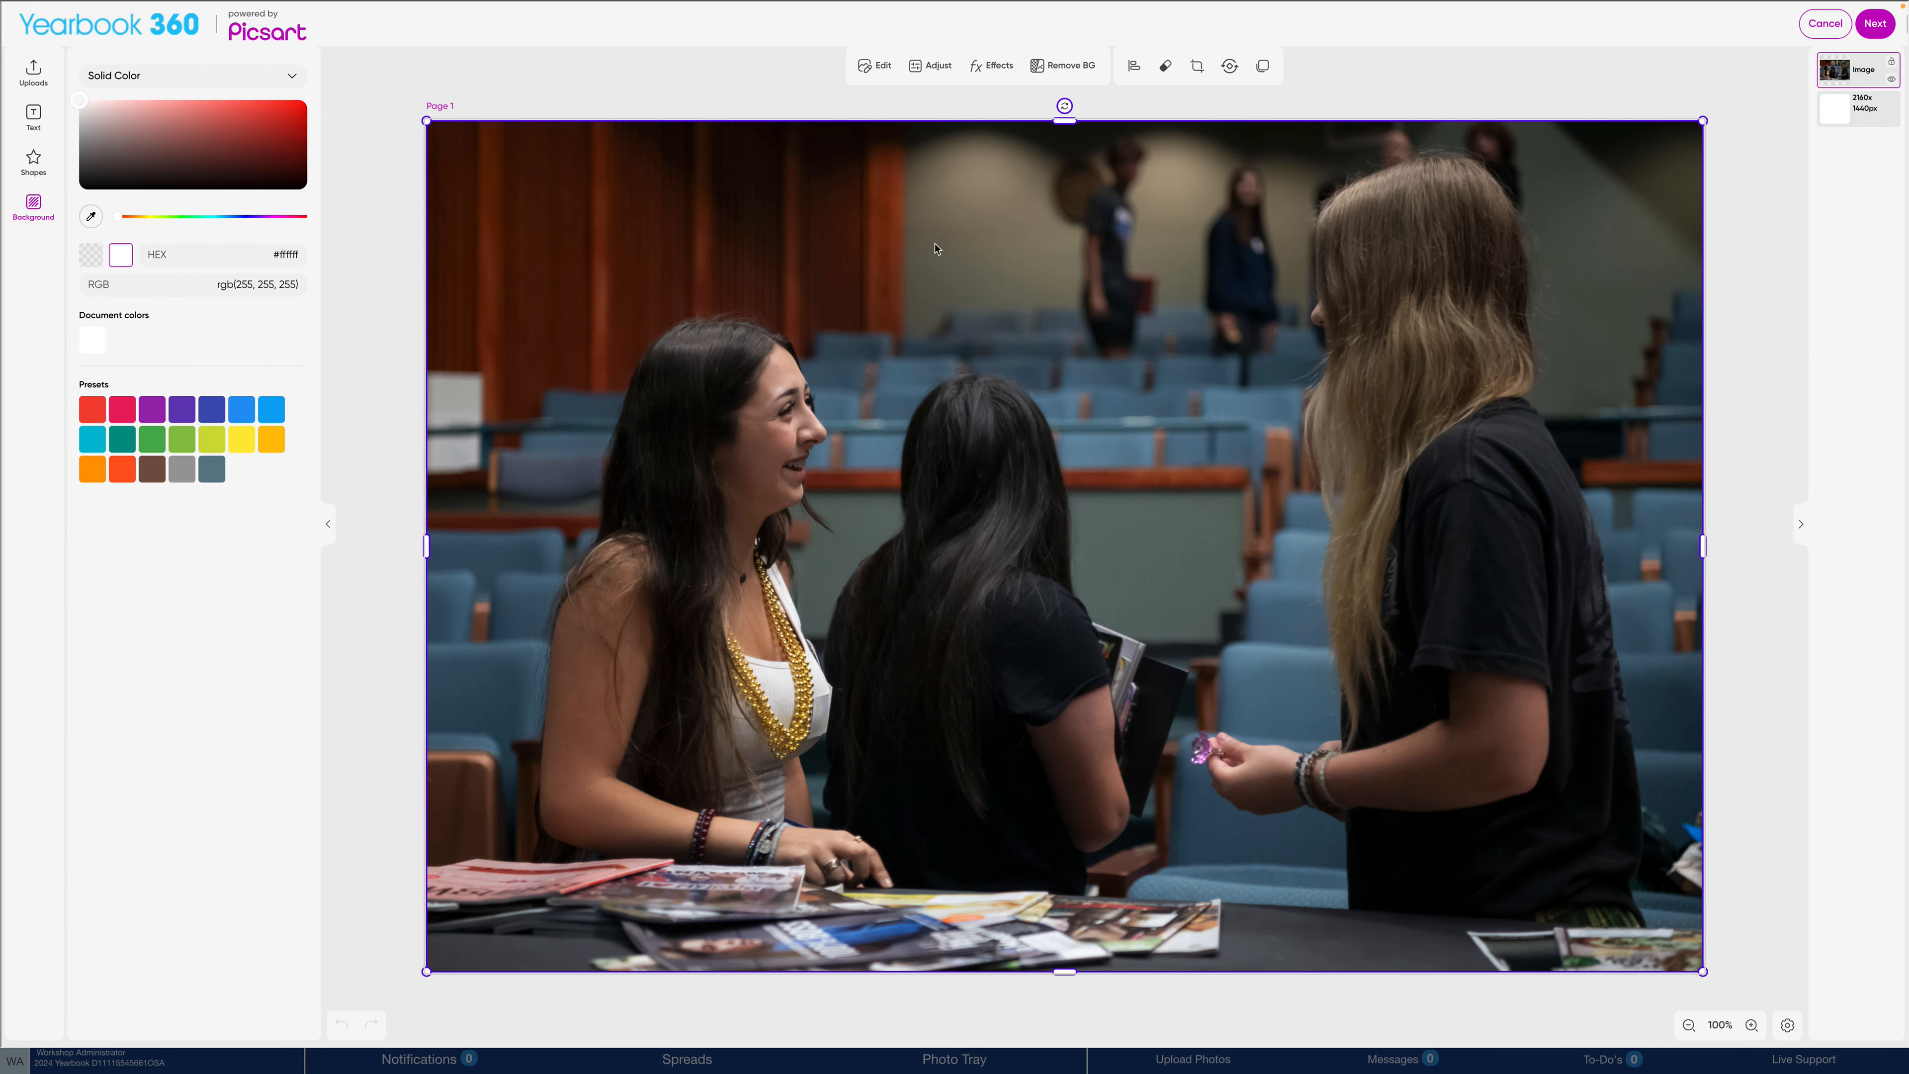
# - Apply the Colorize effect from the Colors category to the photo
pyautogui.click(994, 71)
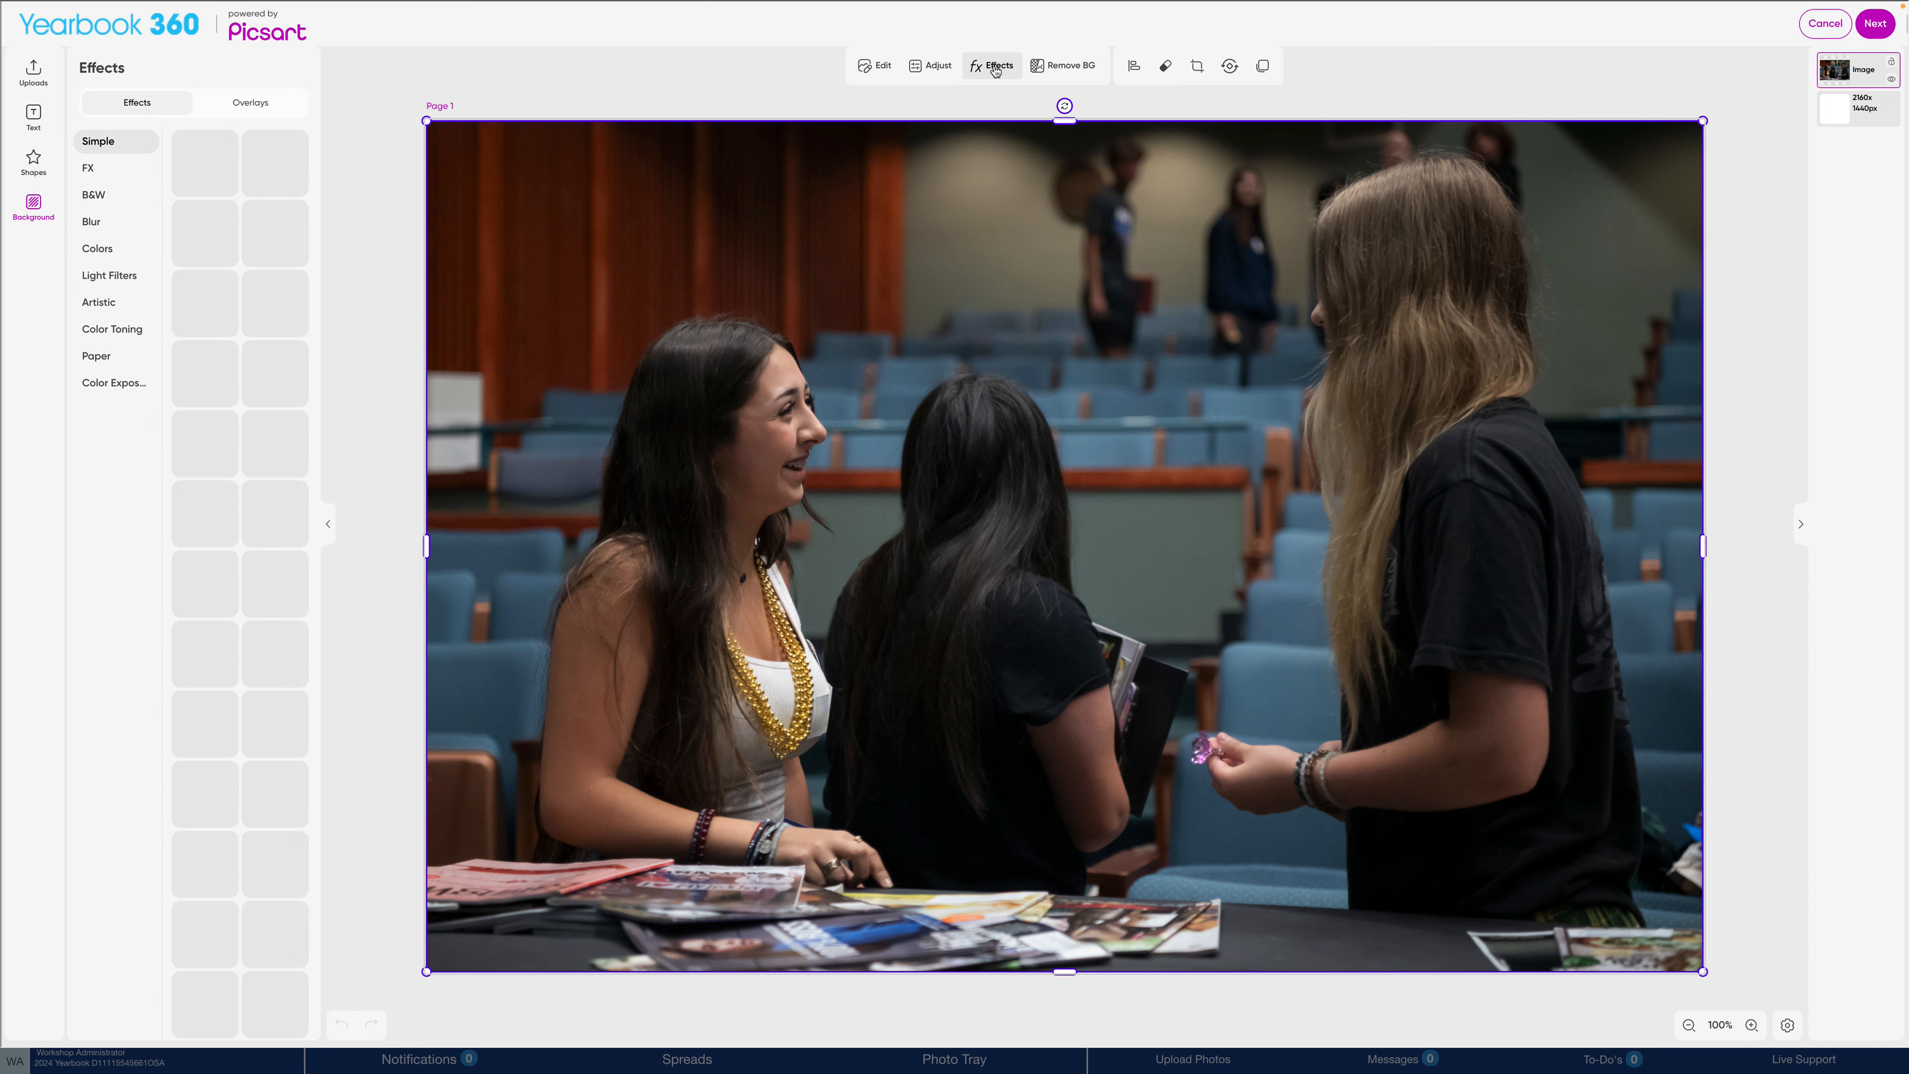
pyautogui.click(103, 258)
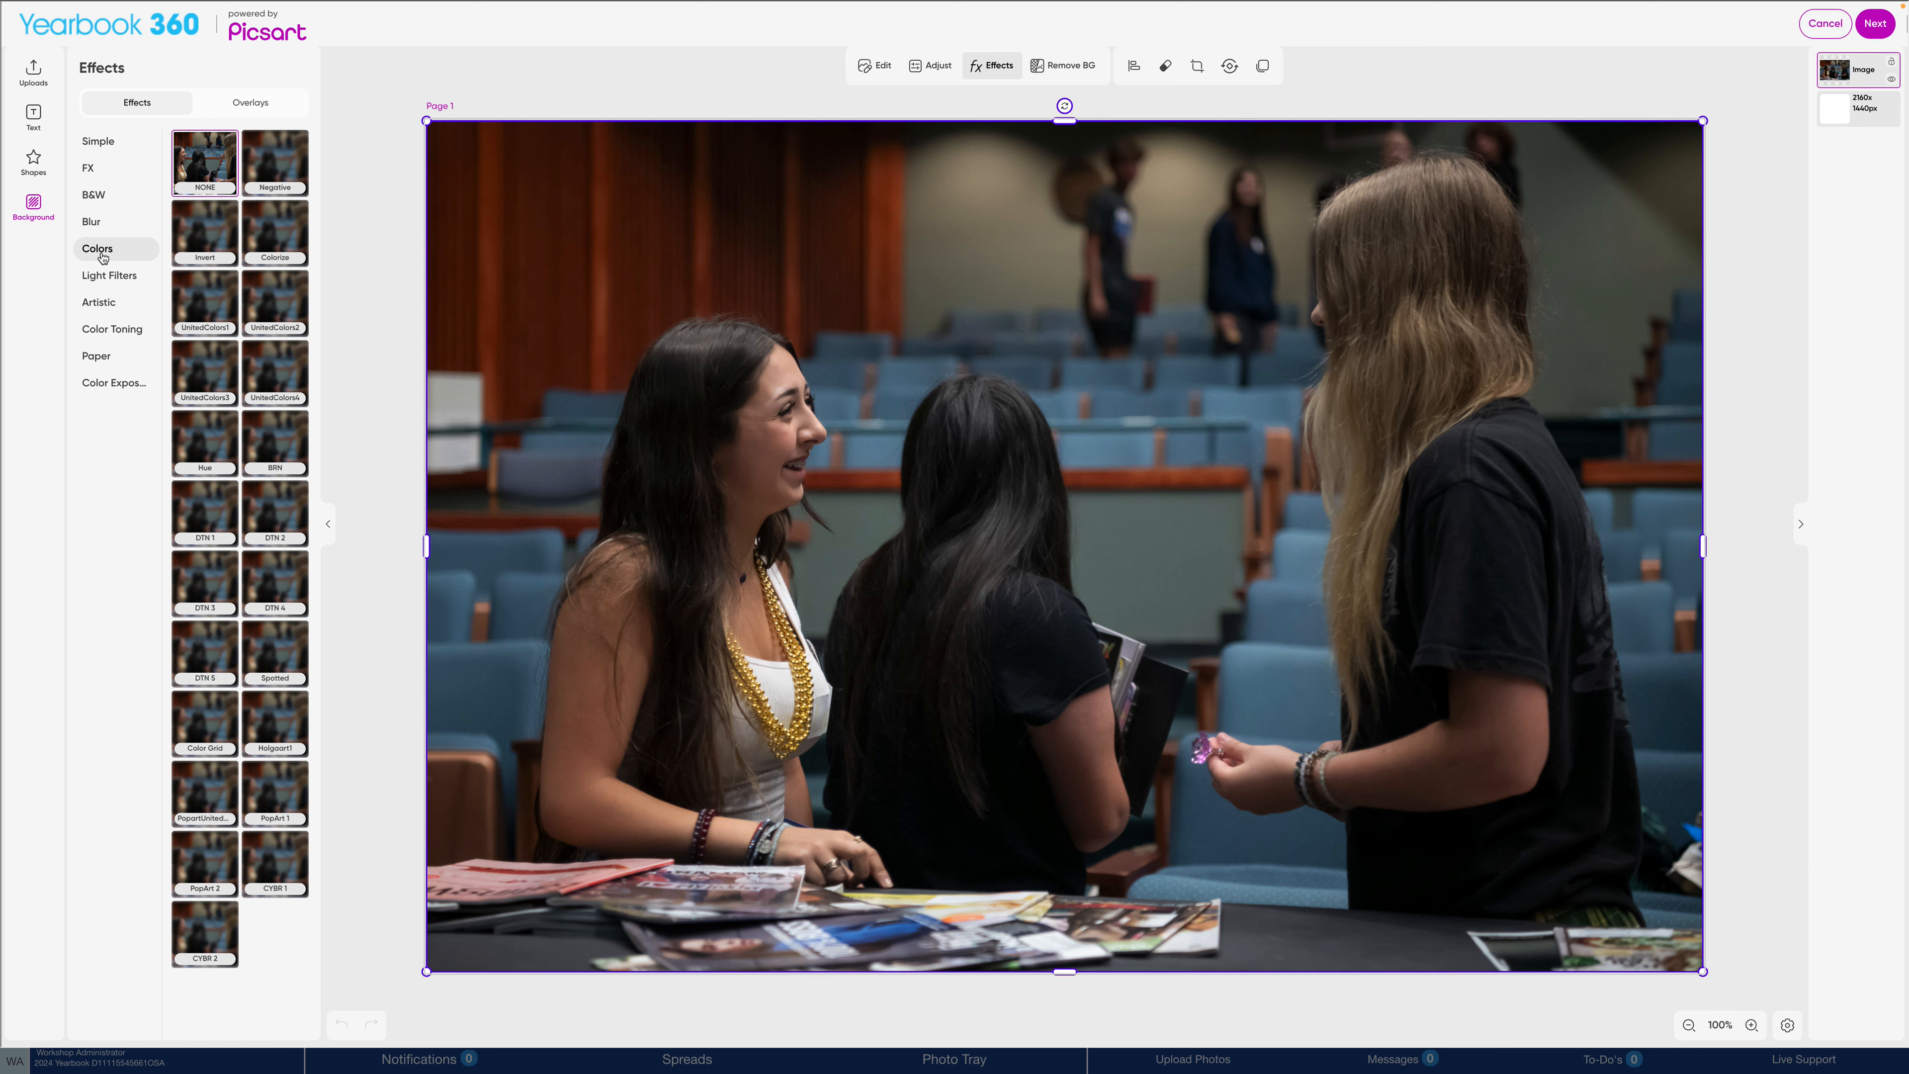
pyautogui.click(277, 229)
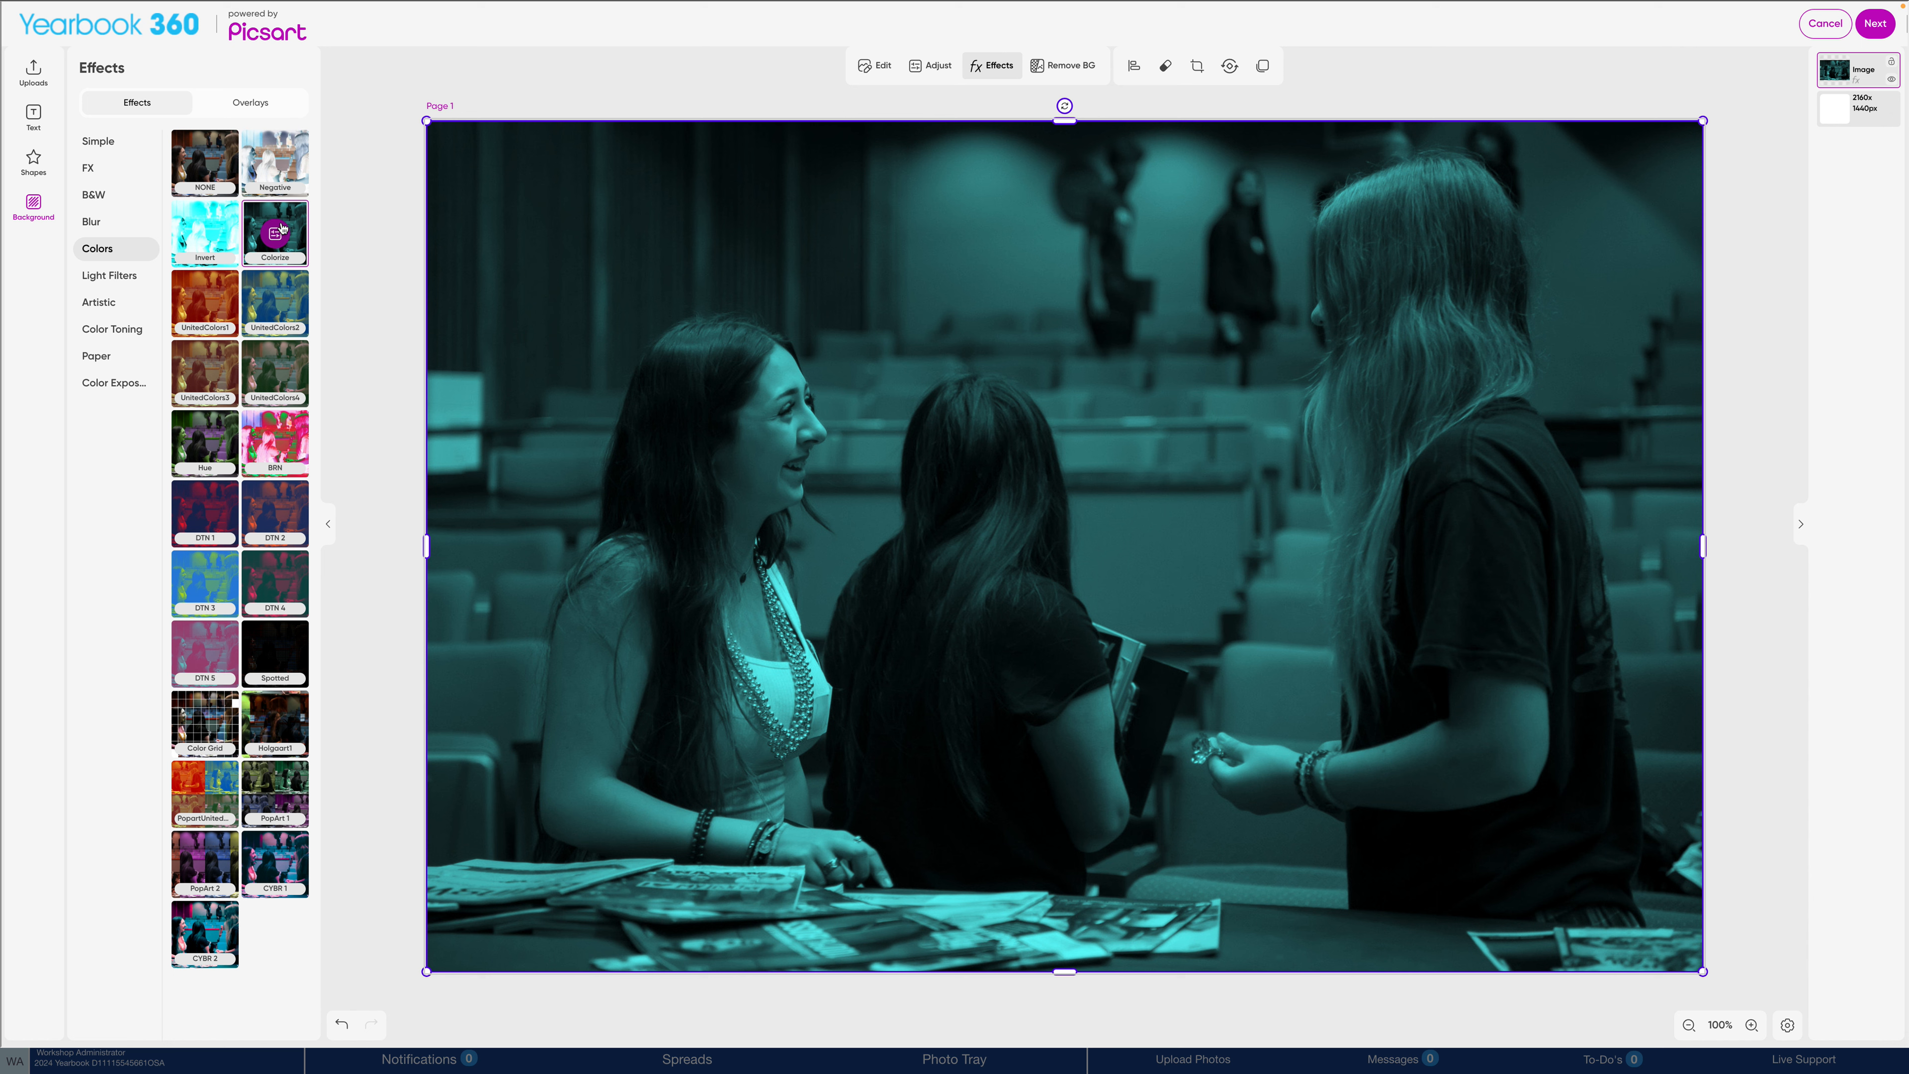
# - Adjust the photo's colours to hue -34, temperature -28 and saturation 63
pyautogui.click(925, 67)
pyautogui.click(291, 269)
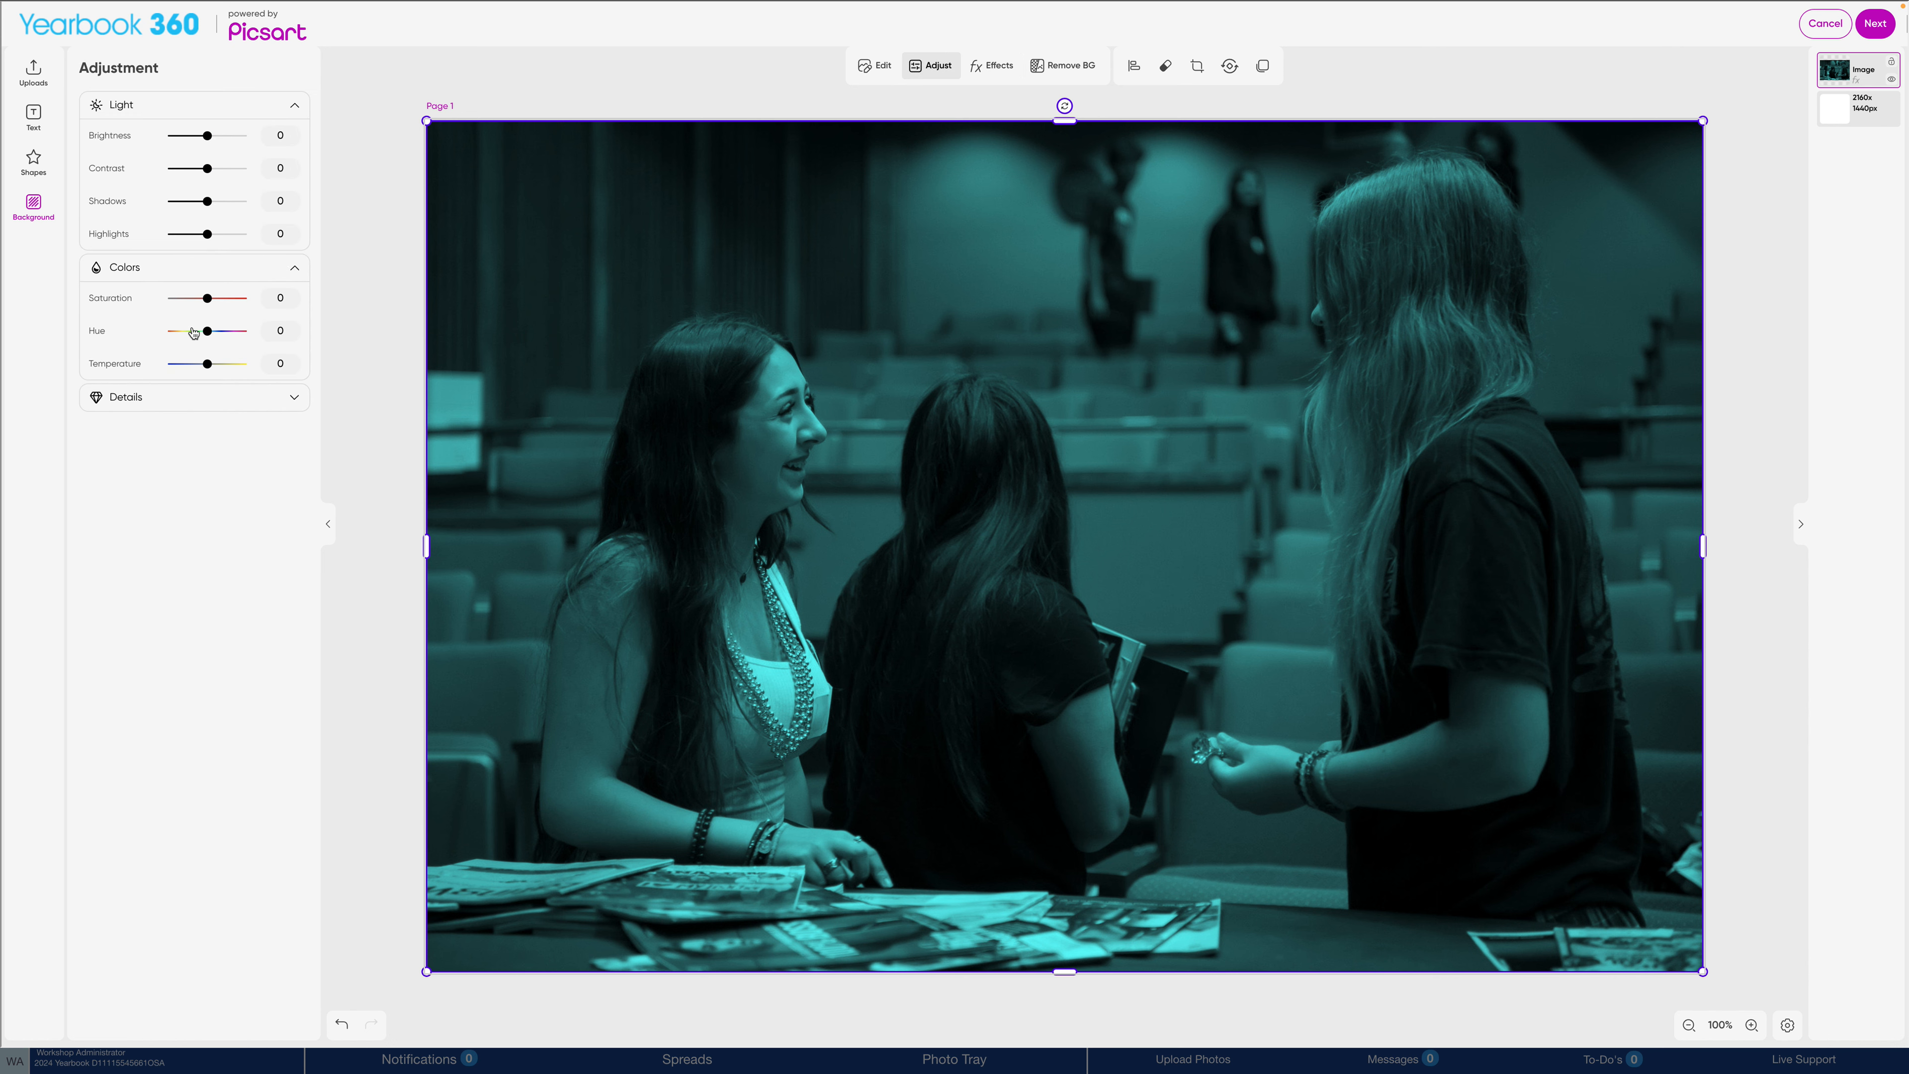
pyautogui.moveTo(207, 334)
pyautogui.mouseDown()
pyautogui.moveTo(177, 336)
pyautogui.moveTo(201, 338)
pyautogui.mouseUp()
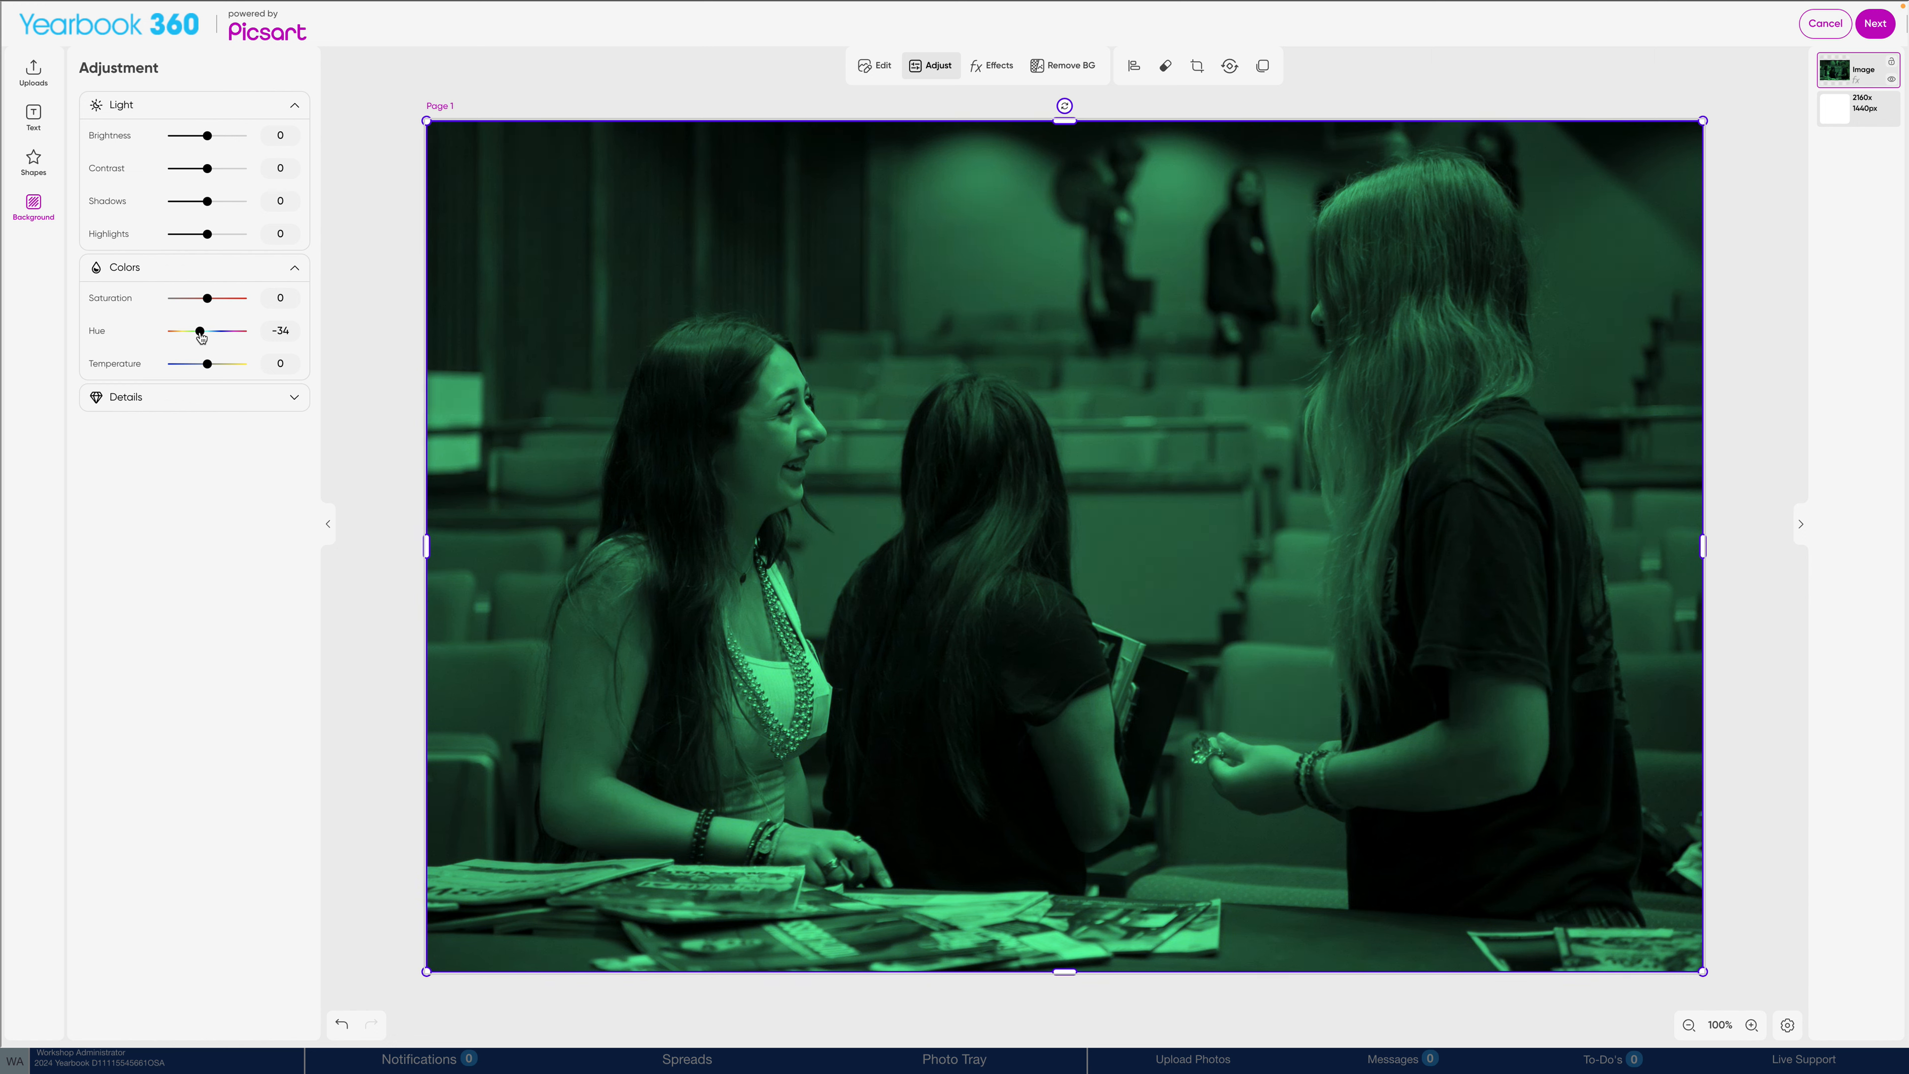
pyautogui.moveTo(207, 364)
pyautogui.mouseDown()
pyautogui.moveTo(250, 367)
pyautogui.moveTo(160, 371)
pyautogui.moveTo(196, 371)
pyautogui.mouseUp()
pyautogui.moveTo(208, 300)
pyautogui.mouseDown()
pyautogui.moveTo(247, 304)
pyautogui.moveTo(151, 305)
pyautogui.moveTo(234, 306)
pyautogui.mouseUp()
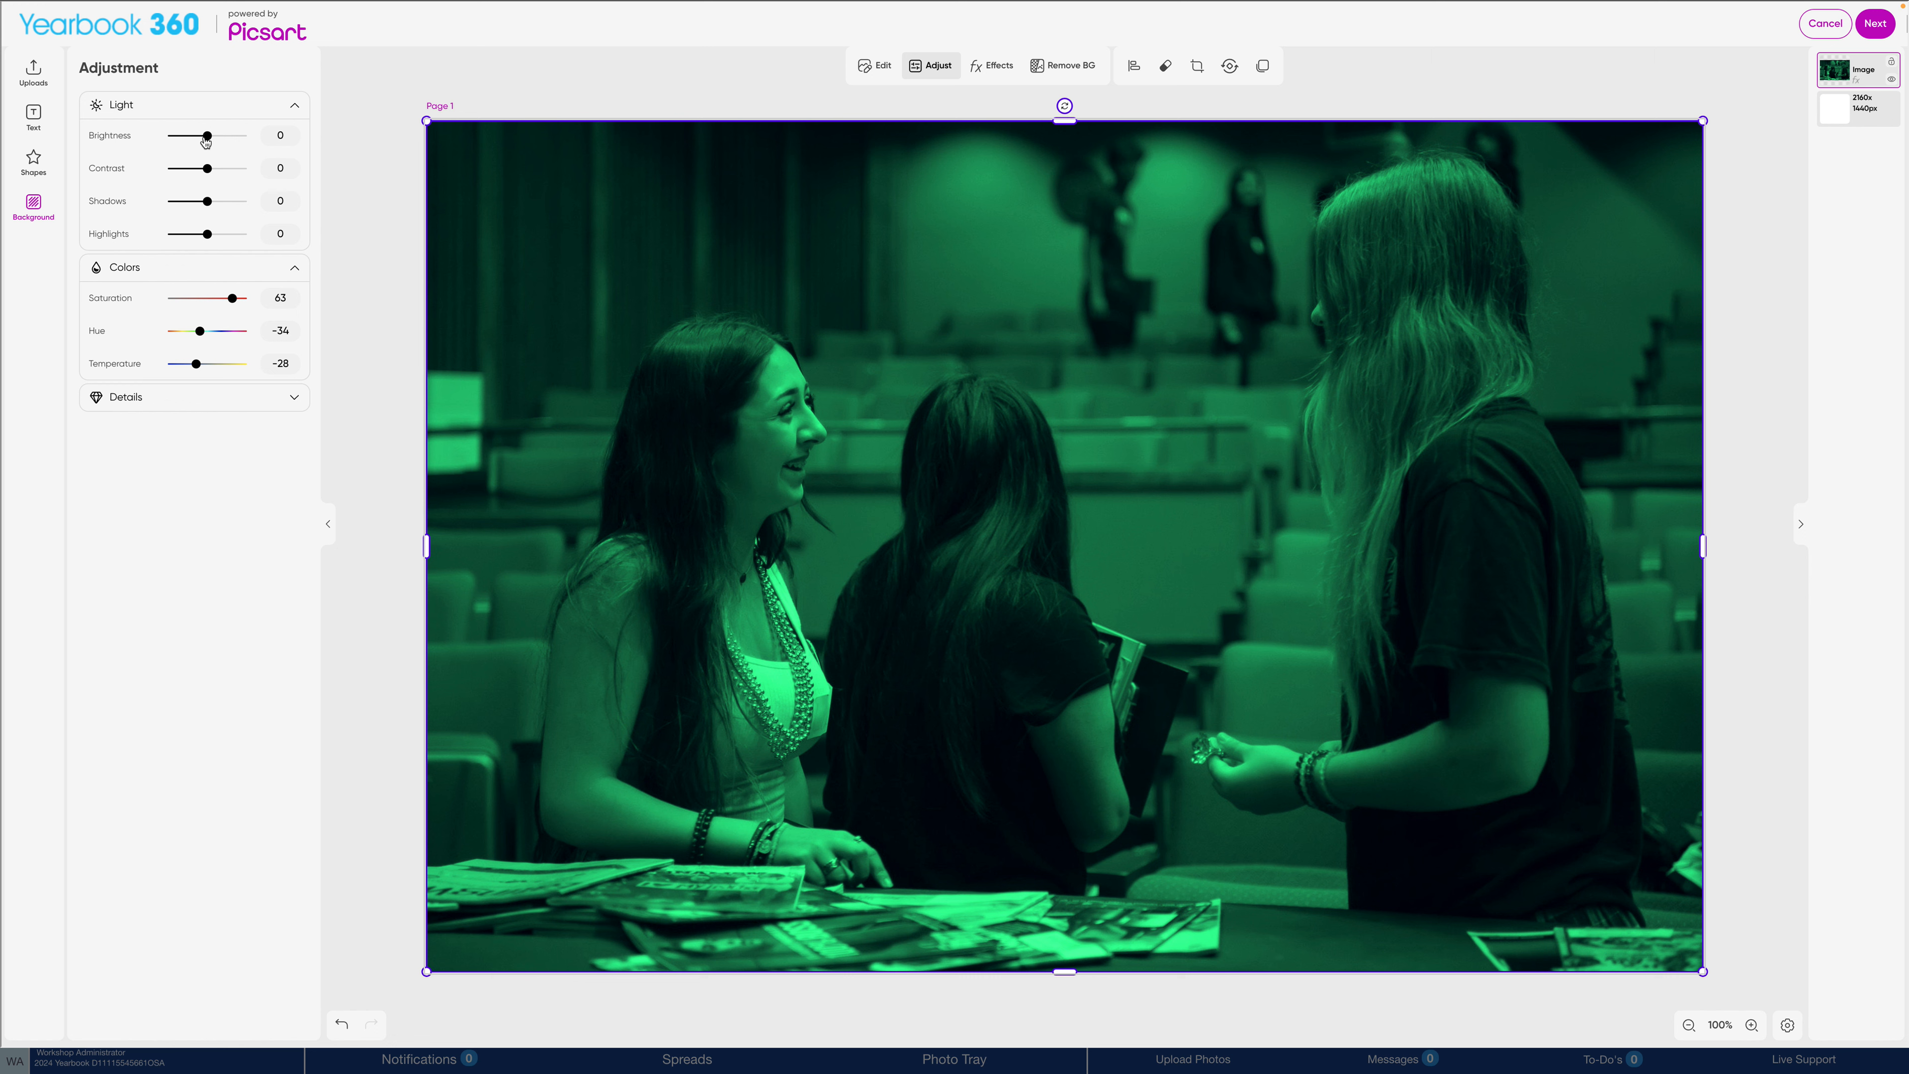
# - Adjust the photo's light to brightness 13, contrast 28, shadows 72 and highlights 62, and save the edited image back to the yearbook
pyautogui.moveTo(205, 142); pyautogui.dragTo(235, 205)
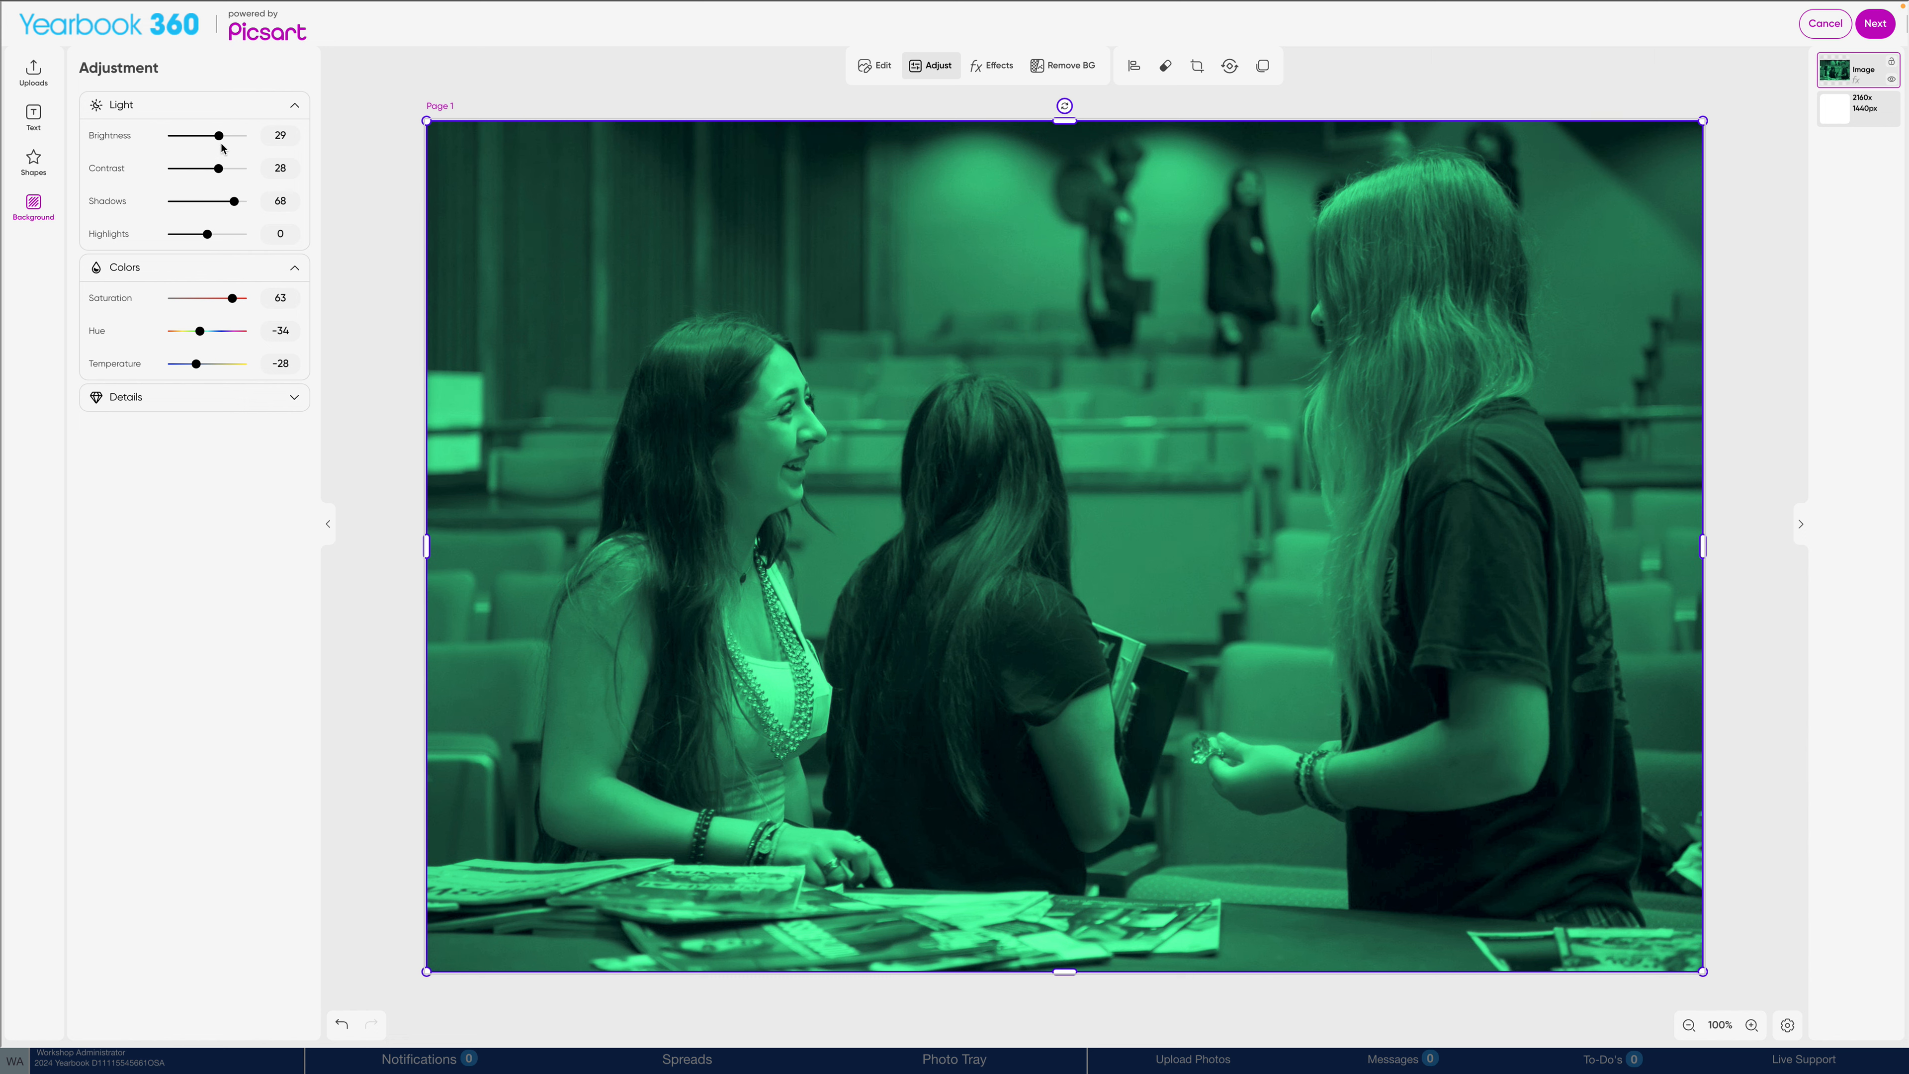
pyautogui.moveTo(219, 136); pyautogui.dragTo(210, 137)
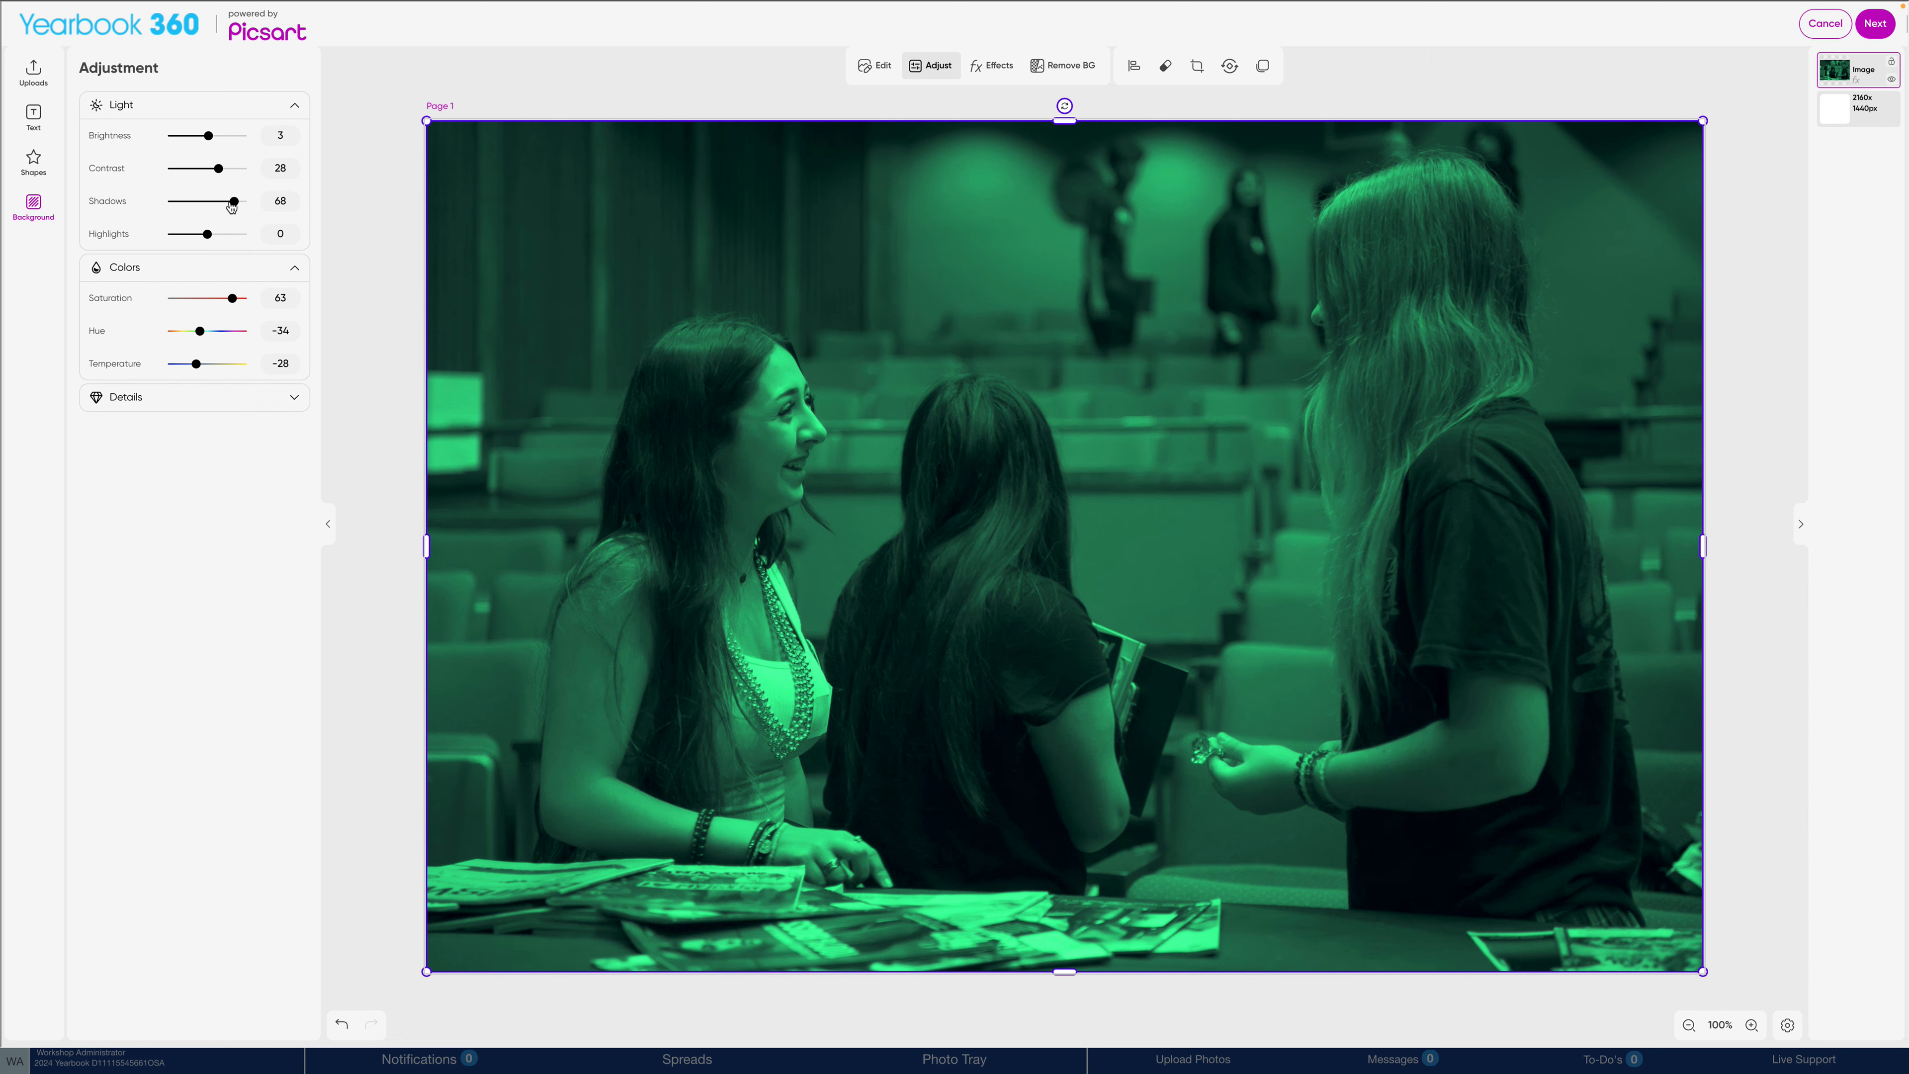
pyautogui.moveTo(234, 205)
pyautogui.mouseDown()
pyautogui.moveTo(204, 239)
pyautogui.moveTo(233, 239)
pyautogui.mouseUp()
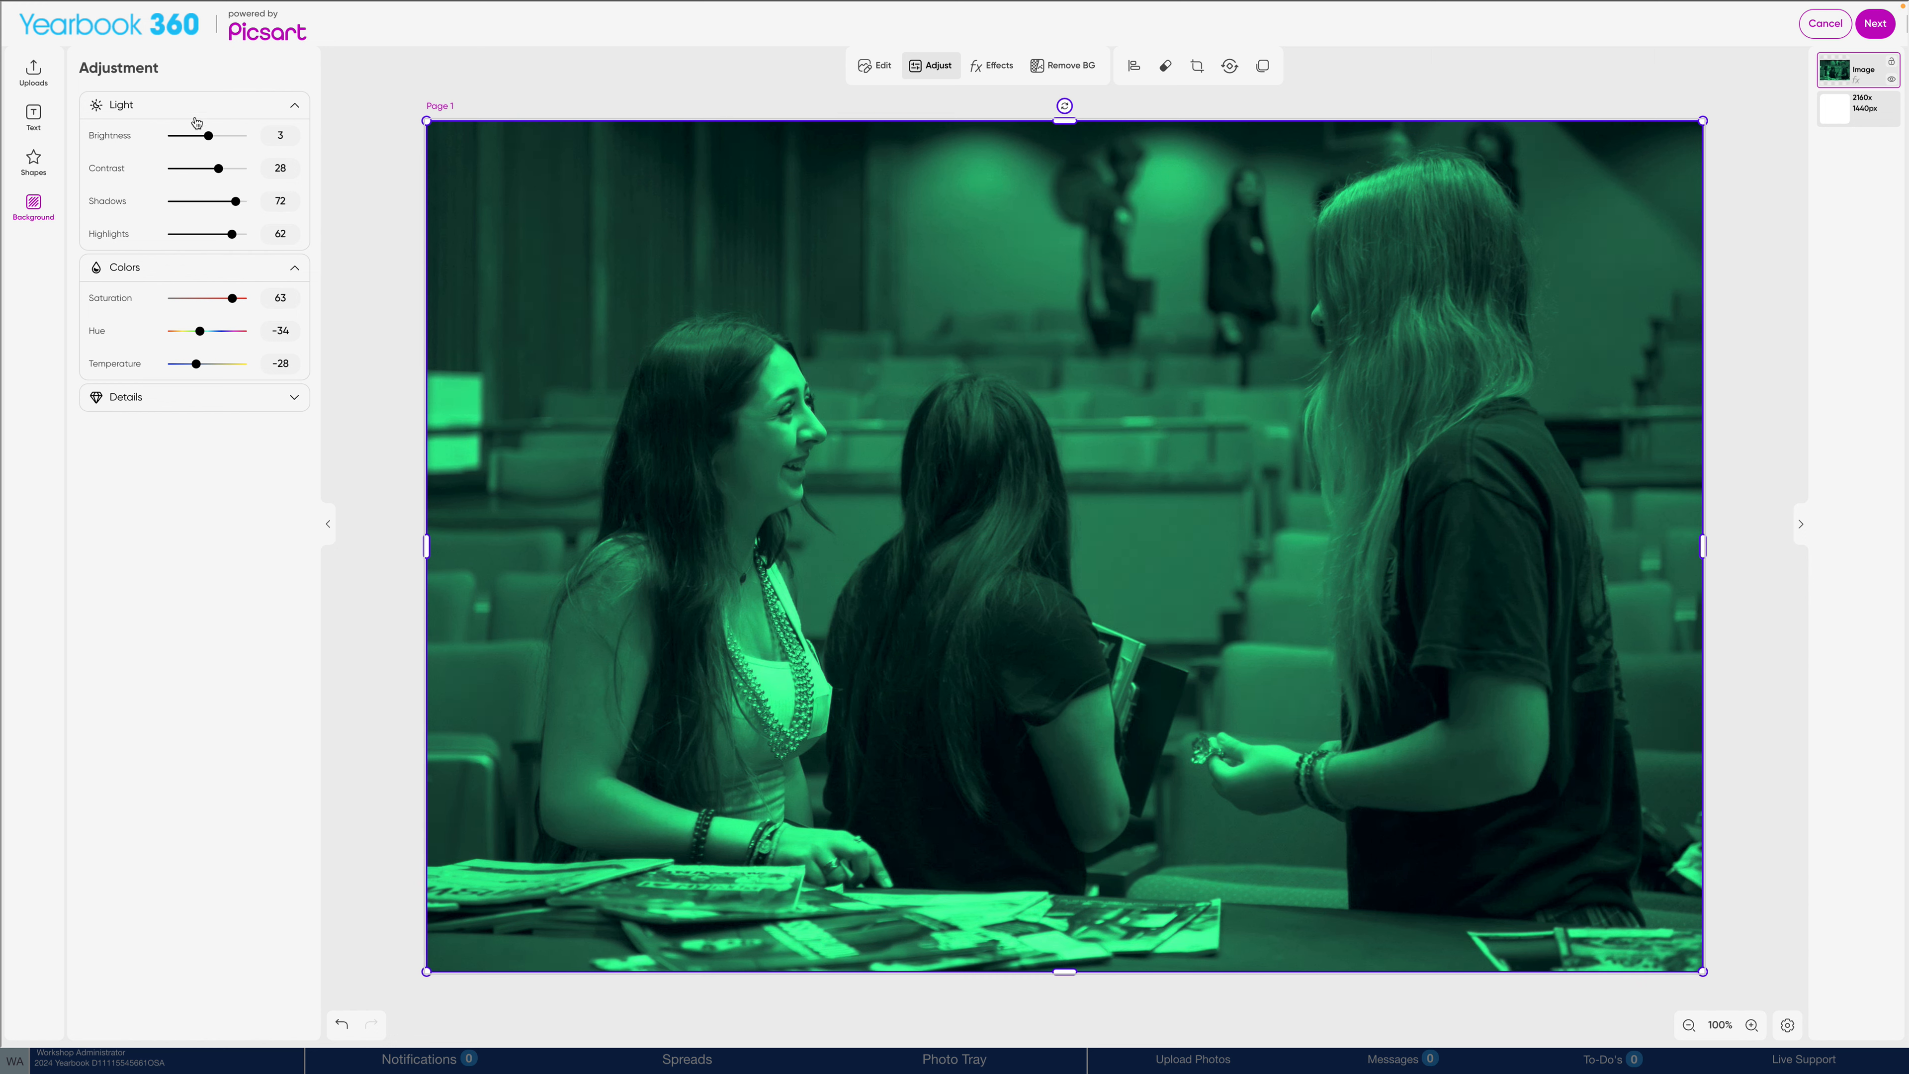
pyautogui.moveTo(209, 135); pyautogui.dragTo(216, 136)
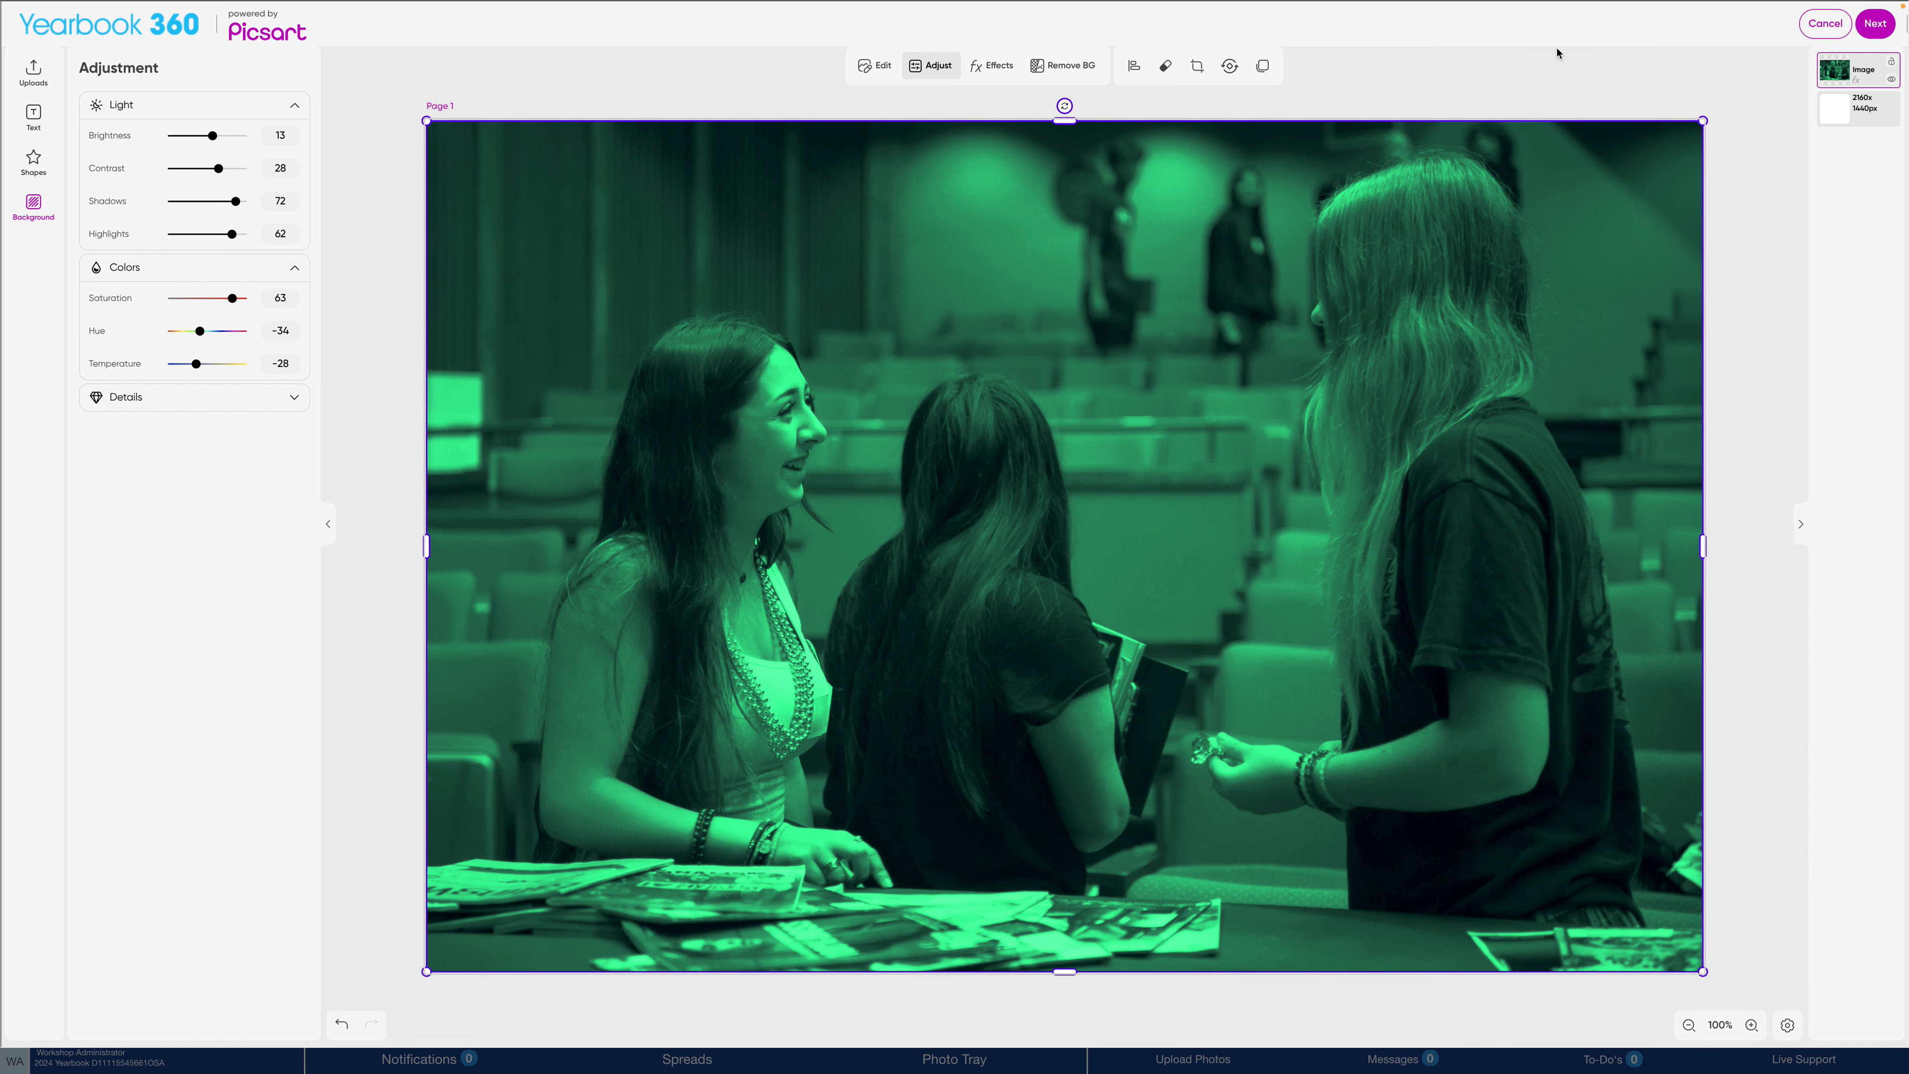
pyautogui.click(1874, 24)
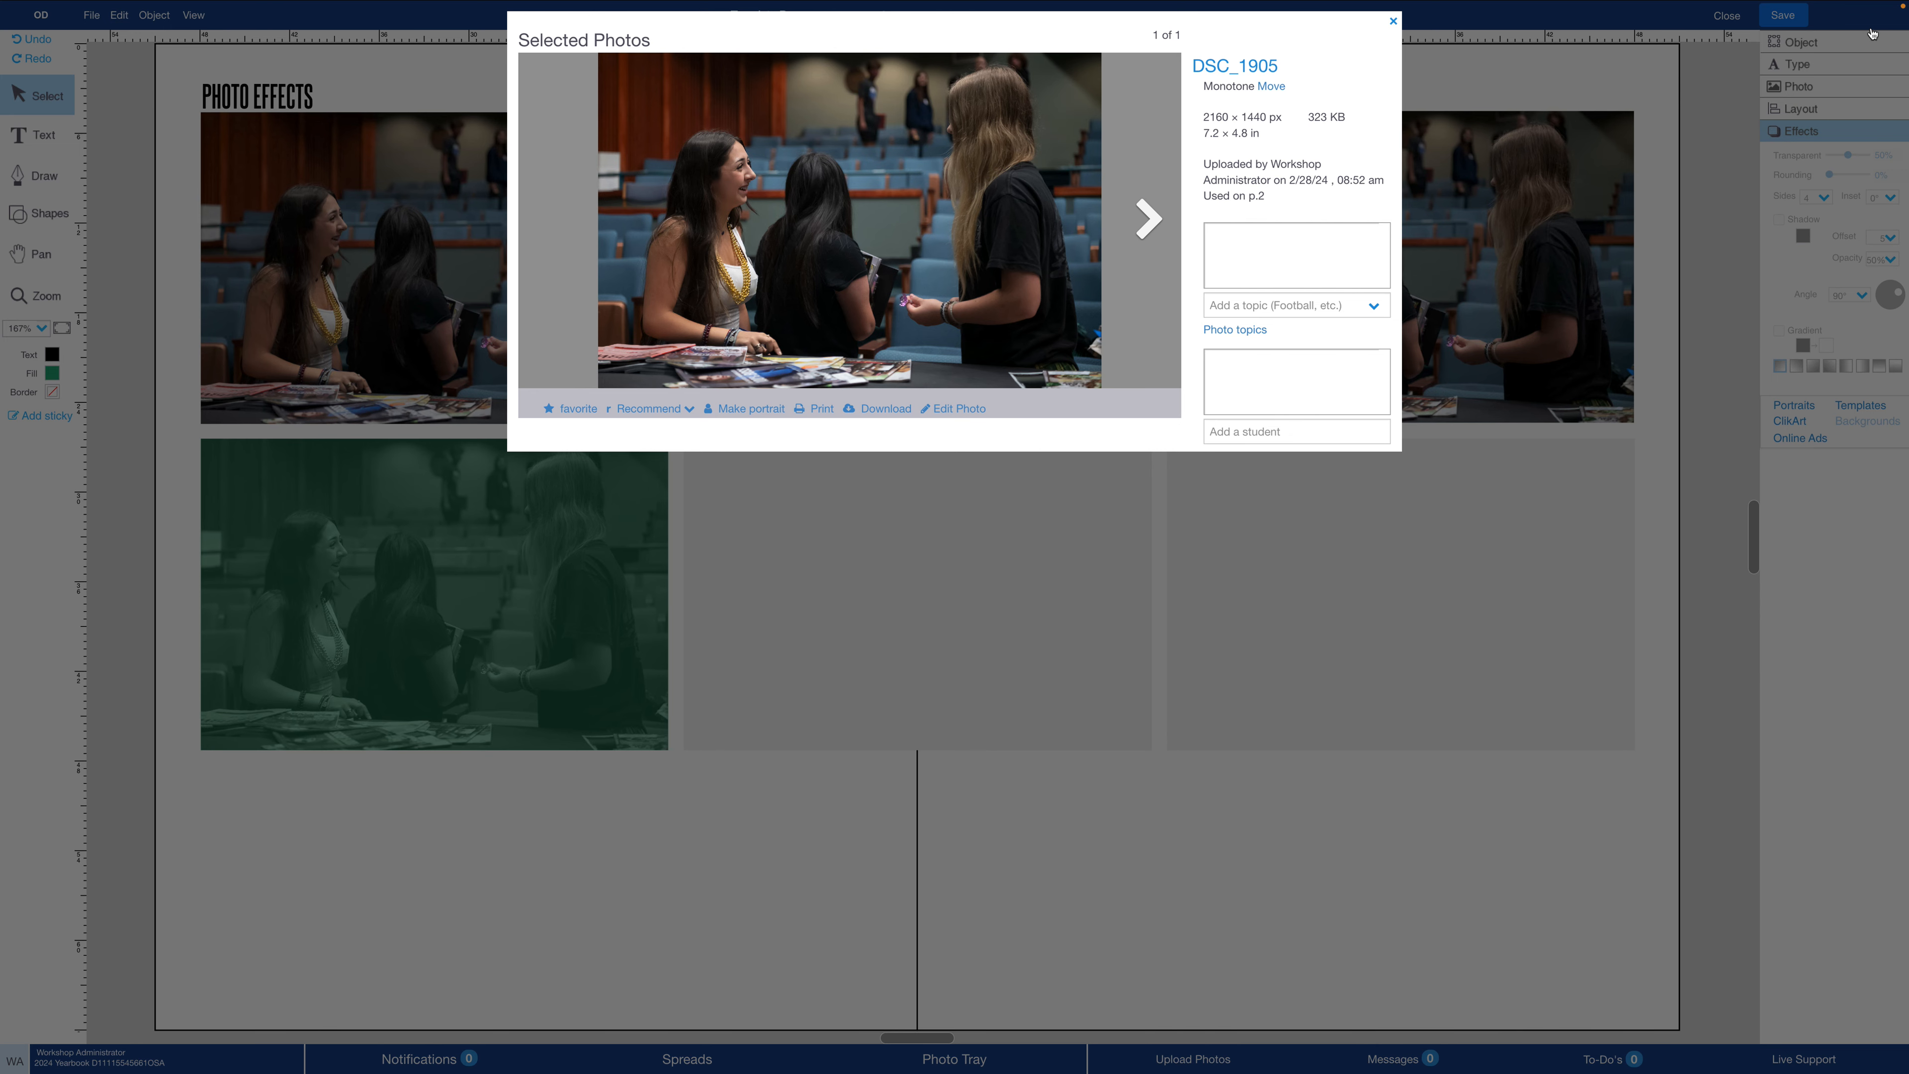
# - Reload the Monotone photo tray and place the green Picsart version in the empty frame under the Picsart heading
pyautogui.click(1871, 35)
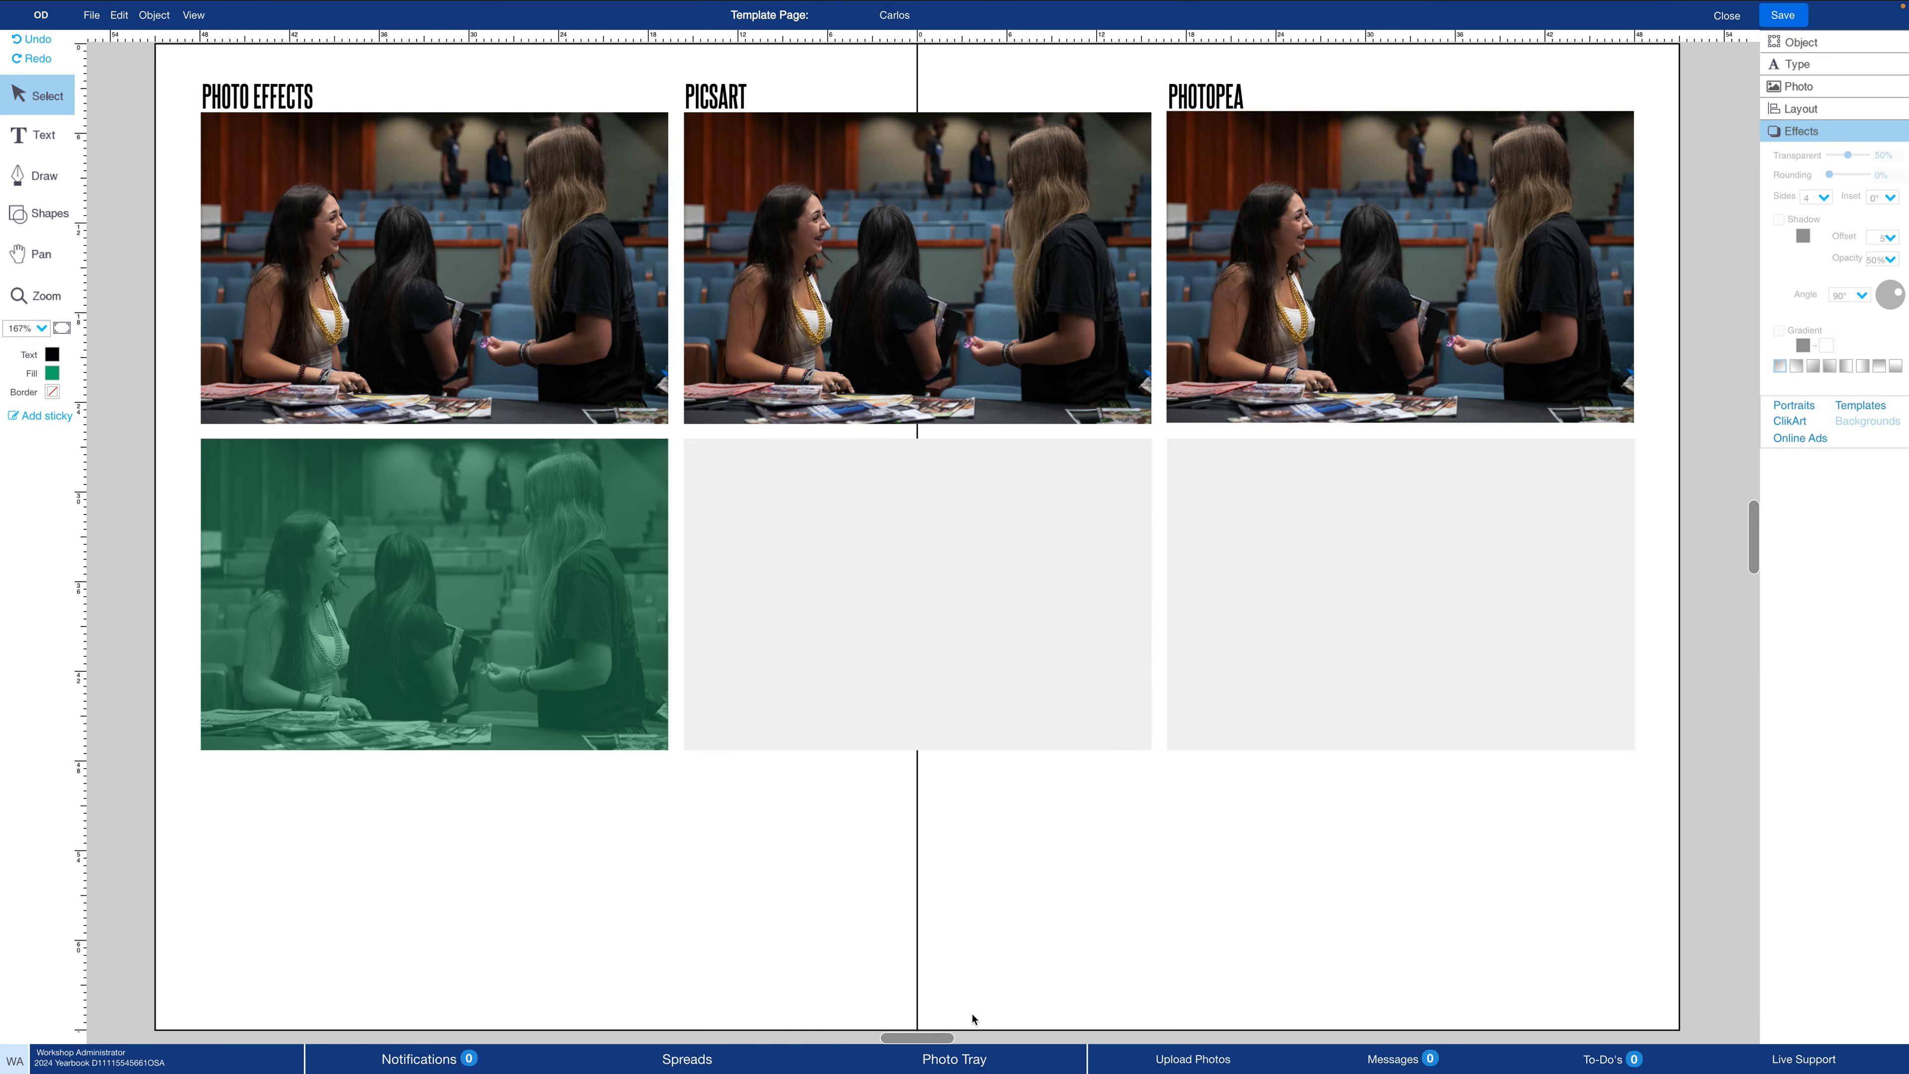
pyautogui.click(958, 1059)
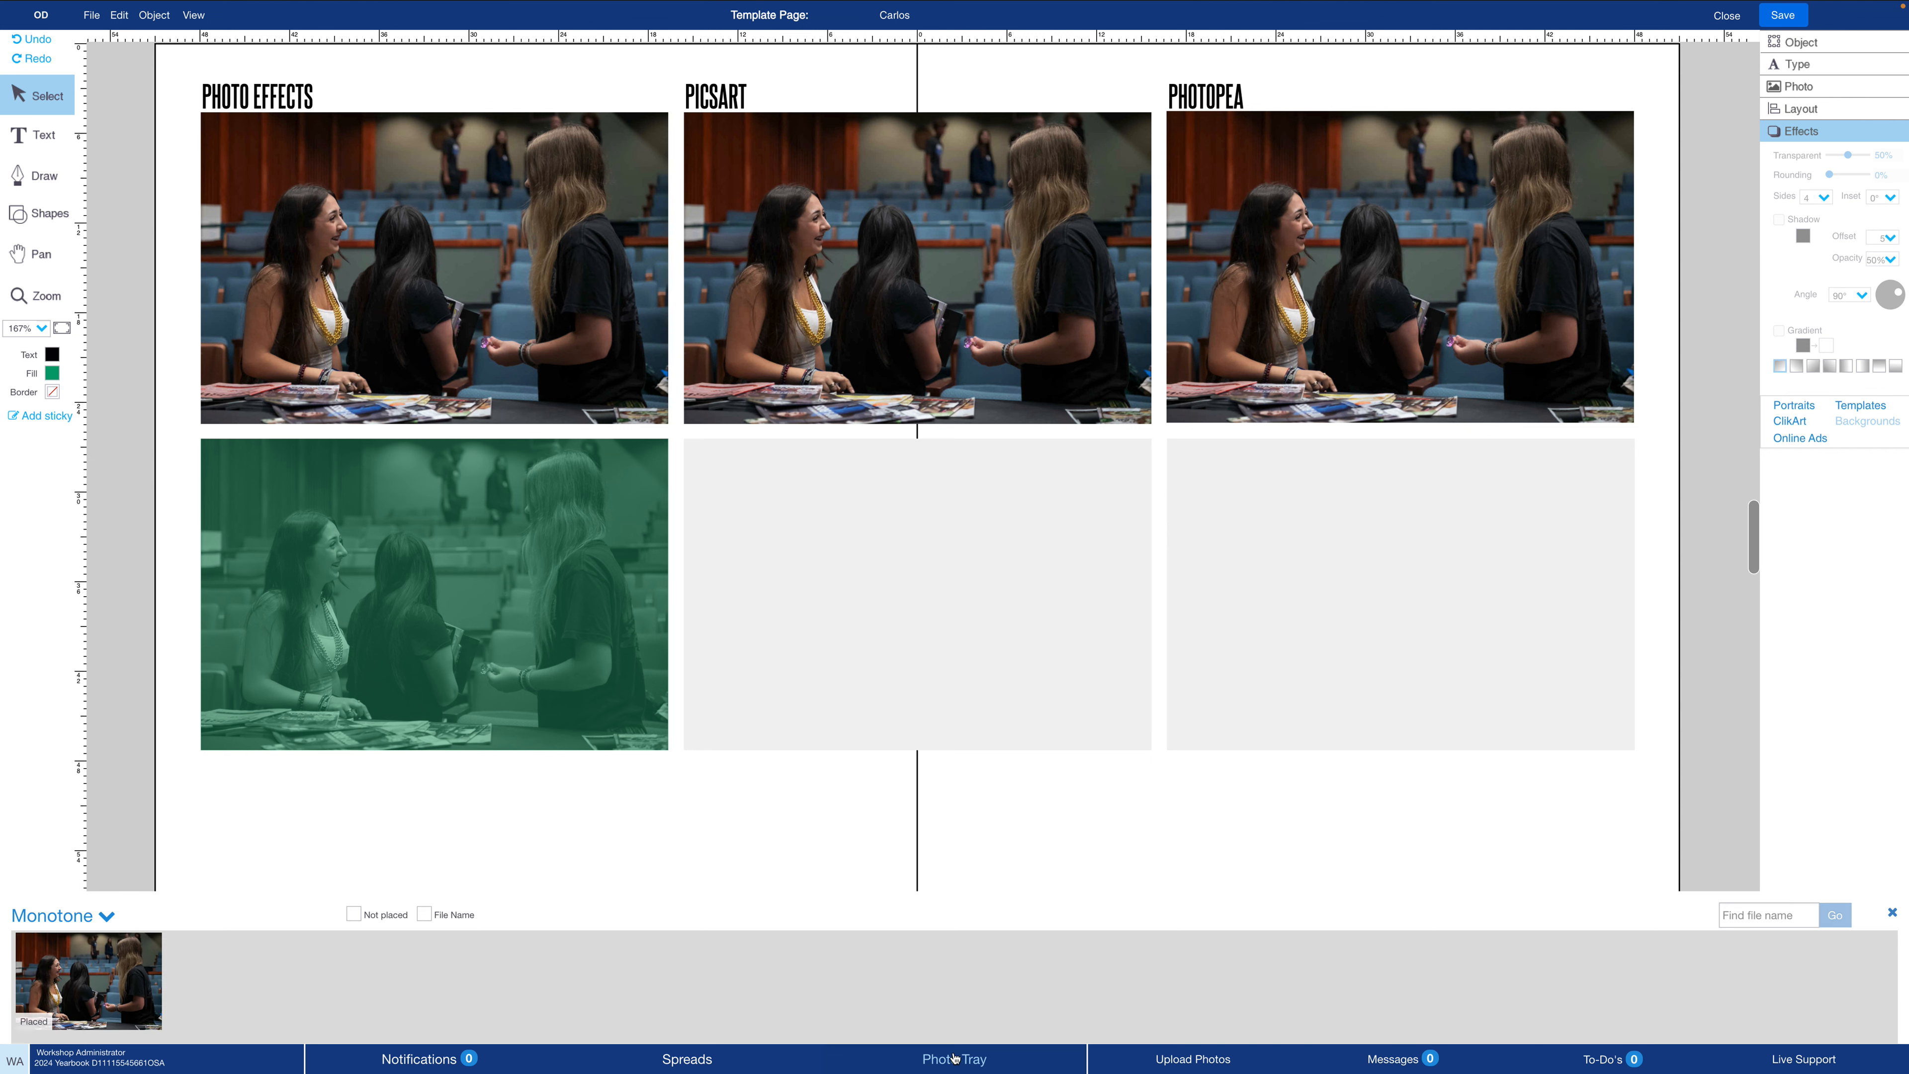
pyautogui.click(93, 922)
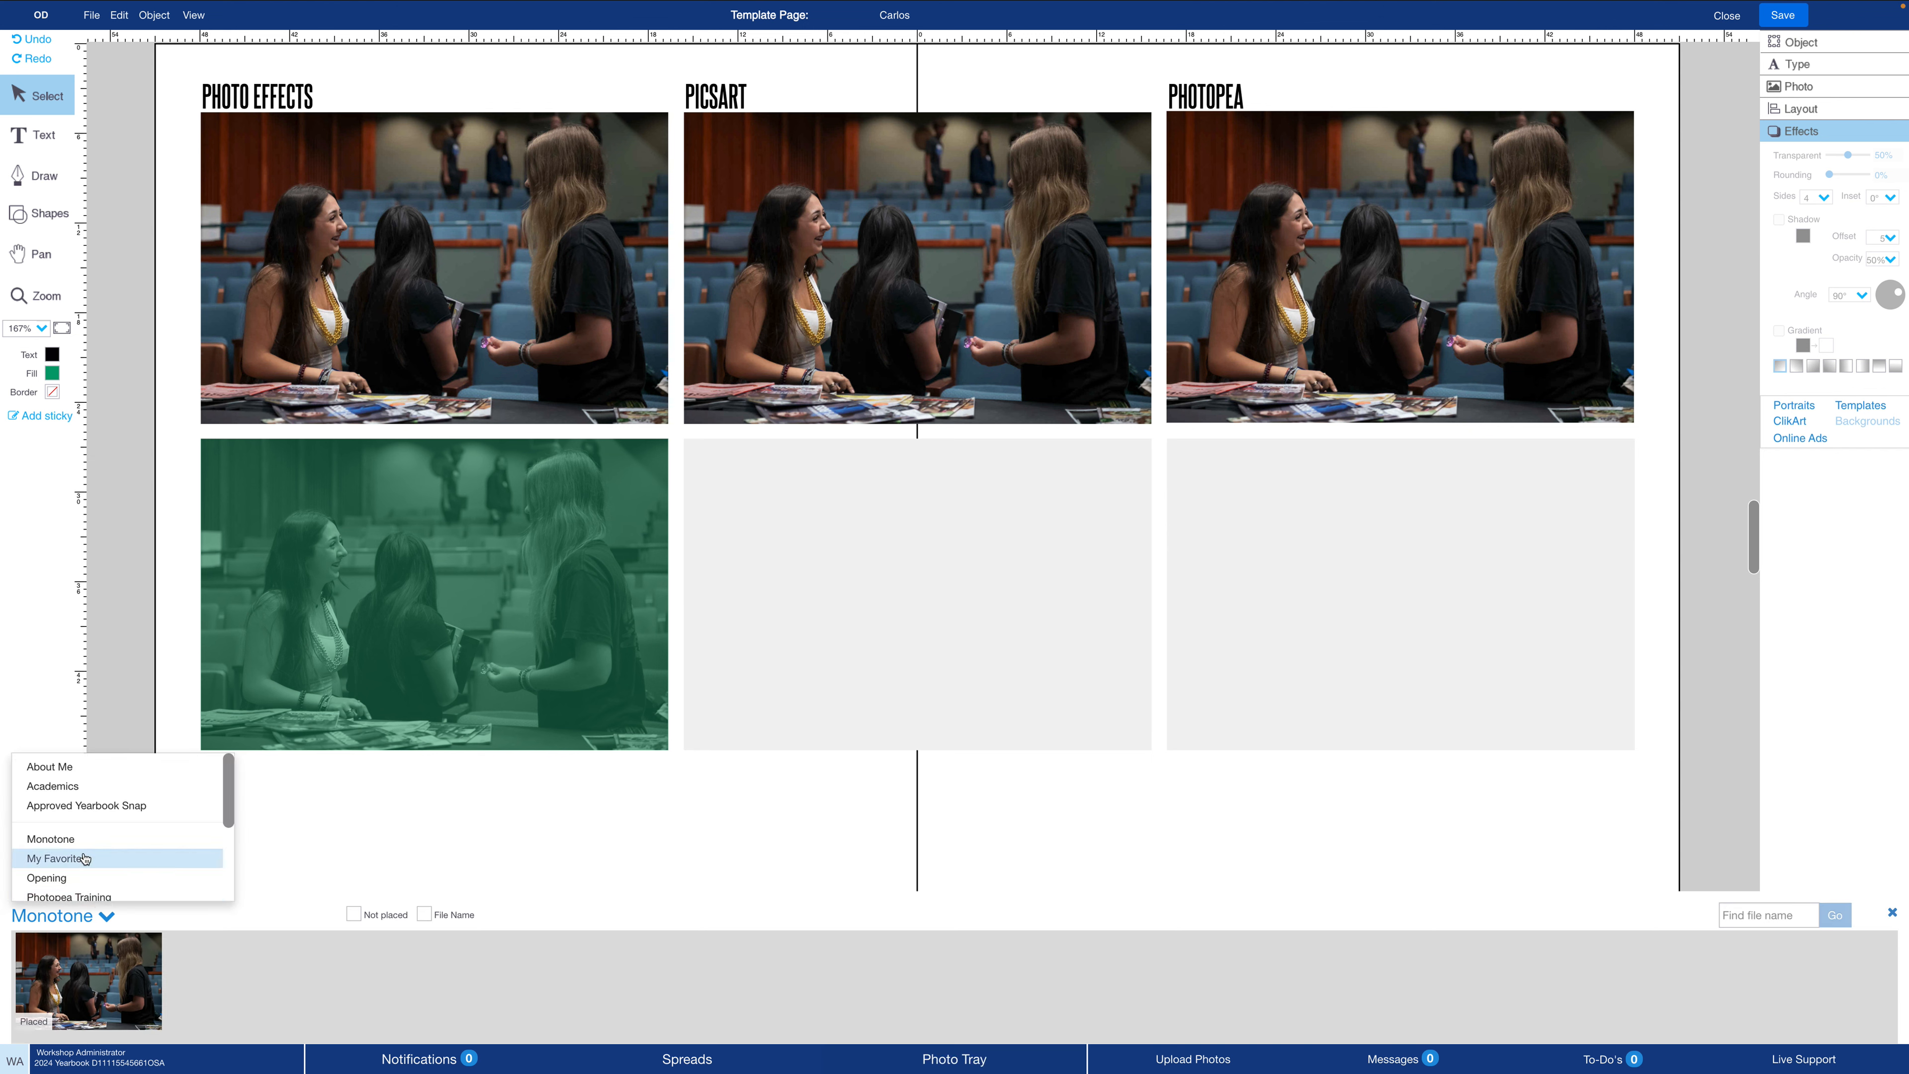
pyautogui.click(63, 847)
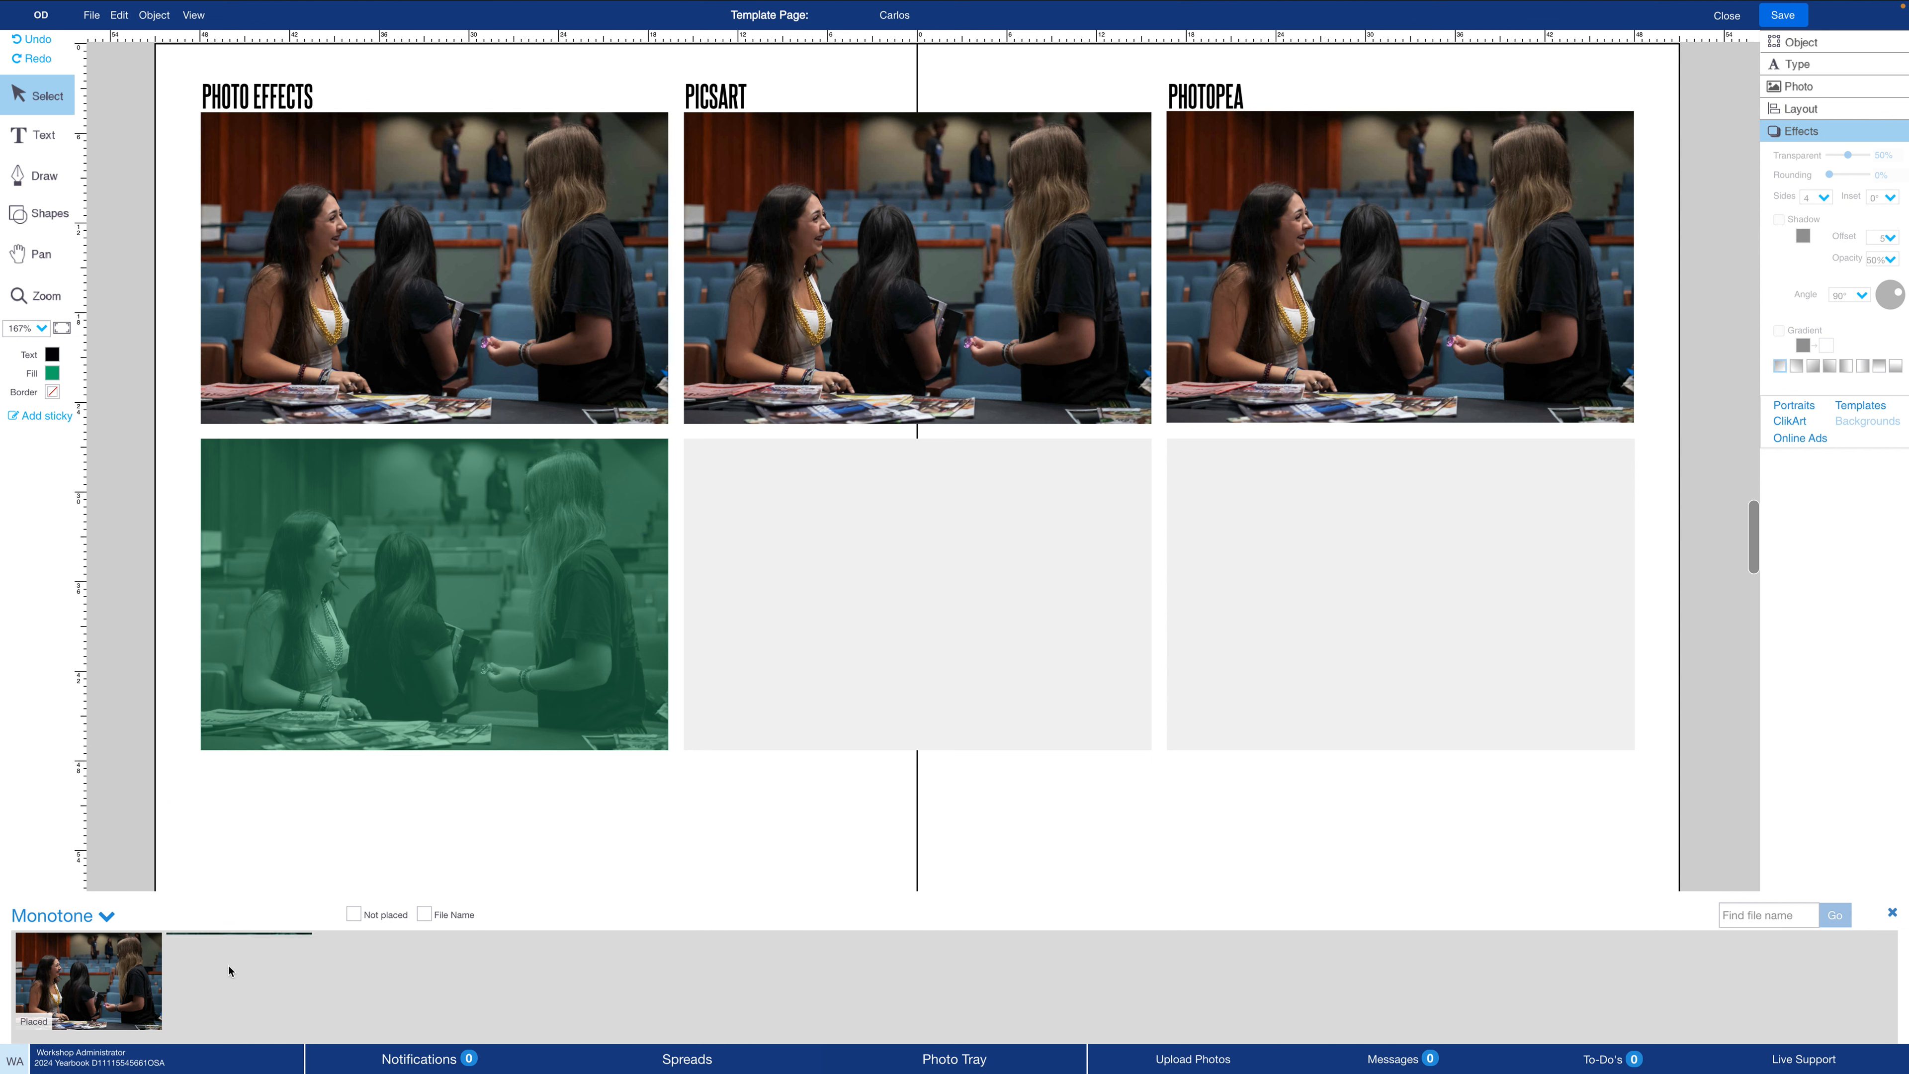
pyautogui.moveTo(681, 675); pyautogui.dragTo(838, 605)
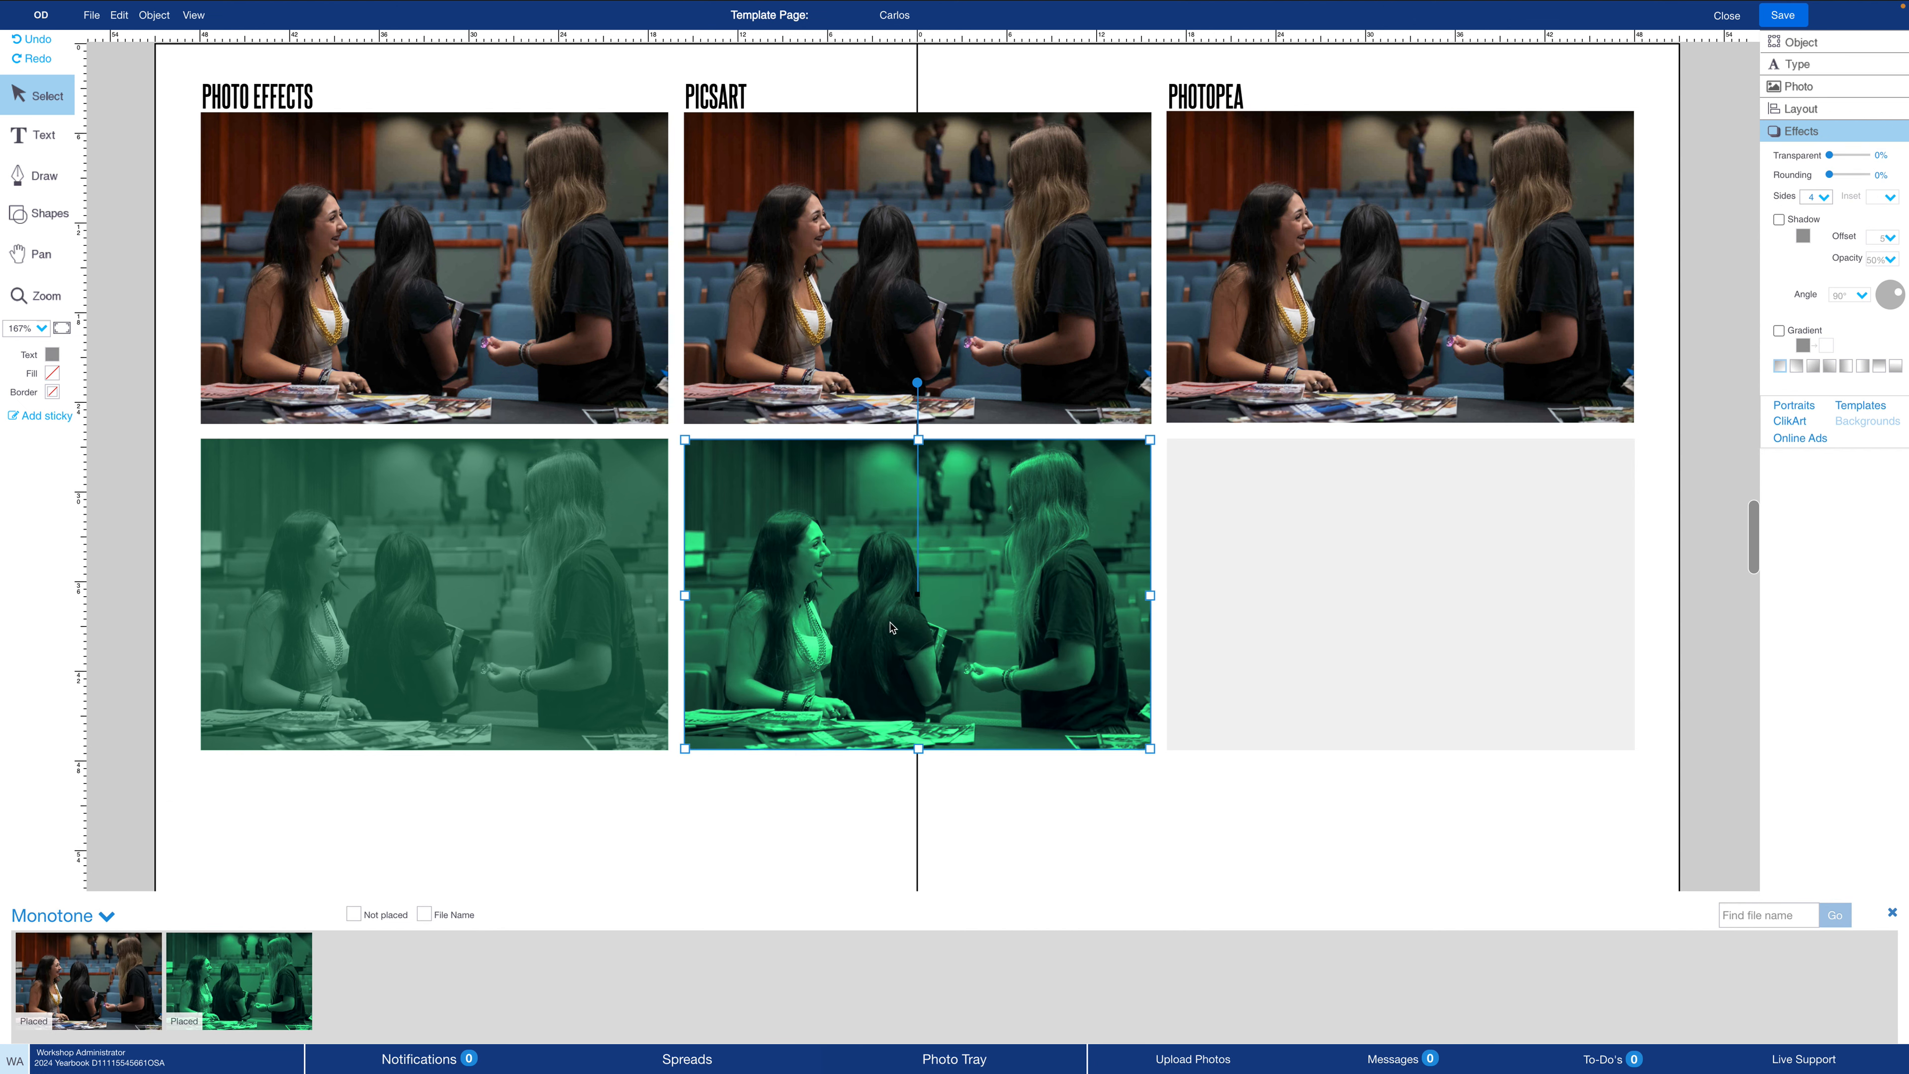
pyautogui.click(403, 584)
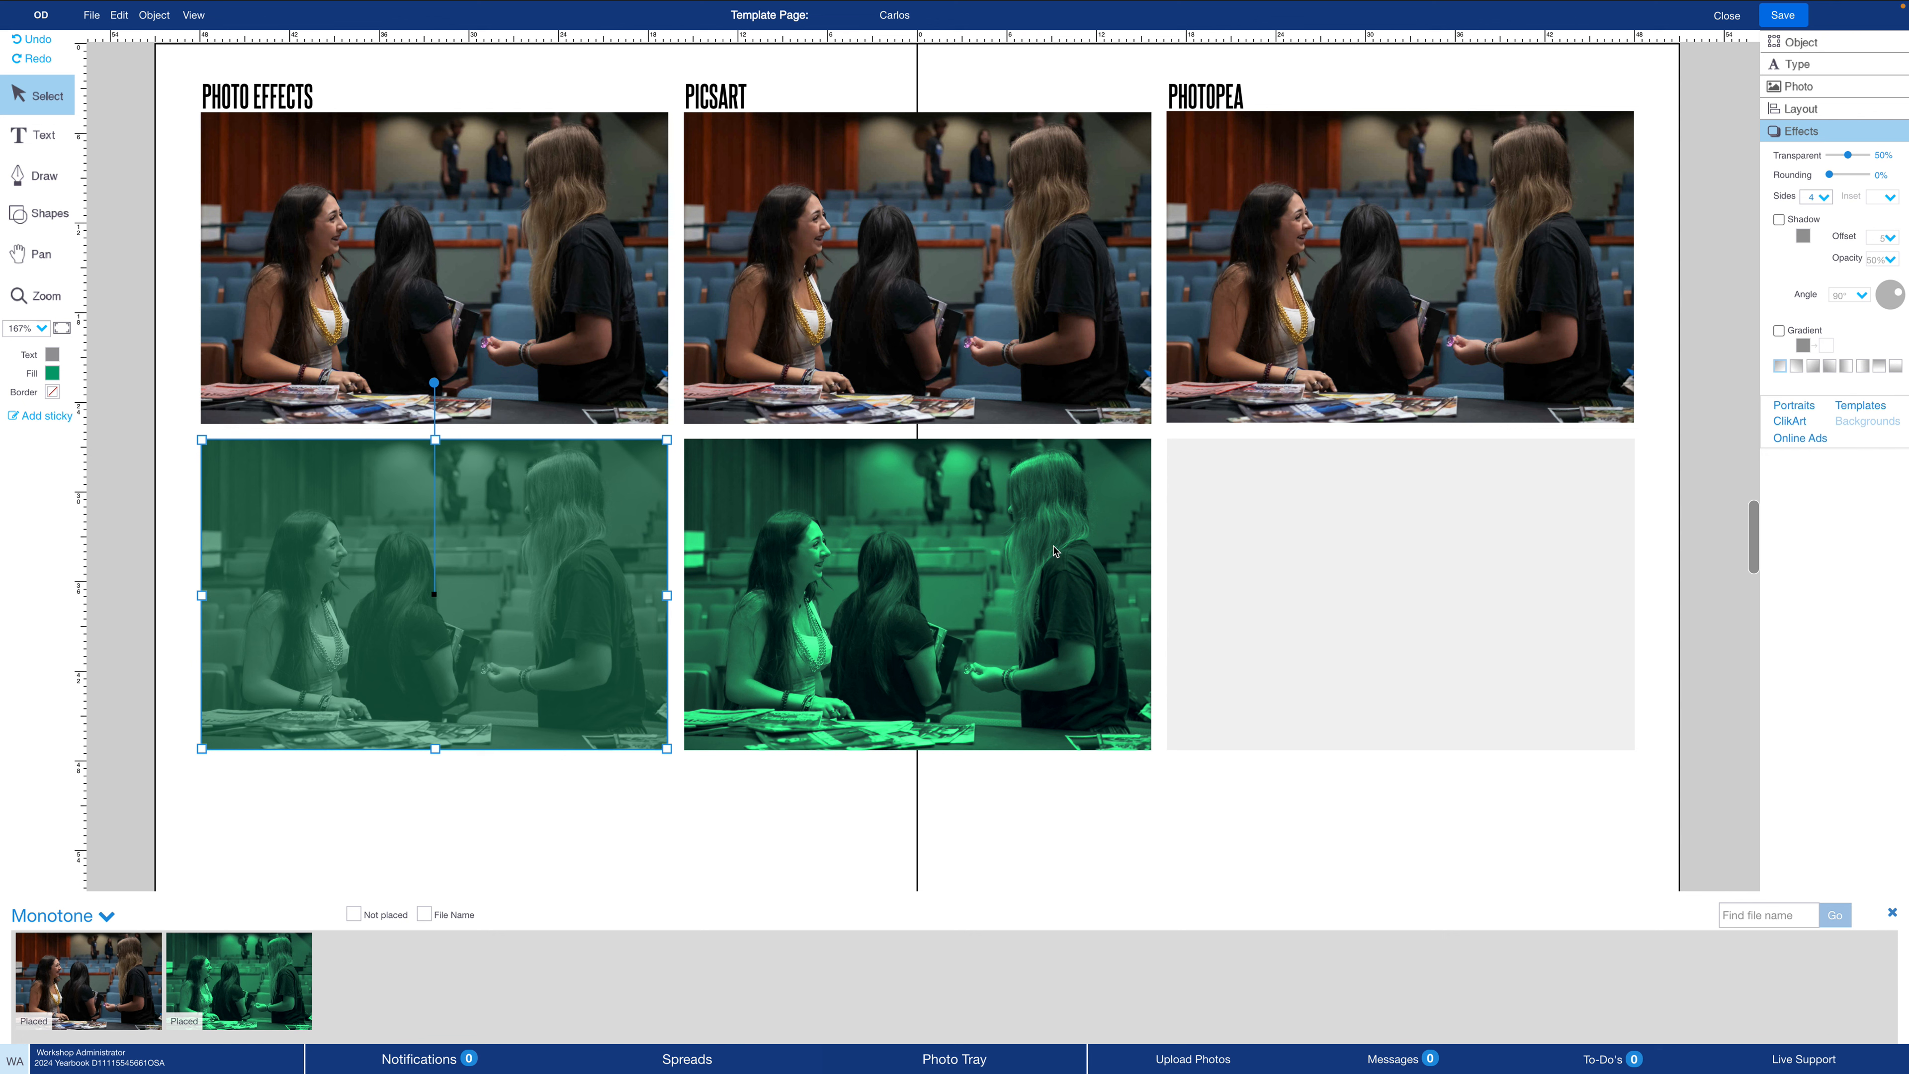
pyautogui.click(1052, 489)
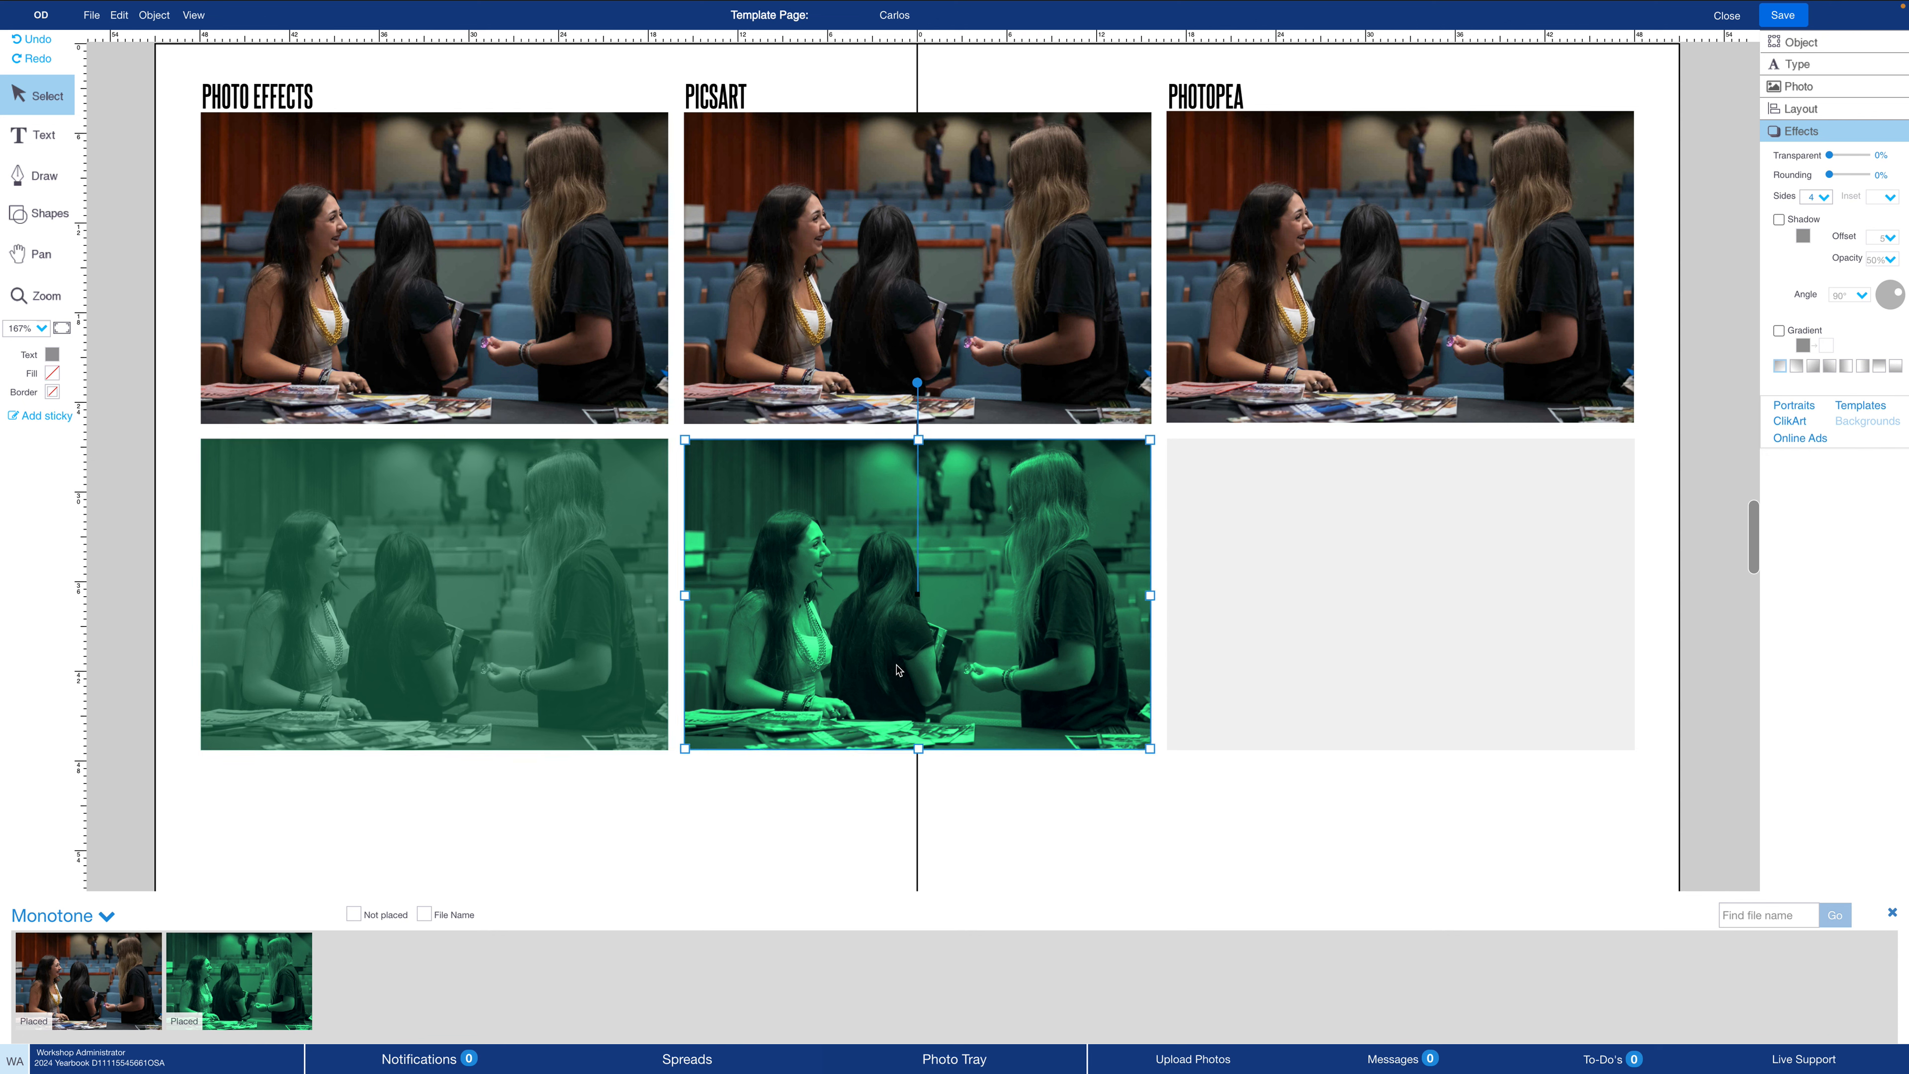
# - Place the original DSC_1905 photo in the empty lower frame under the Photopea heading and close the photo tray
pyautogui.click(1452, 559)
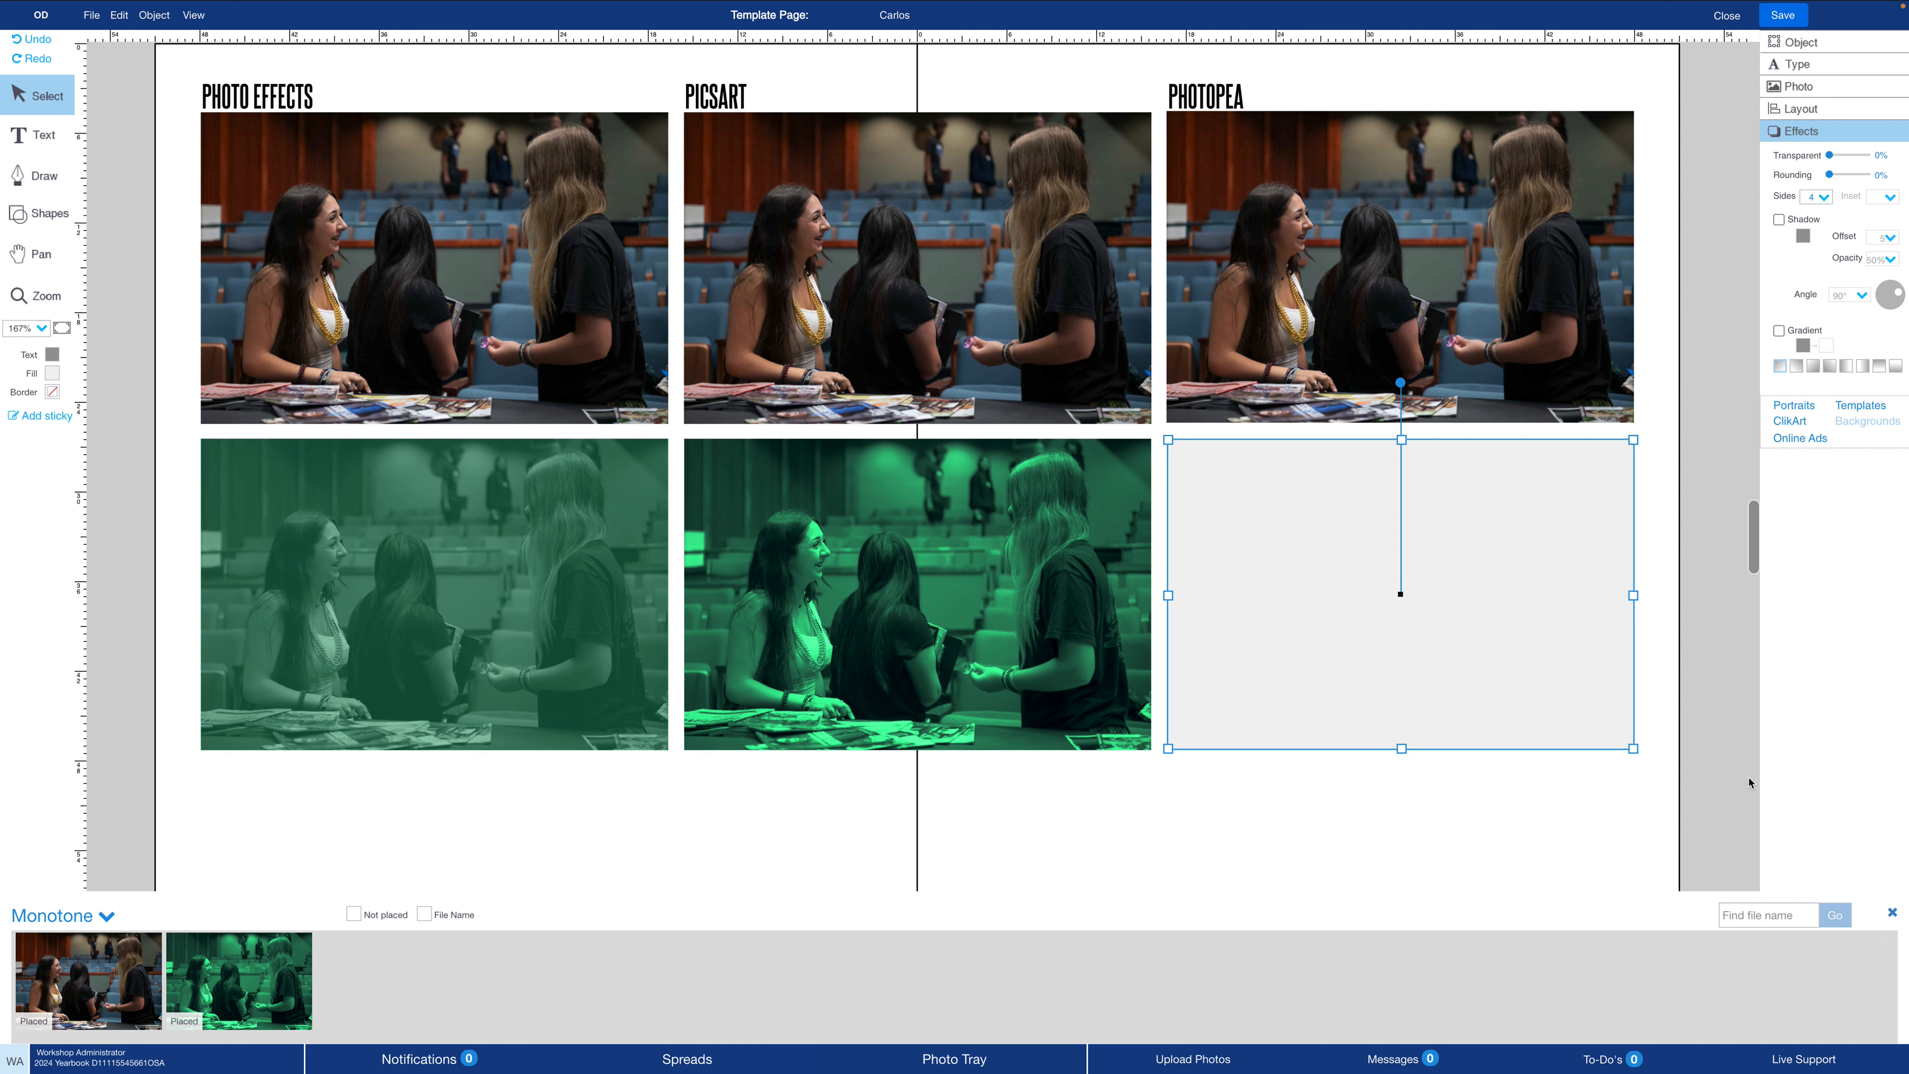
pyautogui.moveTo(75, 978)
pyautogui.moveTo(75, 978); pyautogui.dragTo(1399, 591)
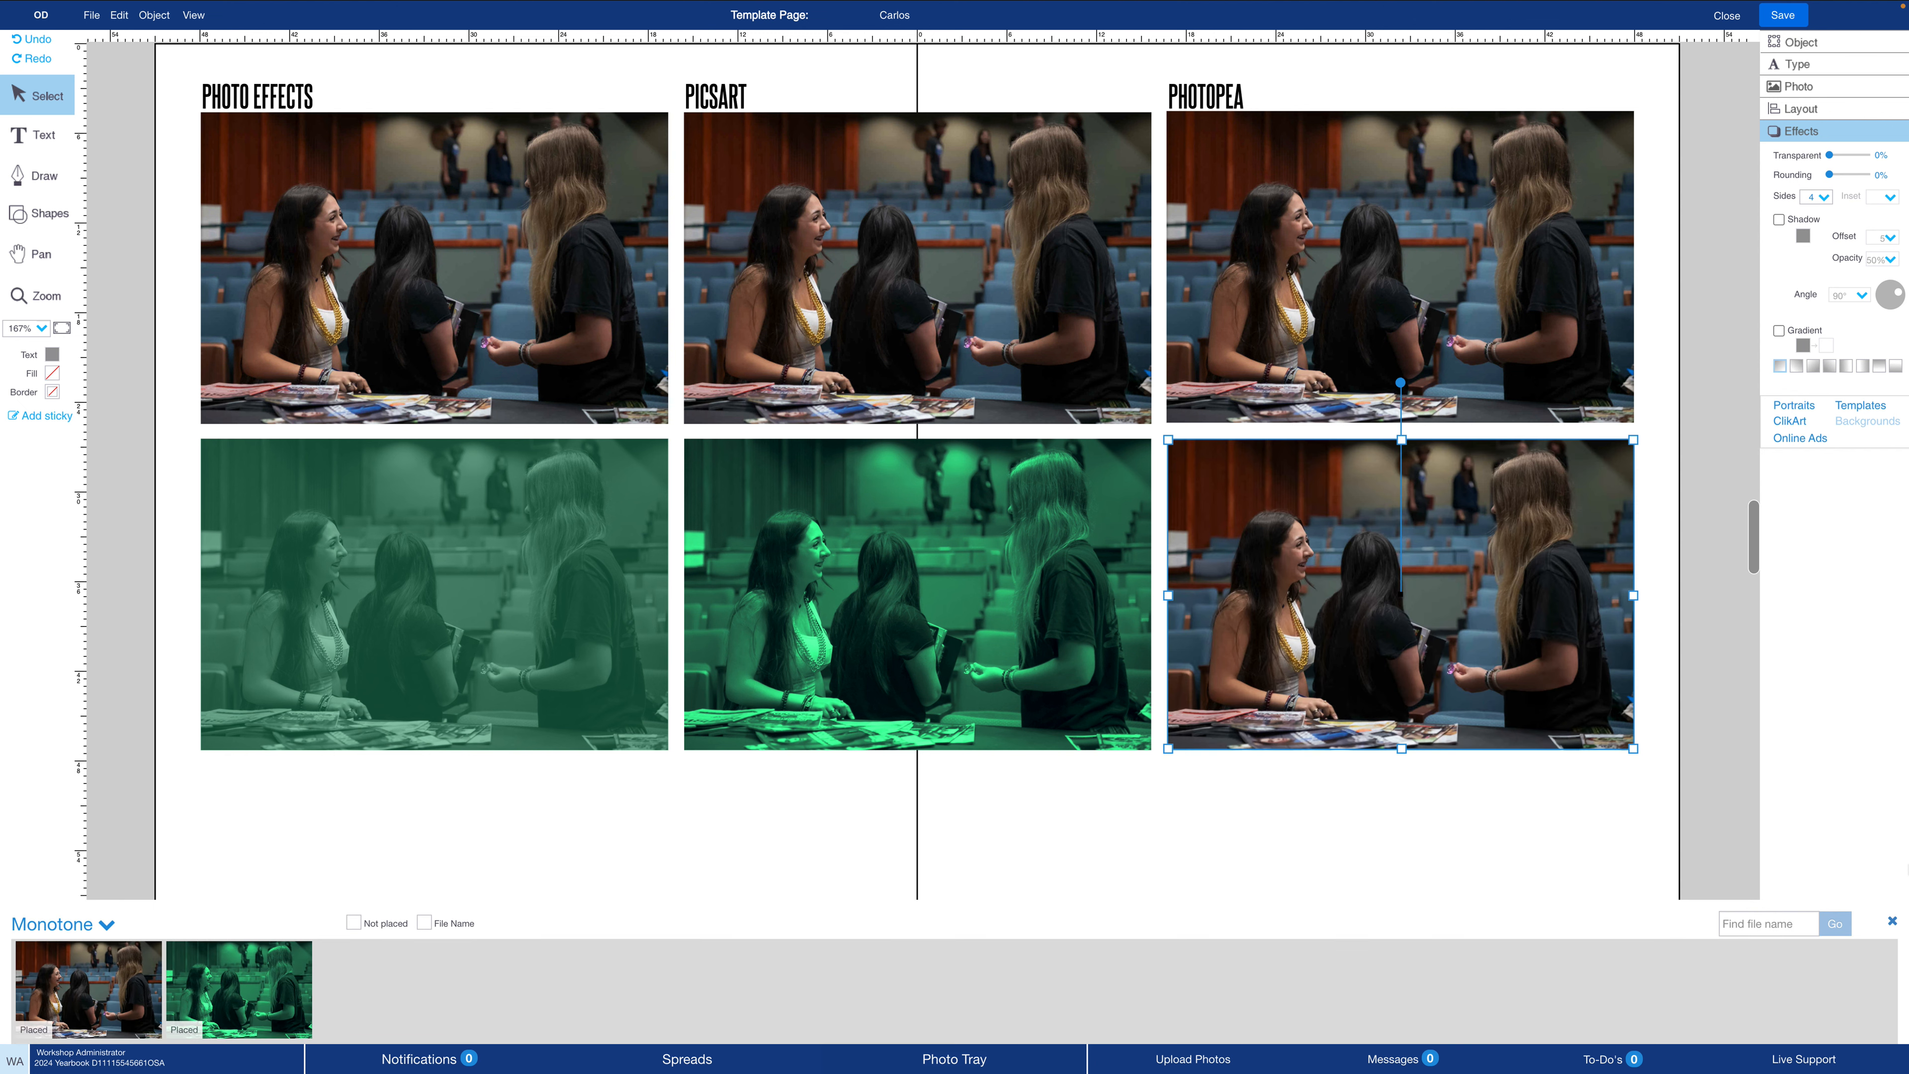
pyautogui.click(1892, 912)
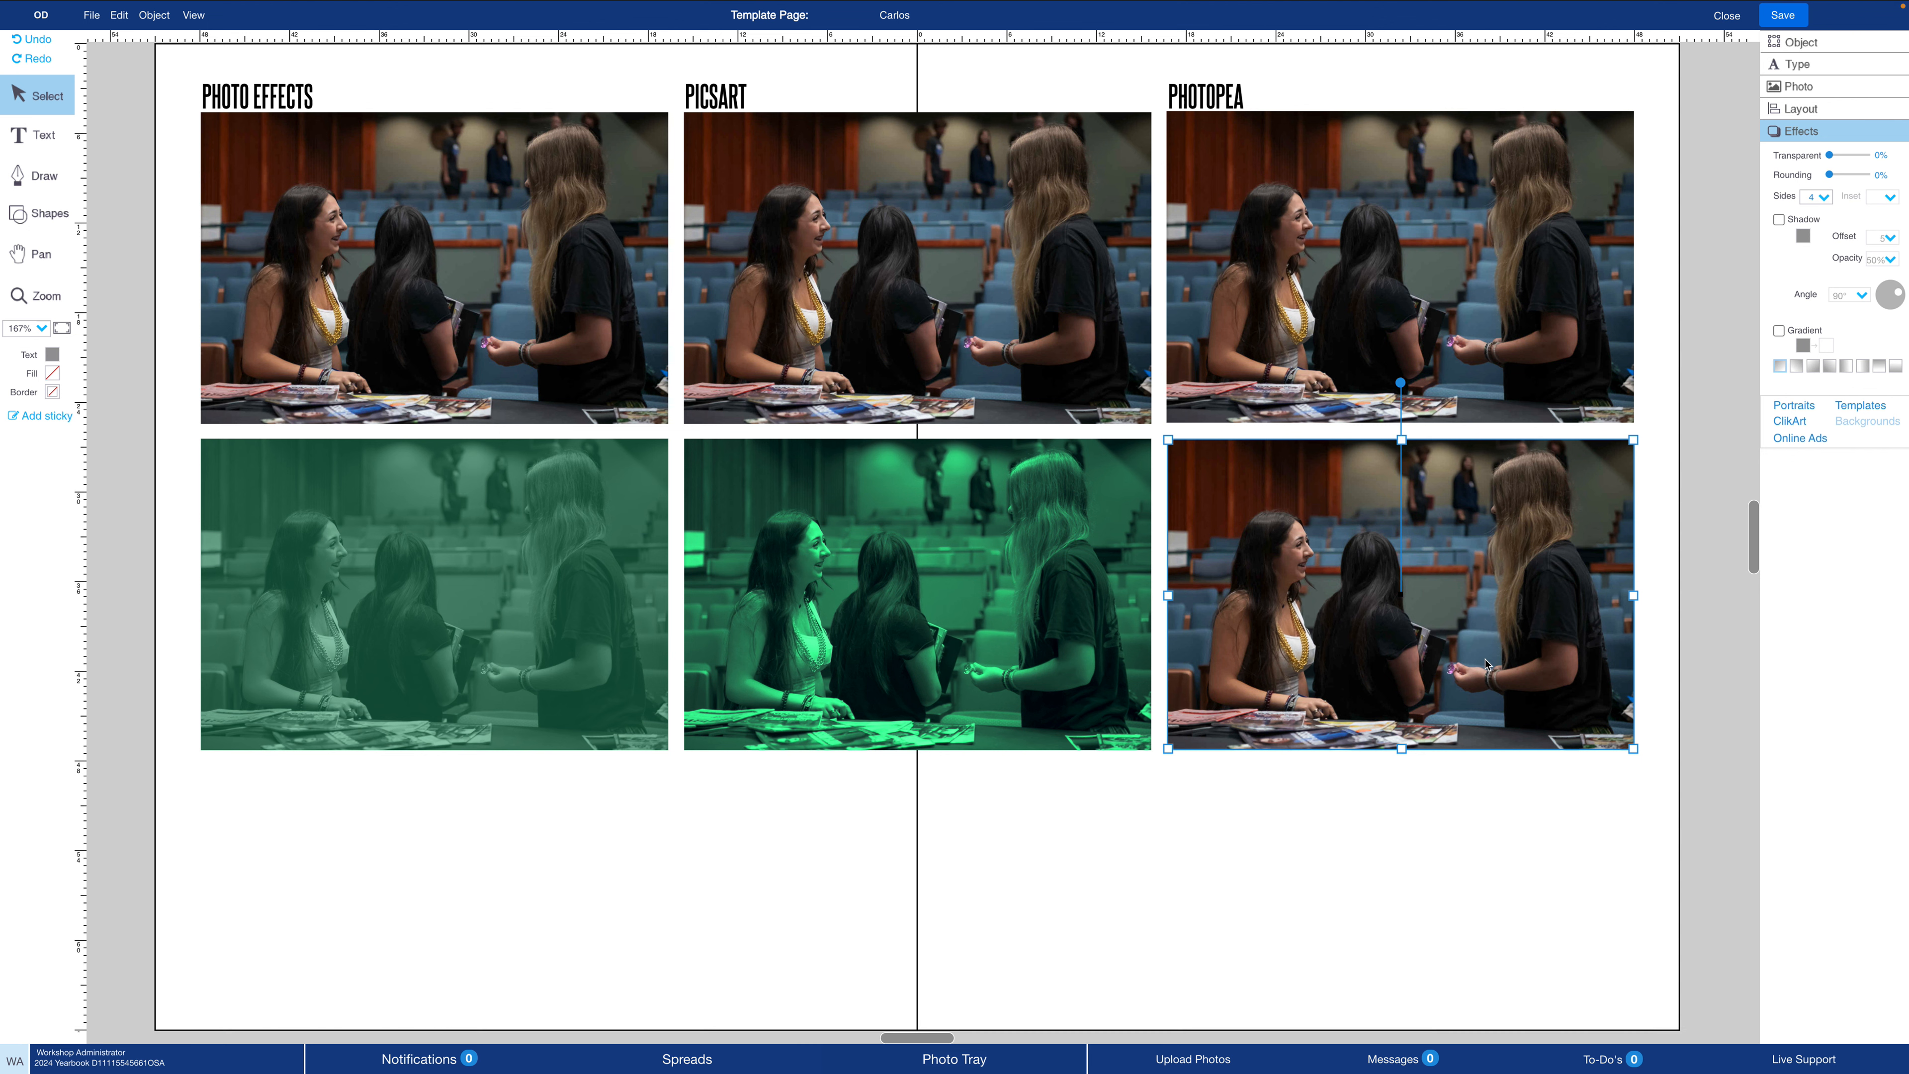
# - Open the lower photo in the Photopea column for editing in Photopea
pyautogui.rightClick(1484, 664)
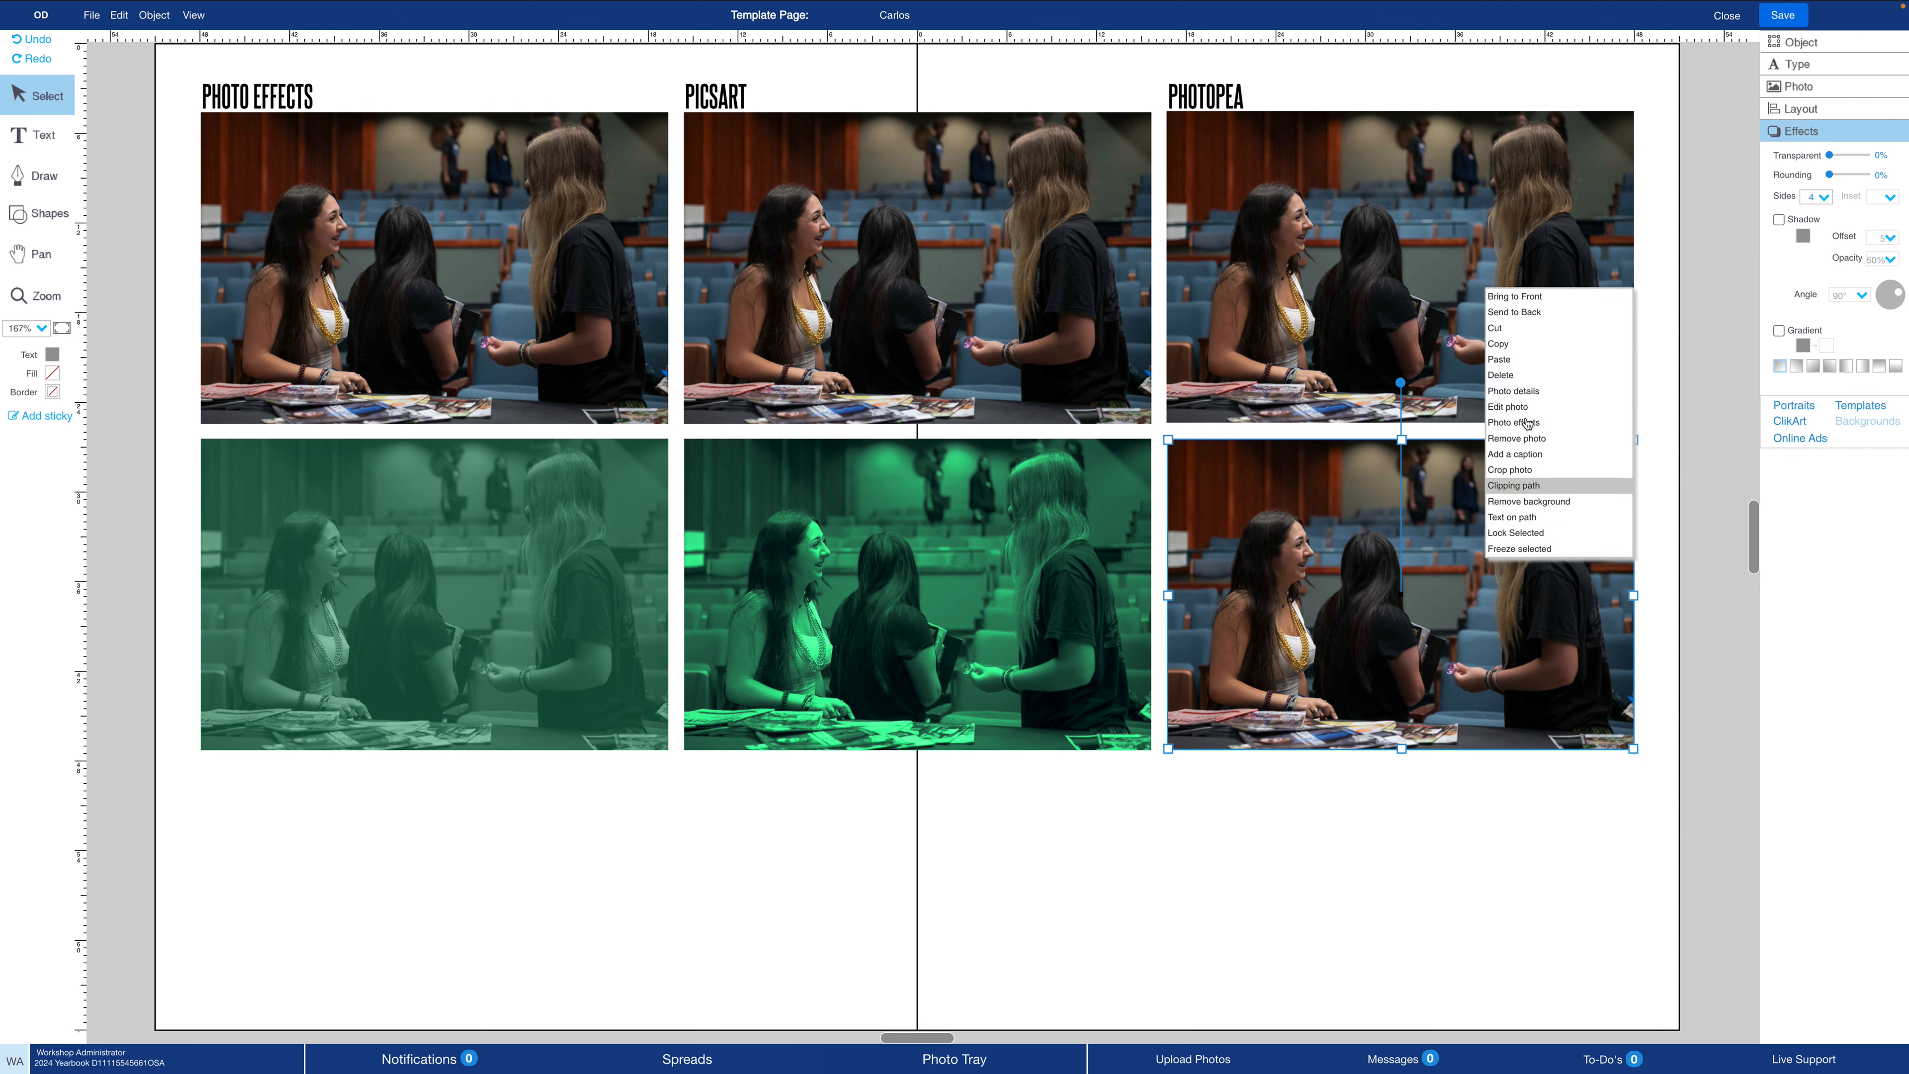
pyautogui.click(1811, 87)
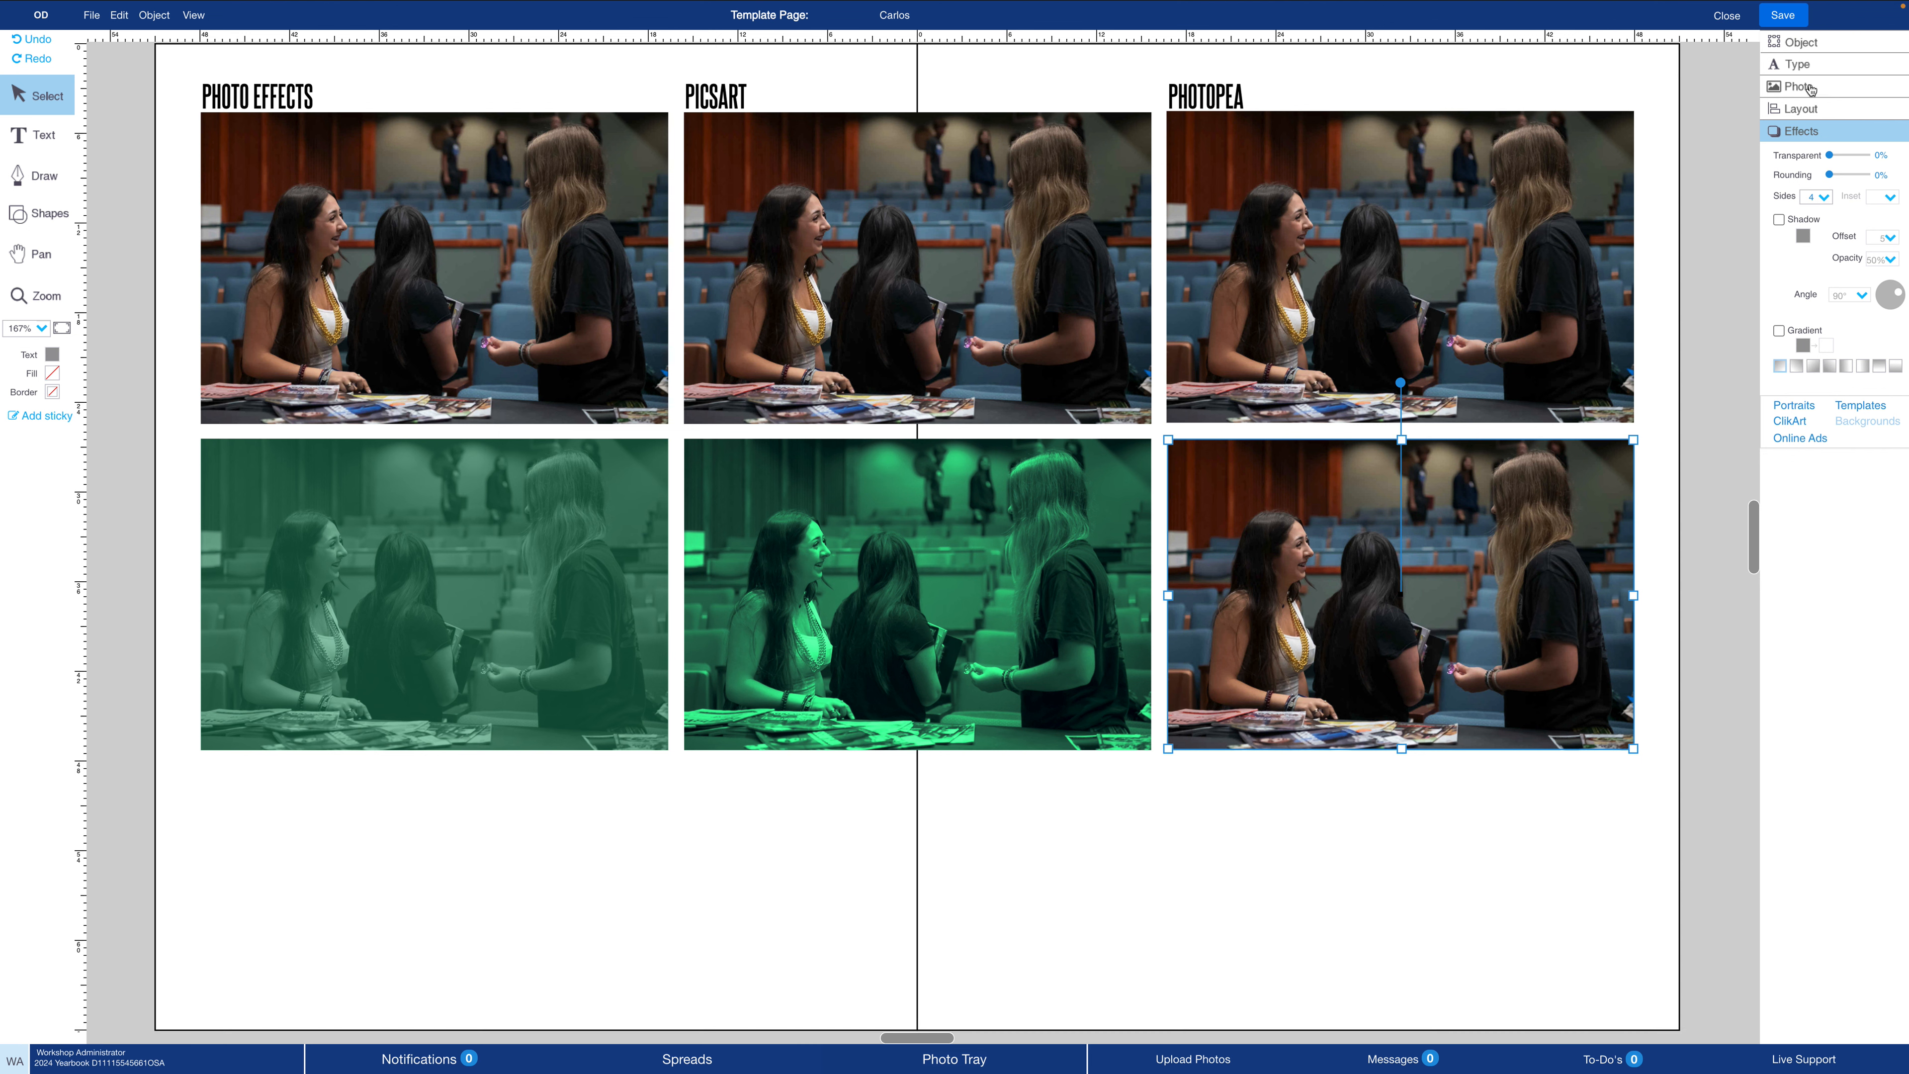
pyautogui.click(1811, 87)
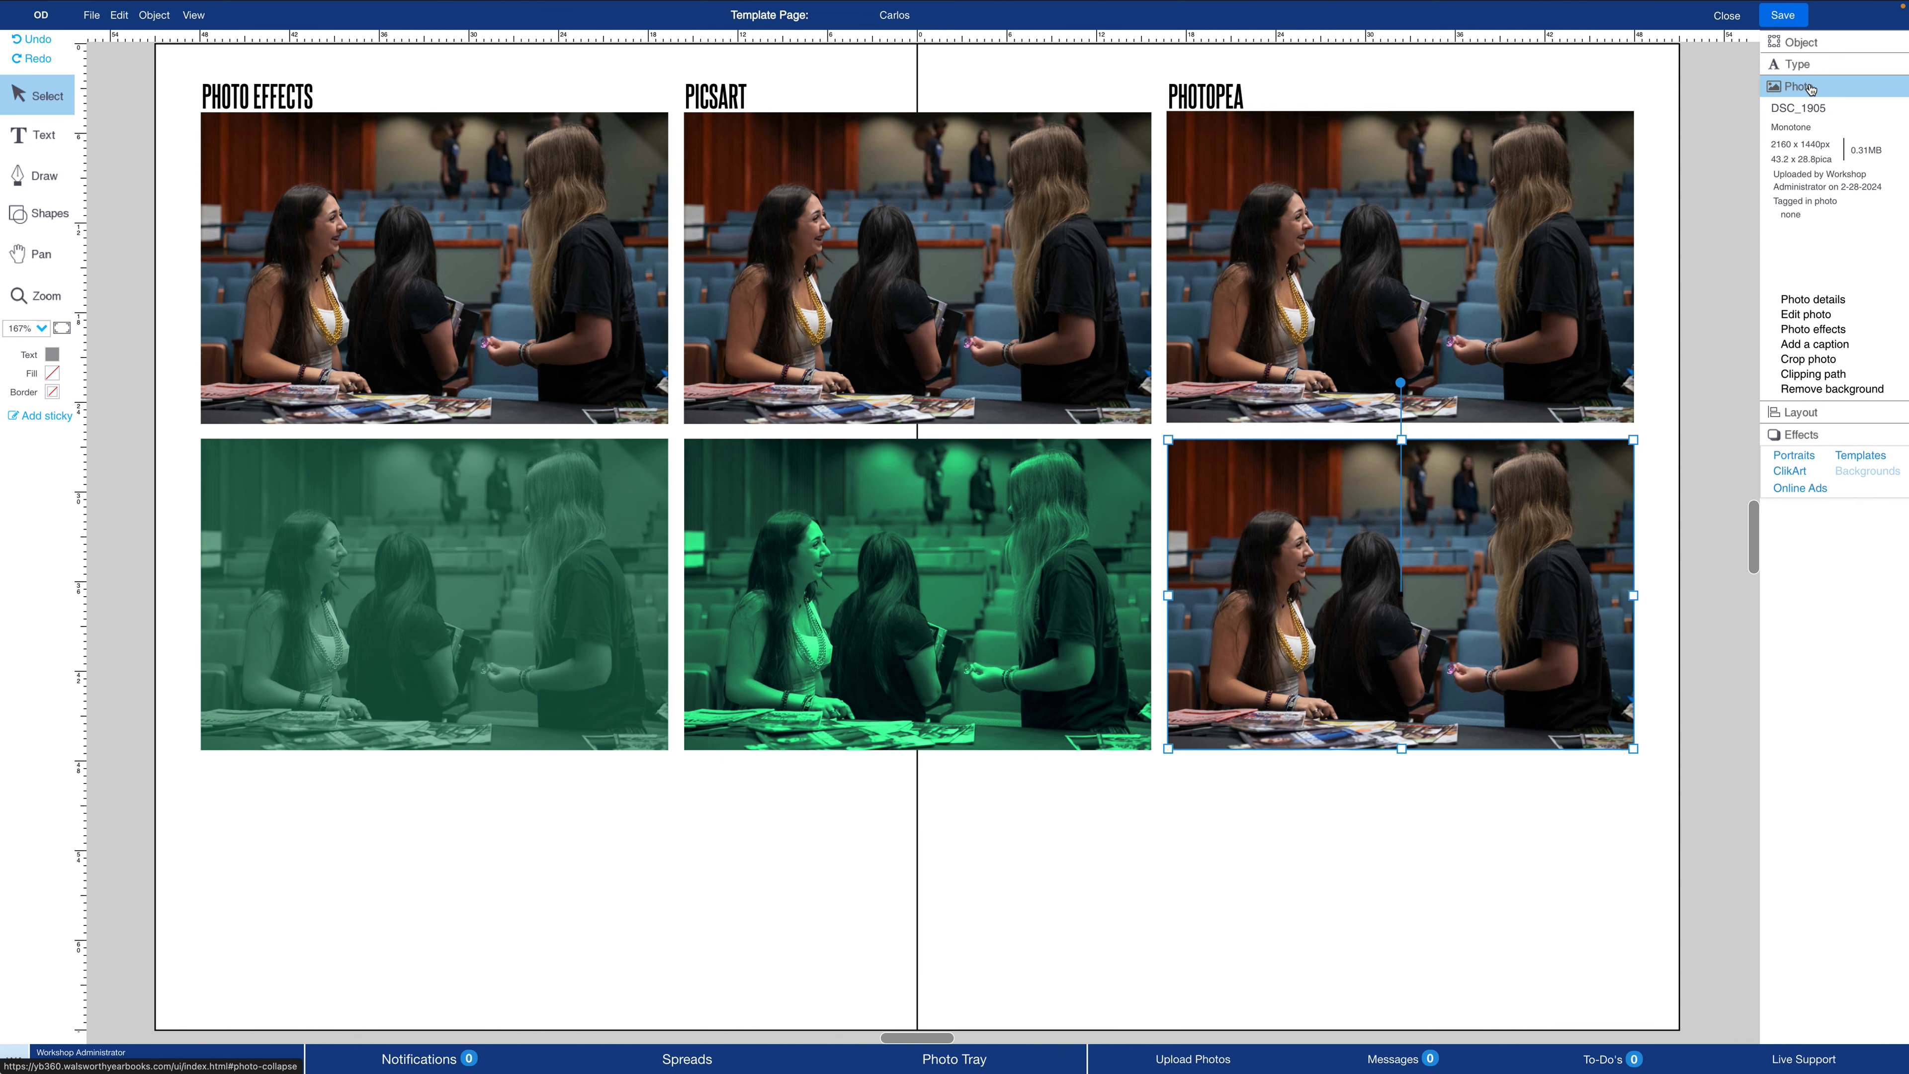
pyautogui.click(1807, 316)
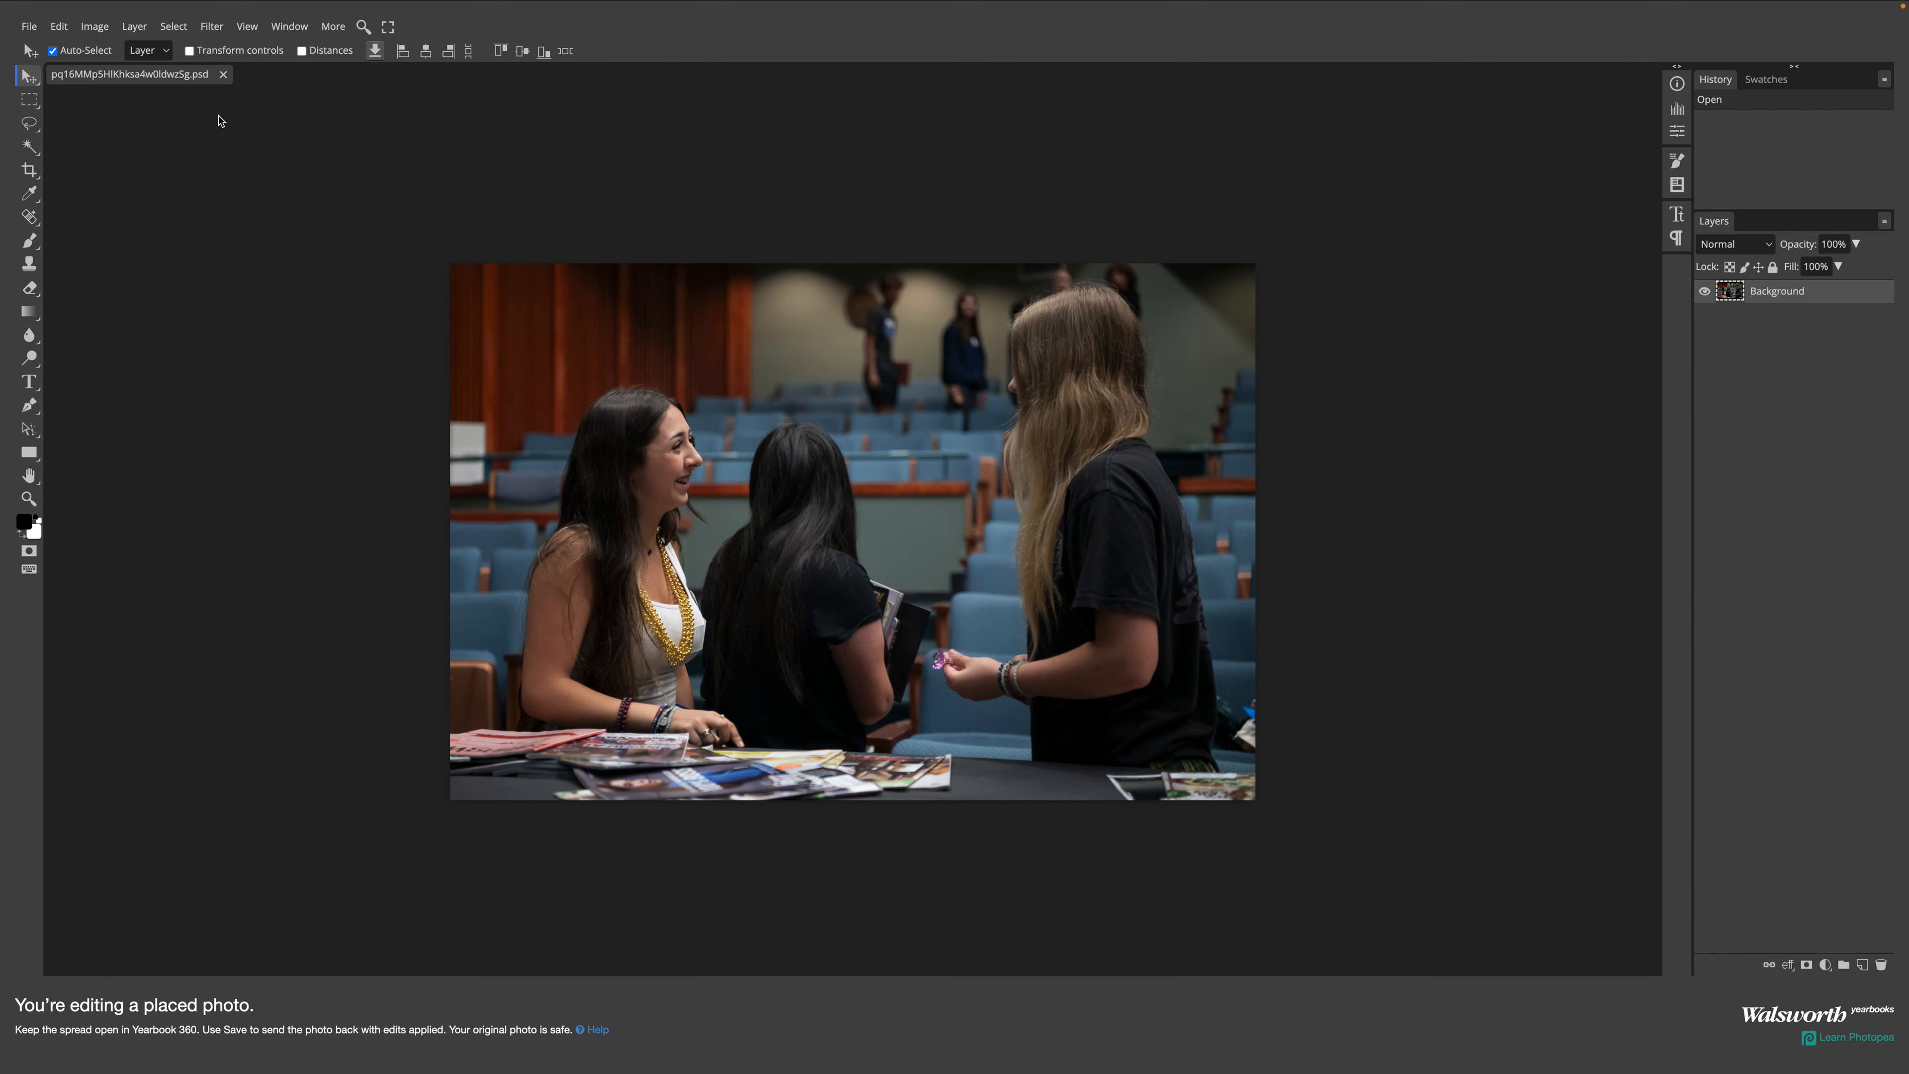
# - Add a Gradient Map adjustment layer above the photo and open its gradient for editing
pyautogui.click(137, 29)
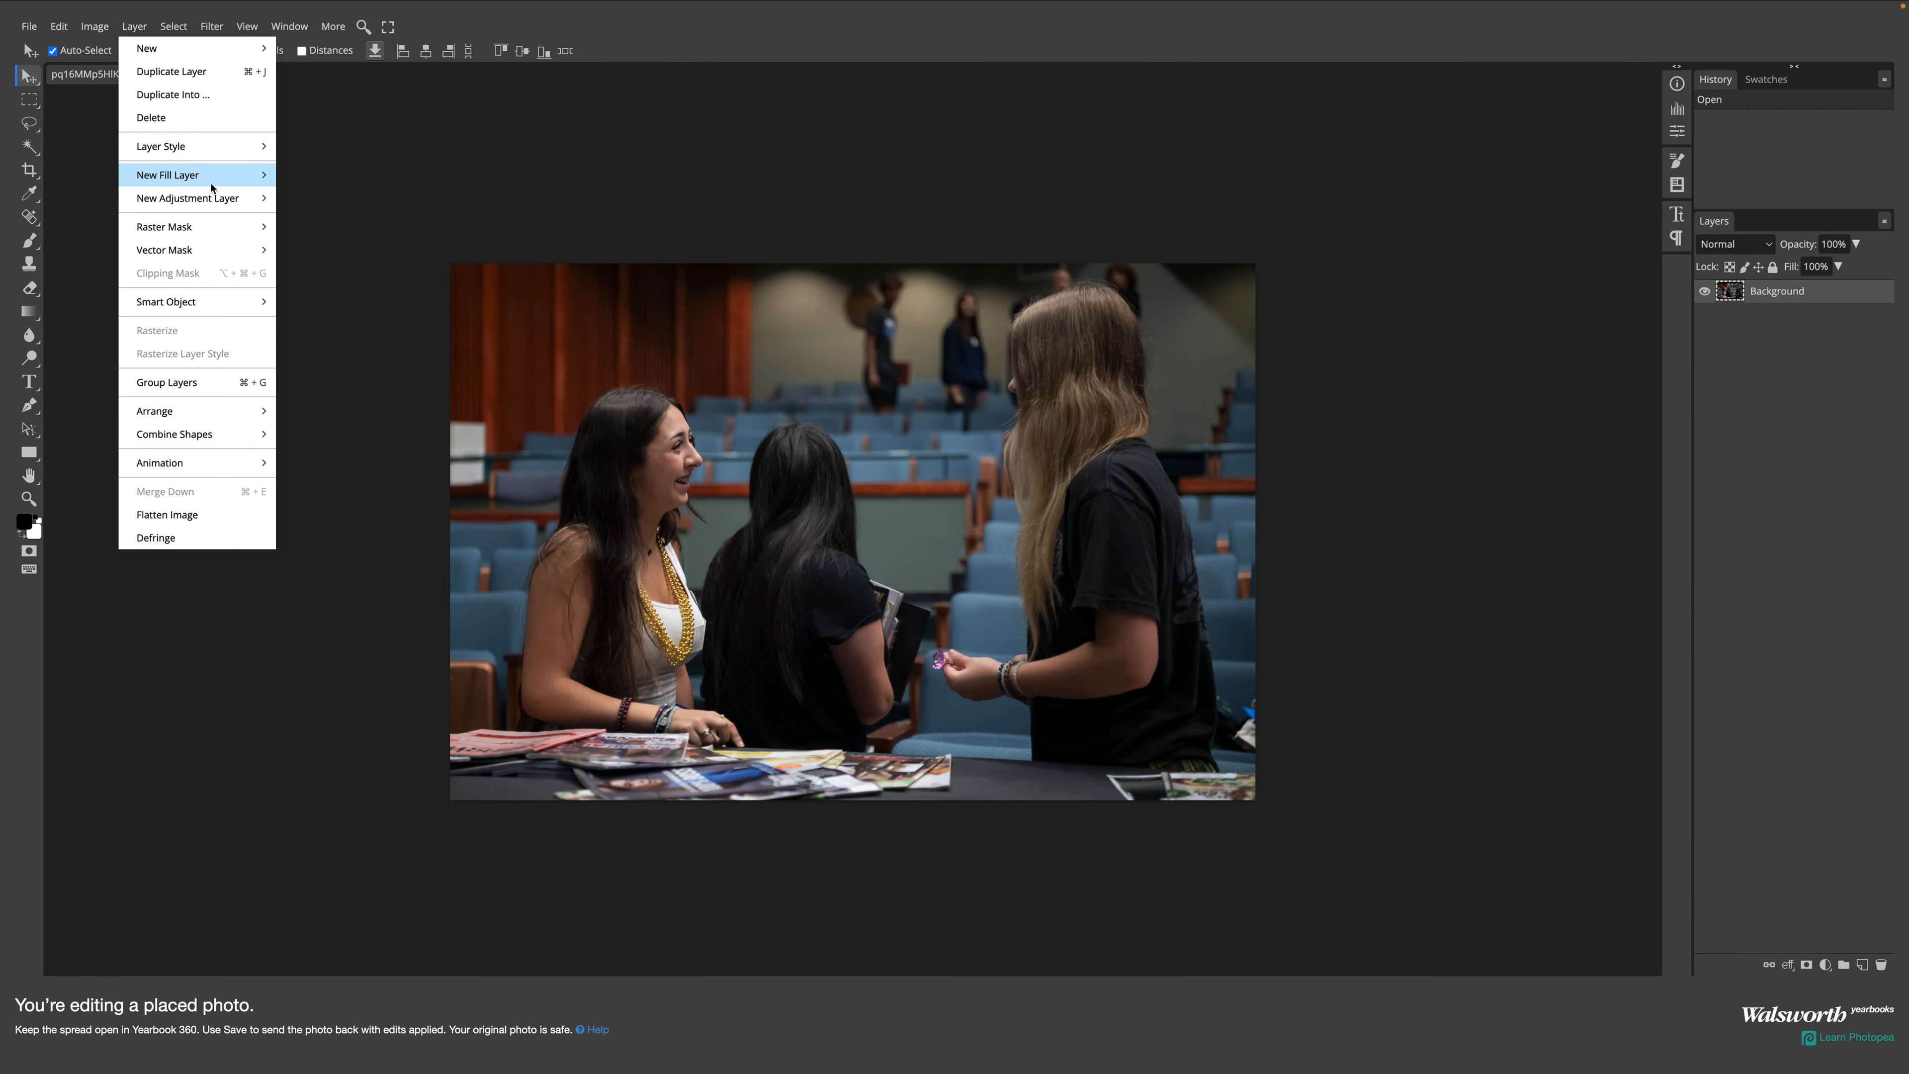
pyautogui.moveTo(212, 197)
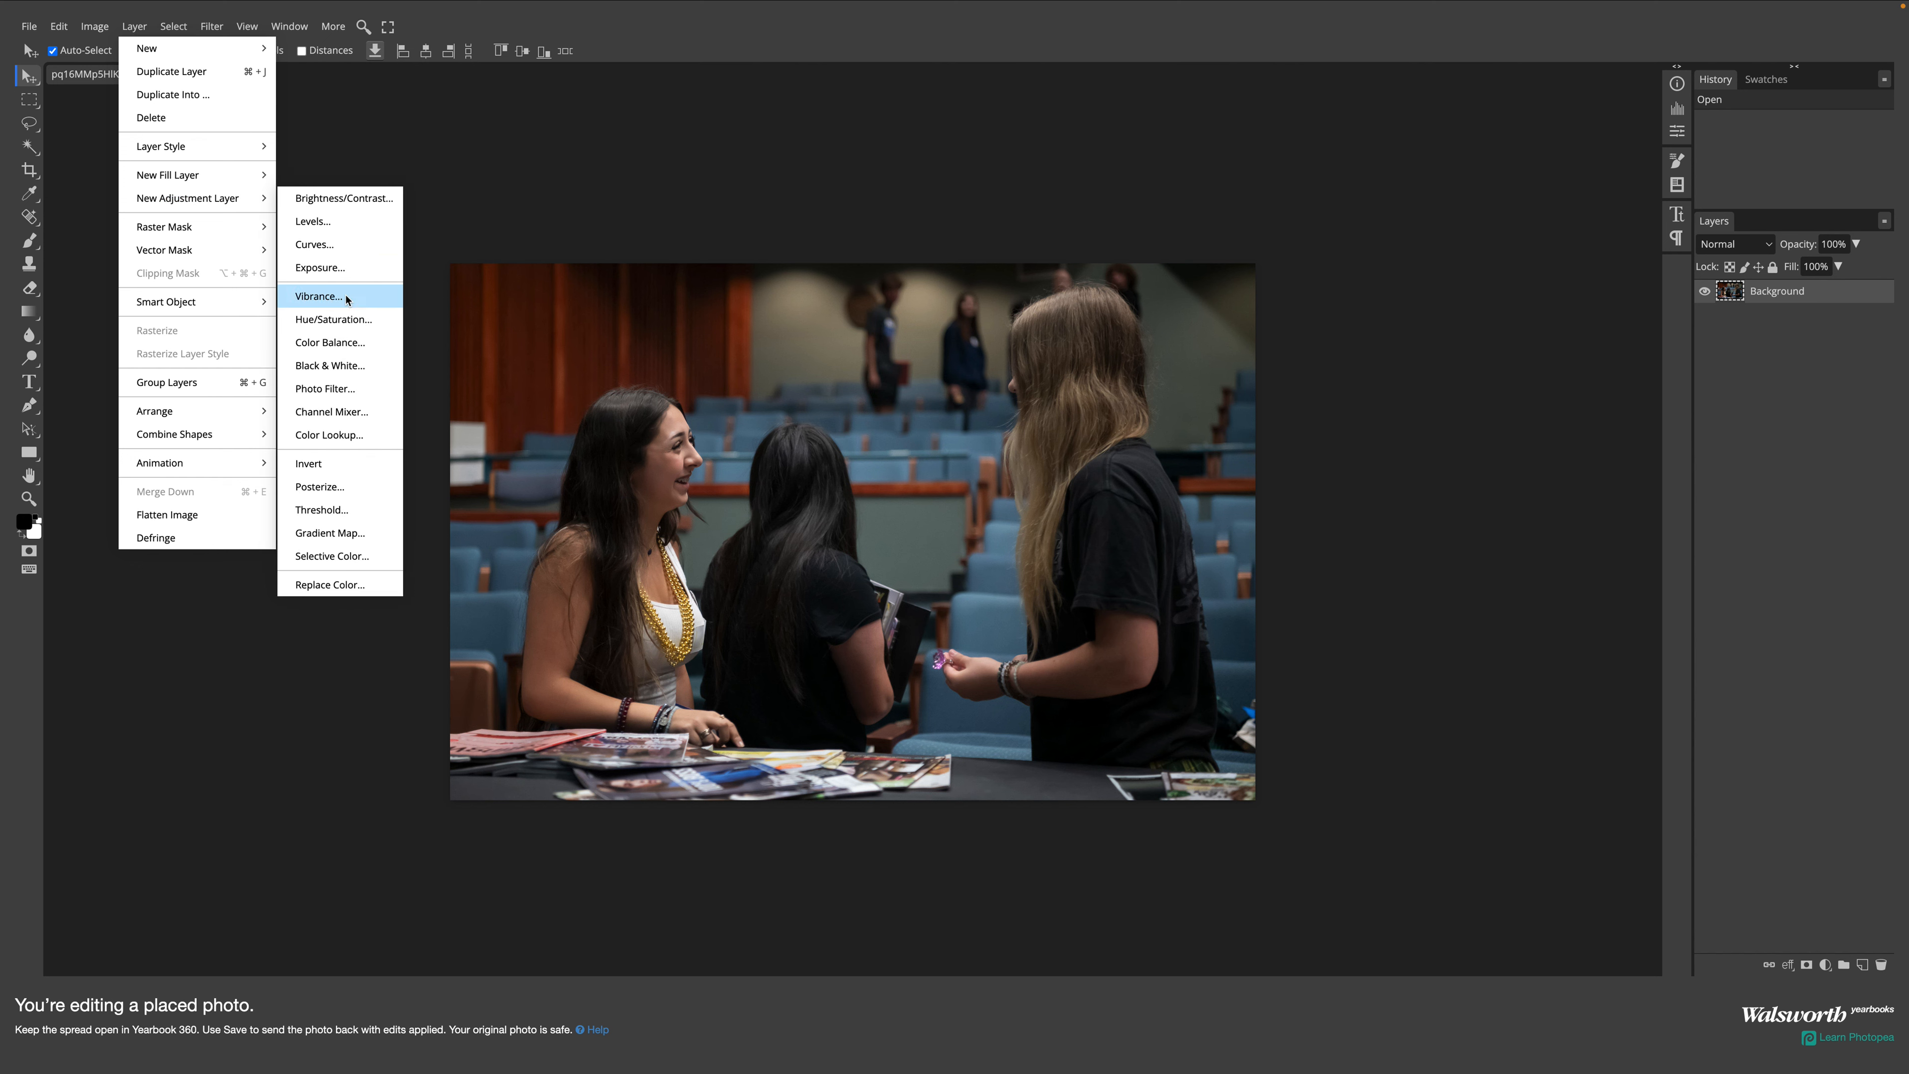
pyautogui.click(347, 532)
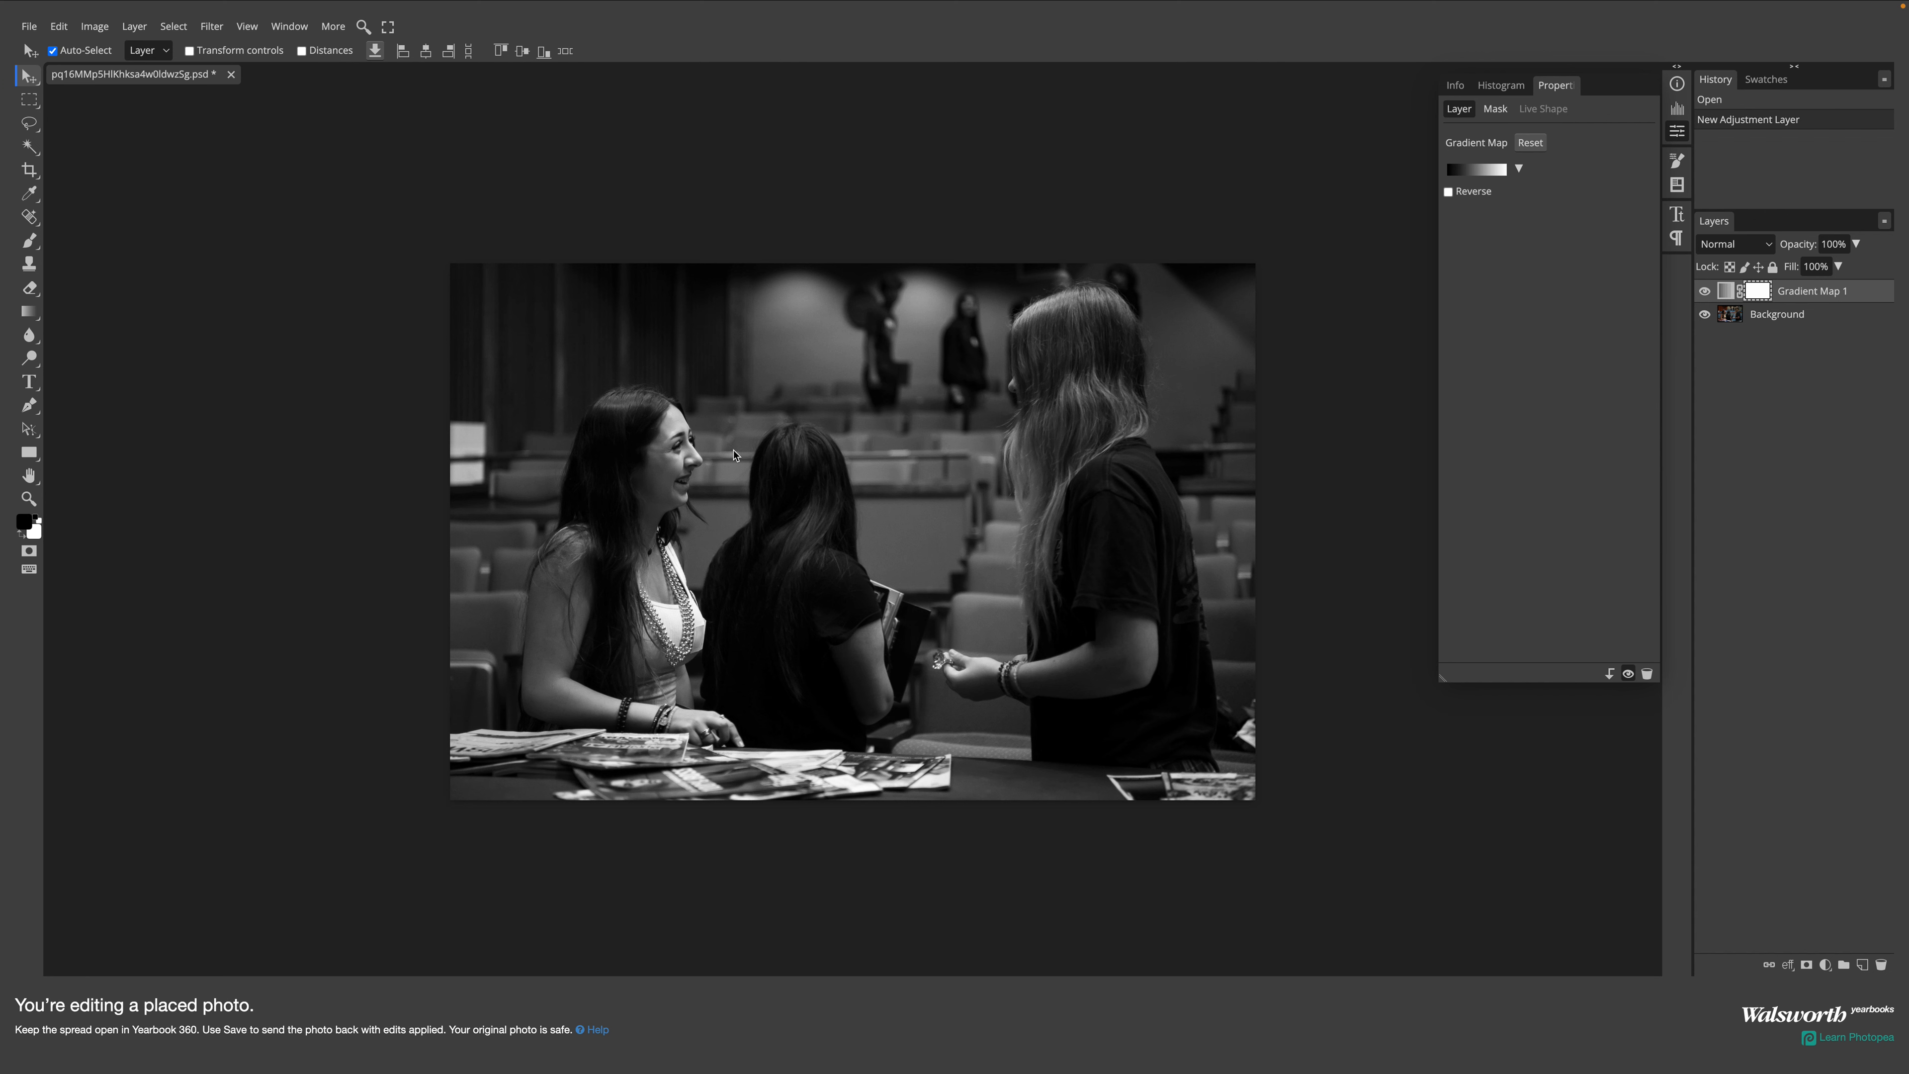
pyautogui.click(1483, 175)
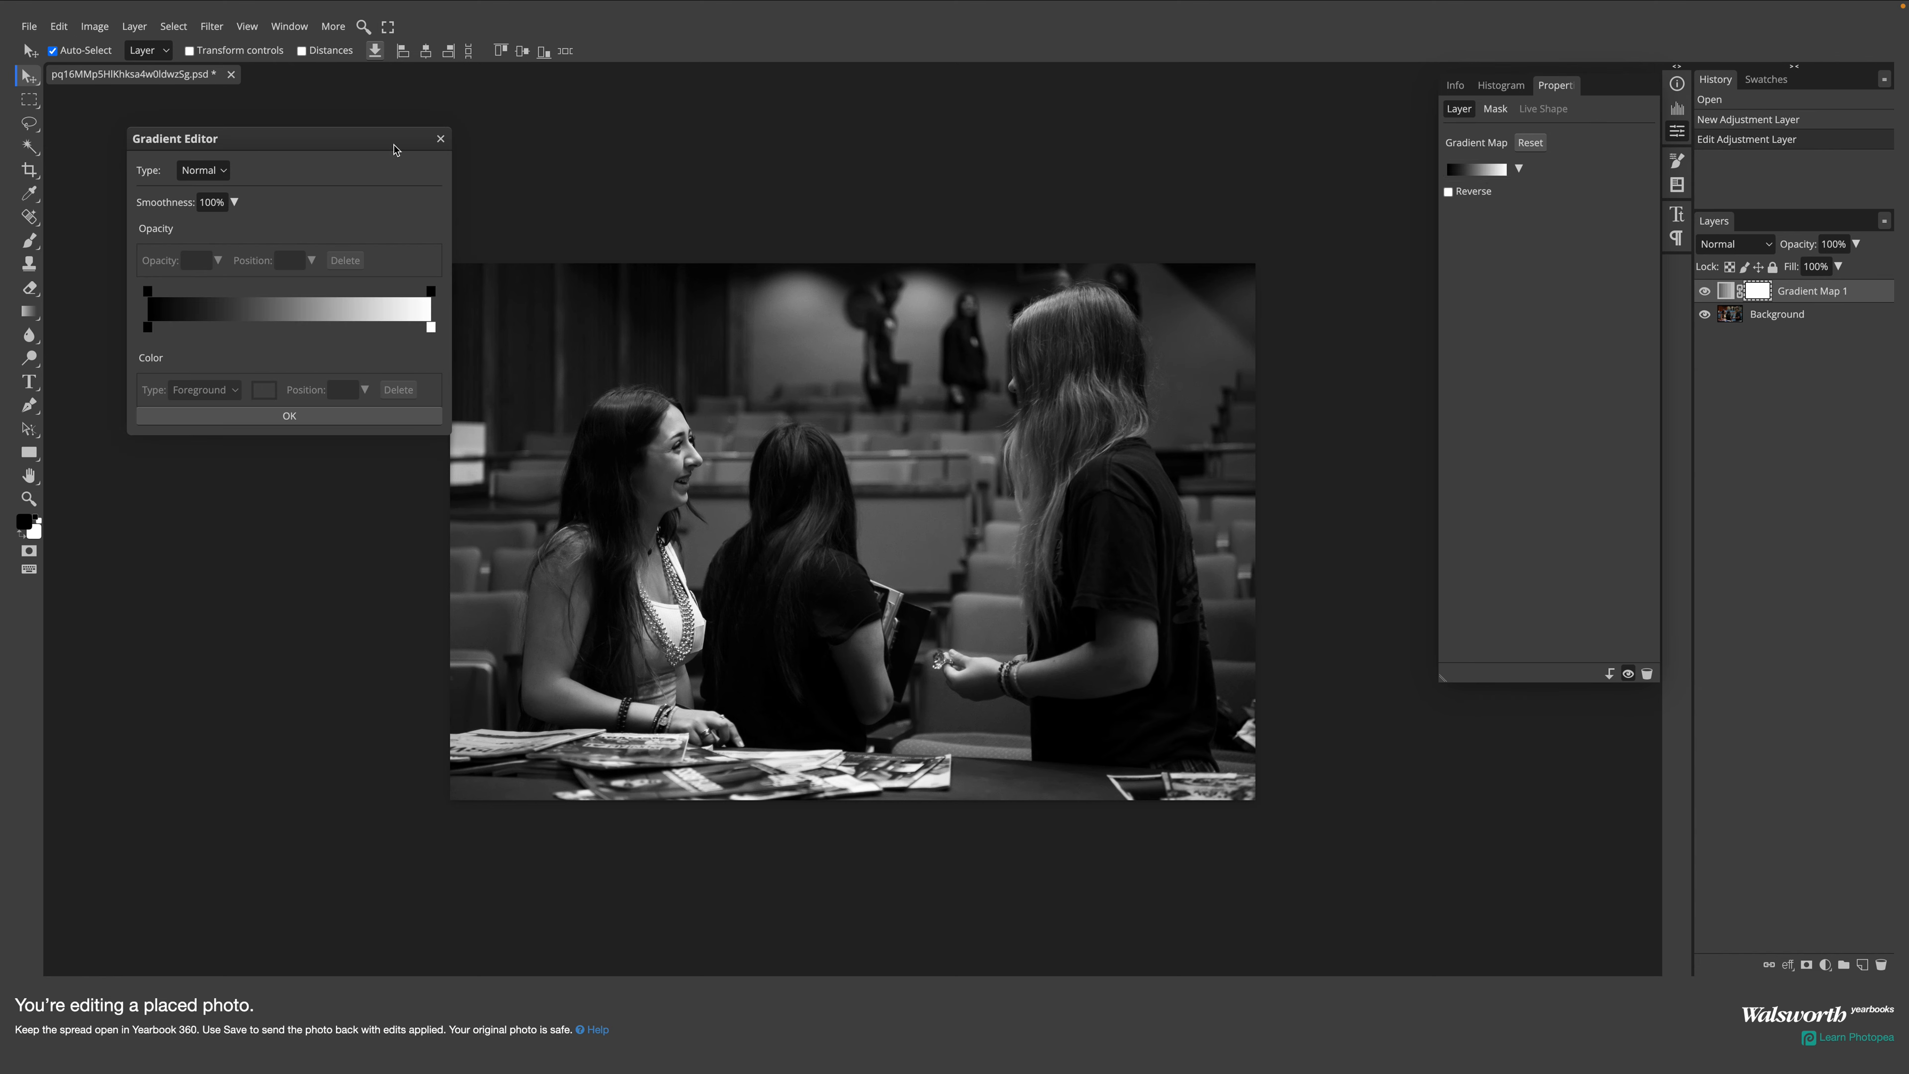
pyautogui.moveTo(364, 142); pyautogui.dragTo(338, 145)
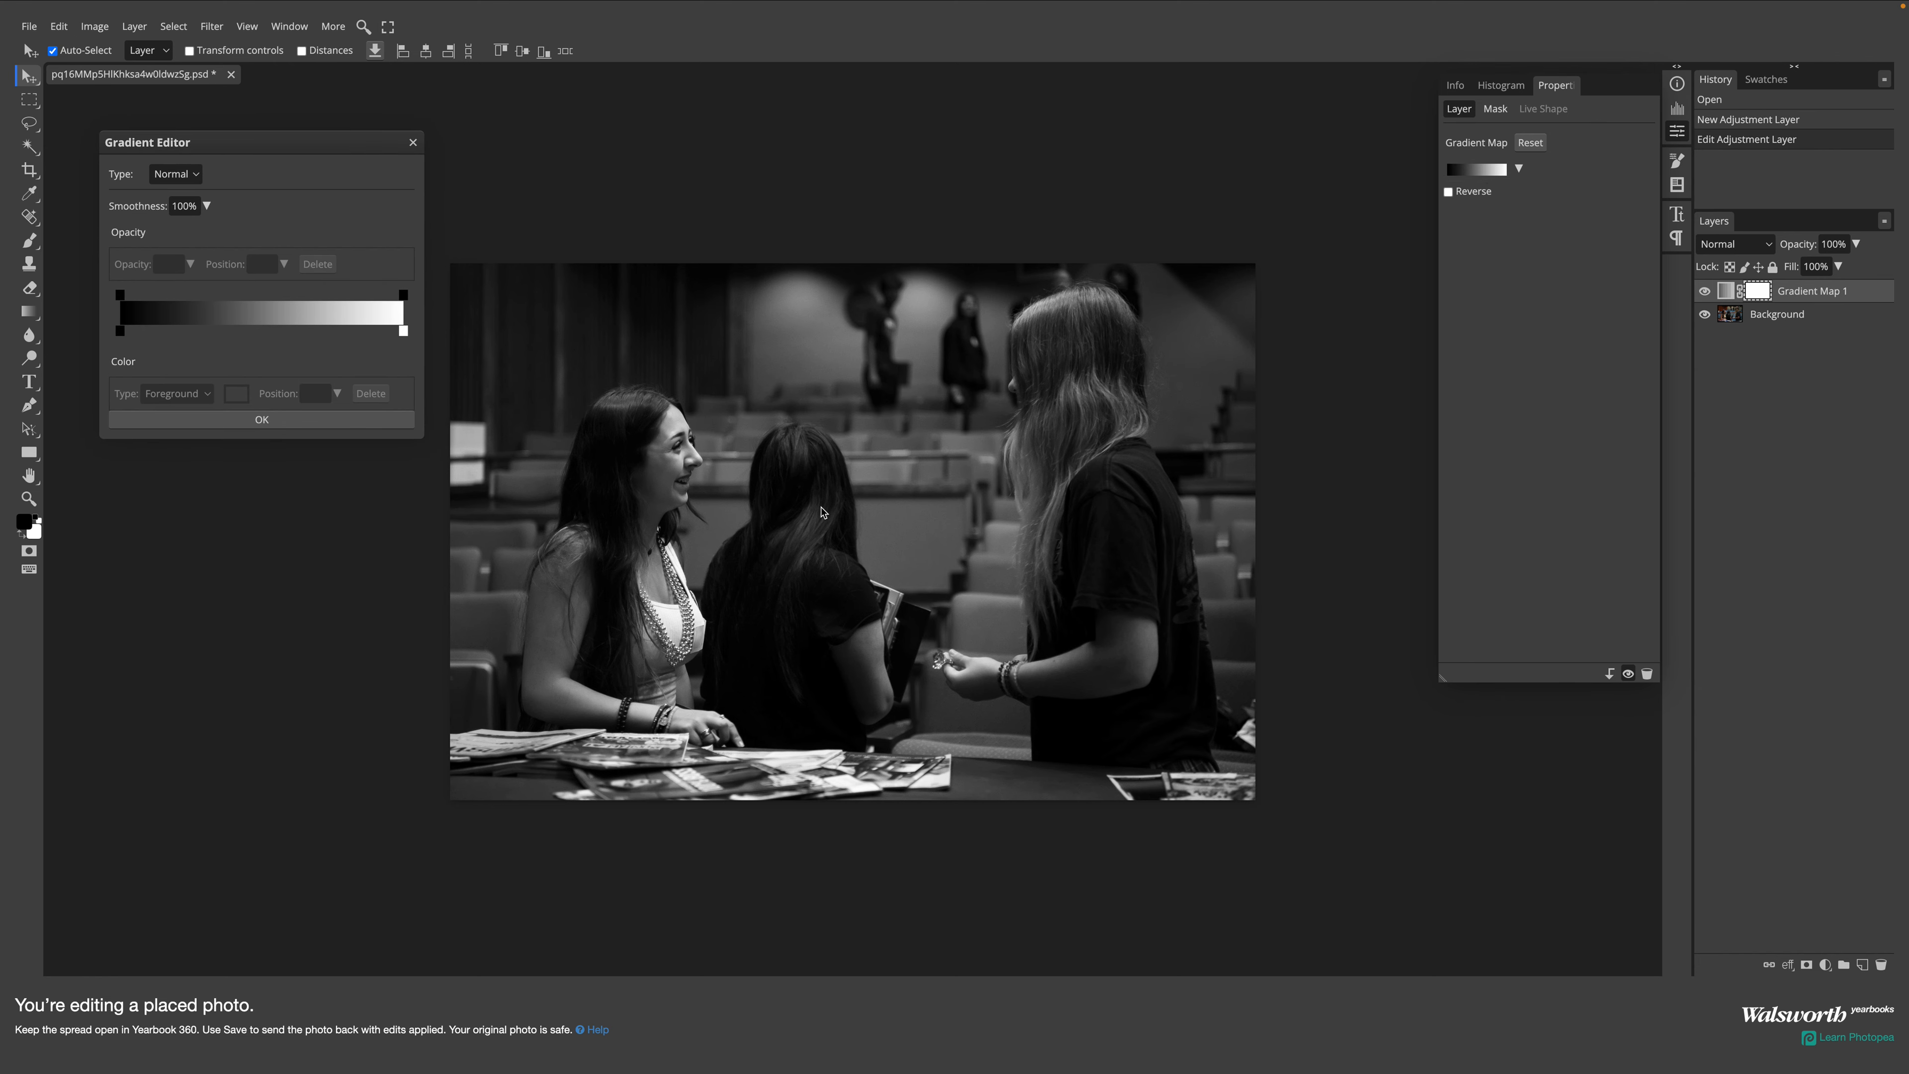
pyautogui.doubleClick(404, 332)
pyautogui.click(559, 406)
pyautogui.moveTo(567, 403); pyautogui.dragTo(521, 406)
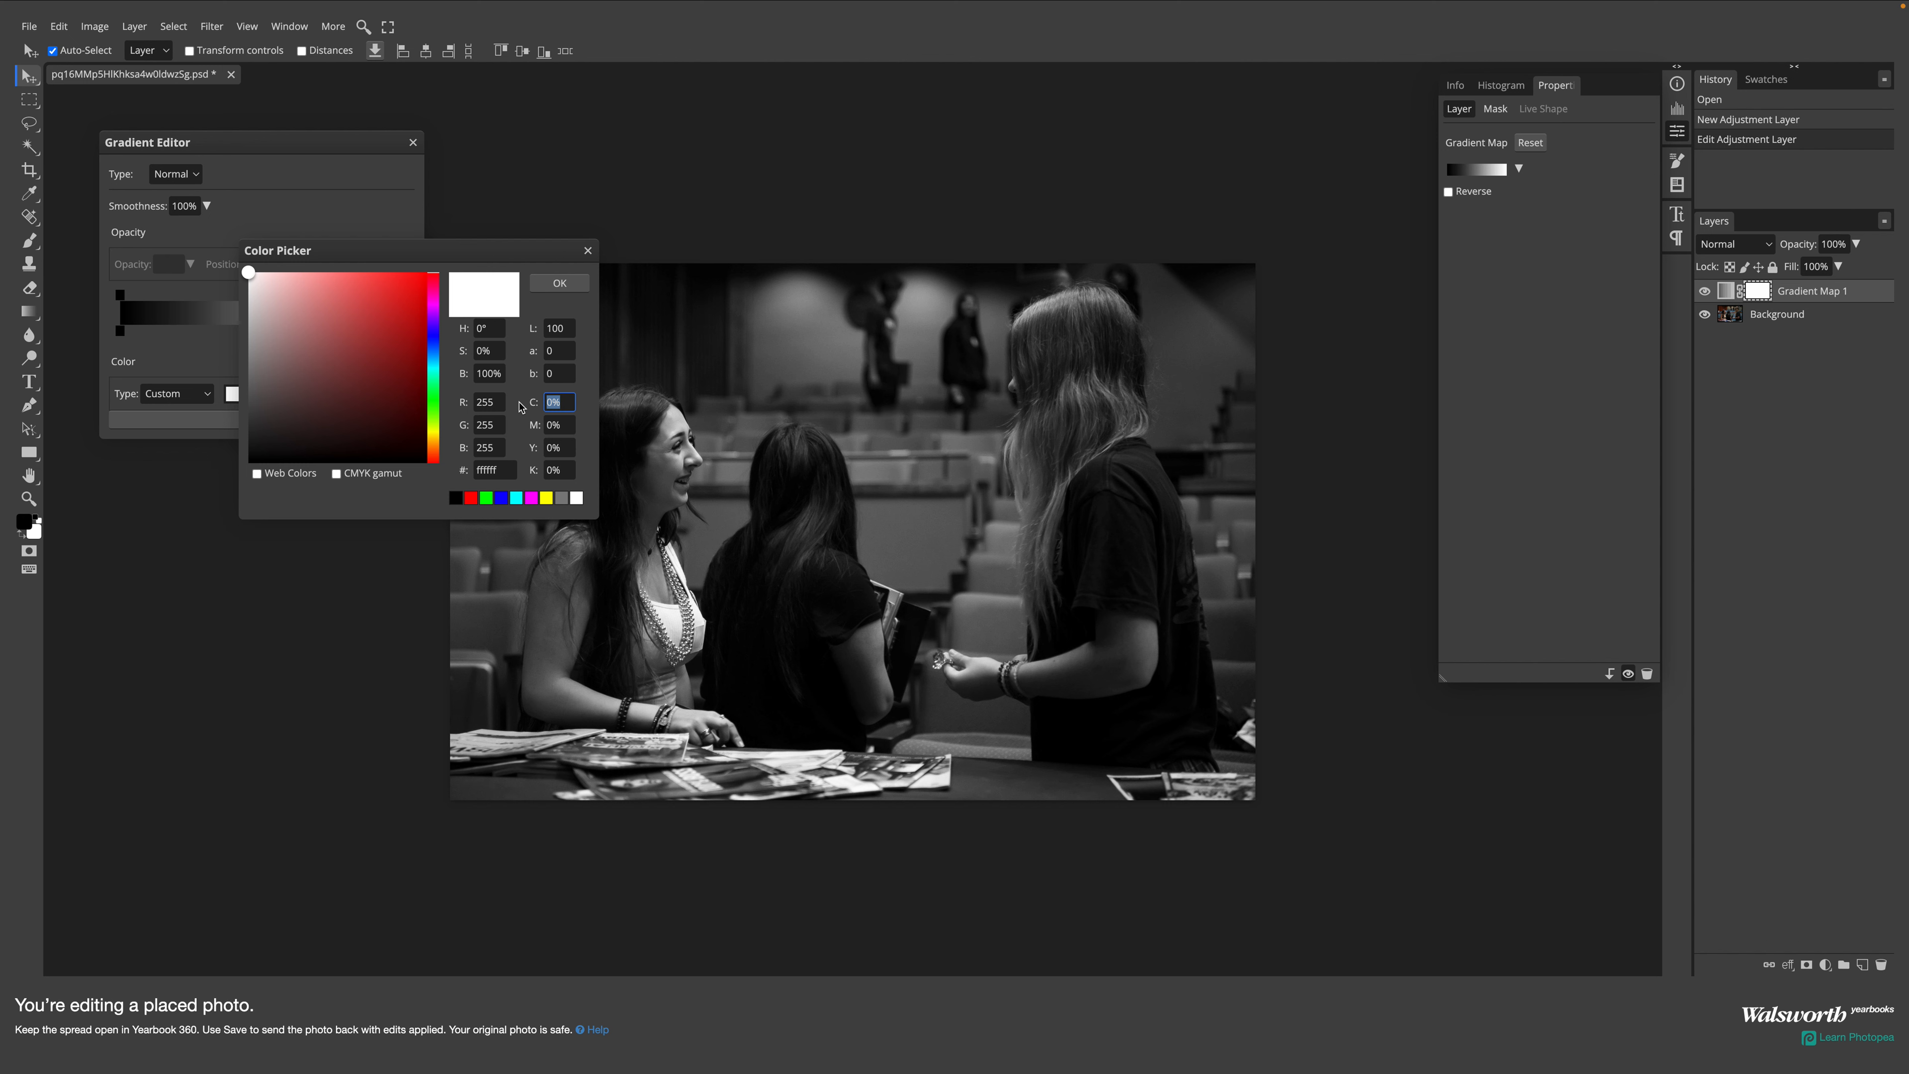
pyautogui.write('88')
pyautogui.click(561, 424)
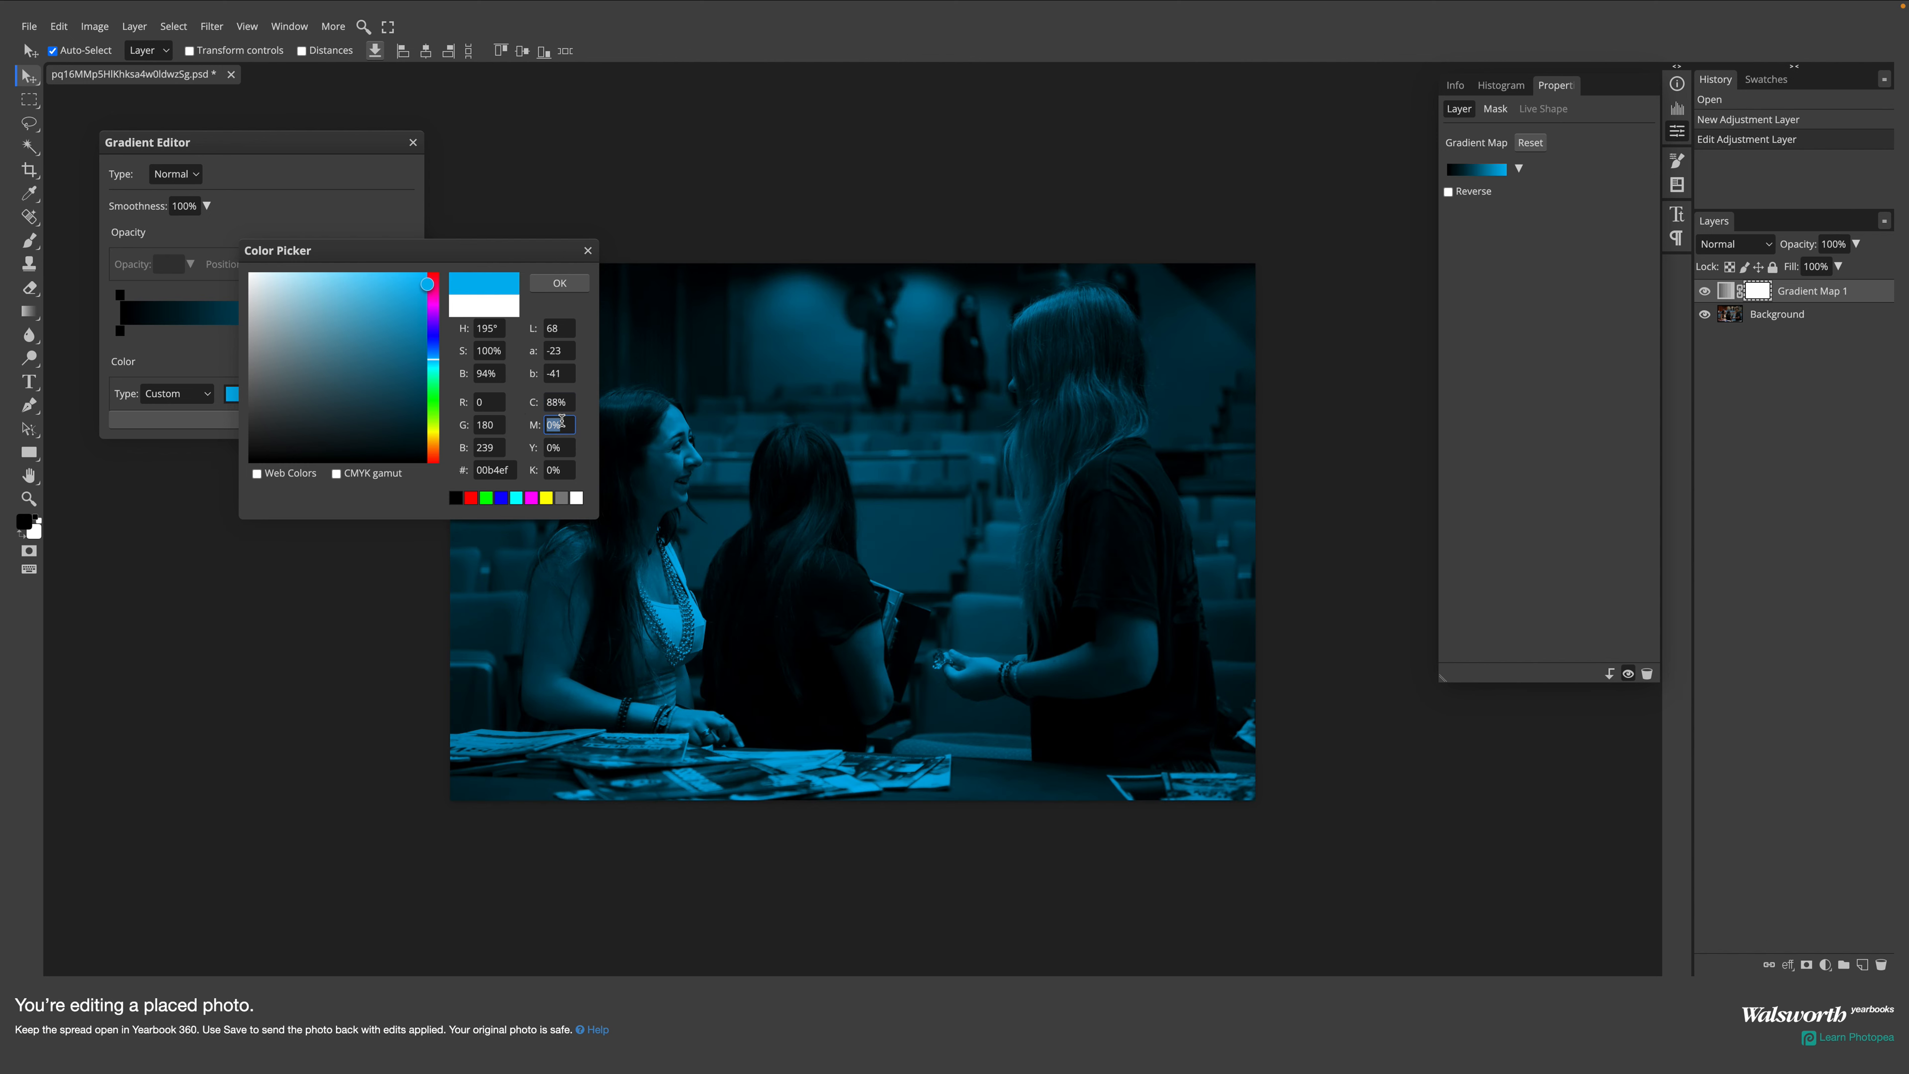
pyautogui.write('11')
pyautogui.click(564, 445)
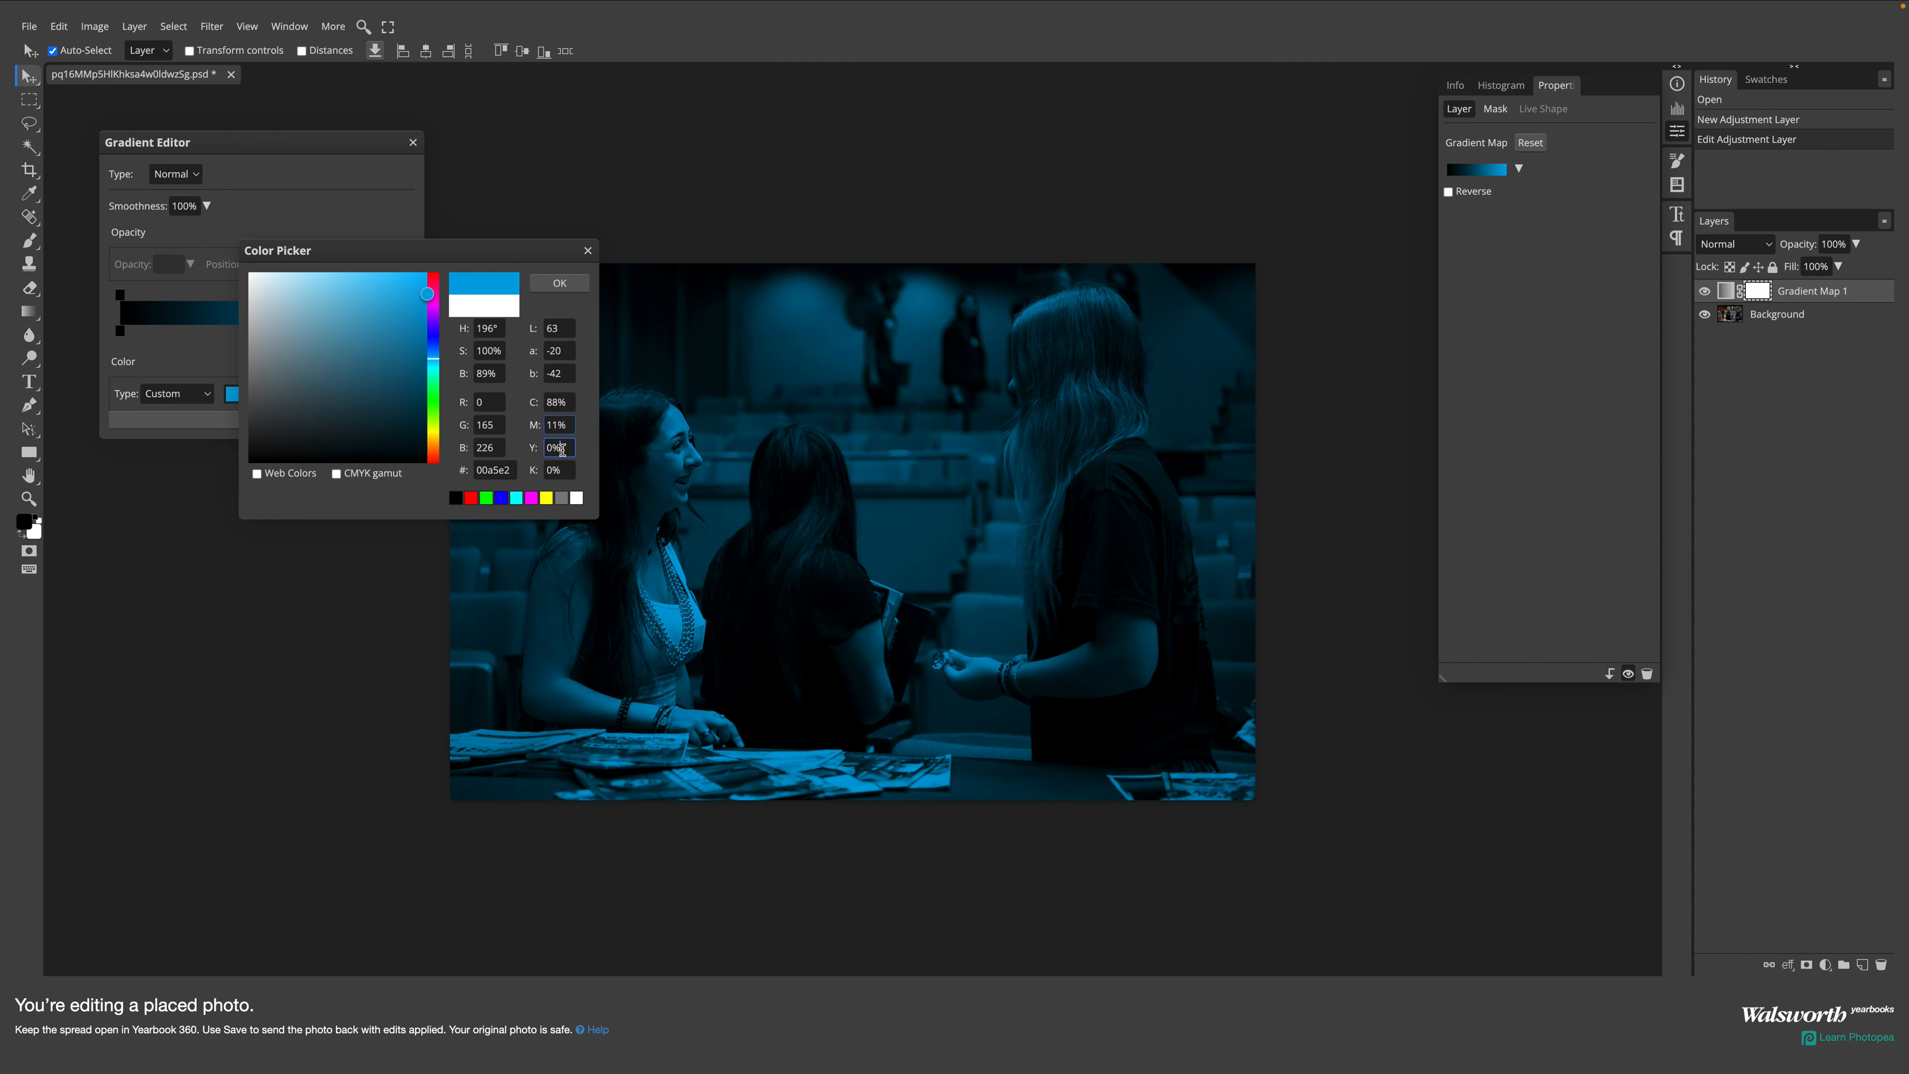
pyautogui.write('74')
pyautogui.click(569, 474)
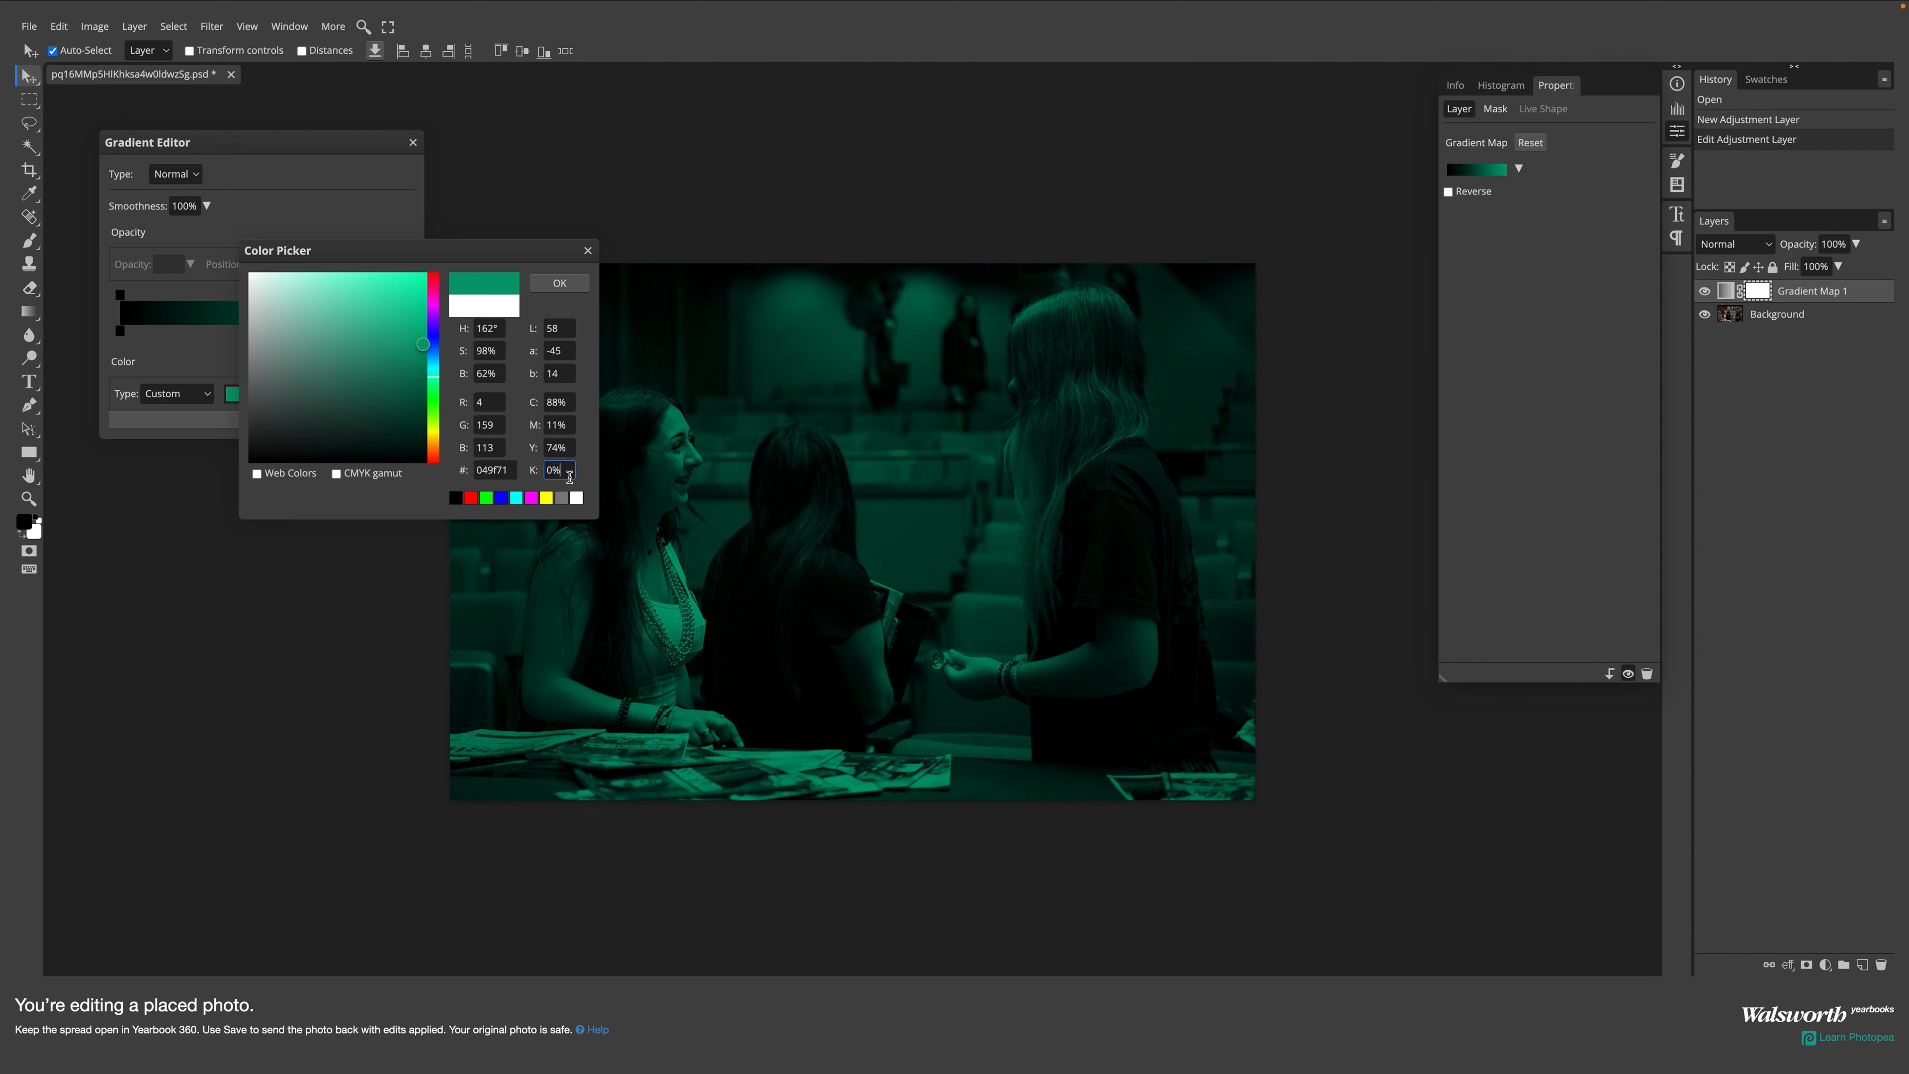
pyautogui.doubleClick(569, 474)
pyautogui.write('1')
pyautogui.click(559, 264)
pyautogui.click(587, 251)
pyautogui.doubleClick(409, 330)
pyautogui.click(557, 283)
pyautogui.moveTo(407, 320); pyautogui.dragTo(403, 332)
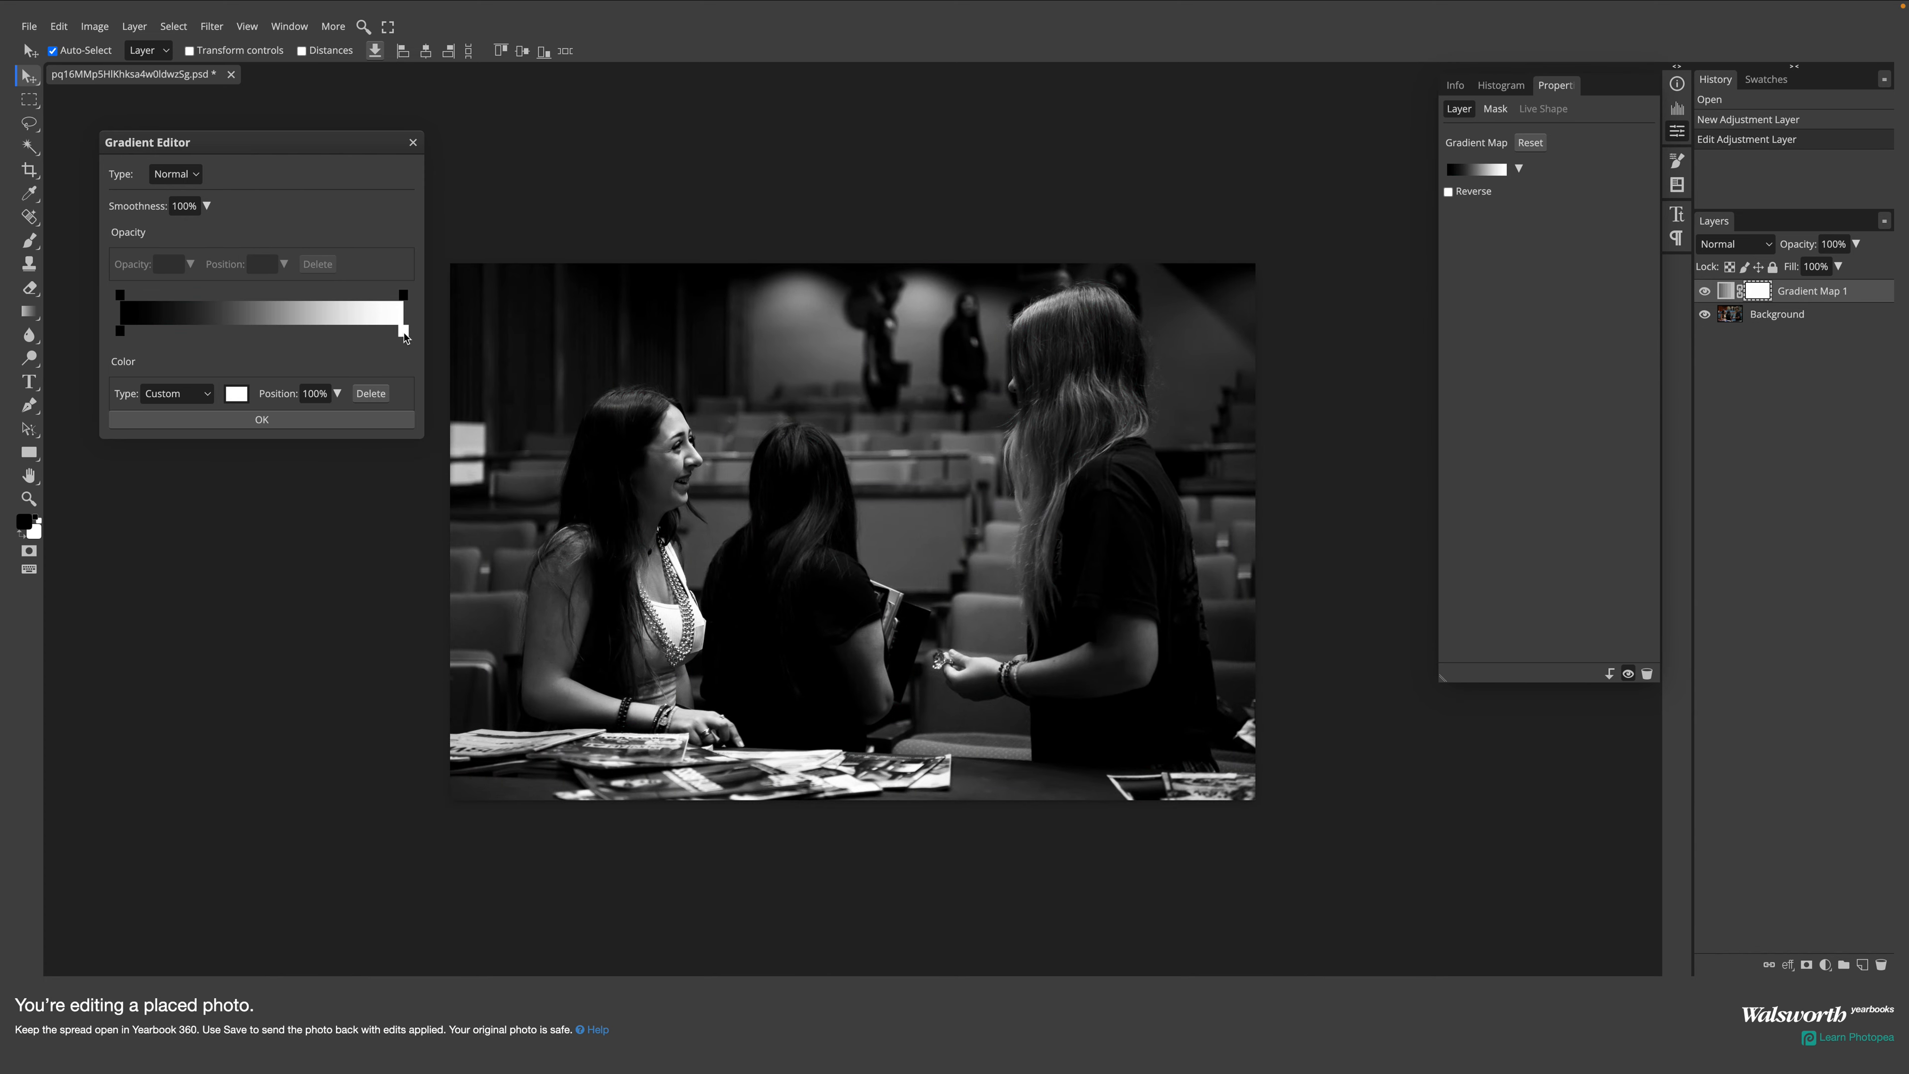
# - Set the gradient's highlight colour stop to CMYK 88, 11, 74, 1
pyautogui.doubleClick(404, 334)
pyautogui.click(560, 402)
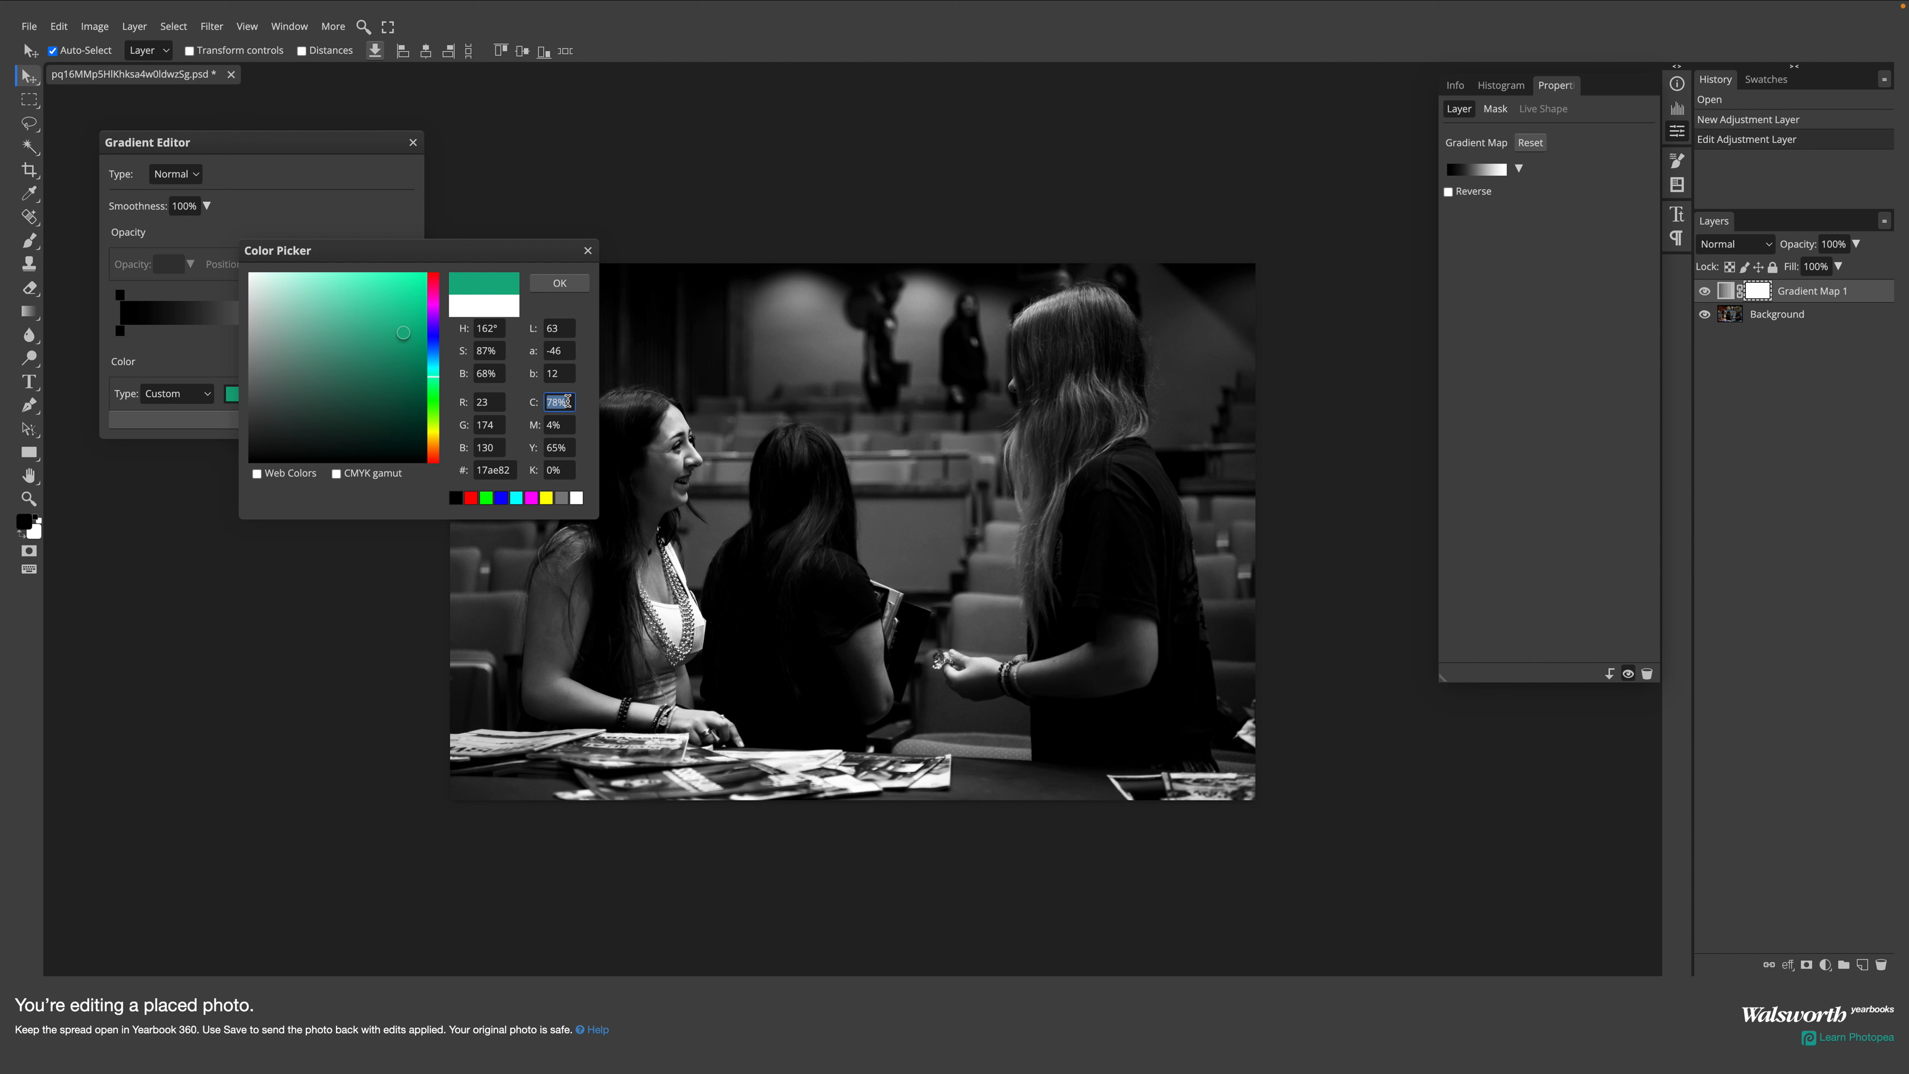
pyautogui.write('88')
pyautogui.click(565, 426)
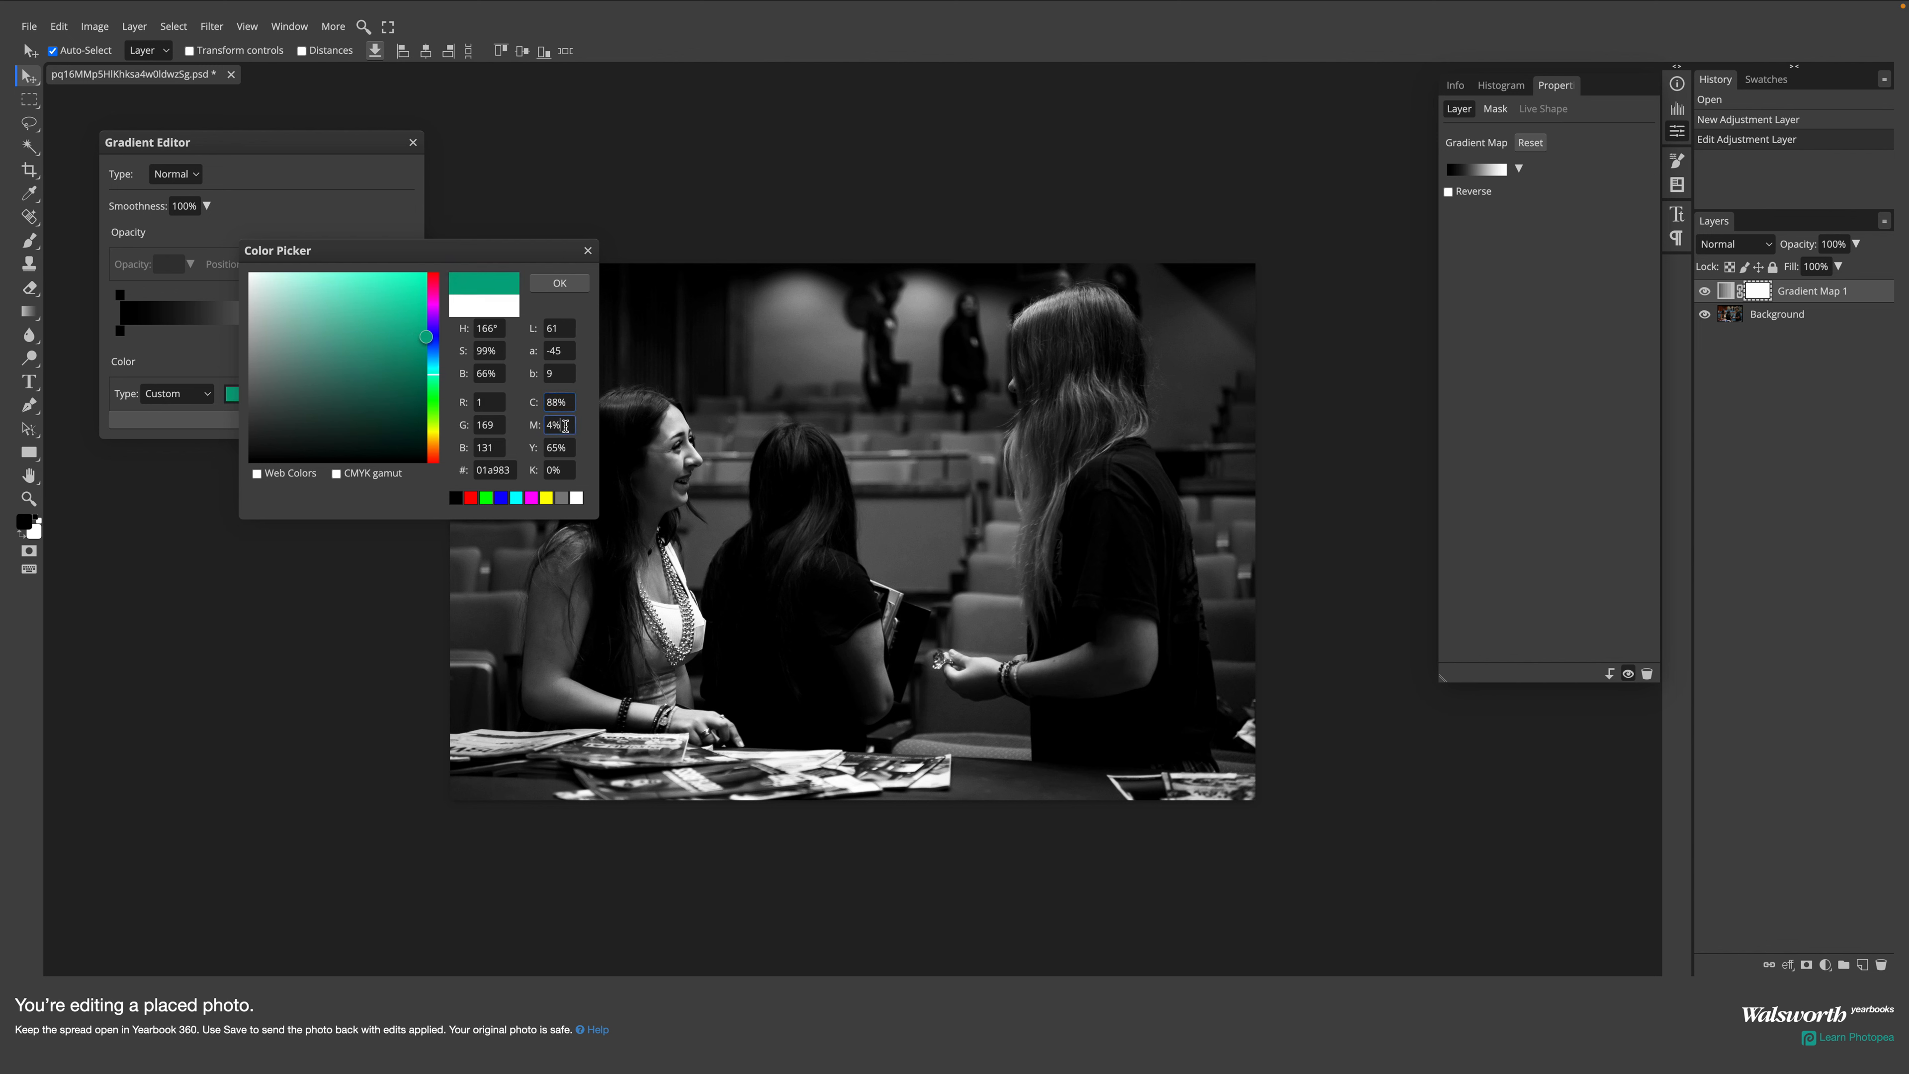
pyautogui.write('11')
pyautogui.click(565, 444)
pyautogui.write('74')
pyautogui.click(560, 471)
pyautogui.write('1')
pyautogui.click(559, 289)
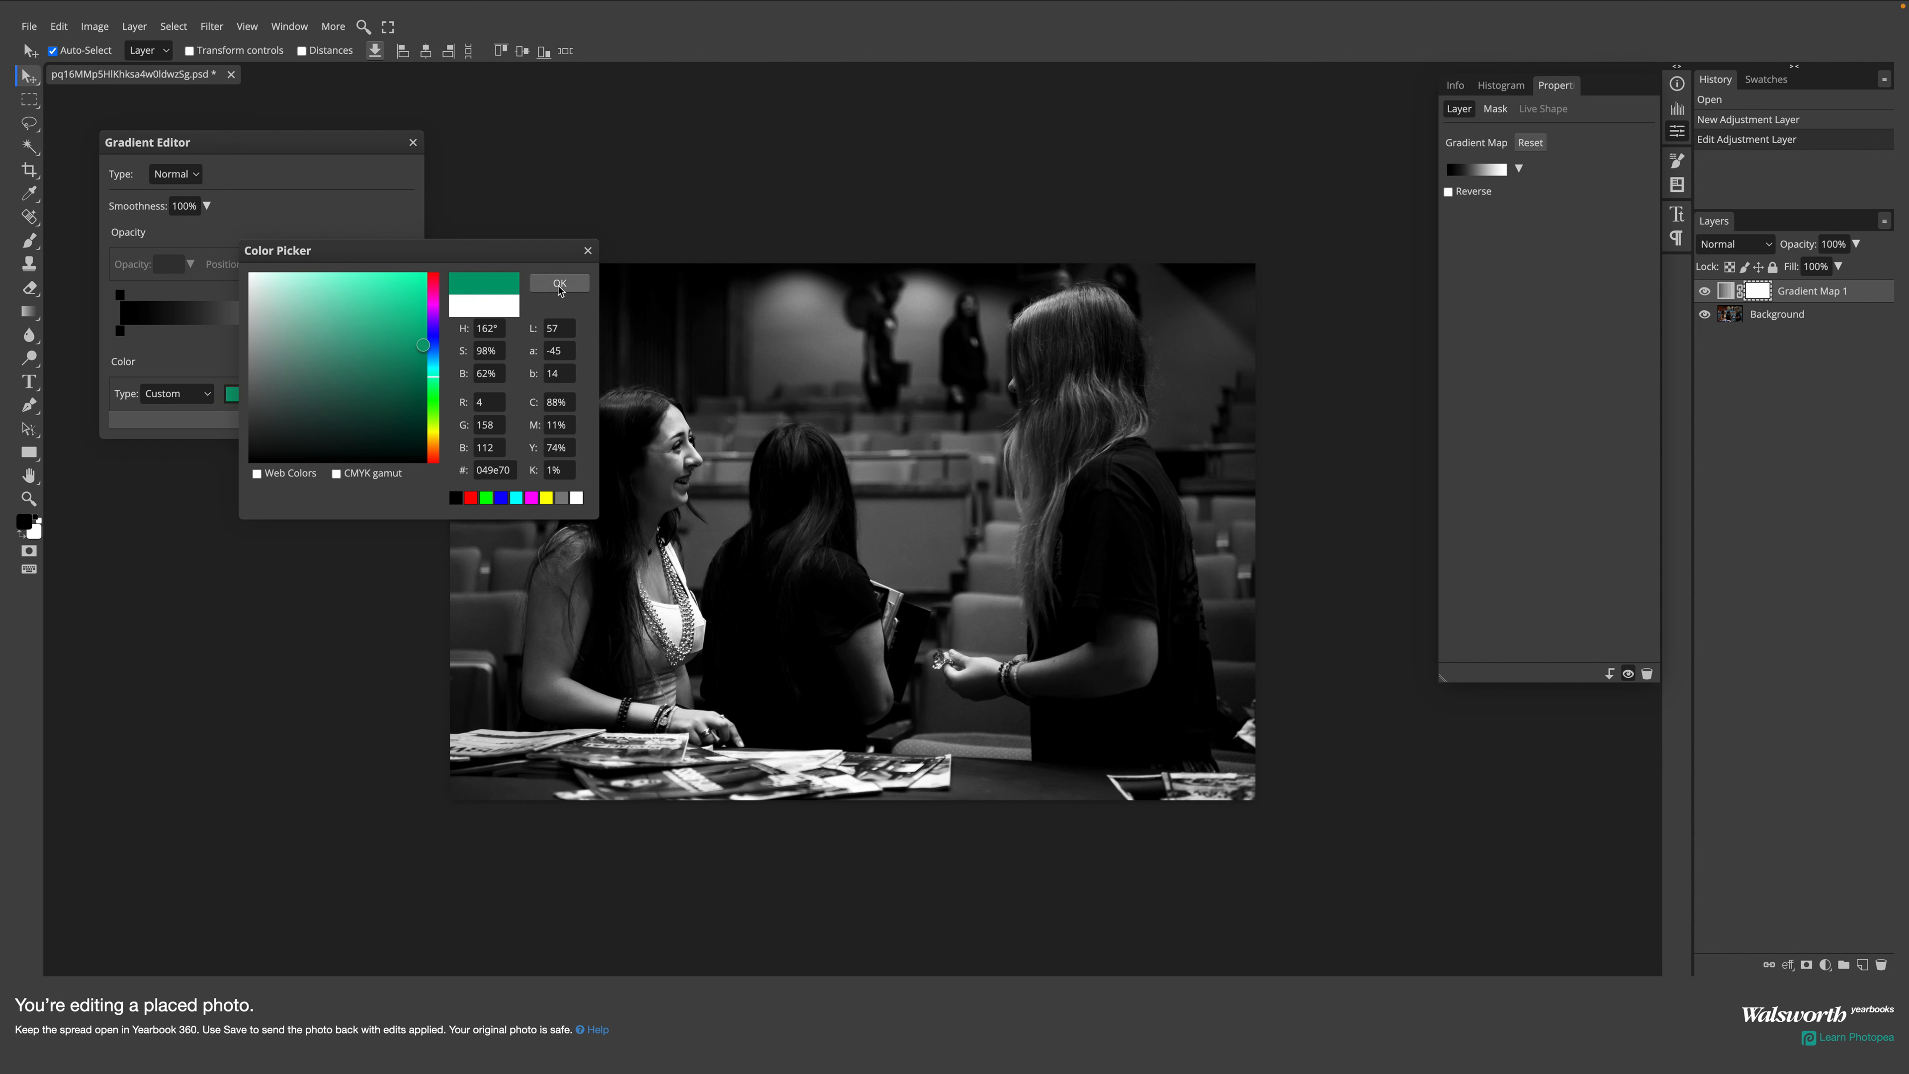
pyautogui.click(559, 283)
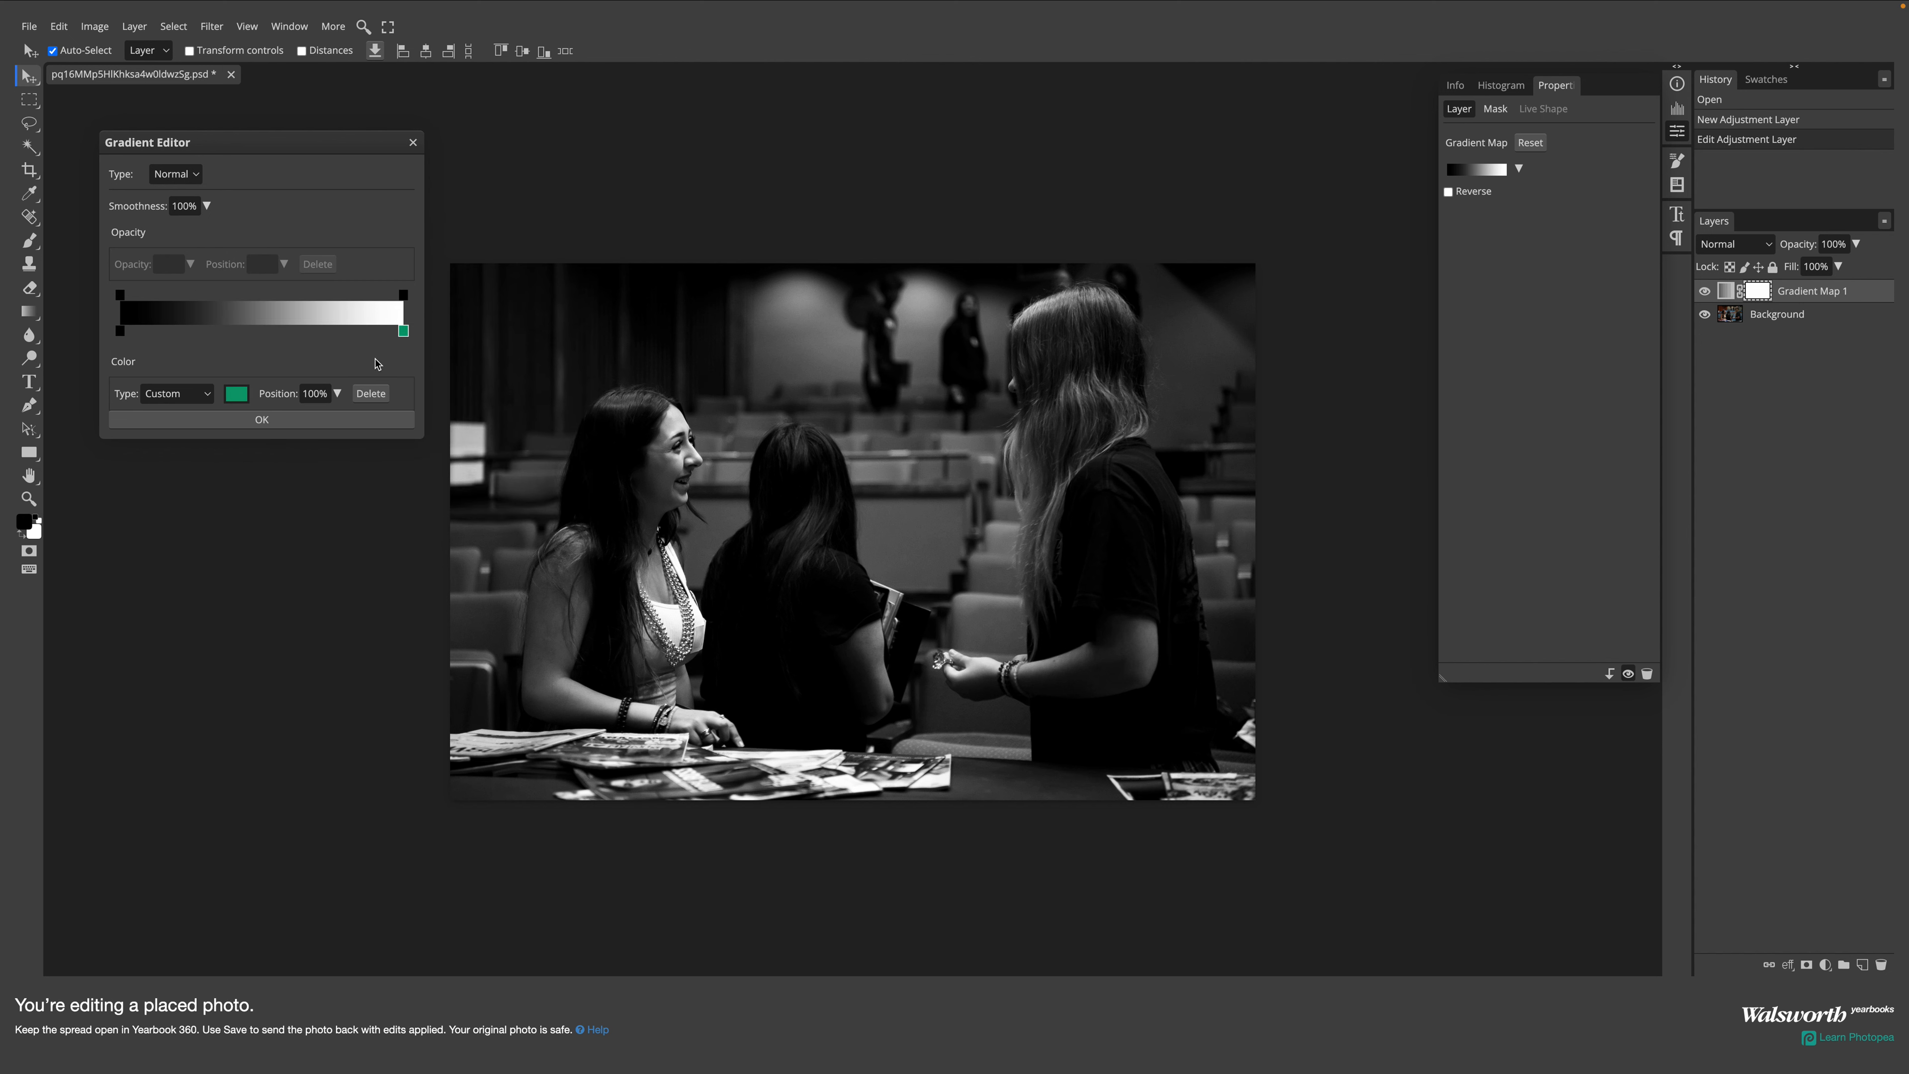
# - Remove the extra white stop from the Gradient Map's gradient and set the green stop's position to 100%
pyautogui.click(546, 337)
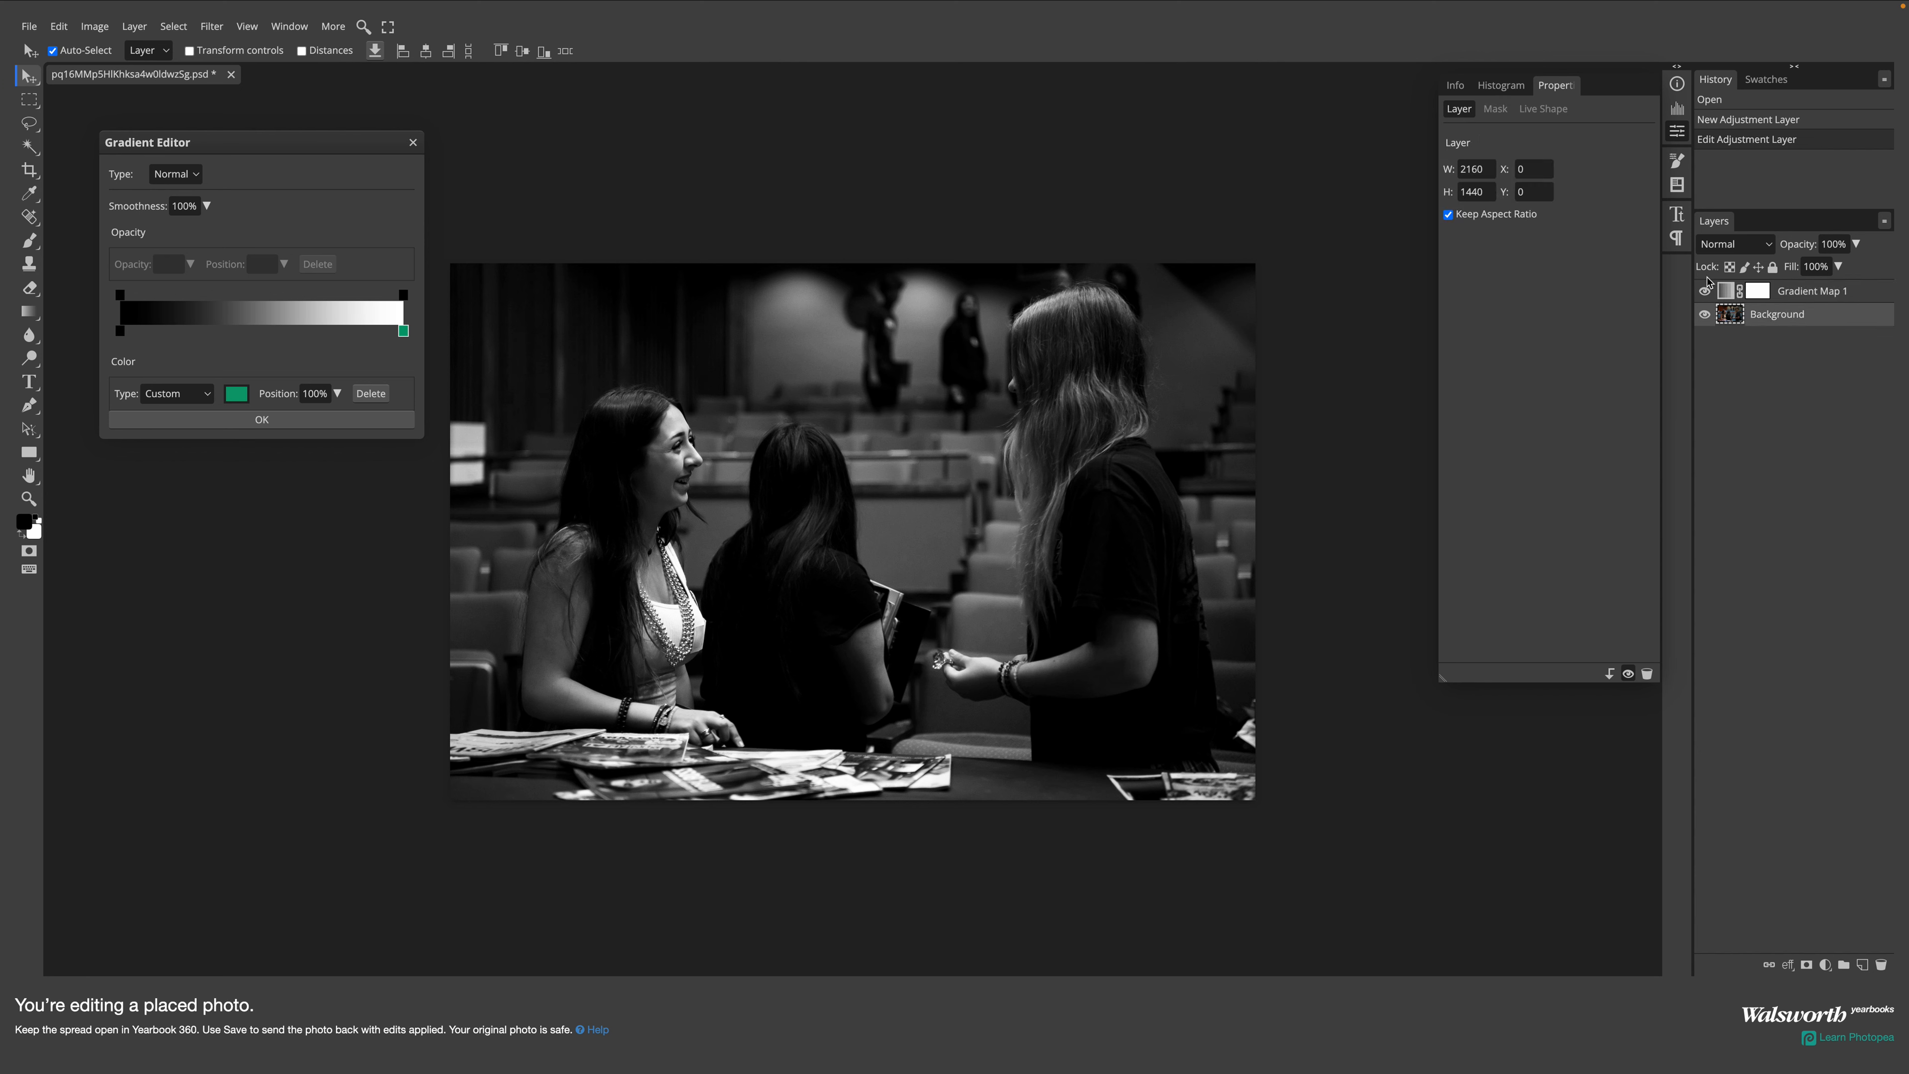
pyautogui.click(1727, 295)
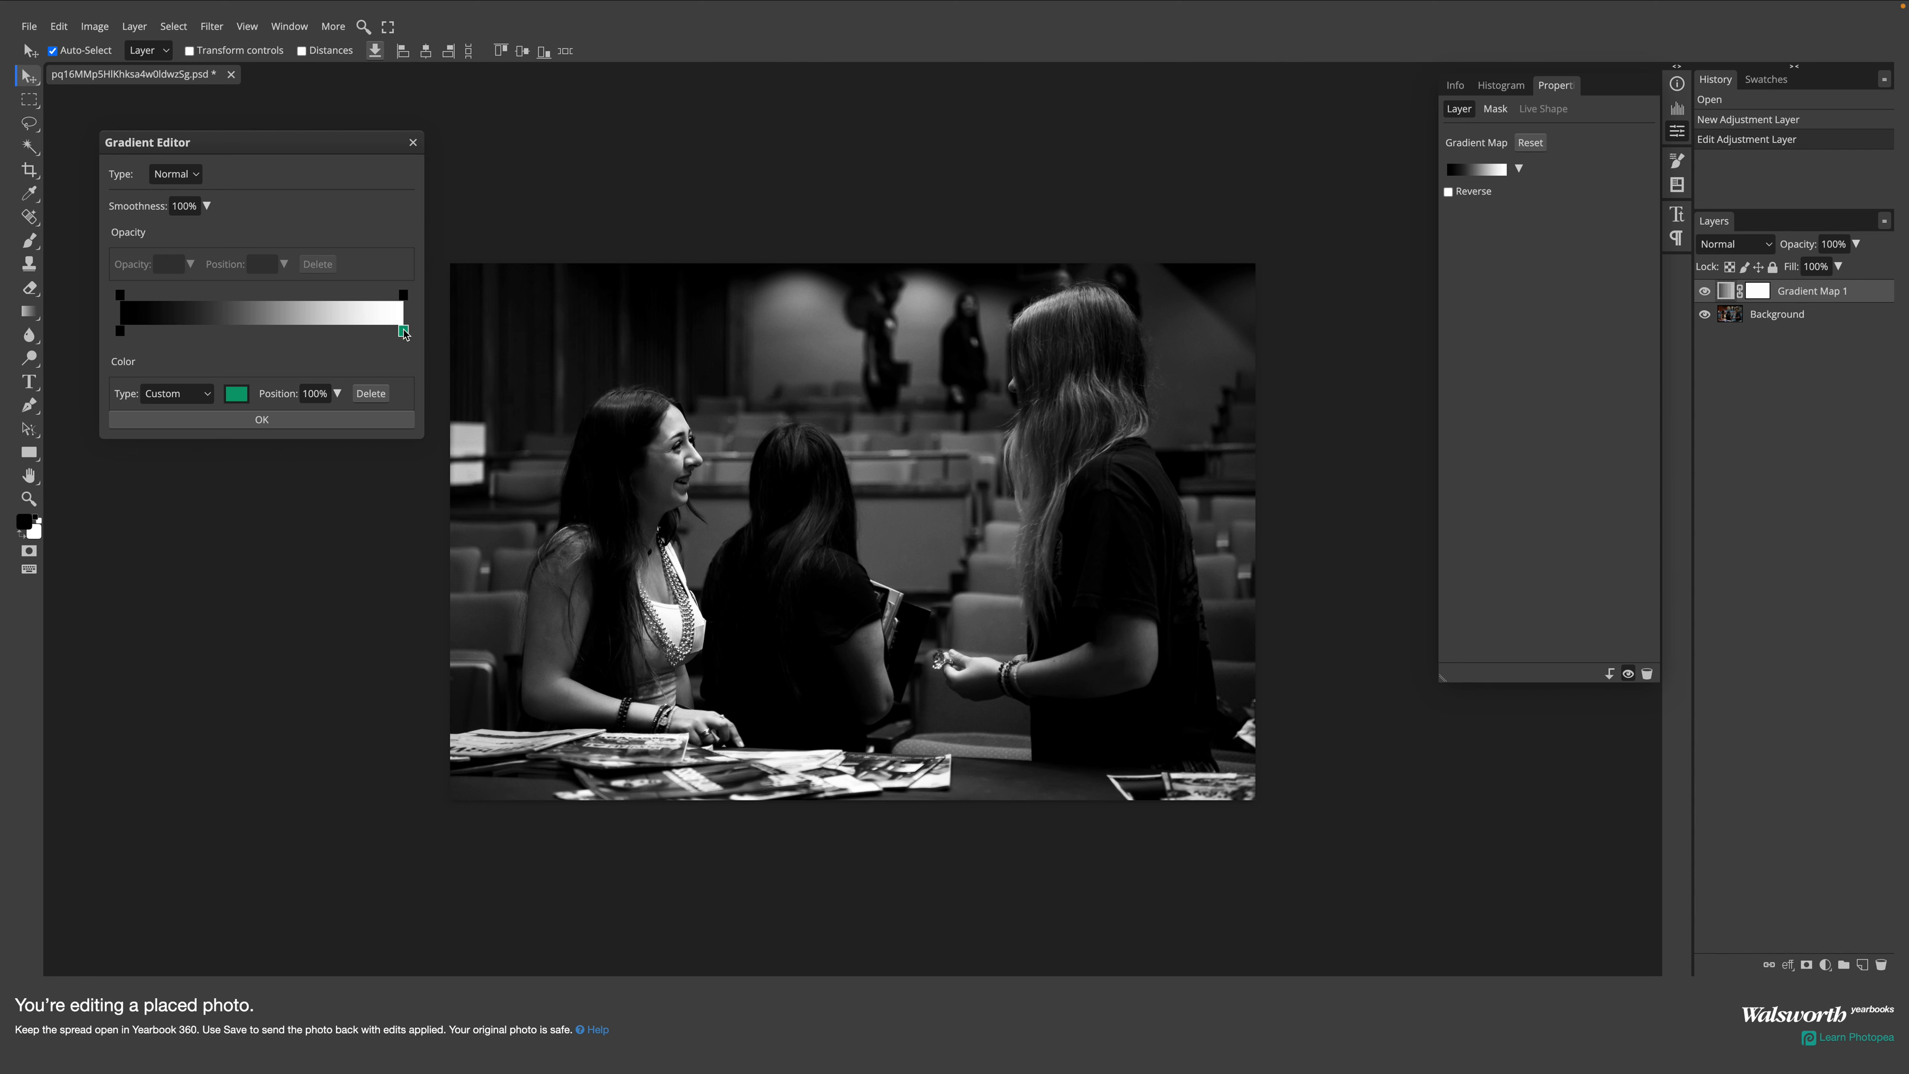
pyautogui.moveTo(404, 333); pyautogui.dragTo(371, 335)
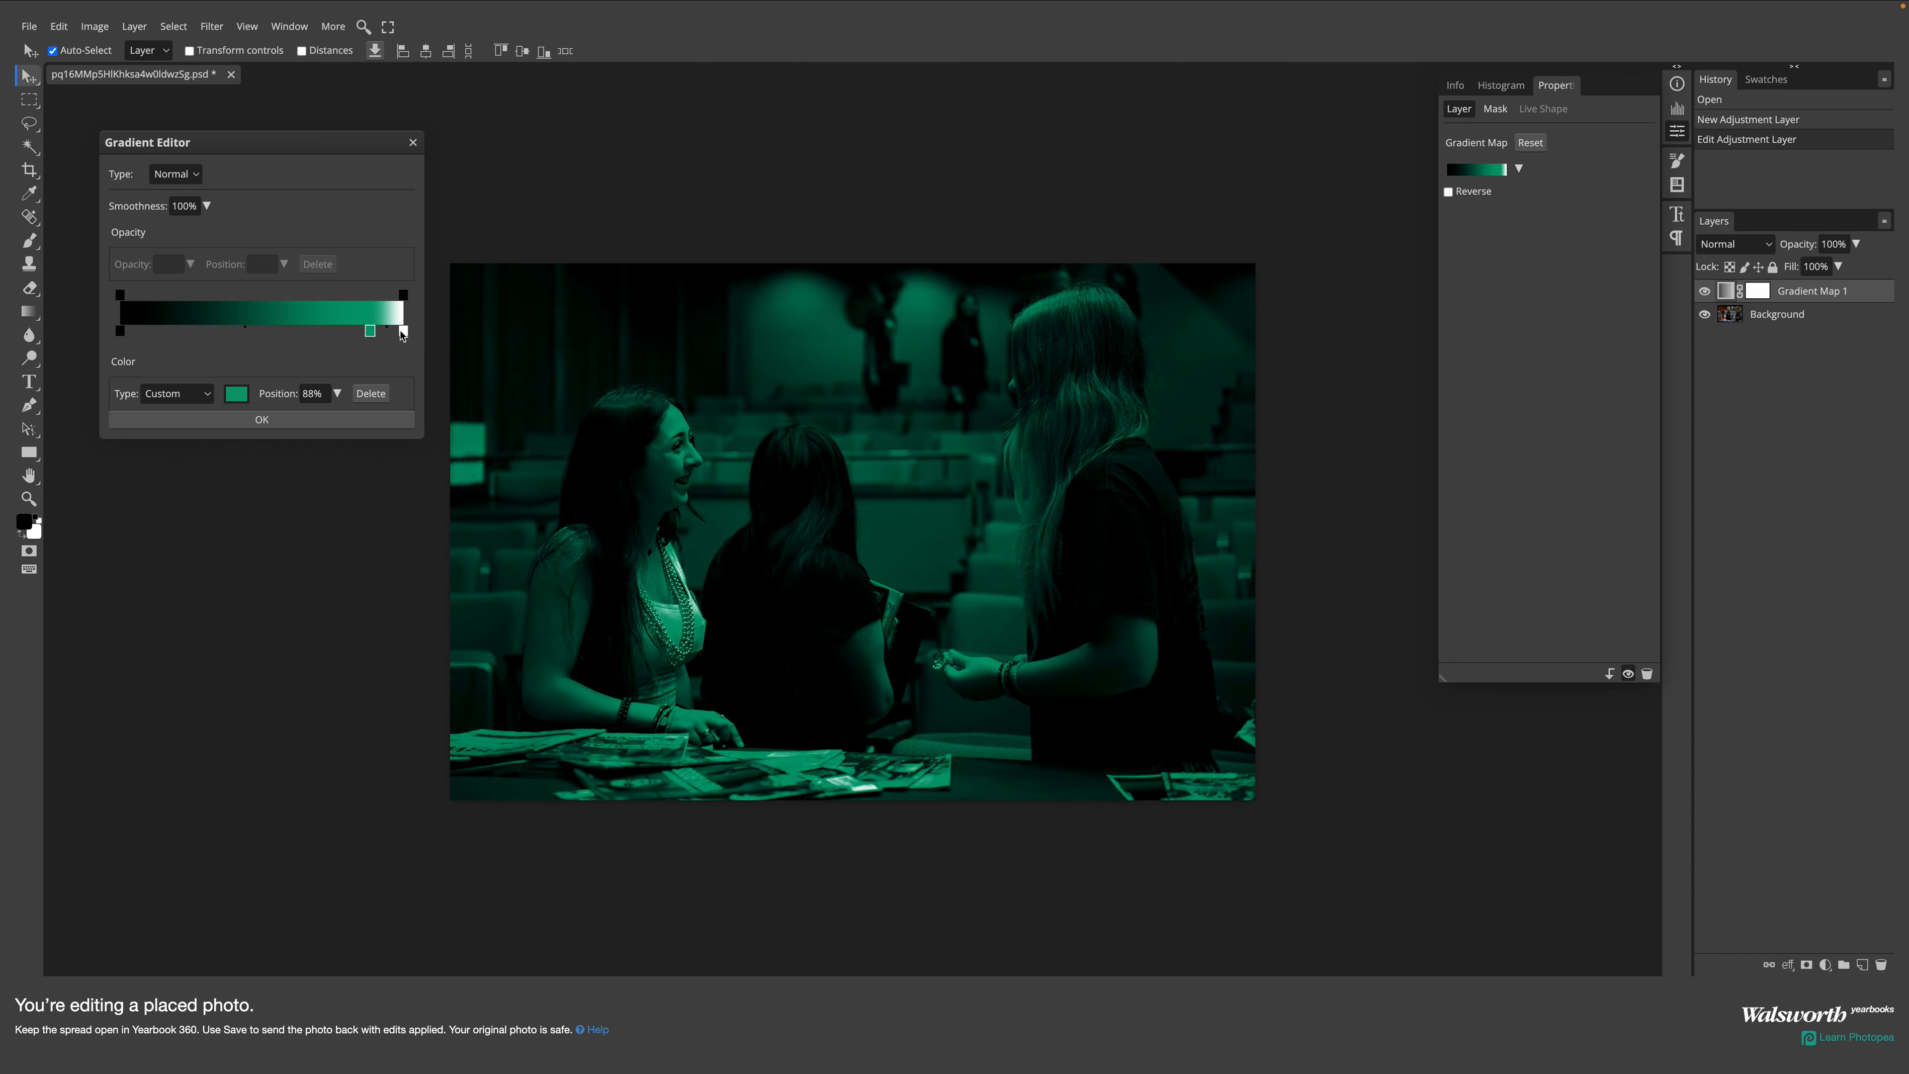
pyautogui.click(389, 331)
pyautogui.click(371, 332)
pyautogui.click(403, 332)
pyautogui.moveTo(403, 338)
pyautogui.mouseDown()
pyautogui.moveTo(409, 371)
pyautogui.moveTo(372, 333)
pyautogui.moveTo(408, 339)
pyautogui.mouseUp()
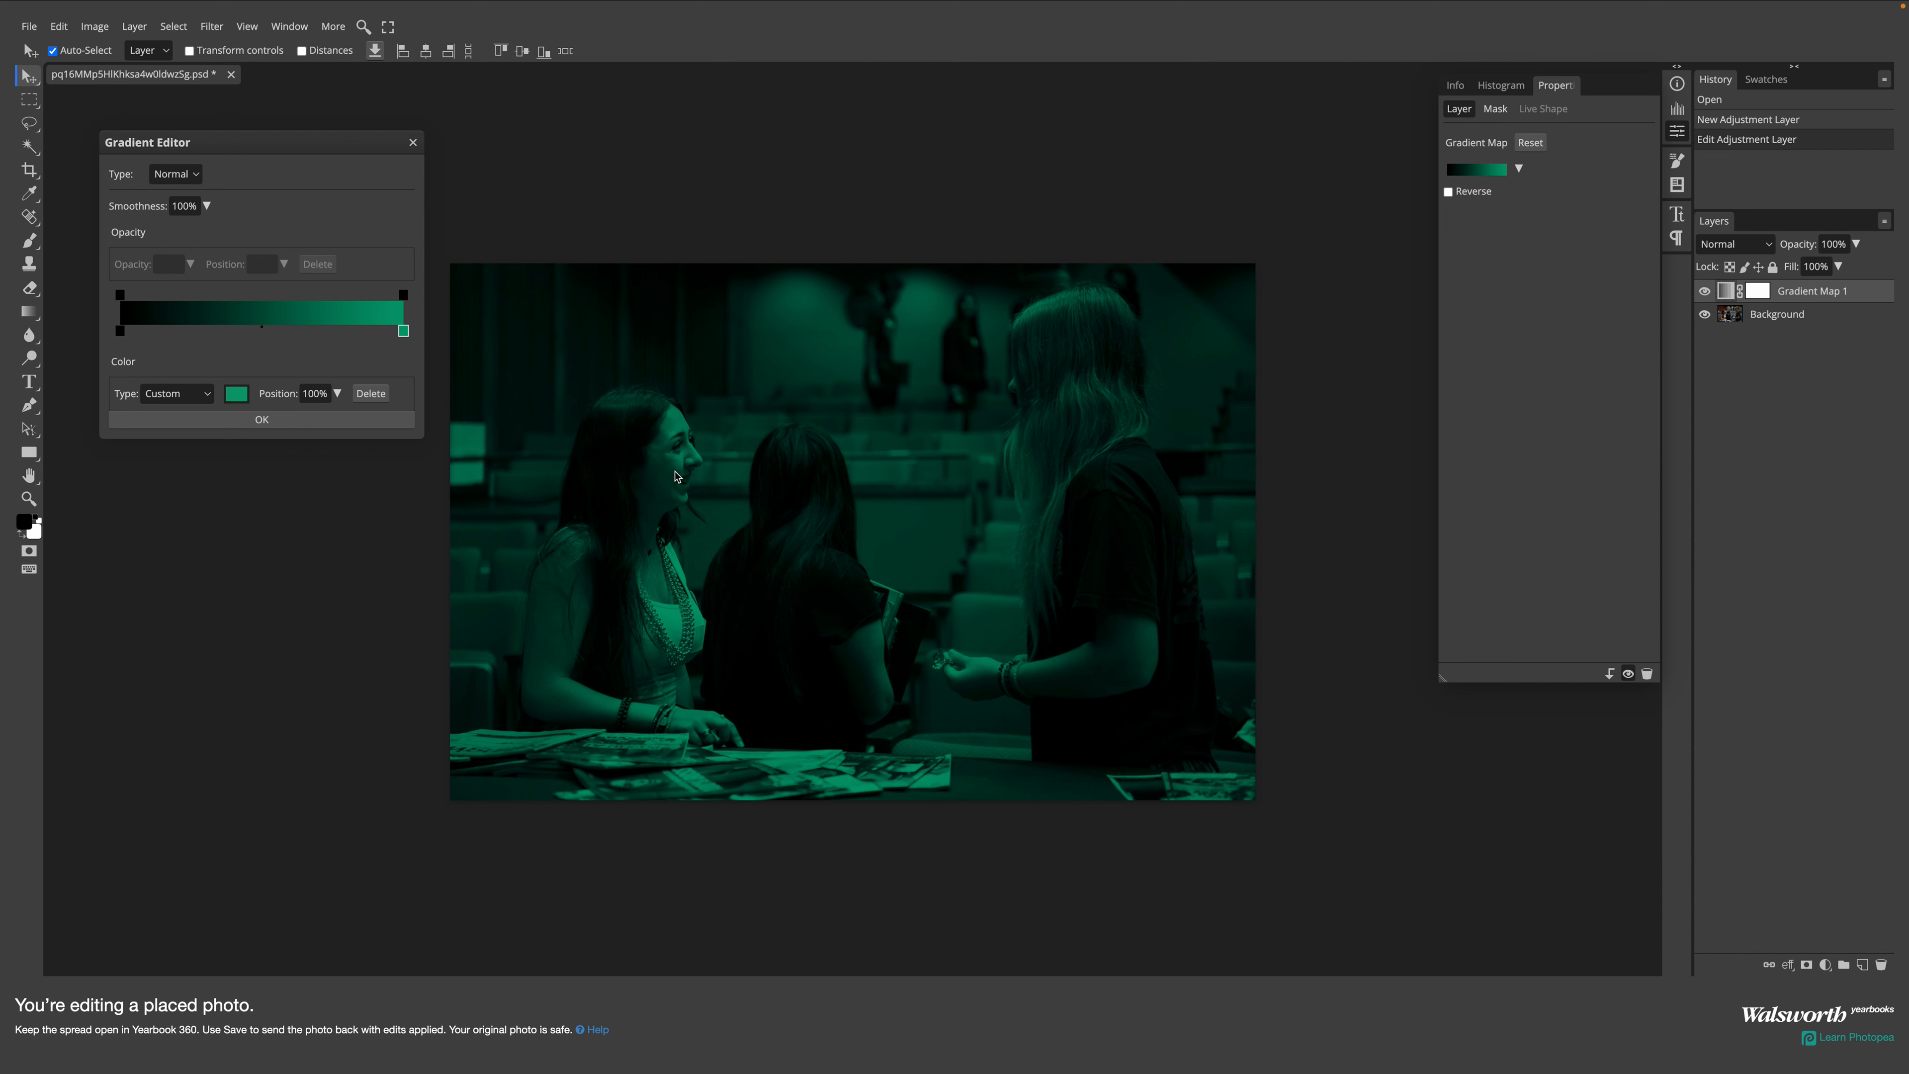
# - Switch to the yearbook template page and examine the green Picsart version for comparison with the Photopea edit
pyautogui.moveTo(335, 4)
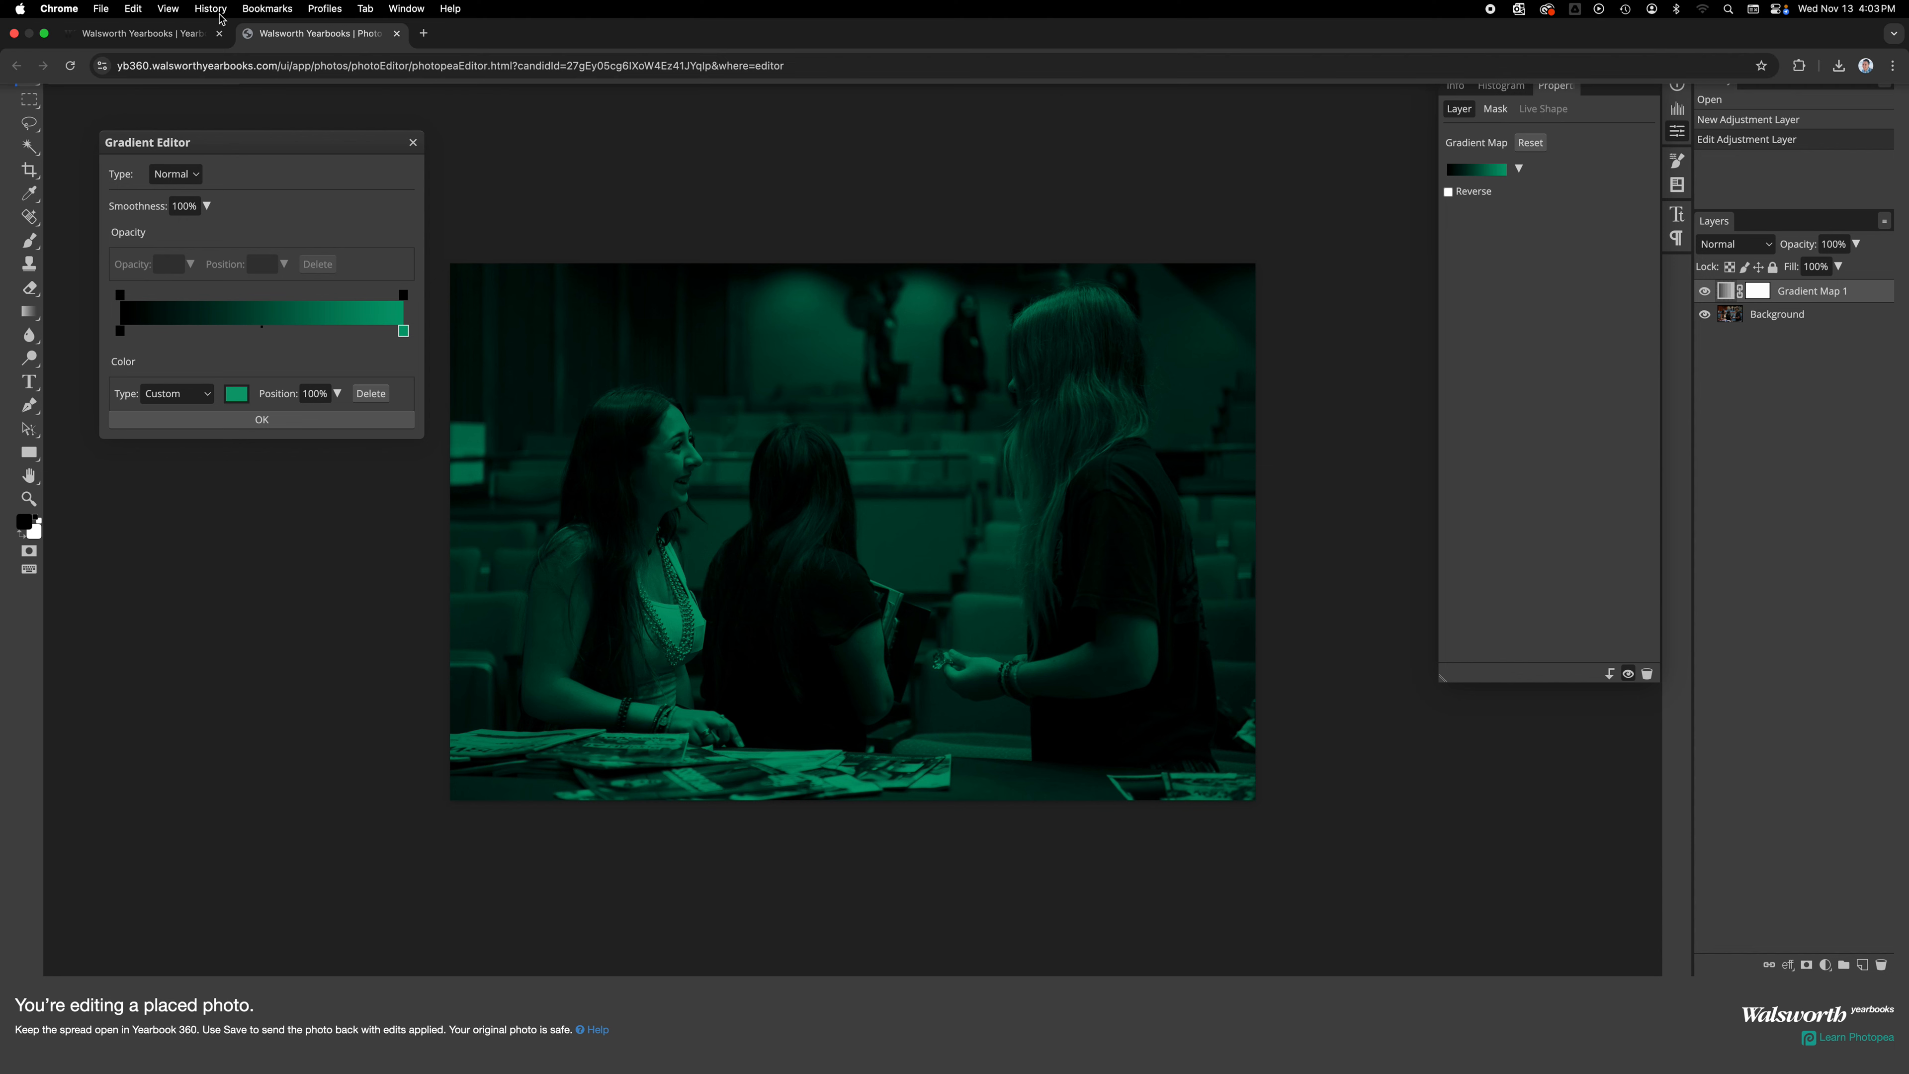
pyautogui.click(165, 36)
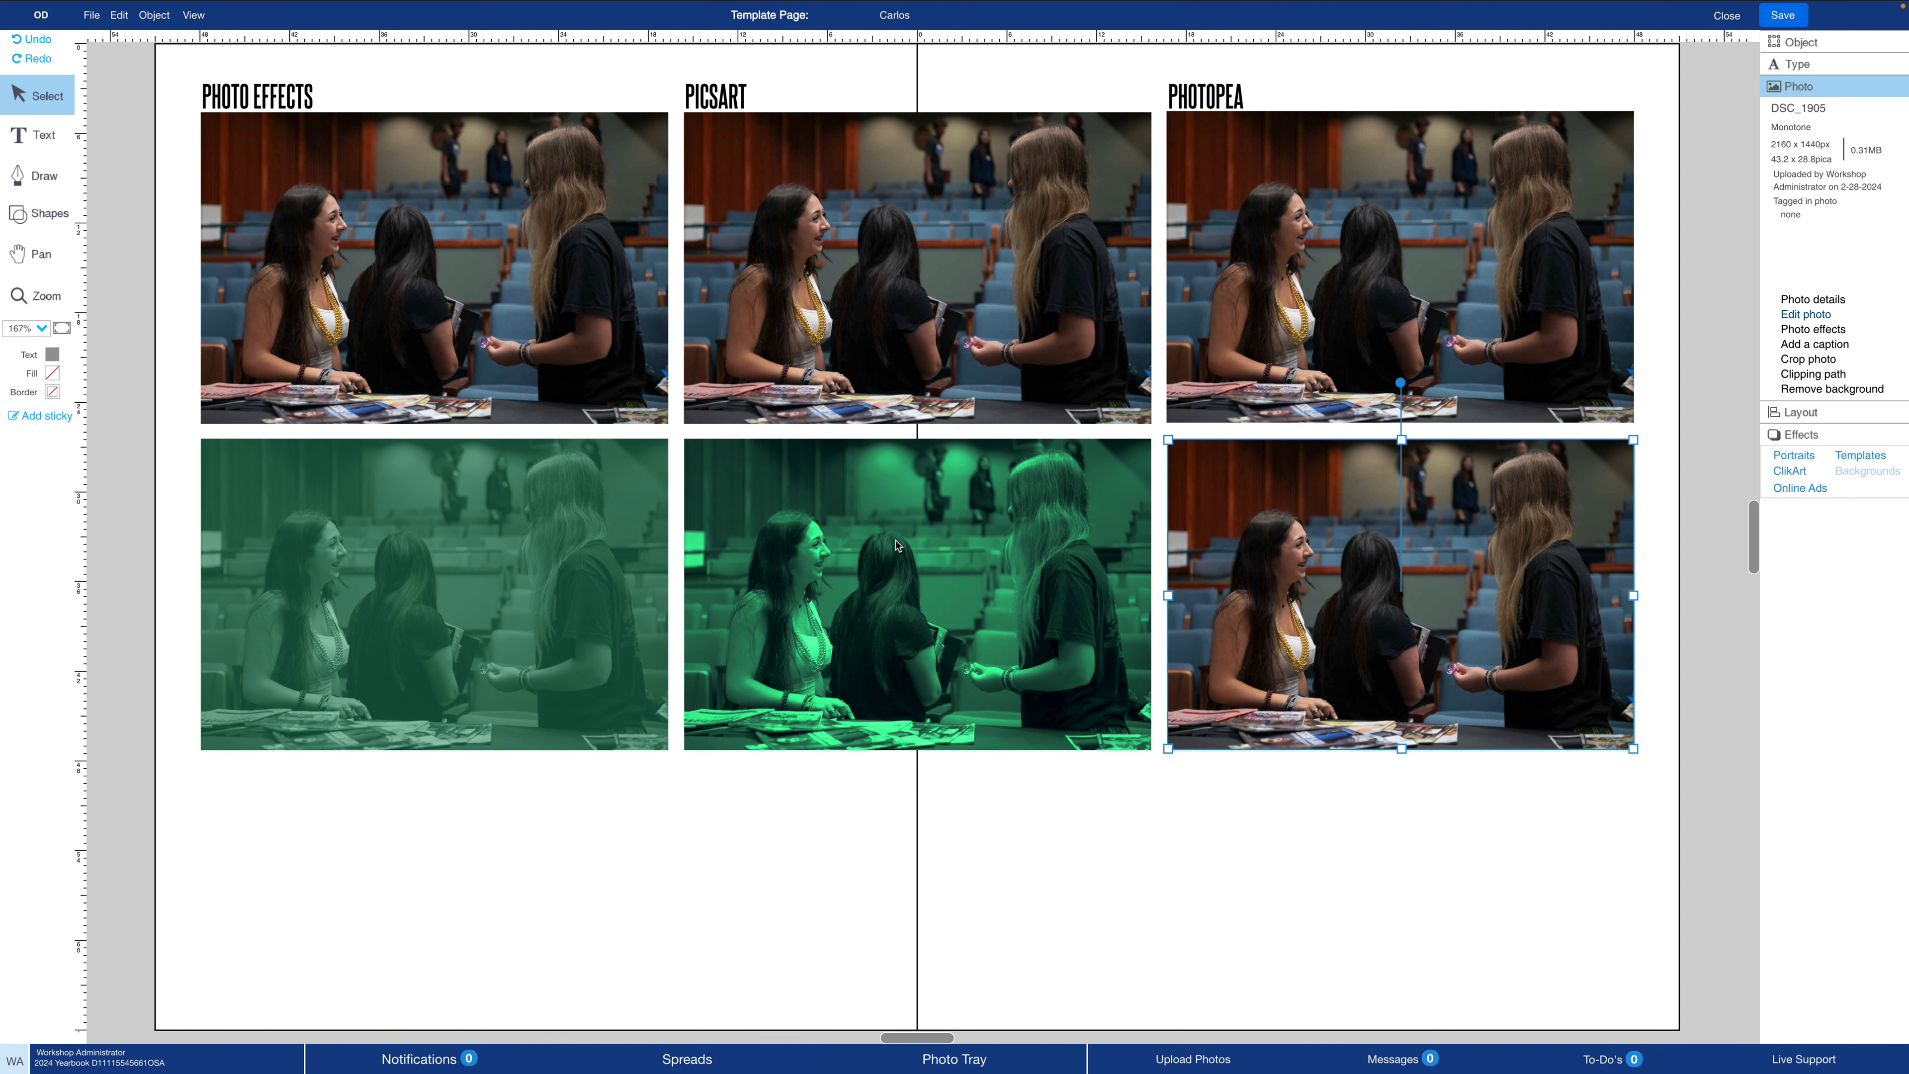
pyautogui.moveTo(384, 3)
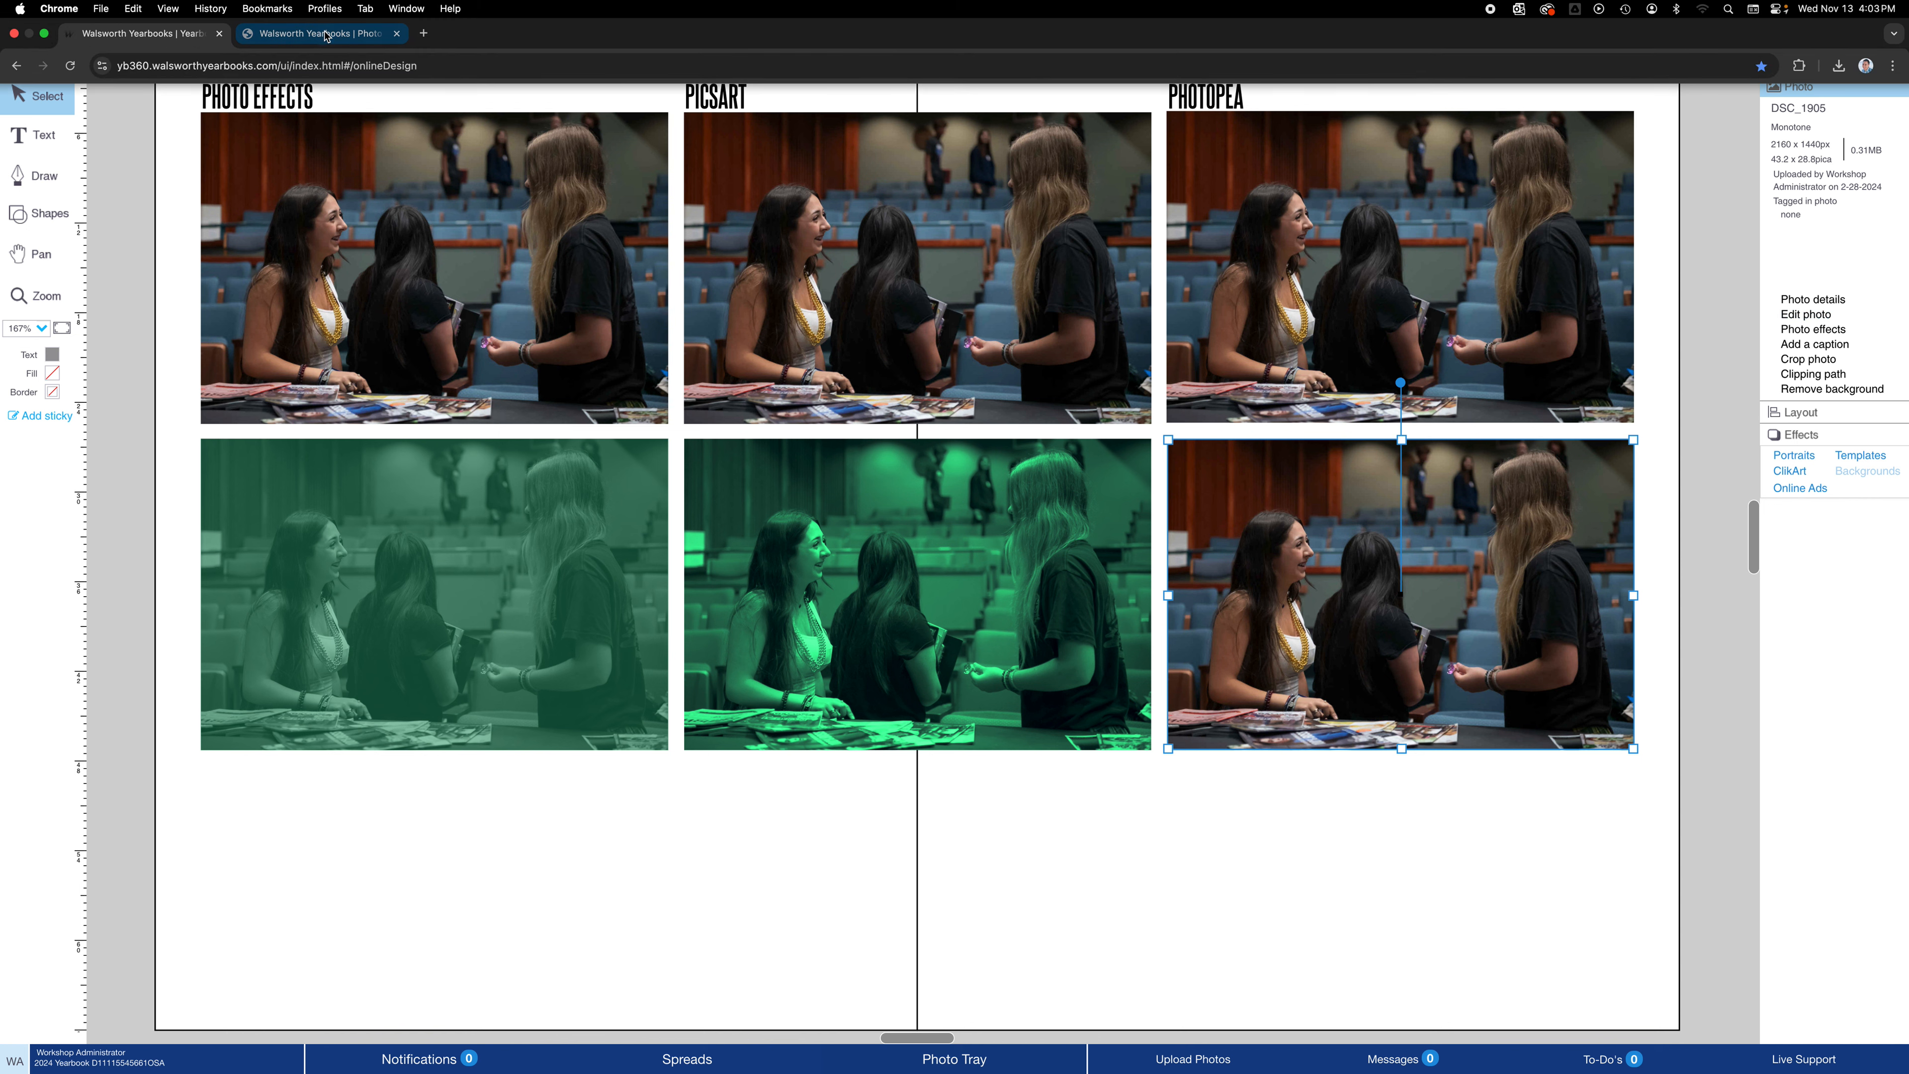
# - Switch back to the Photopea edit and select the black colour stop at the gradient's 0% end
pyautogui.click(325, 33)
pyautogui.click(121, 332)
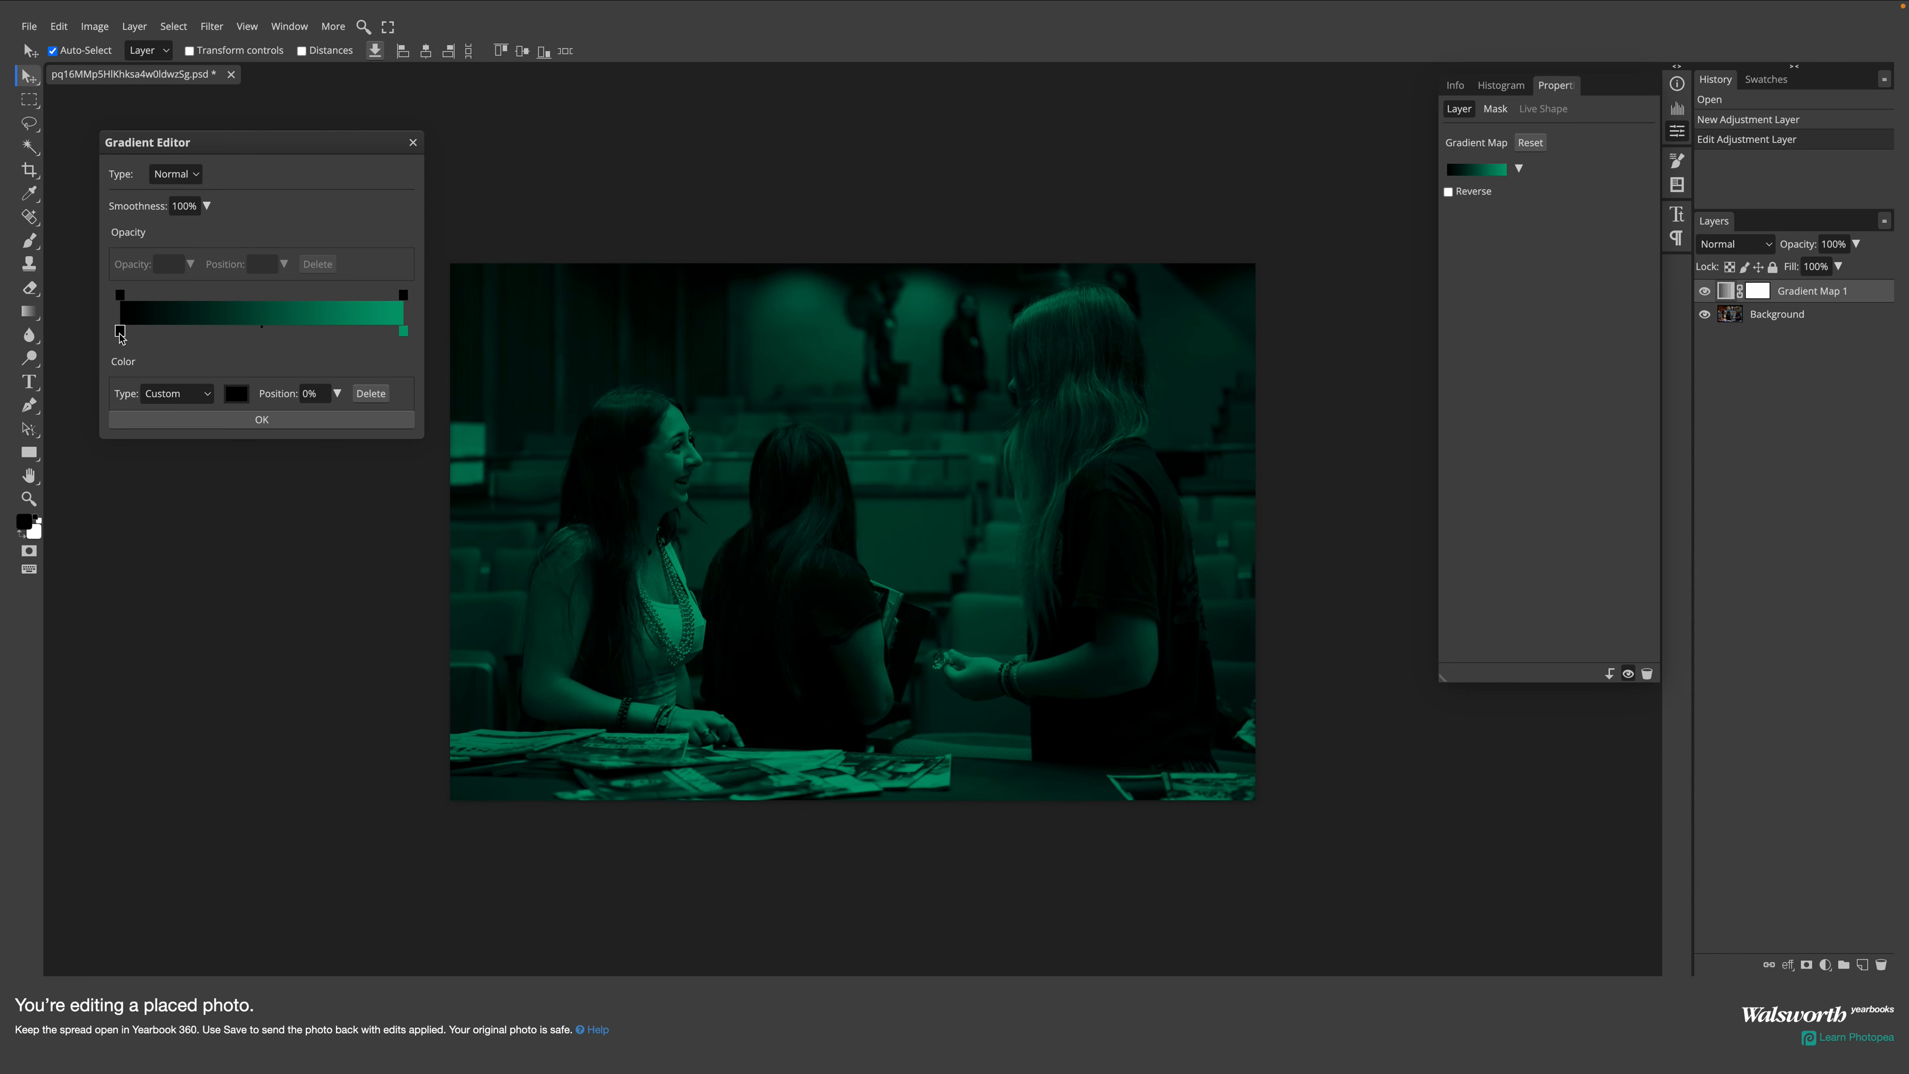
# - Try white and dark red as the gradient's shadow colour, then cancel the colour change
pyautogui.doubleClick(120, 336)
pyautogui.moveTo(417, 245); pyautogui.dragTo(1522, 333)
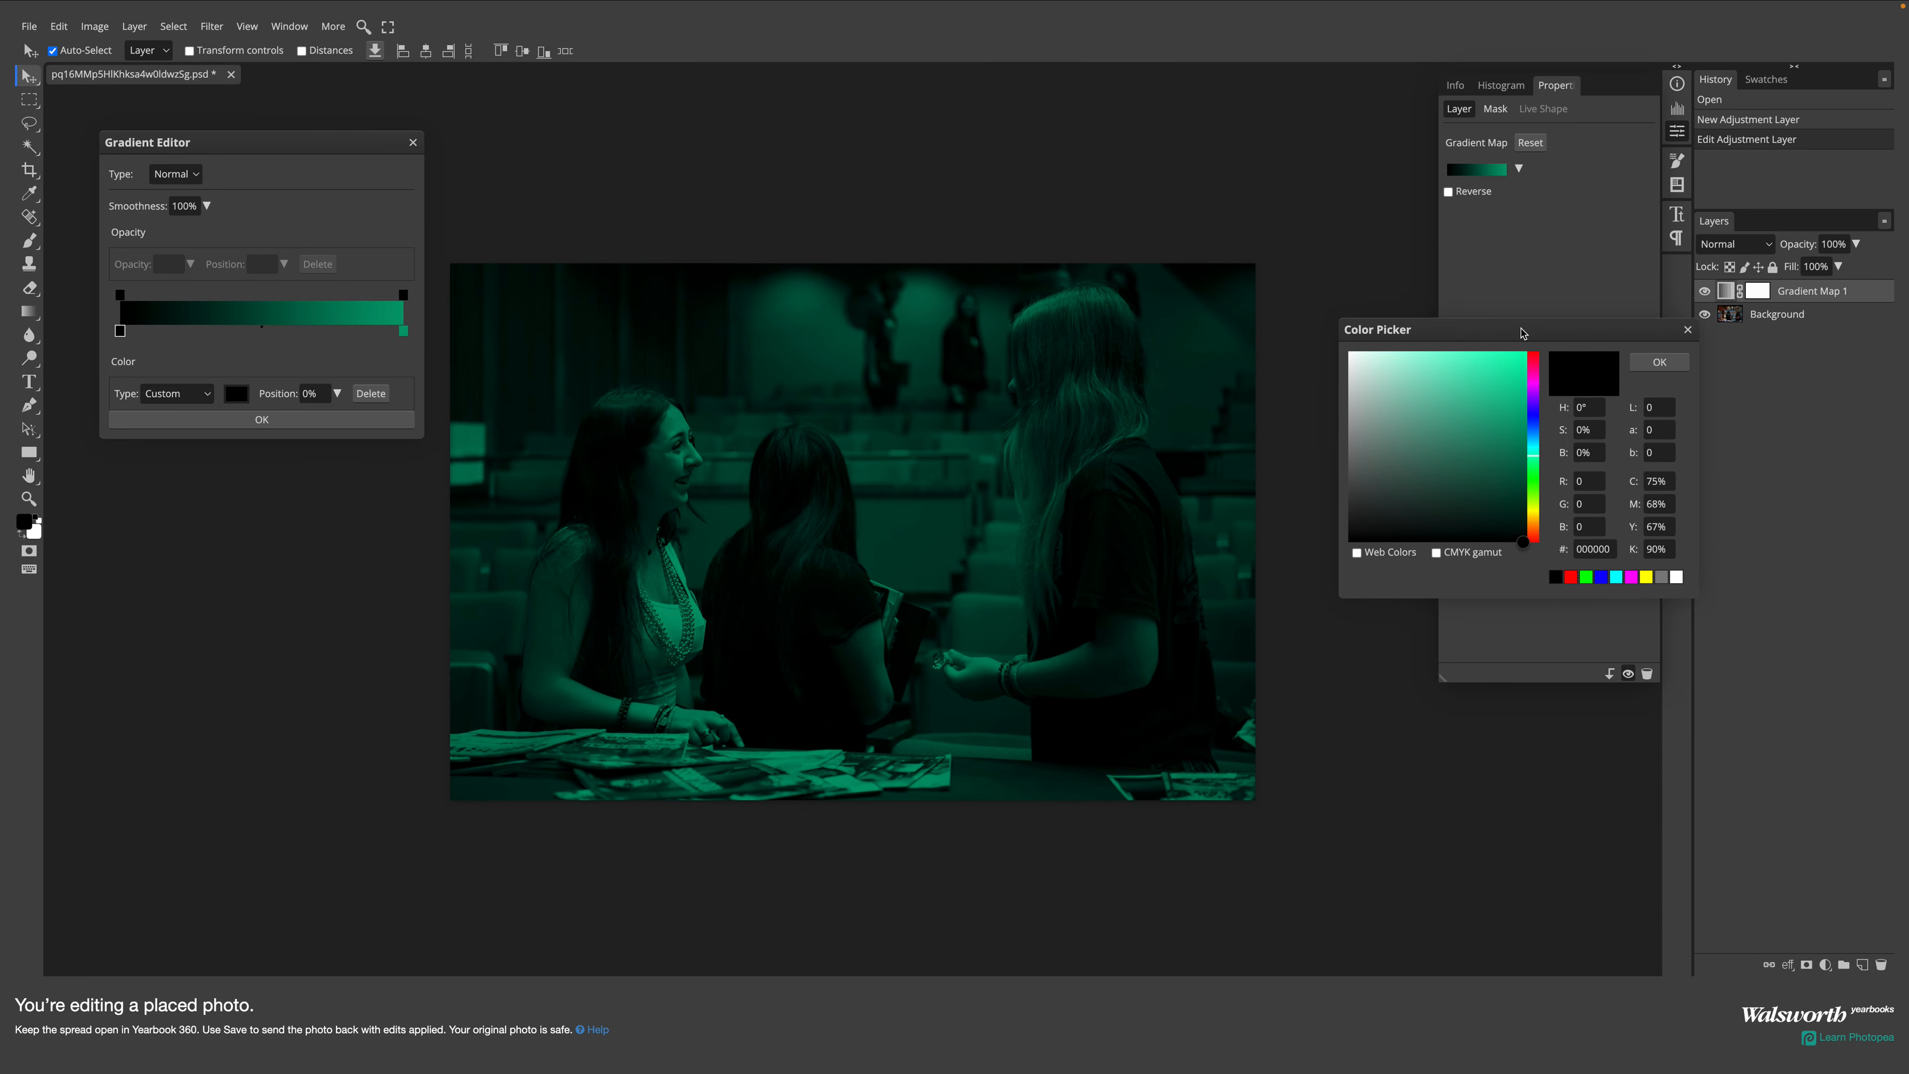
pyautogui.moveTo(1521, 541)
pyautogui.mouseDown()
pyautogui.moveTo(1528, 492)
pyautogui.moveTo(1519, 530)
pyautogui.moveTo(1268, 331)
pyautogui.mouseUp()
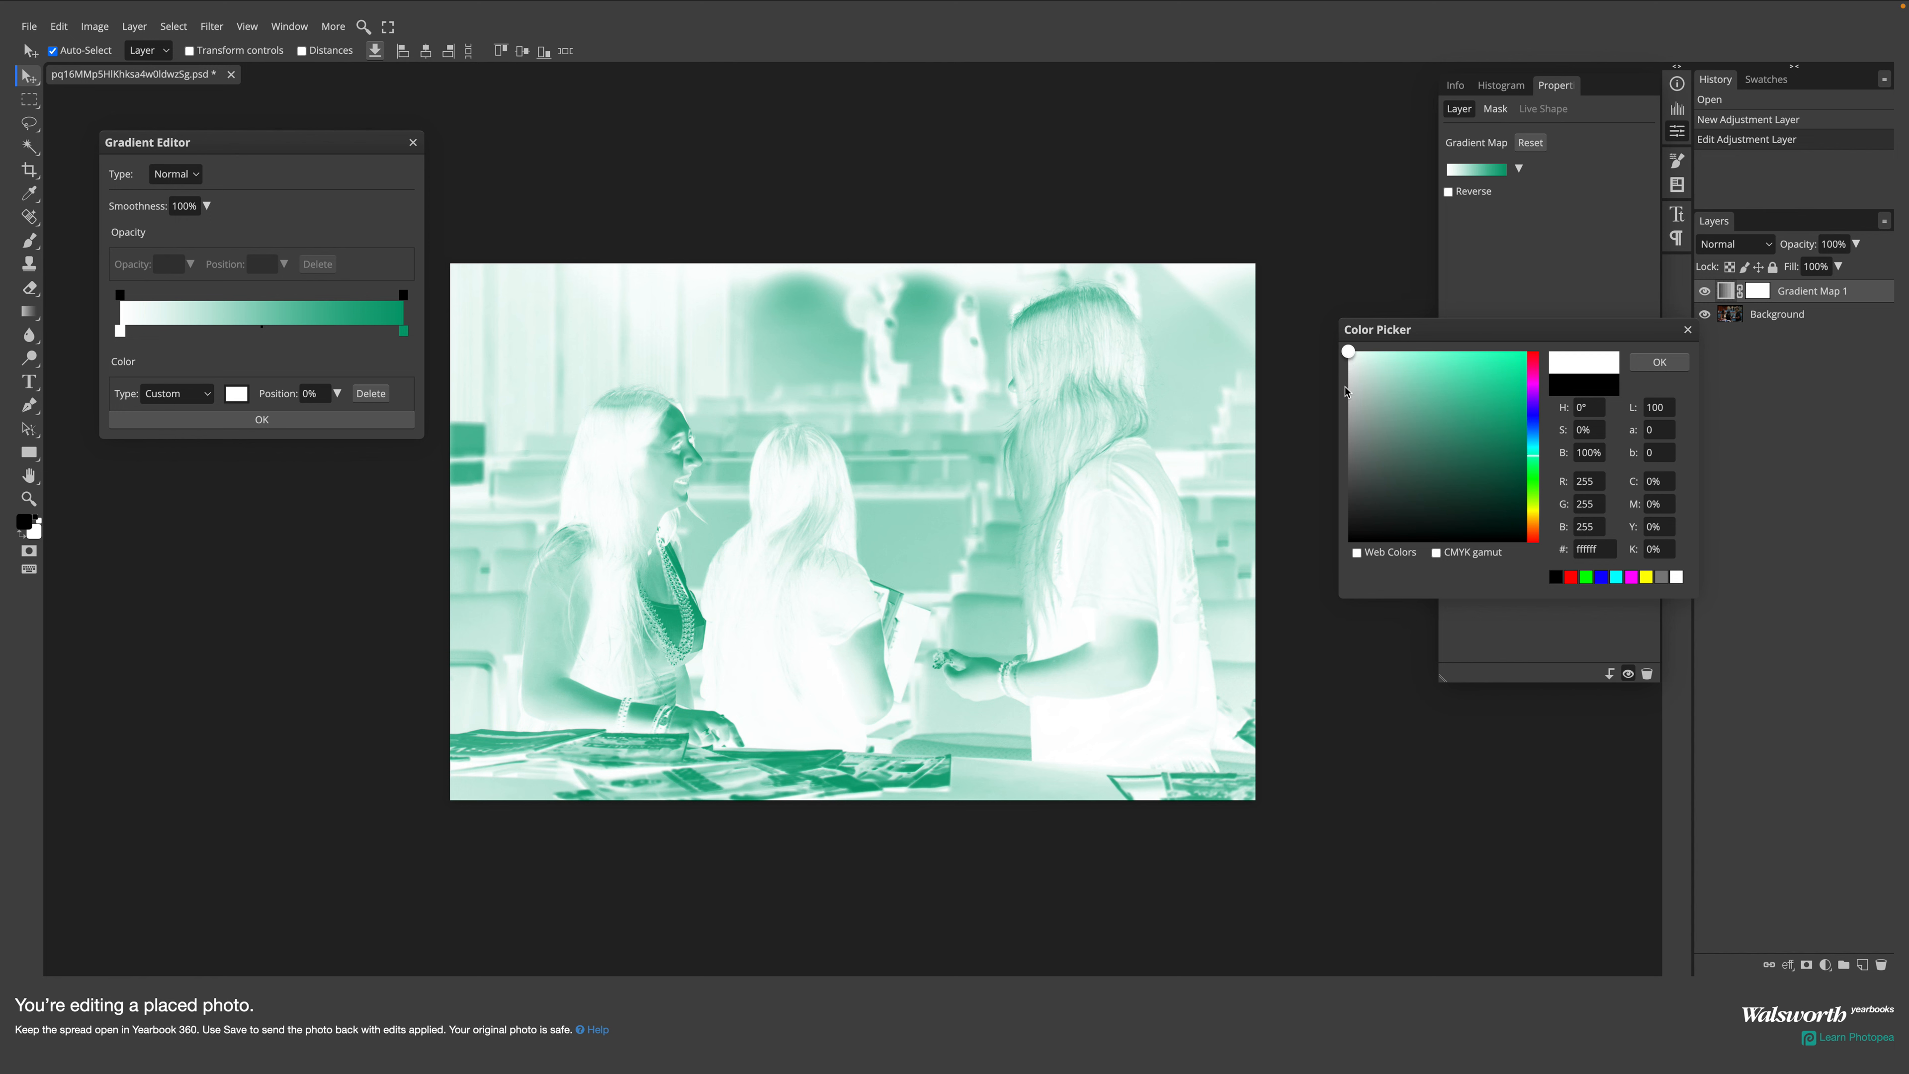
pyautogui.moveTo(1355, 371)
pyautogui.mouseDown()
pyautogui.moveTo(1384, 435)
pyautogui.moveTo(1330, 496)
pyautogui.moveTo(1546, 480)
pyautogui.moveTo(1436, 543)
pyautogui.moveTo(1366, 531)
pyautogui.moveTo(1384, 505)
pyautogui.moveTo(1418, 516)
pyautogui.moveTo(1490, 469)
pyautogui.mouseUp()
pyautogui.moveTo(1519, 427)
pyautogui.mouseDown()
pyautogui.moveTo(1500, 393)
pyautogui.moveTo(1419, 413)
pyautogui.moveTo(1390, 361)
pyautogui.moveTo(1352, 353)
pyautogui.moveTo(1445, 350)
pyautogui.moveTo(1342, 348)
pyautogui.mouseUp()
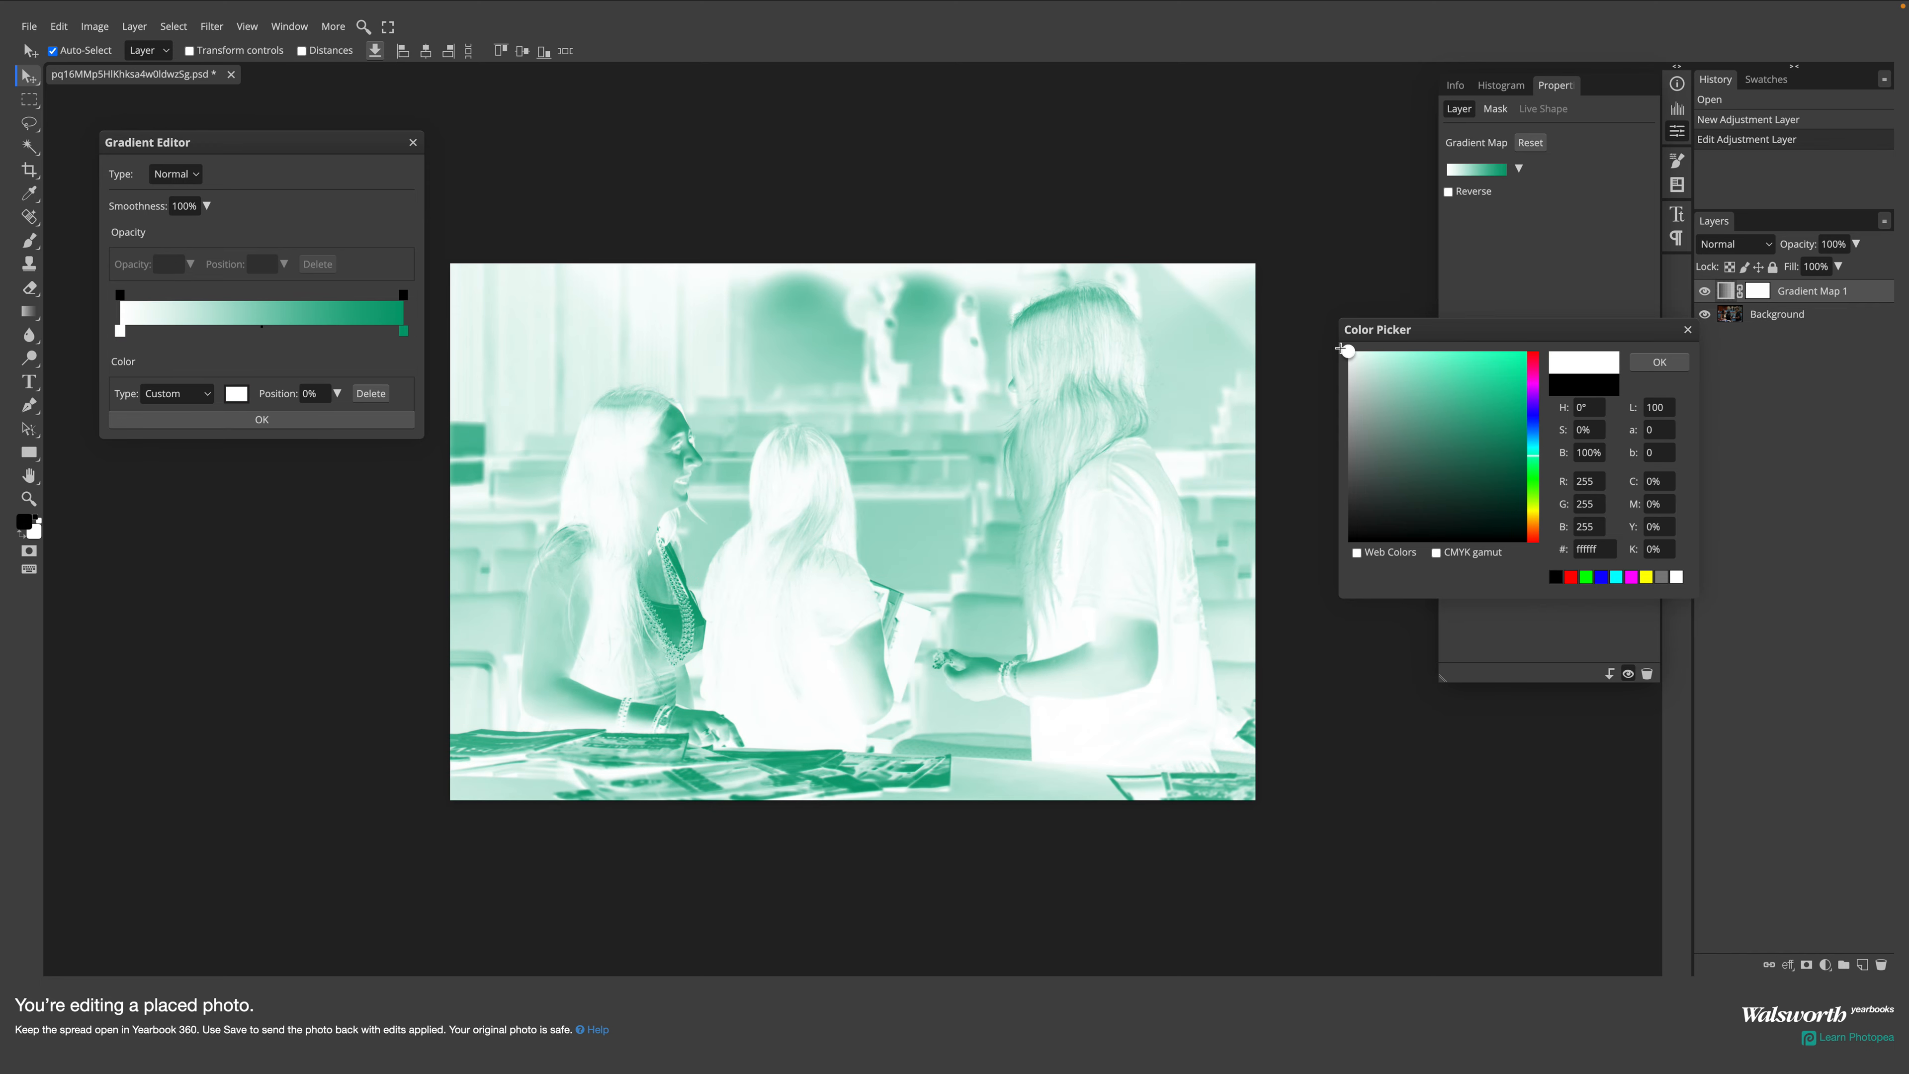
pyautogui.click(1534, 418)
pyautogui.moveTo(1465, 383)
pyautogui.mouseDown()
pyautogui.moveTo(1494, 371)
pyautogui.moveTo(1476, 474)
pyautogui.mouseUp()
pyautogui.click(1534, 532)
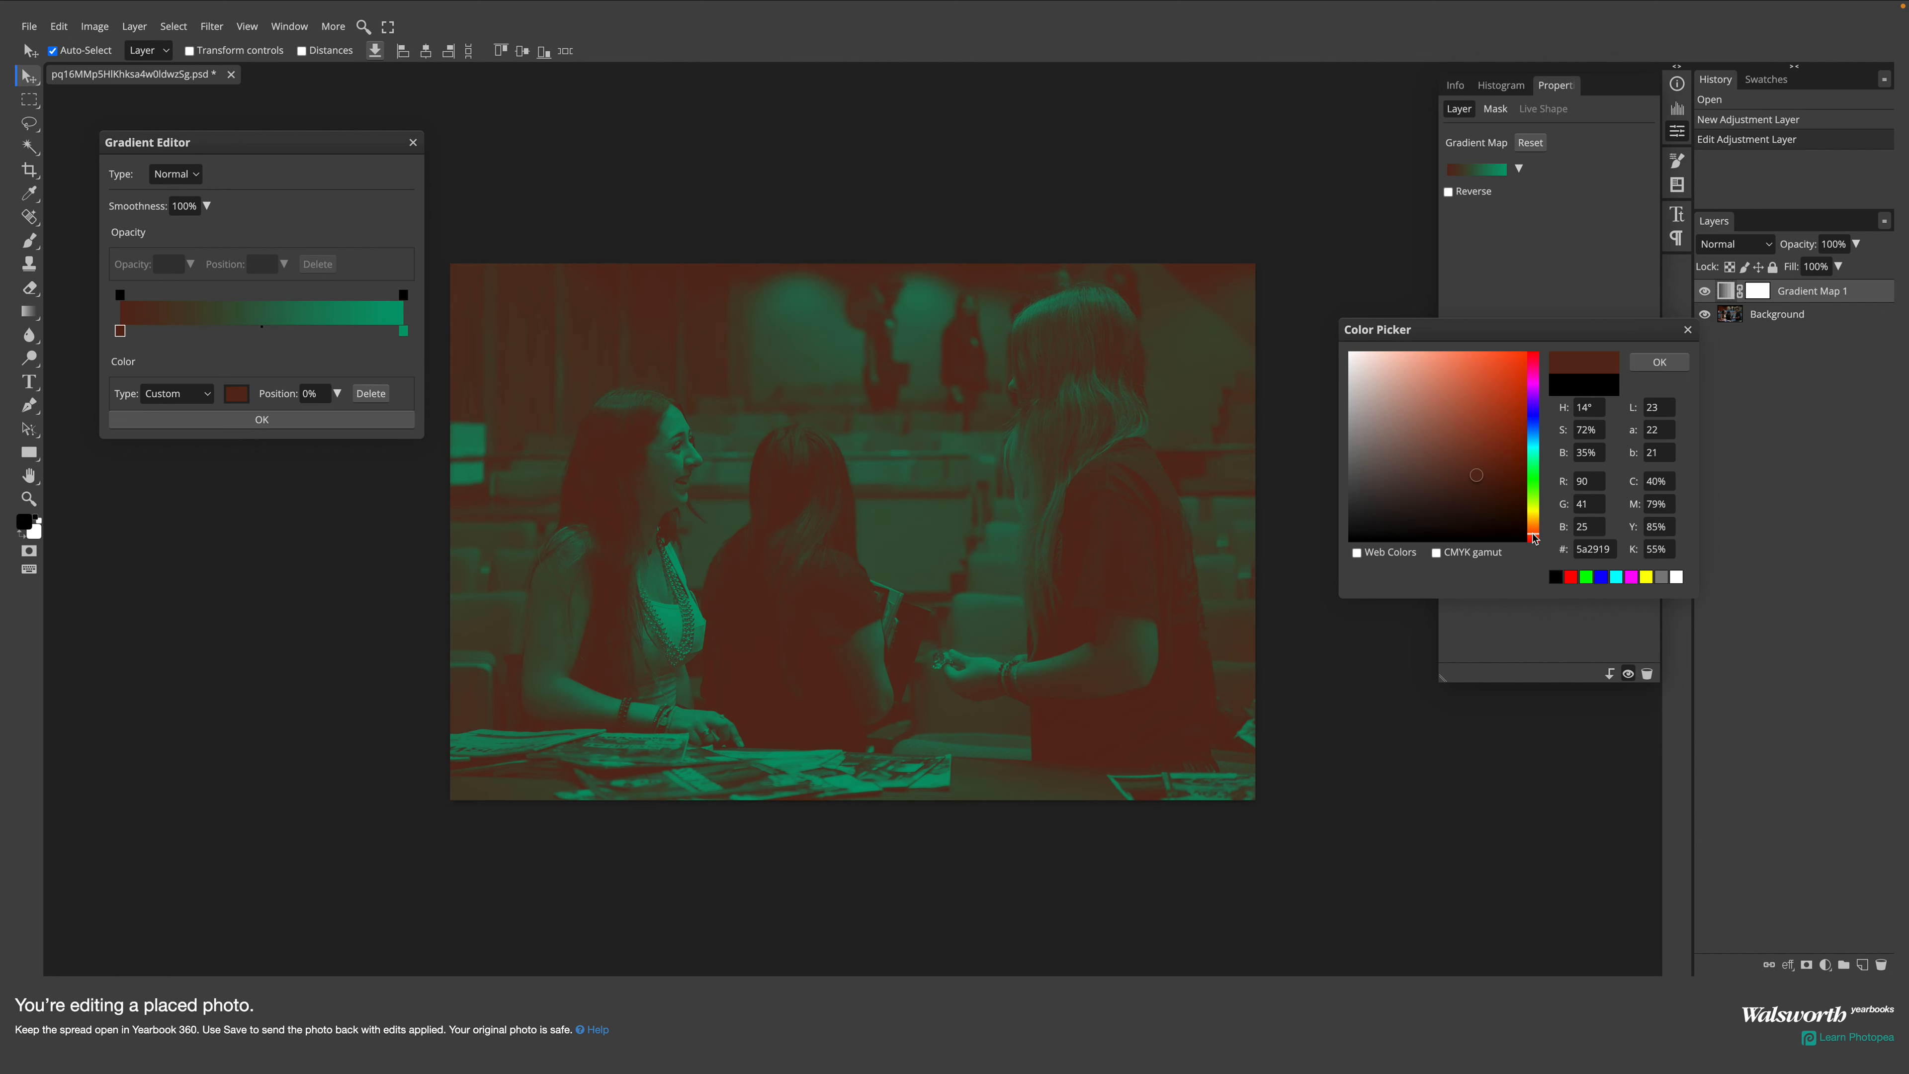
pyautogui.moveTo(1478, 470); pyautogui.dragTo(1482, 478)
pyautogui.click(1687, 331)
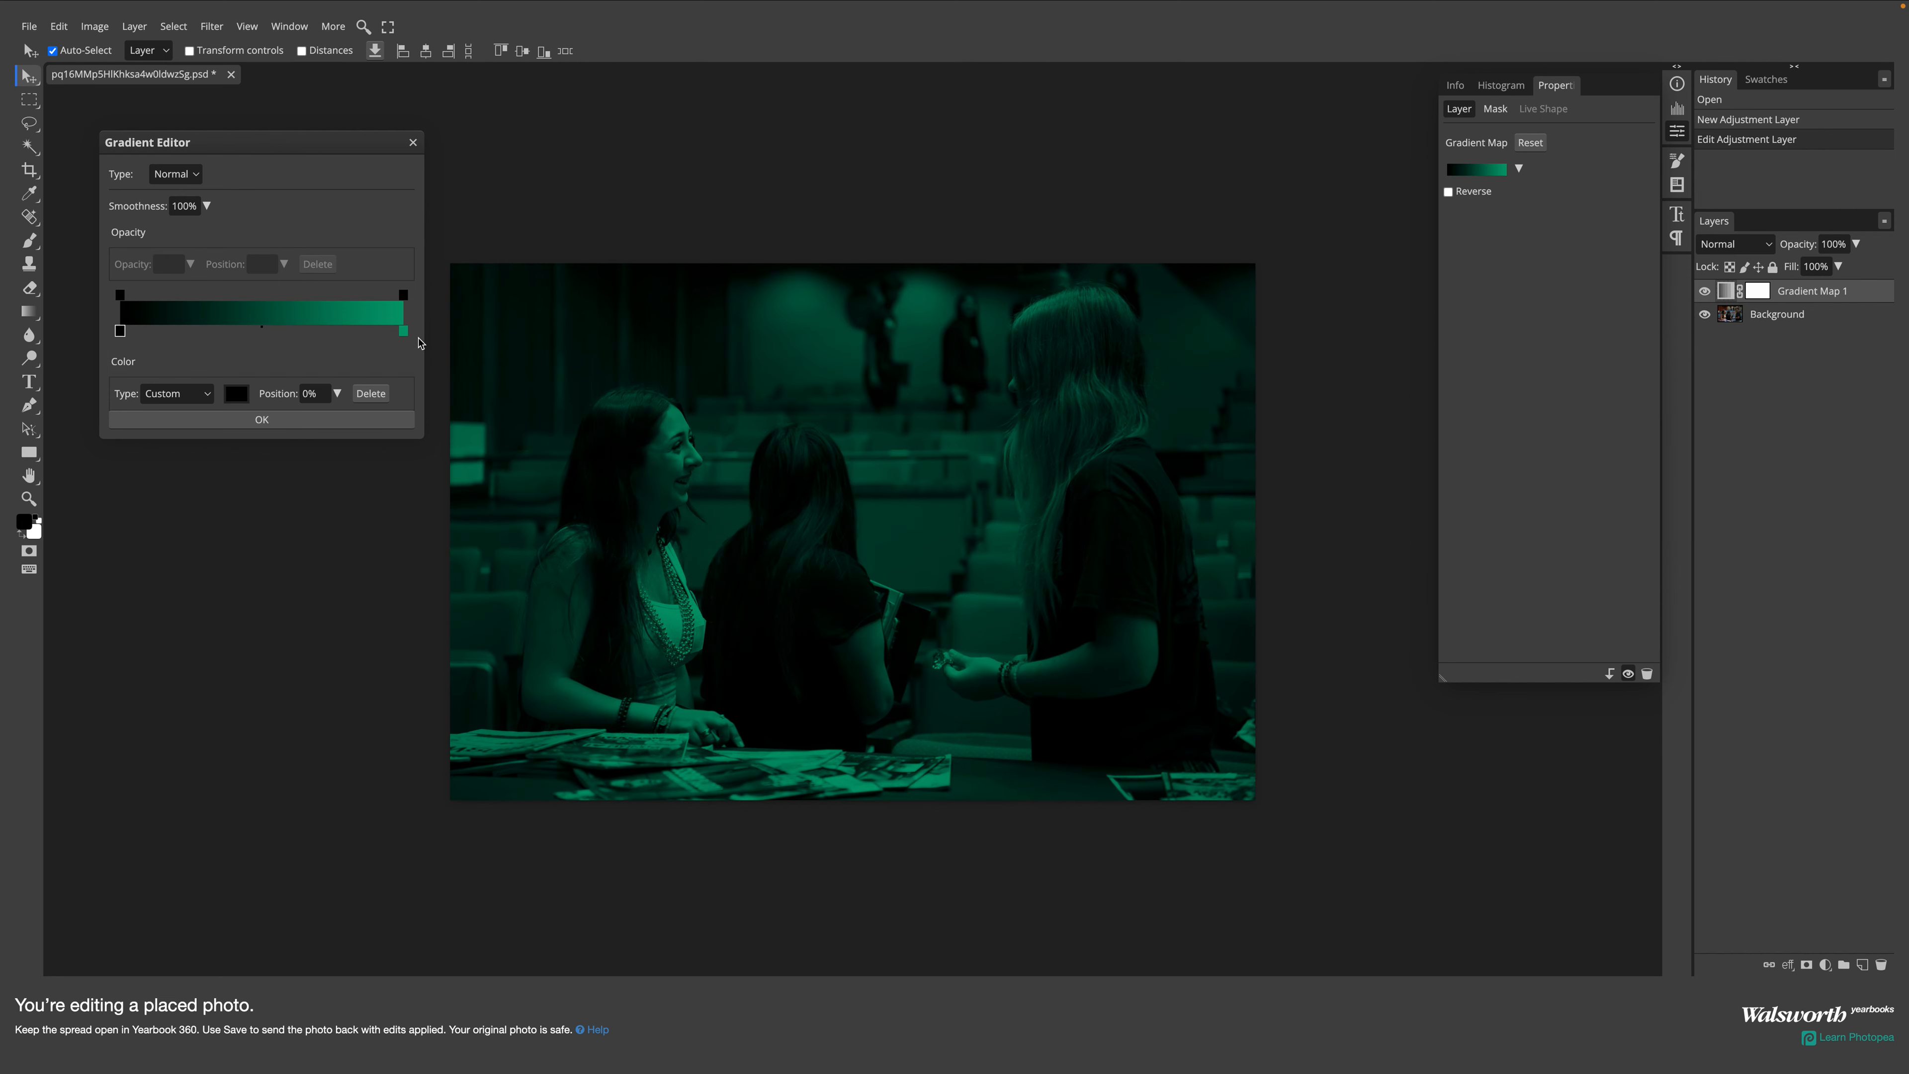
# - Set the gradient's shadow colour stop to CMYK 88, 11, 74, 1
pyautogui.doubleClick(121, 331)
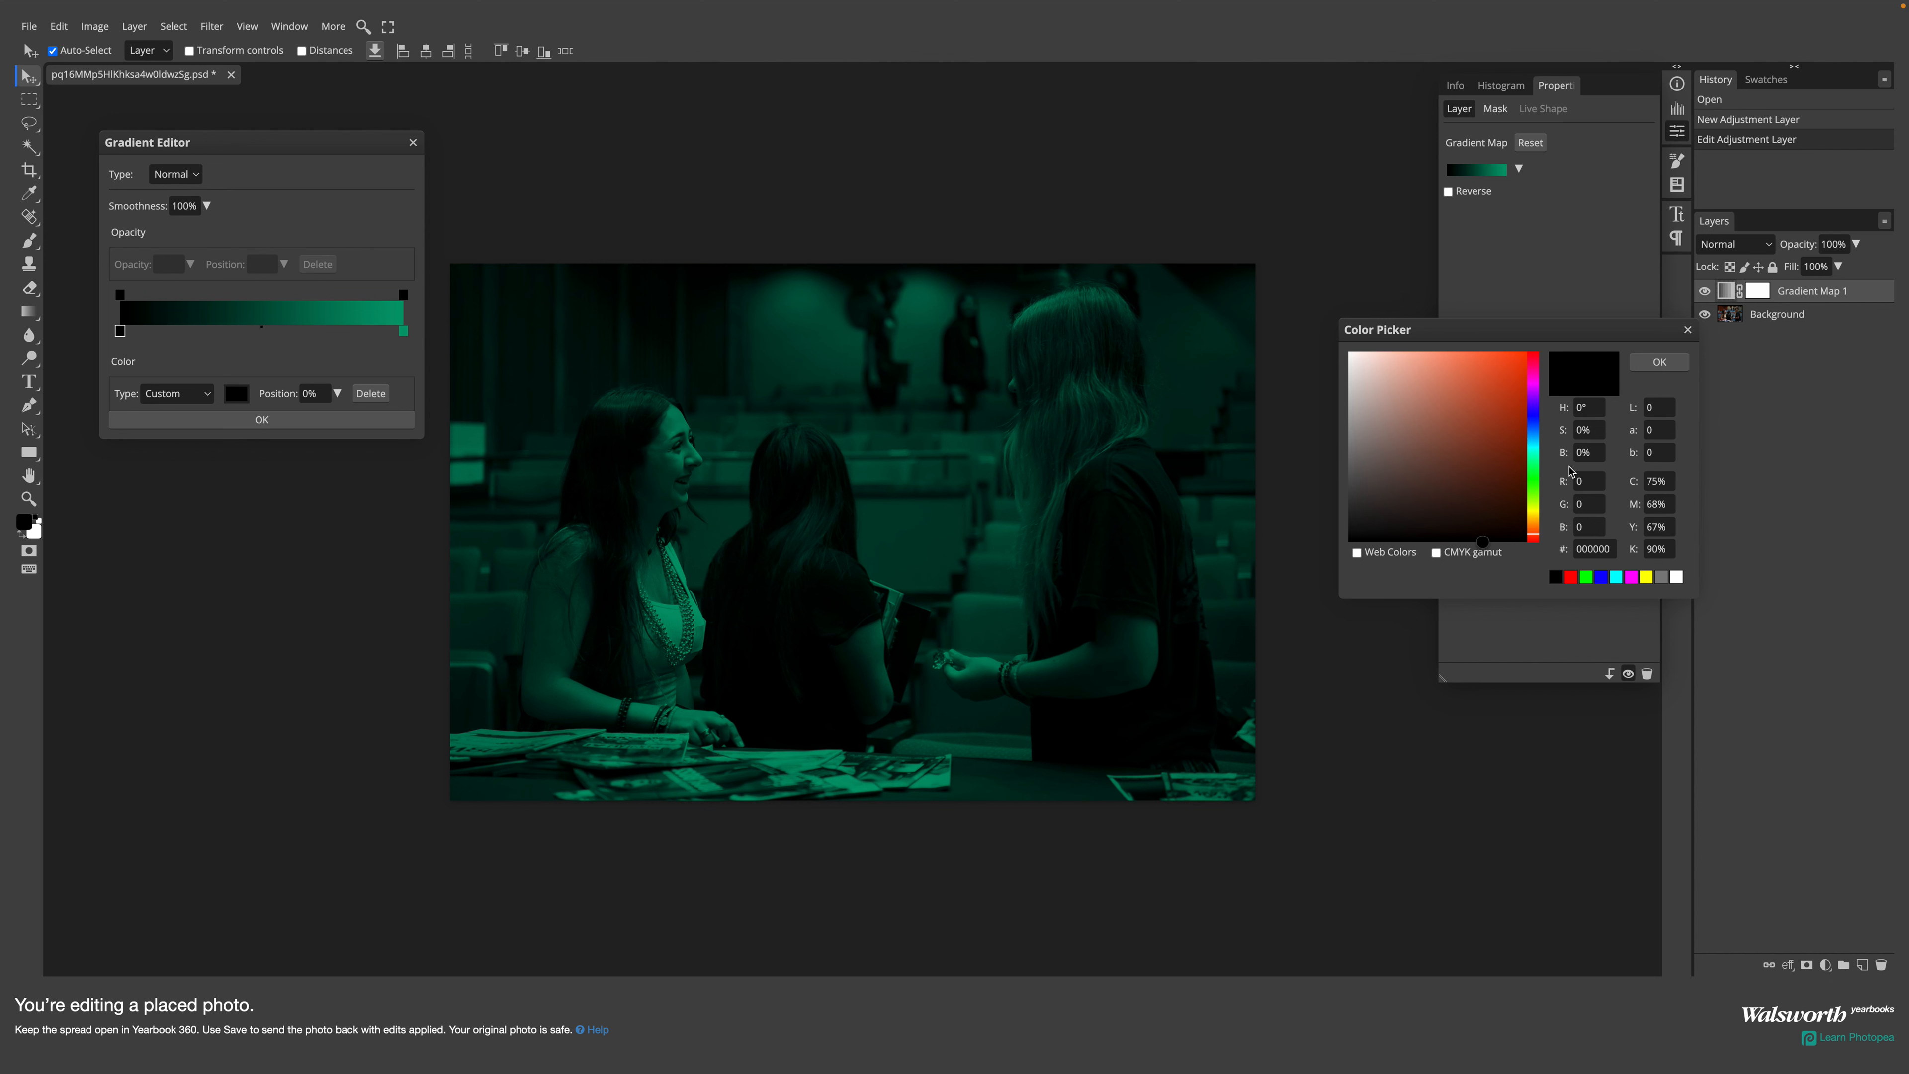
pyautogui.click(1534, 475)
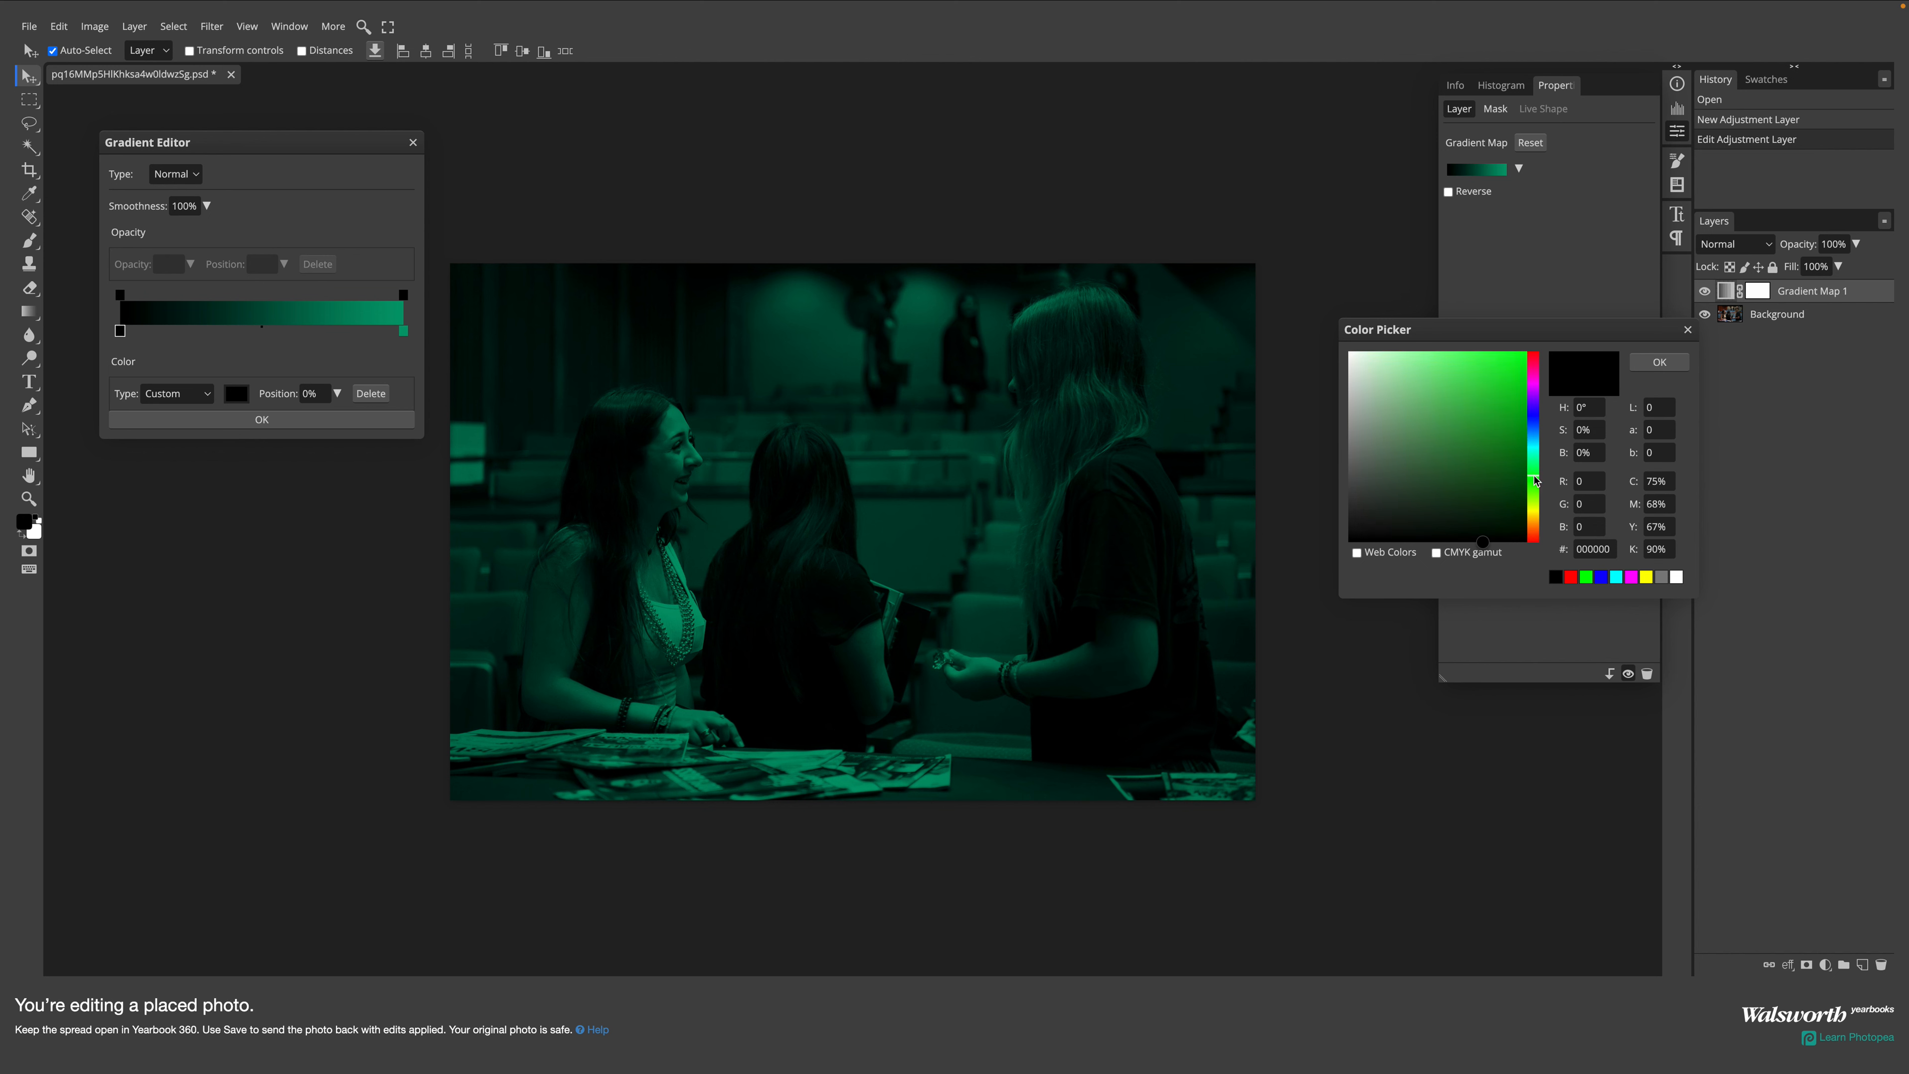
pyautogui.doubleClick(1667, 481)
pyautogui.write('88')
pyautogui.press('Tab')
pyautogui.write('11')
pyautogui.press('Tab')
pyautogui.write('74')
pyautogui.press('Tab')
pyautogui.write('1')
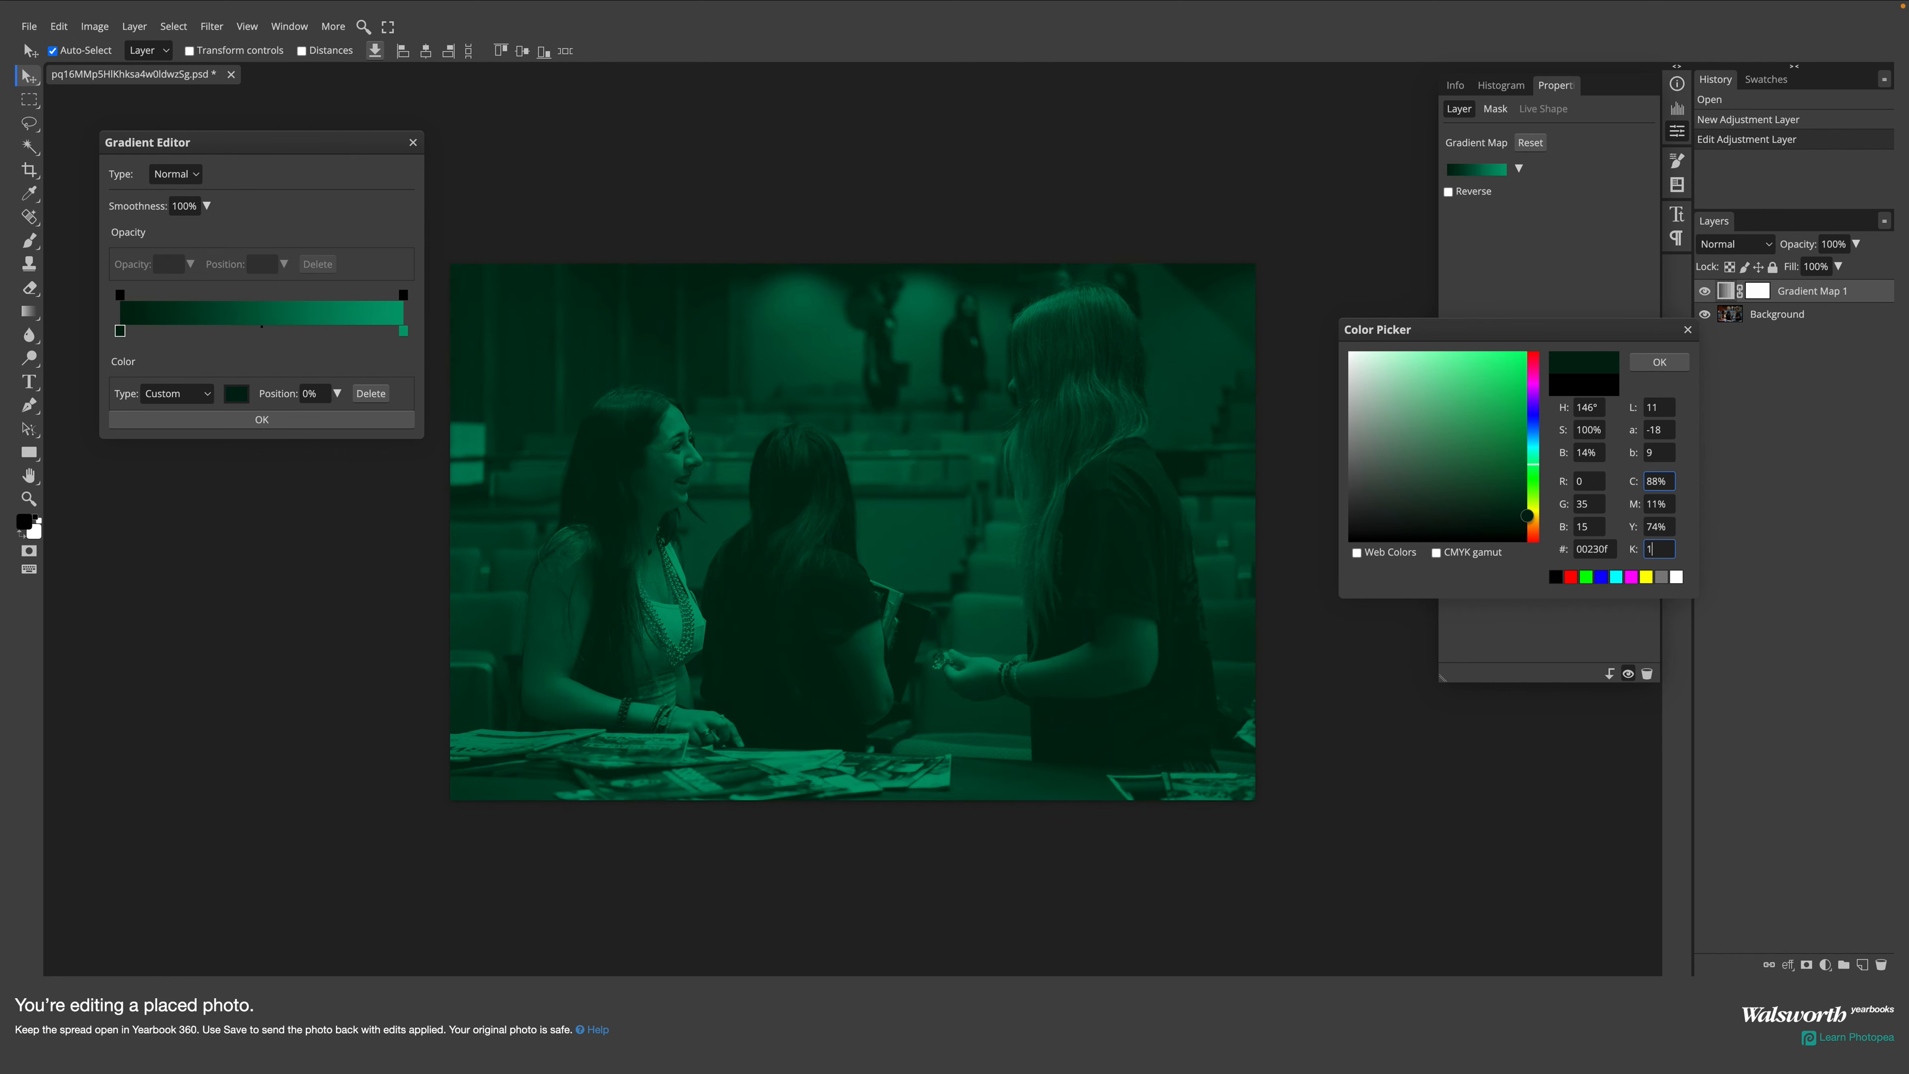
# - Change the shadow stop to the muted dark green 1f3d34 and apply the edited gradient
pyautogui.click(1663, 482)
pyautogui.moveTo(1518, 429); pyautogui.dragTo(1434, 499)
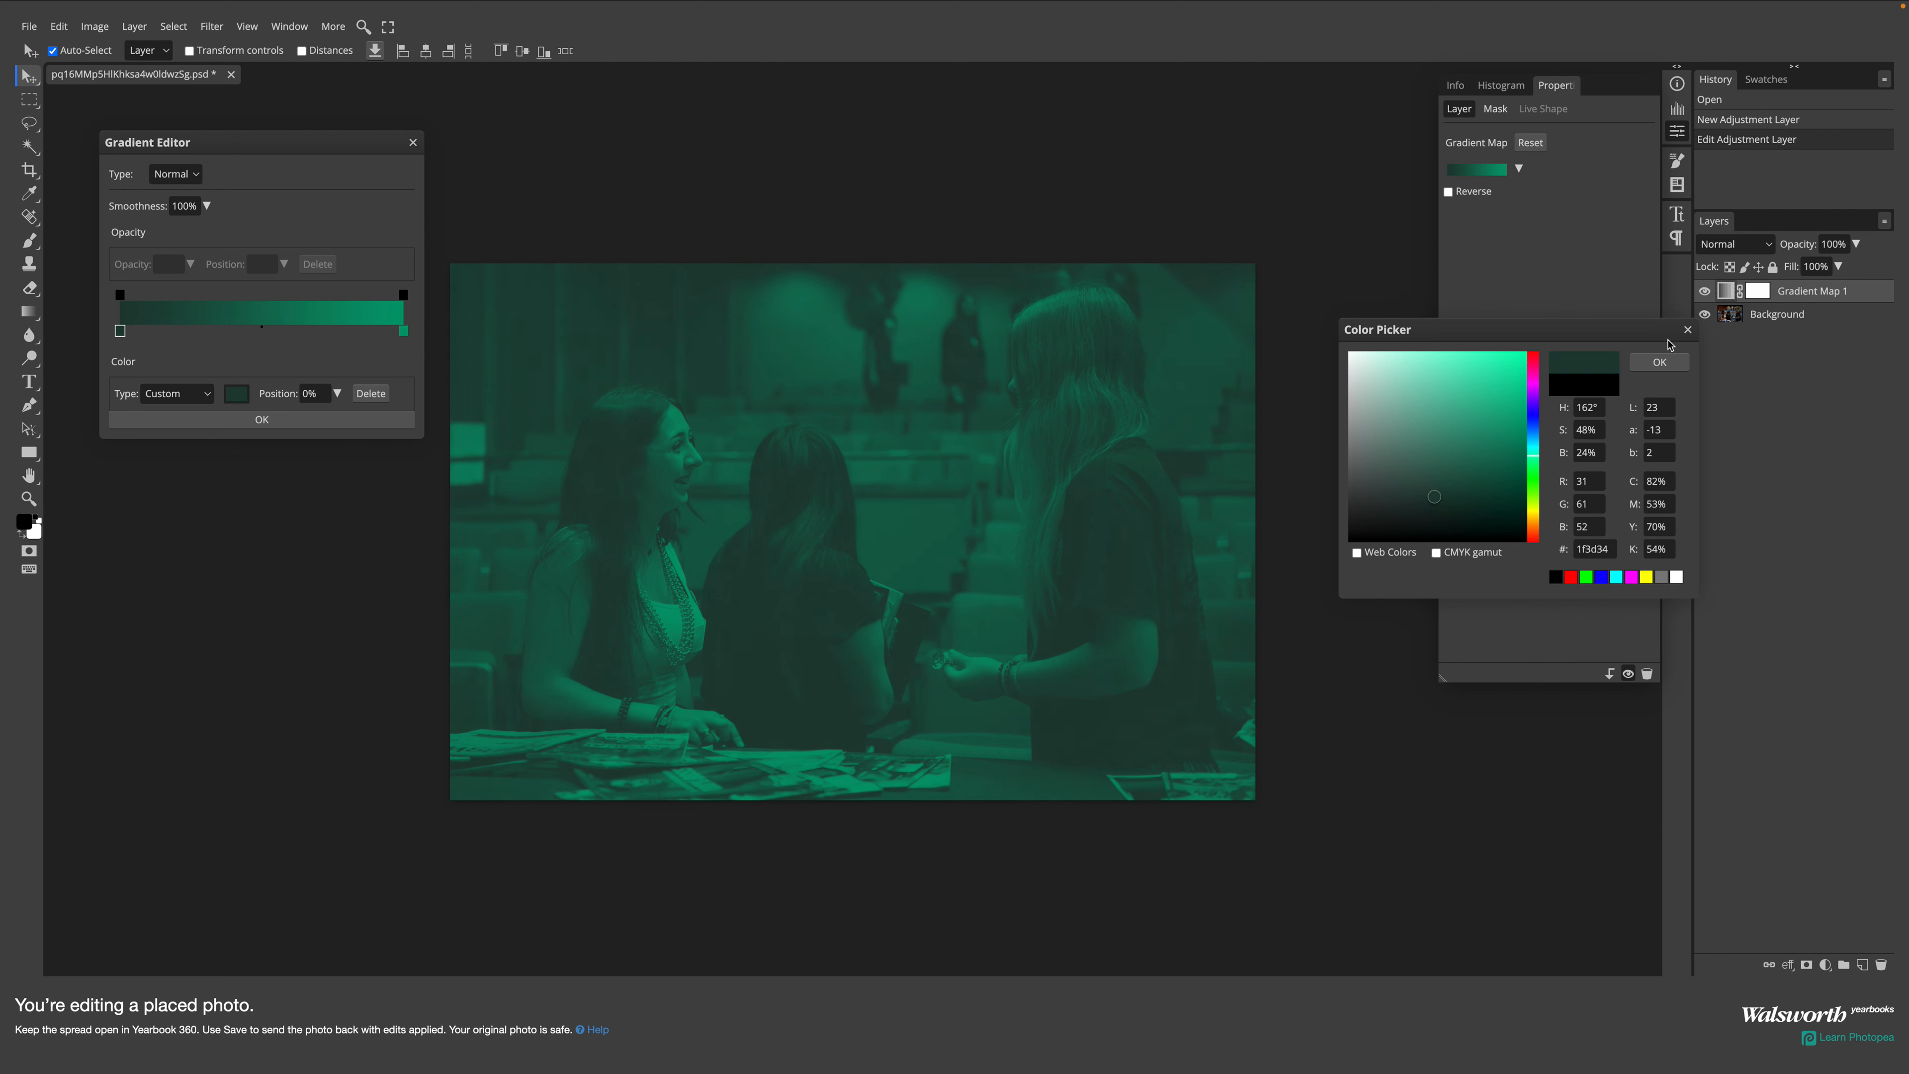
pyautogui.click(1659, 362)
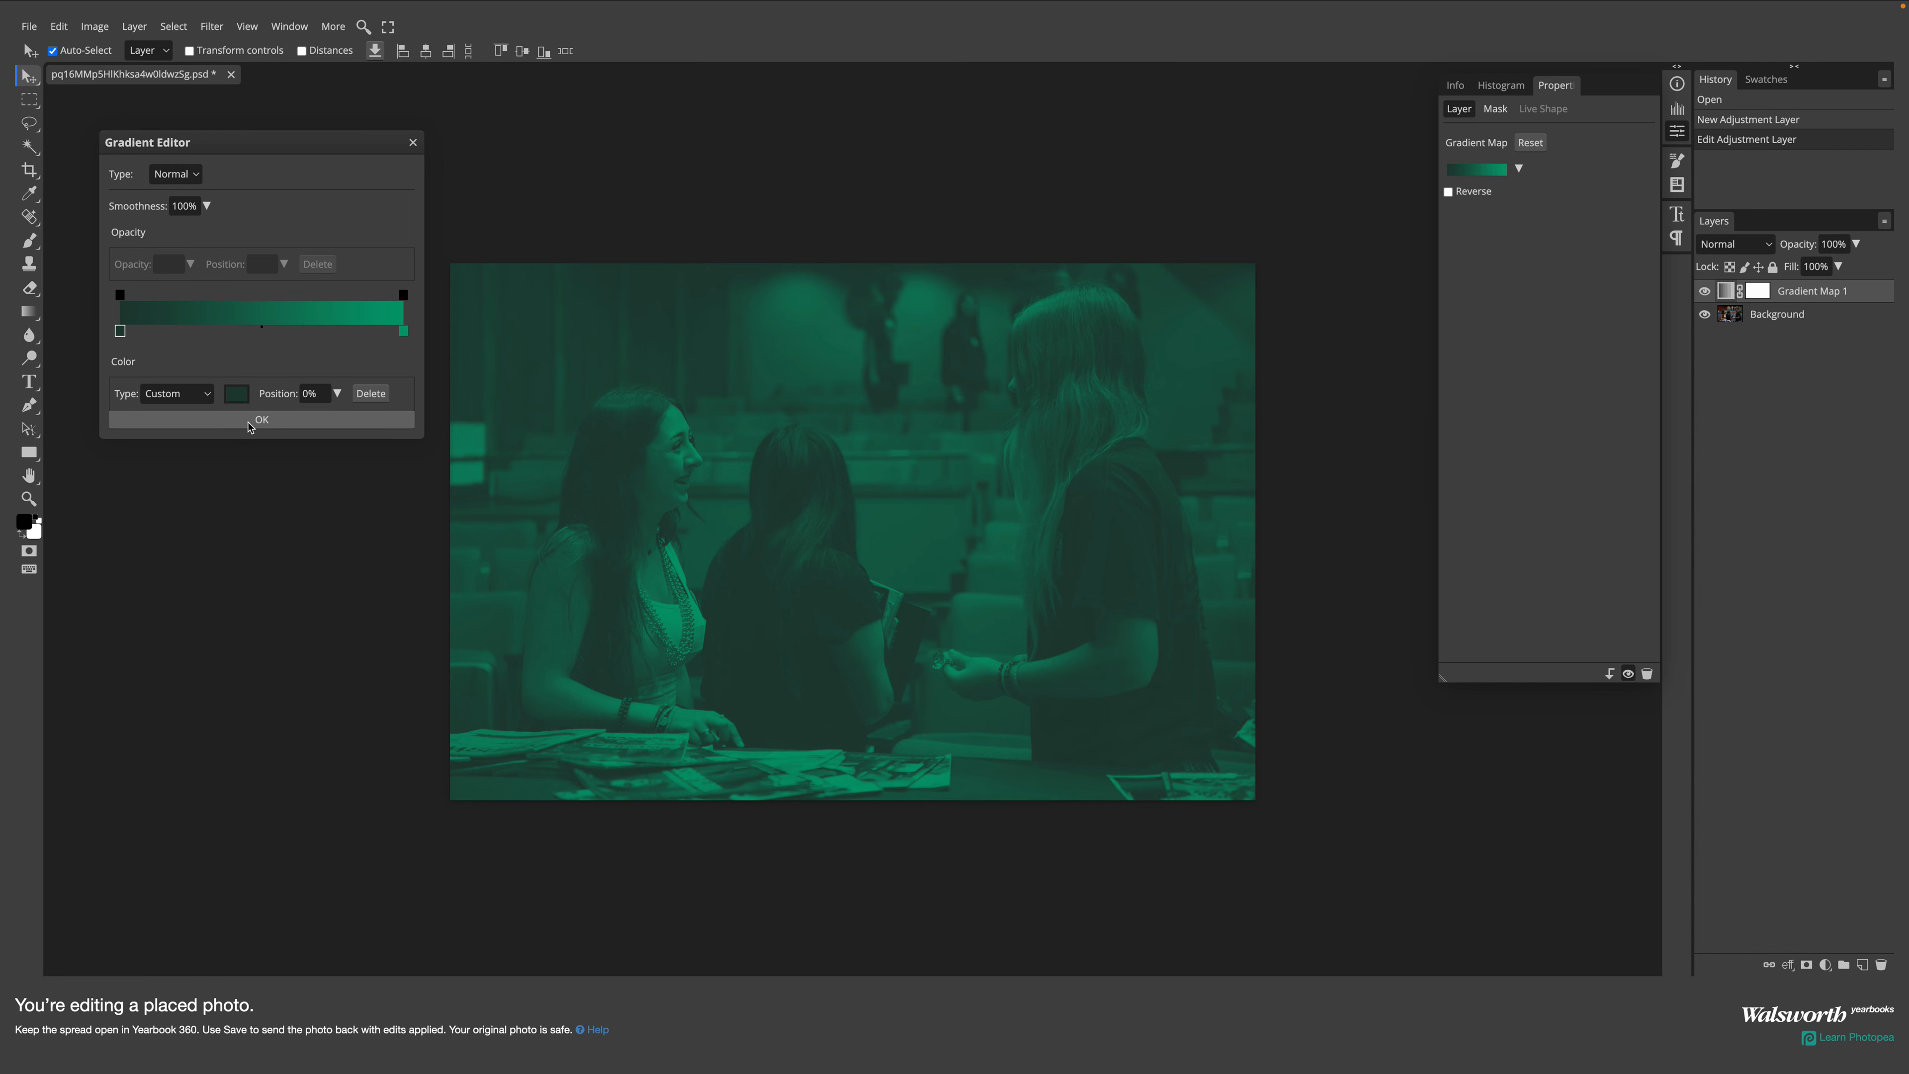
pyautogui.click(257, 425)
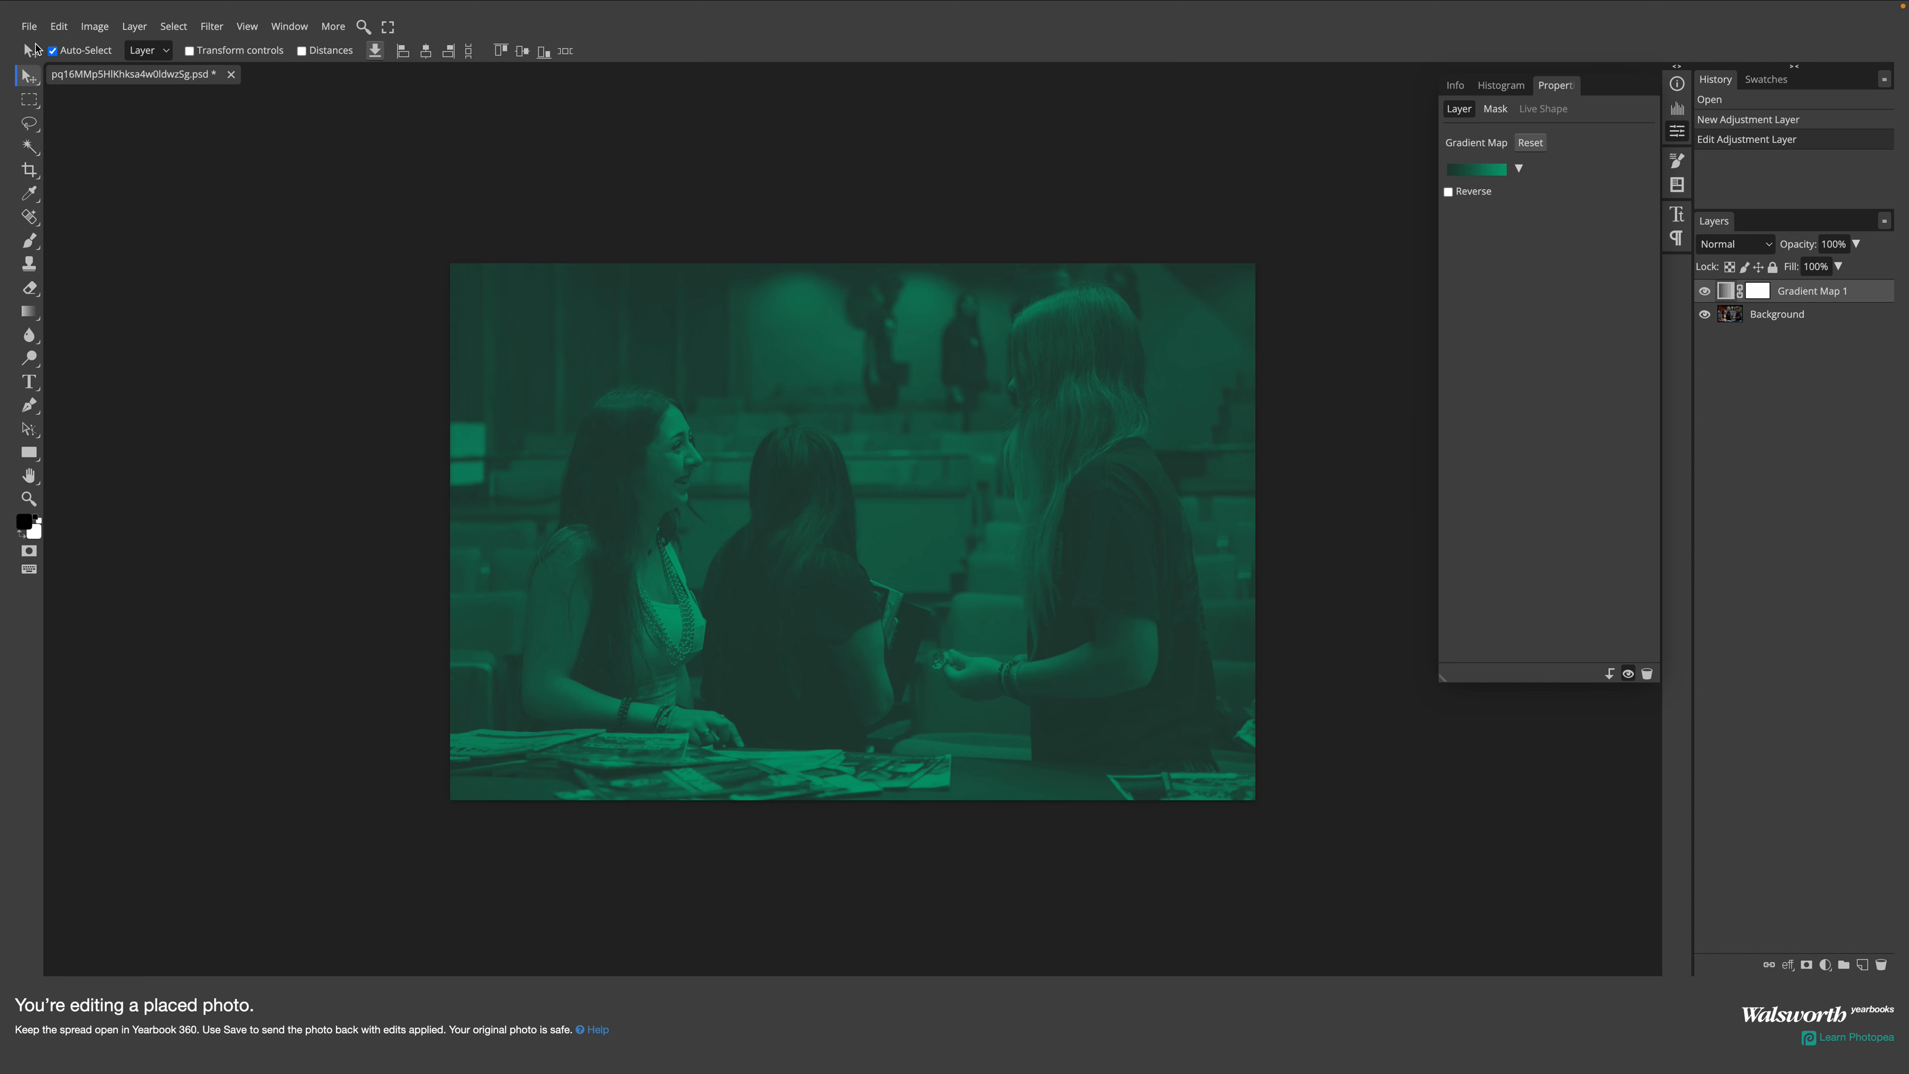
# - Save the green Photopea edit back to the yearbook spread as a PNG and deselect the updated photo
pyautogui.click(28, 26)
pyautogui.moveTo(45, 47)
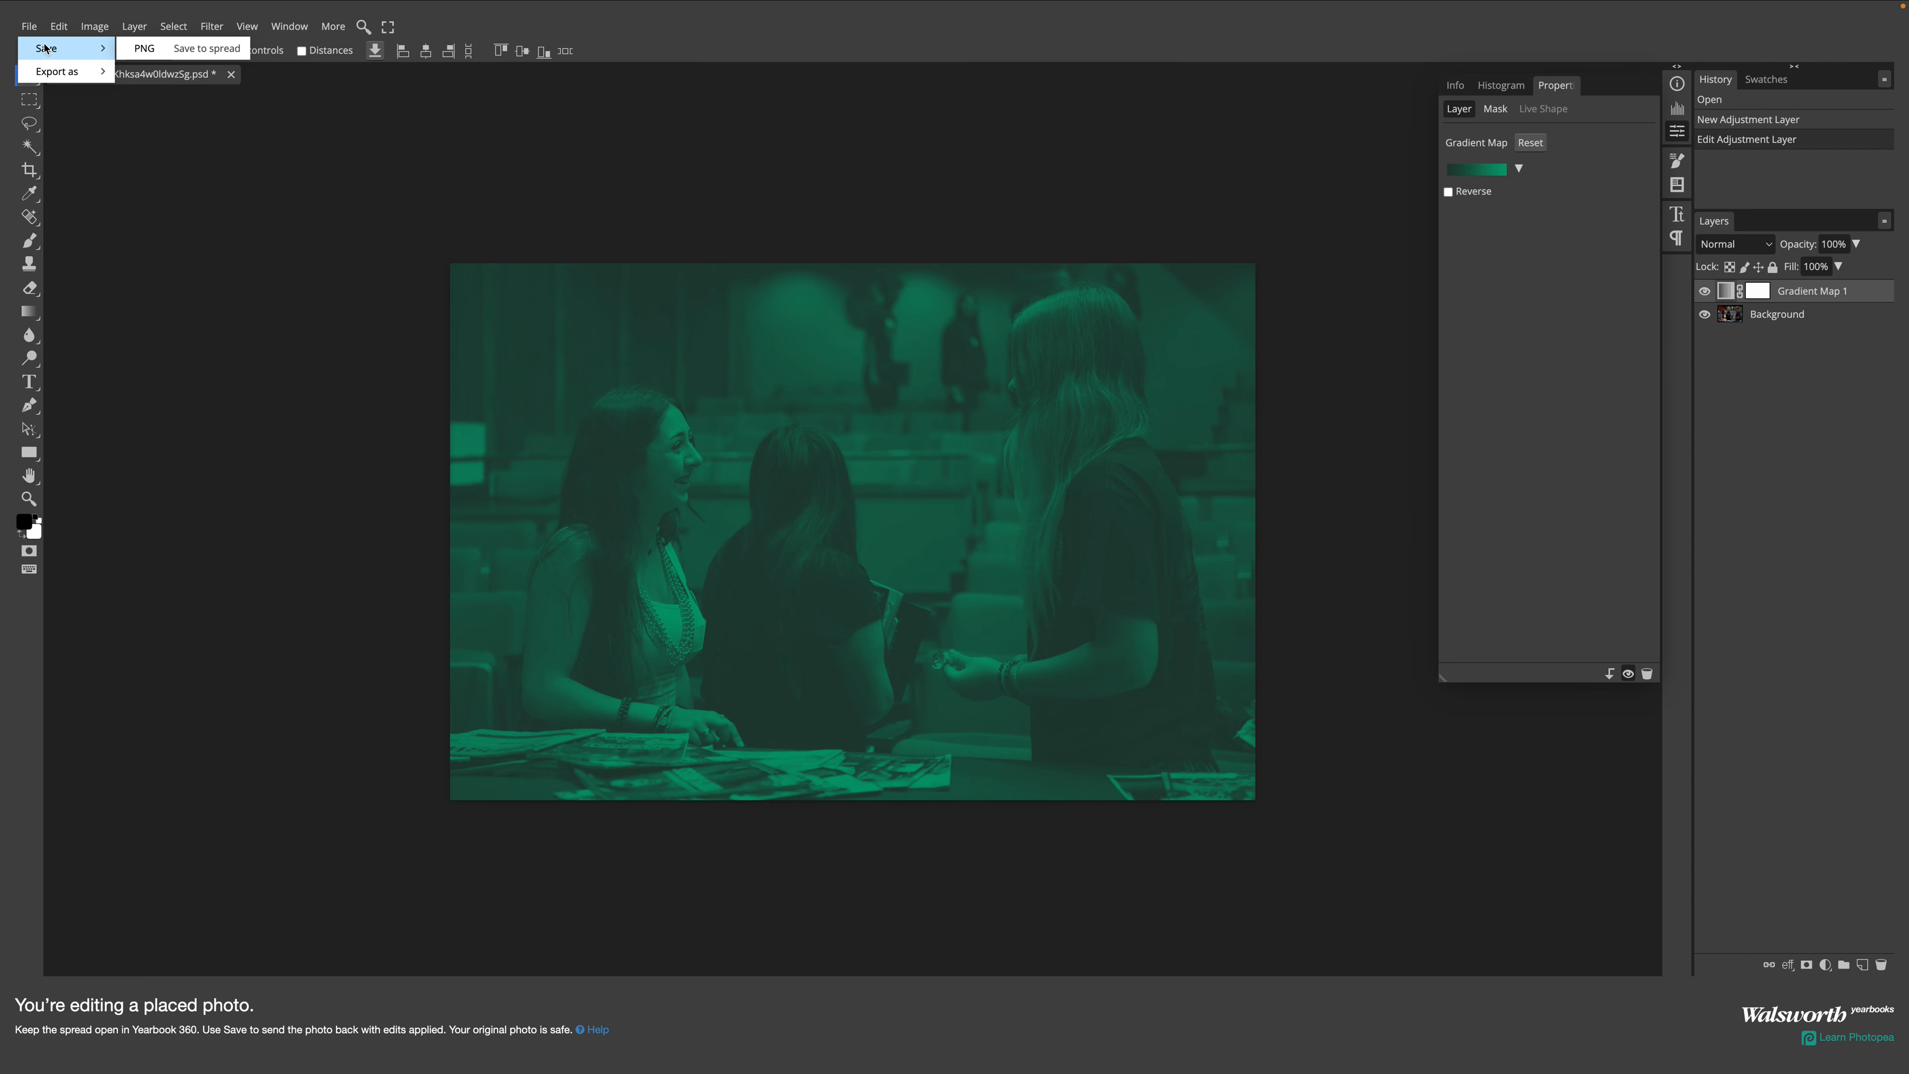
pyautogui.click(155, 47)
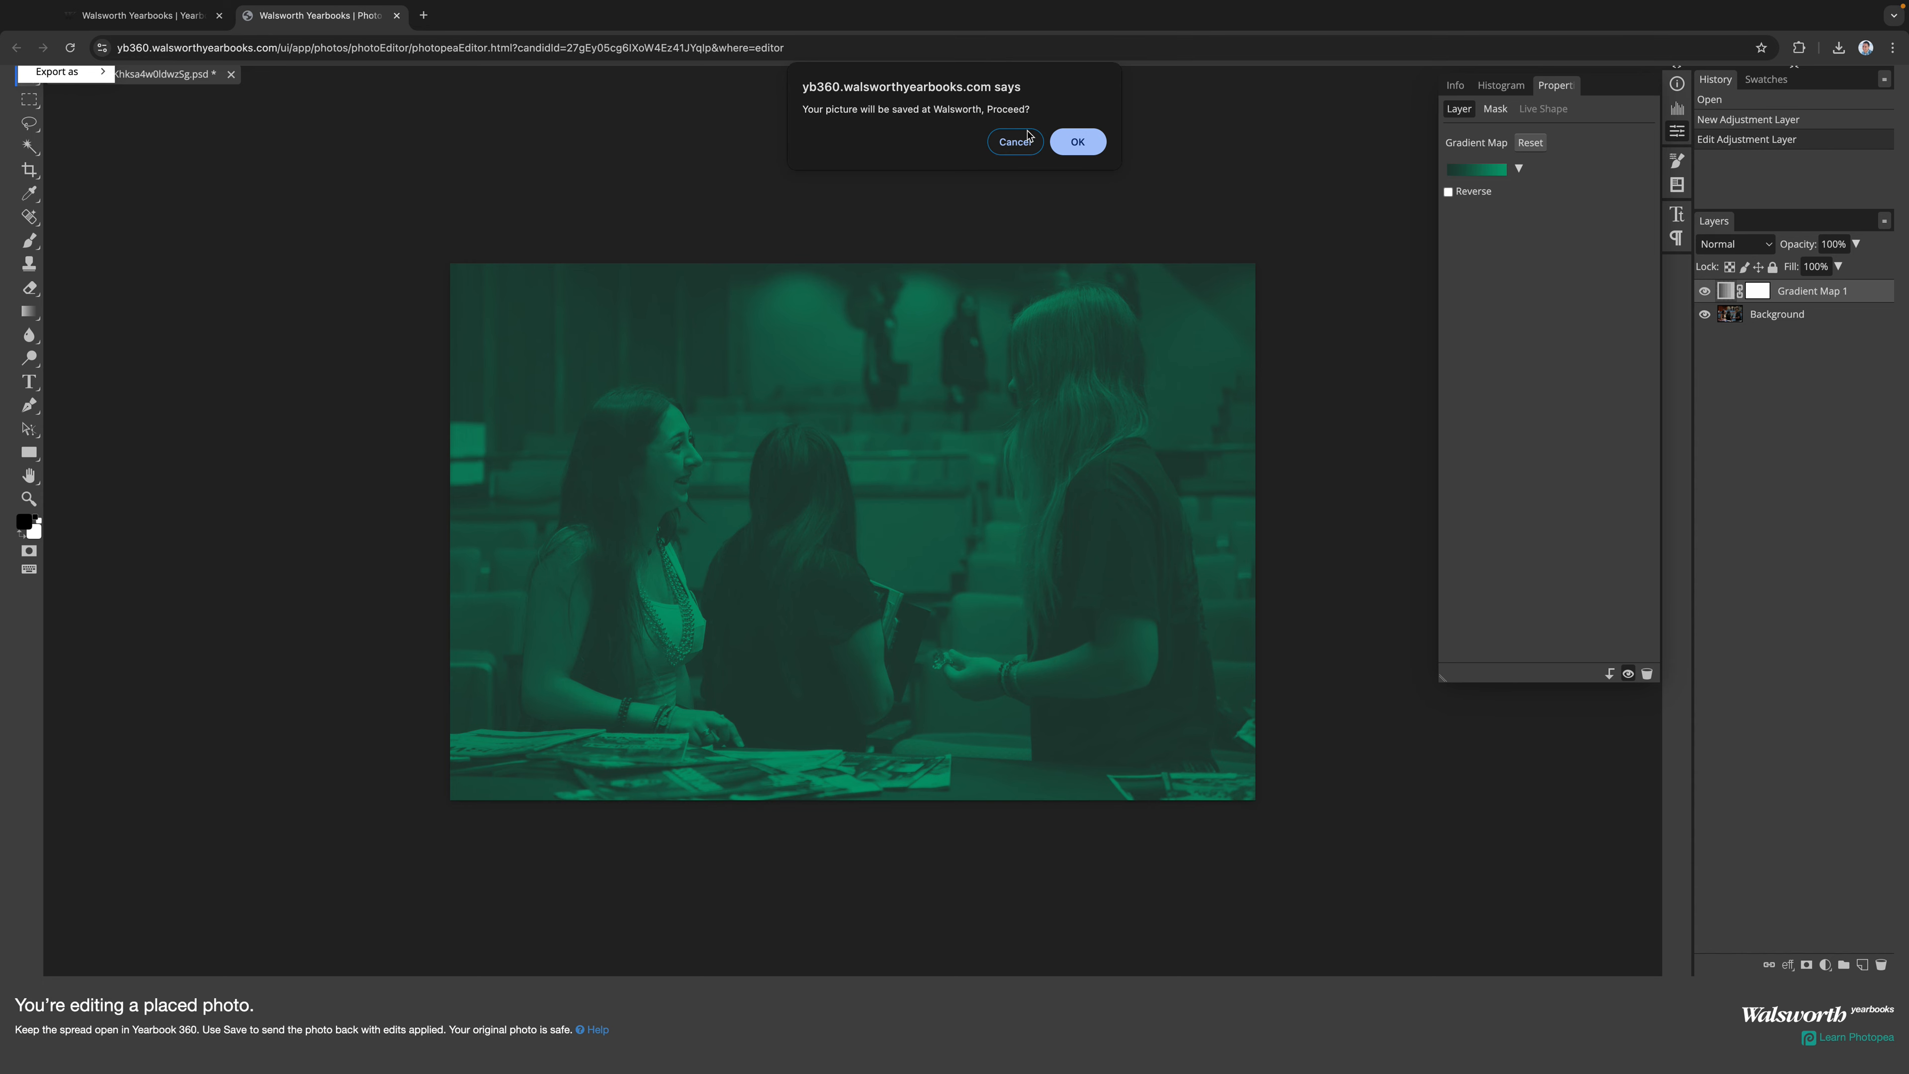
pyautogui.click(1075, 141)
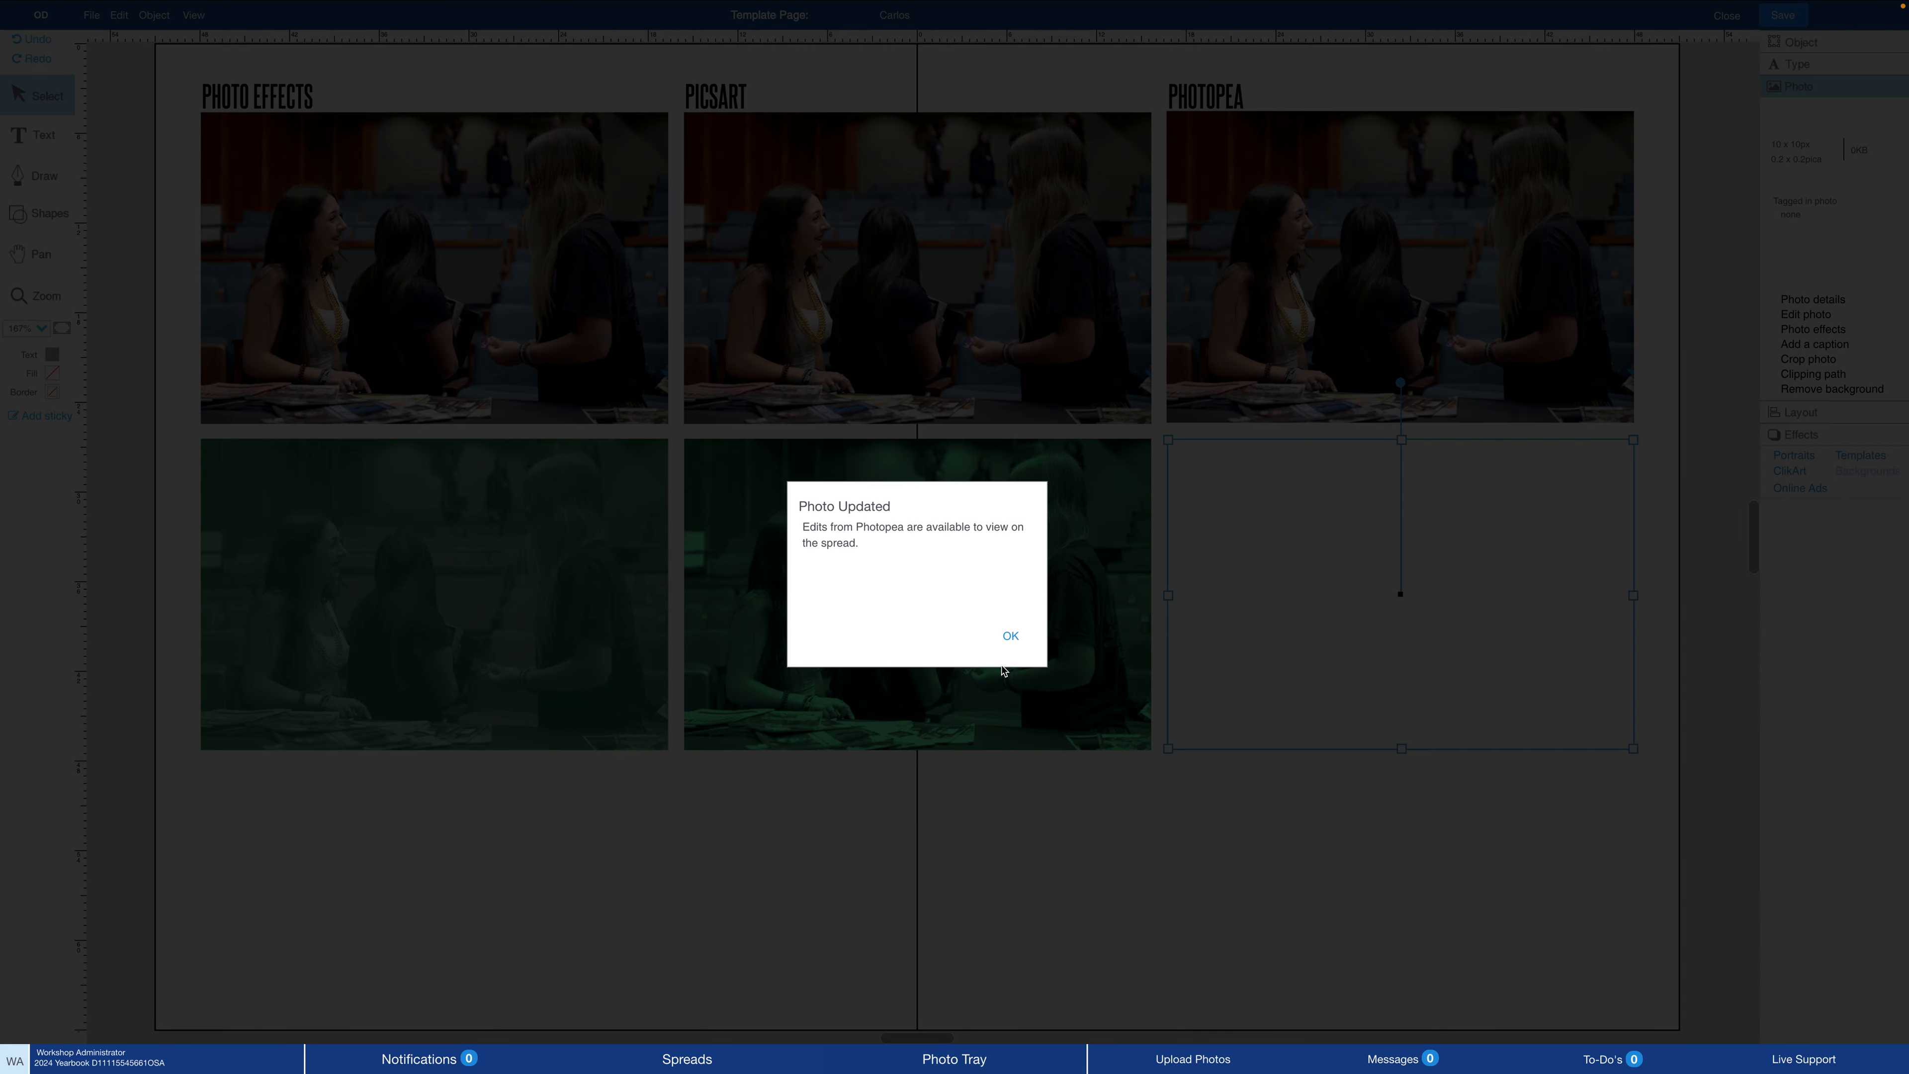
pyautogui.click(1012, 636)
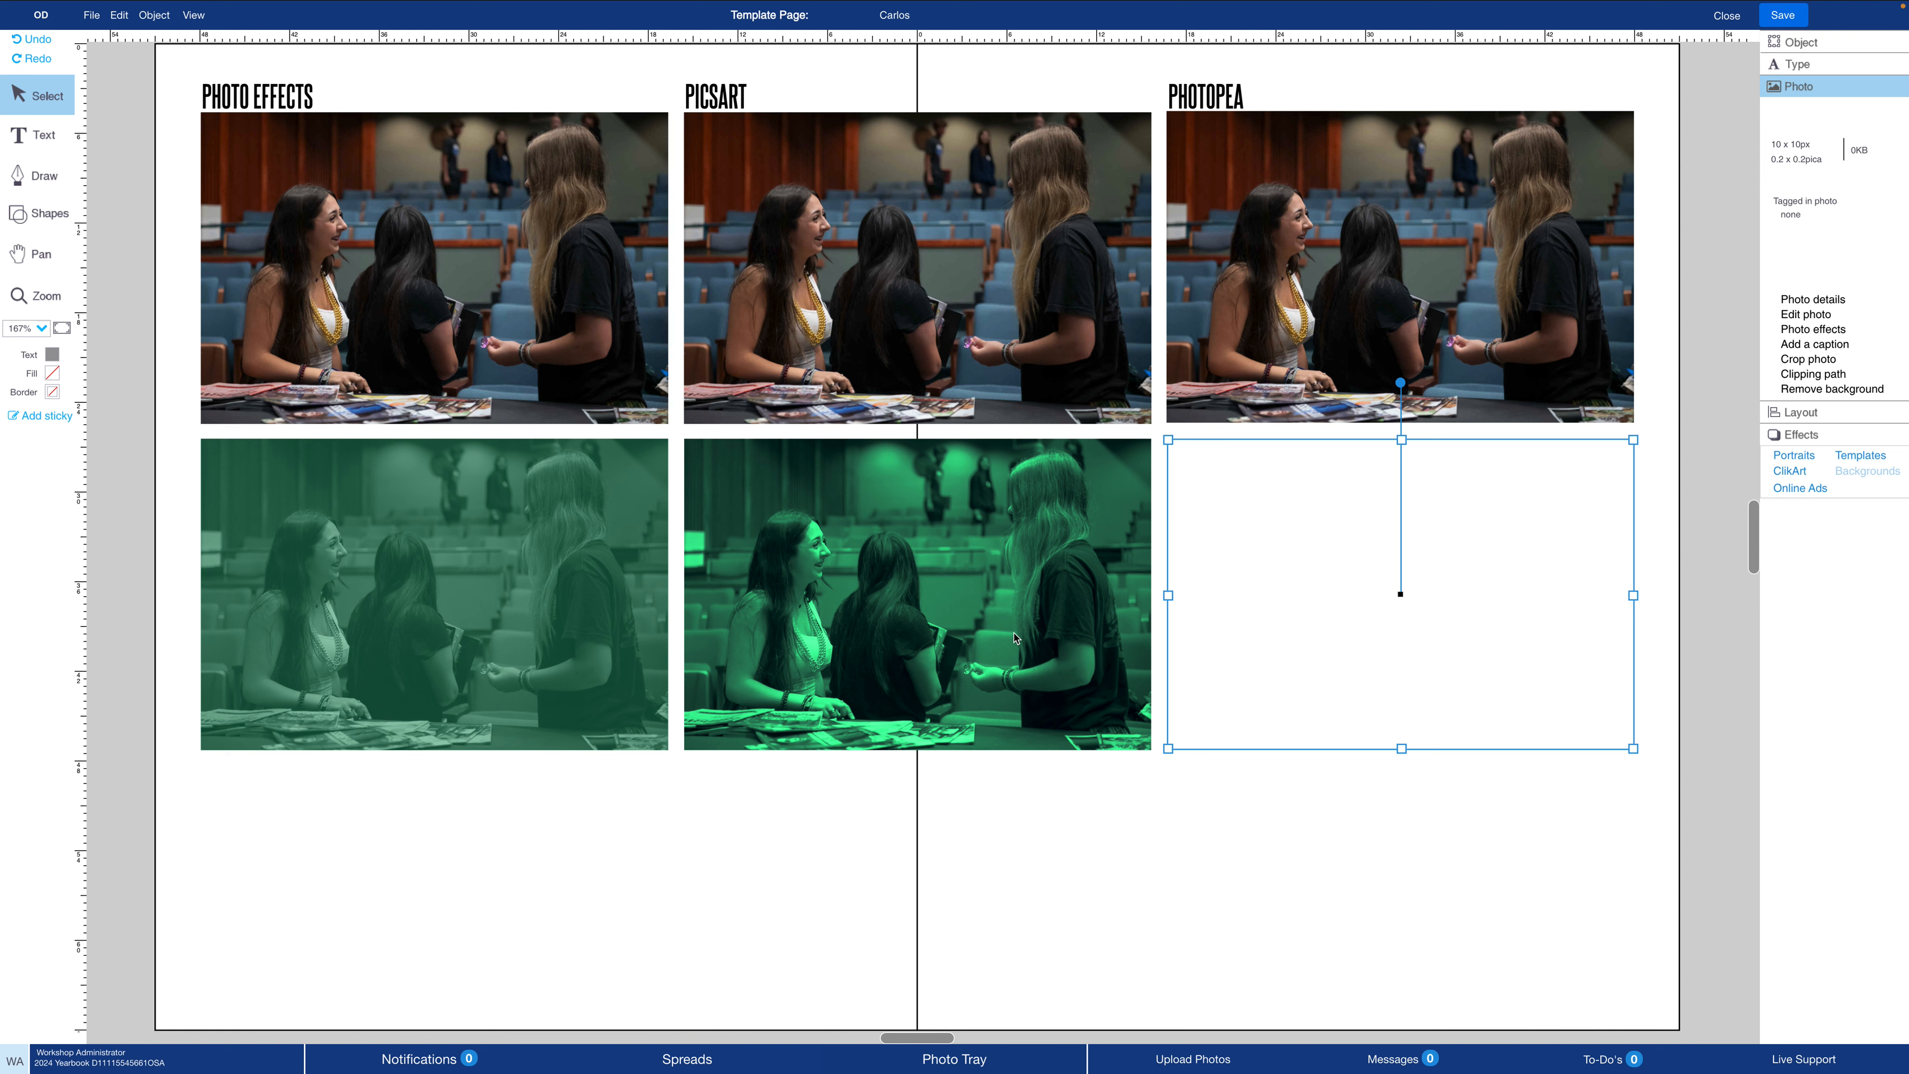
pyautogui.click(1410, 817)
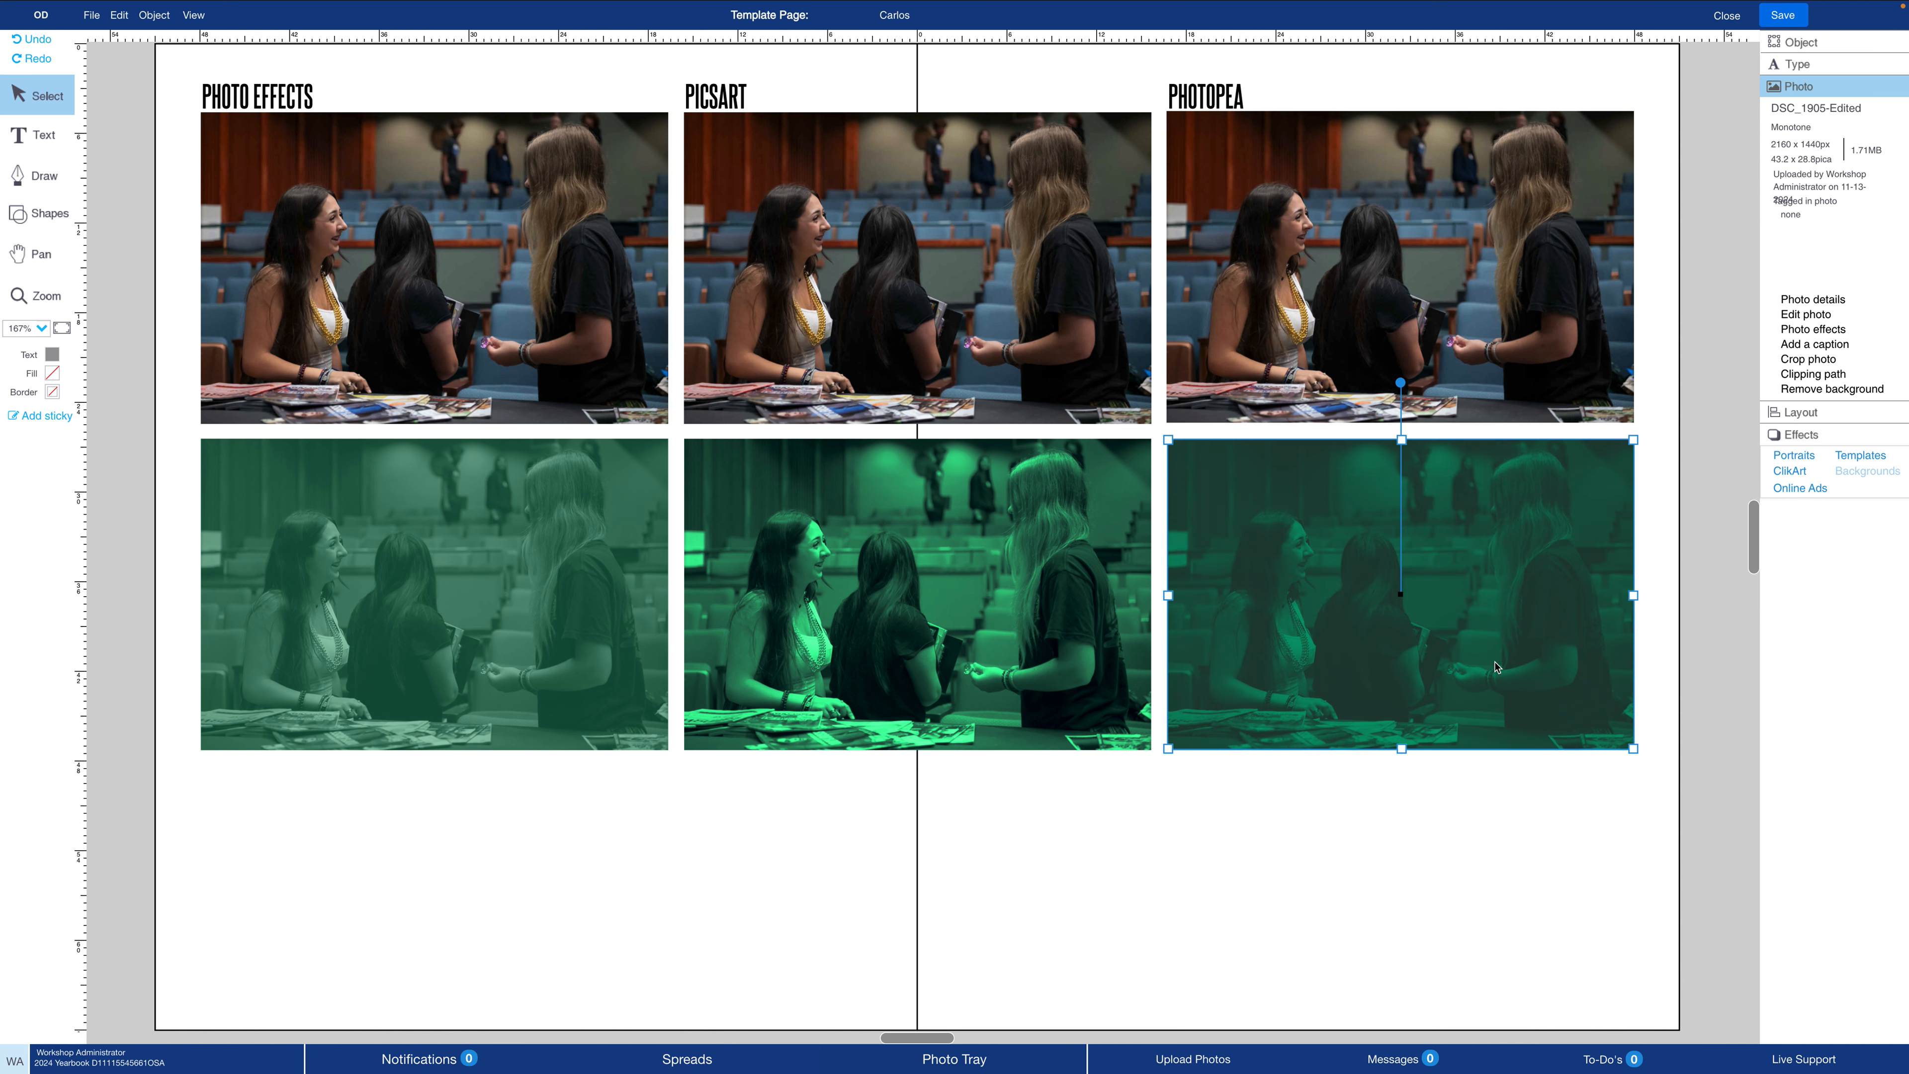
# - Try adding a Brightness photo effect to the green Photopea version, then turn the effect off
pyautogui.click(1444, 641)
pyautogui.click(1822, 333)
pyautogui.click(1599, 87)
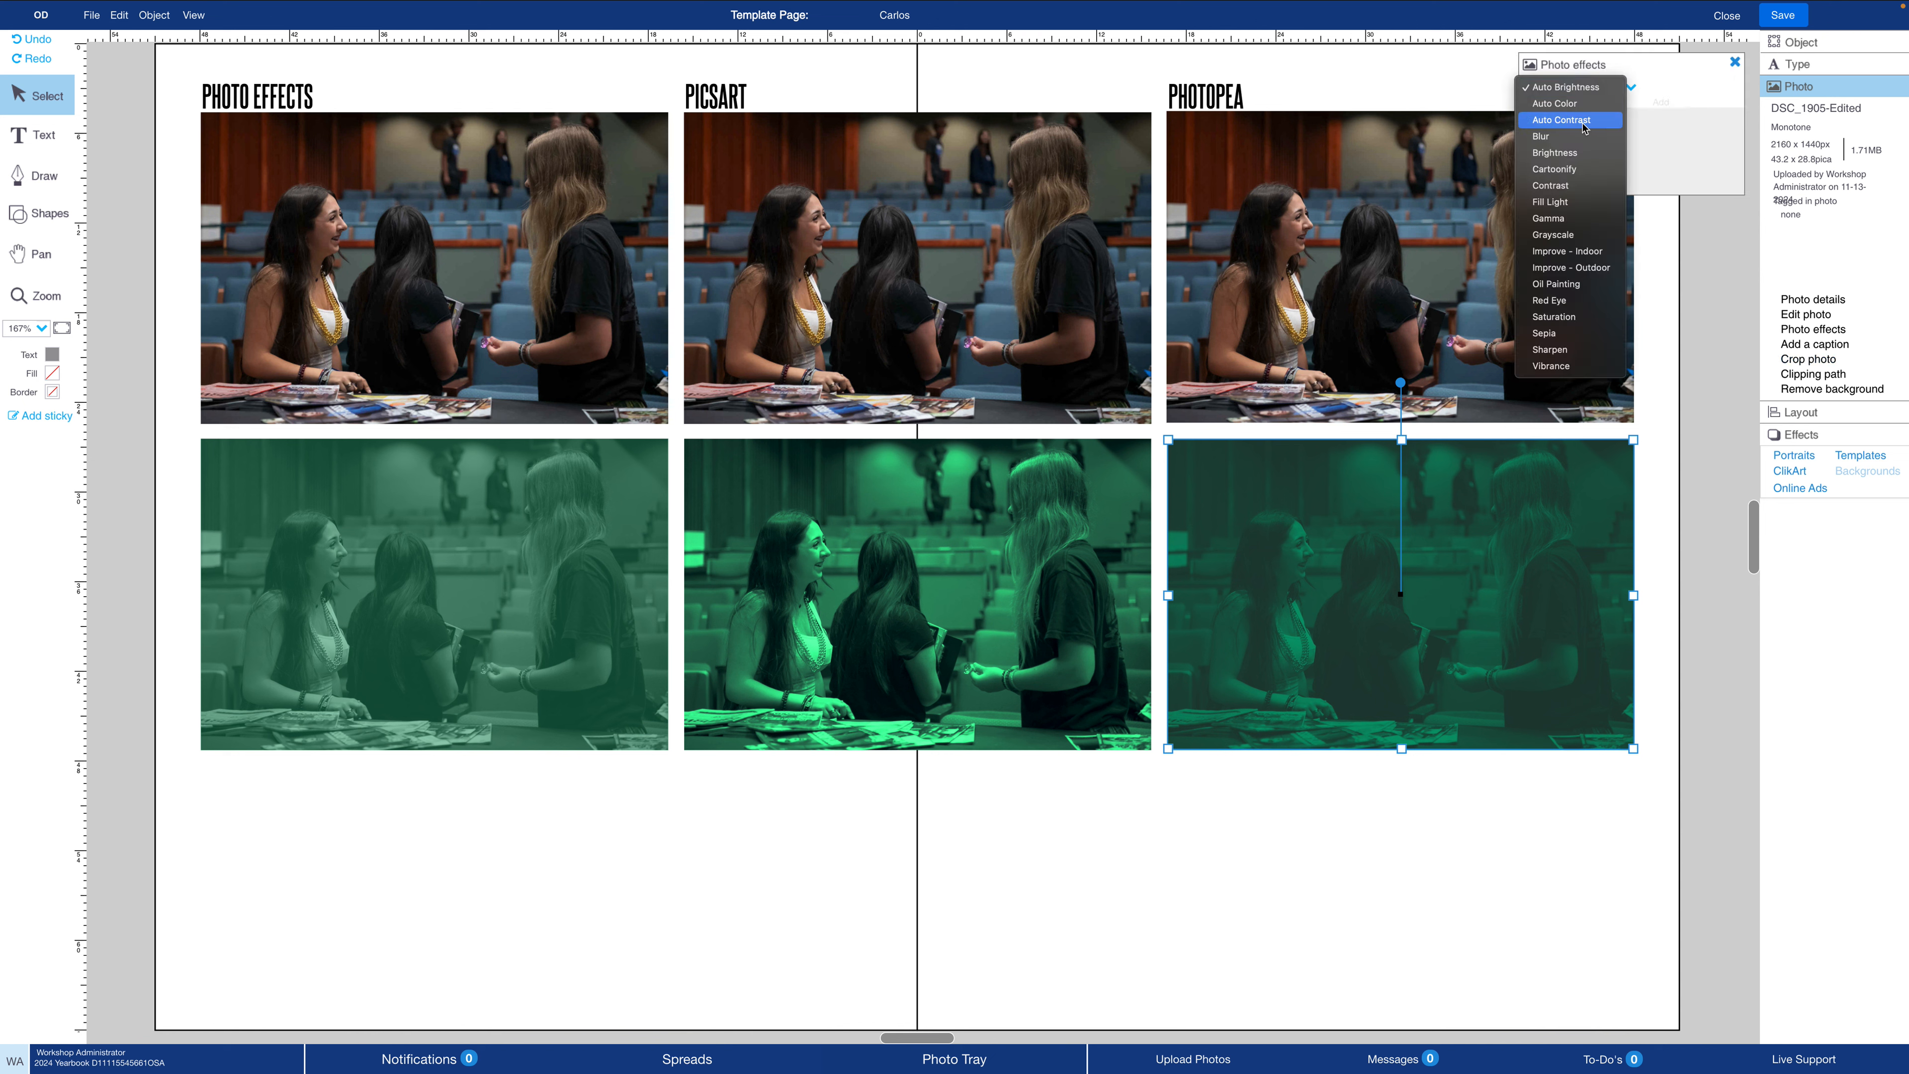
pyautogui.click(1554, 153)
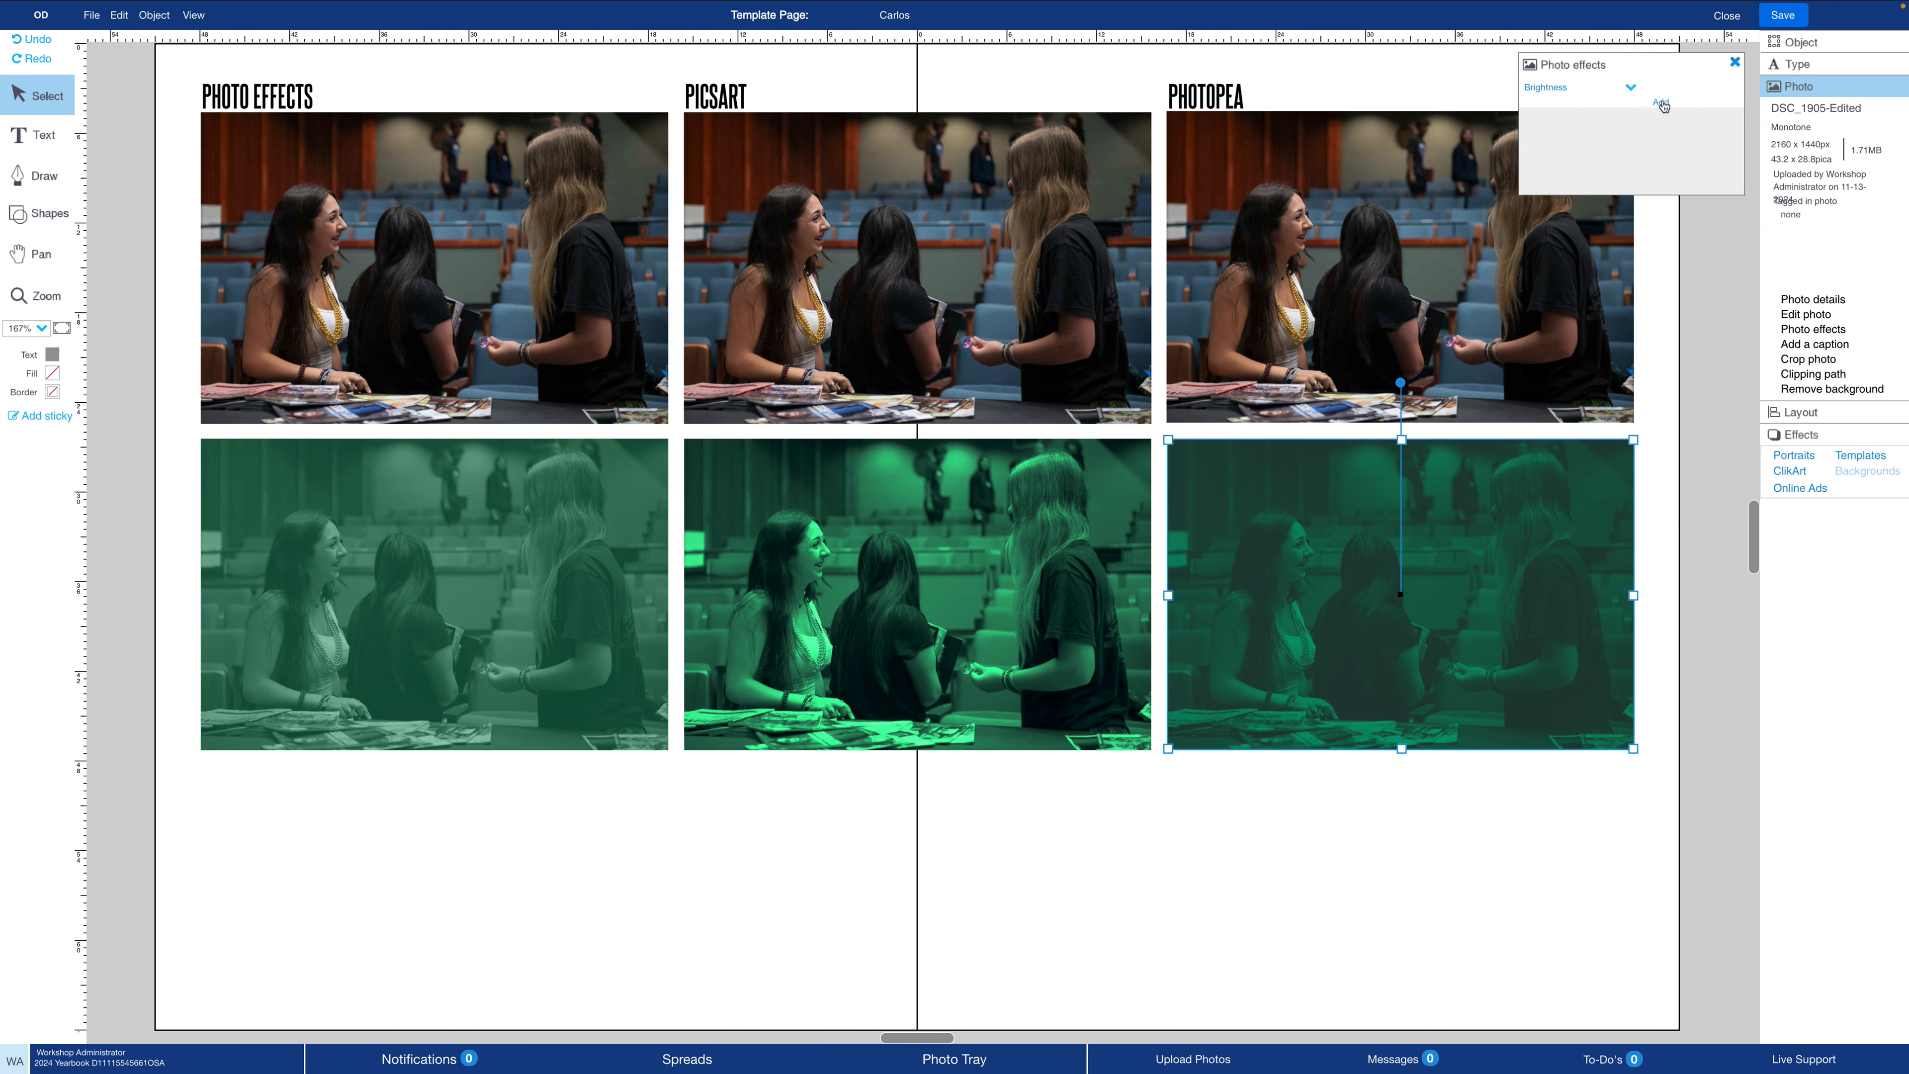
pyautogui.click(1661, 103)
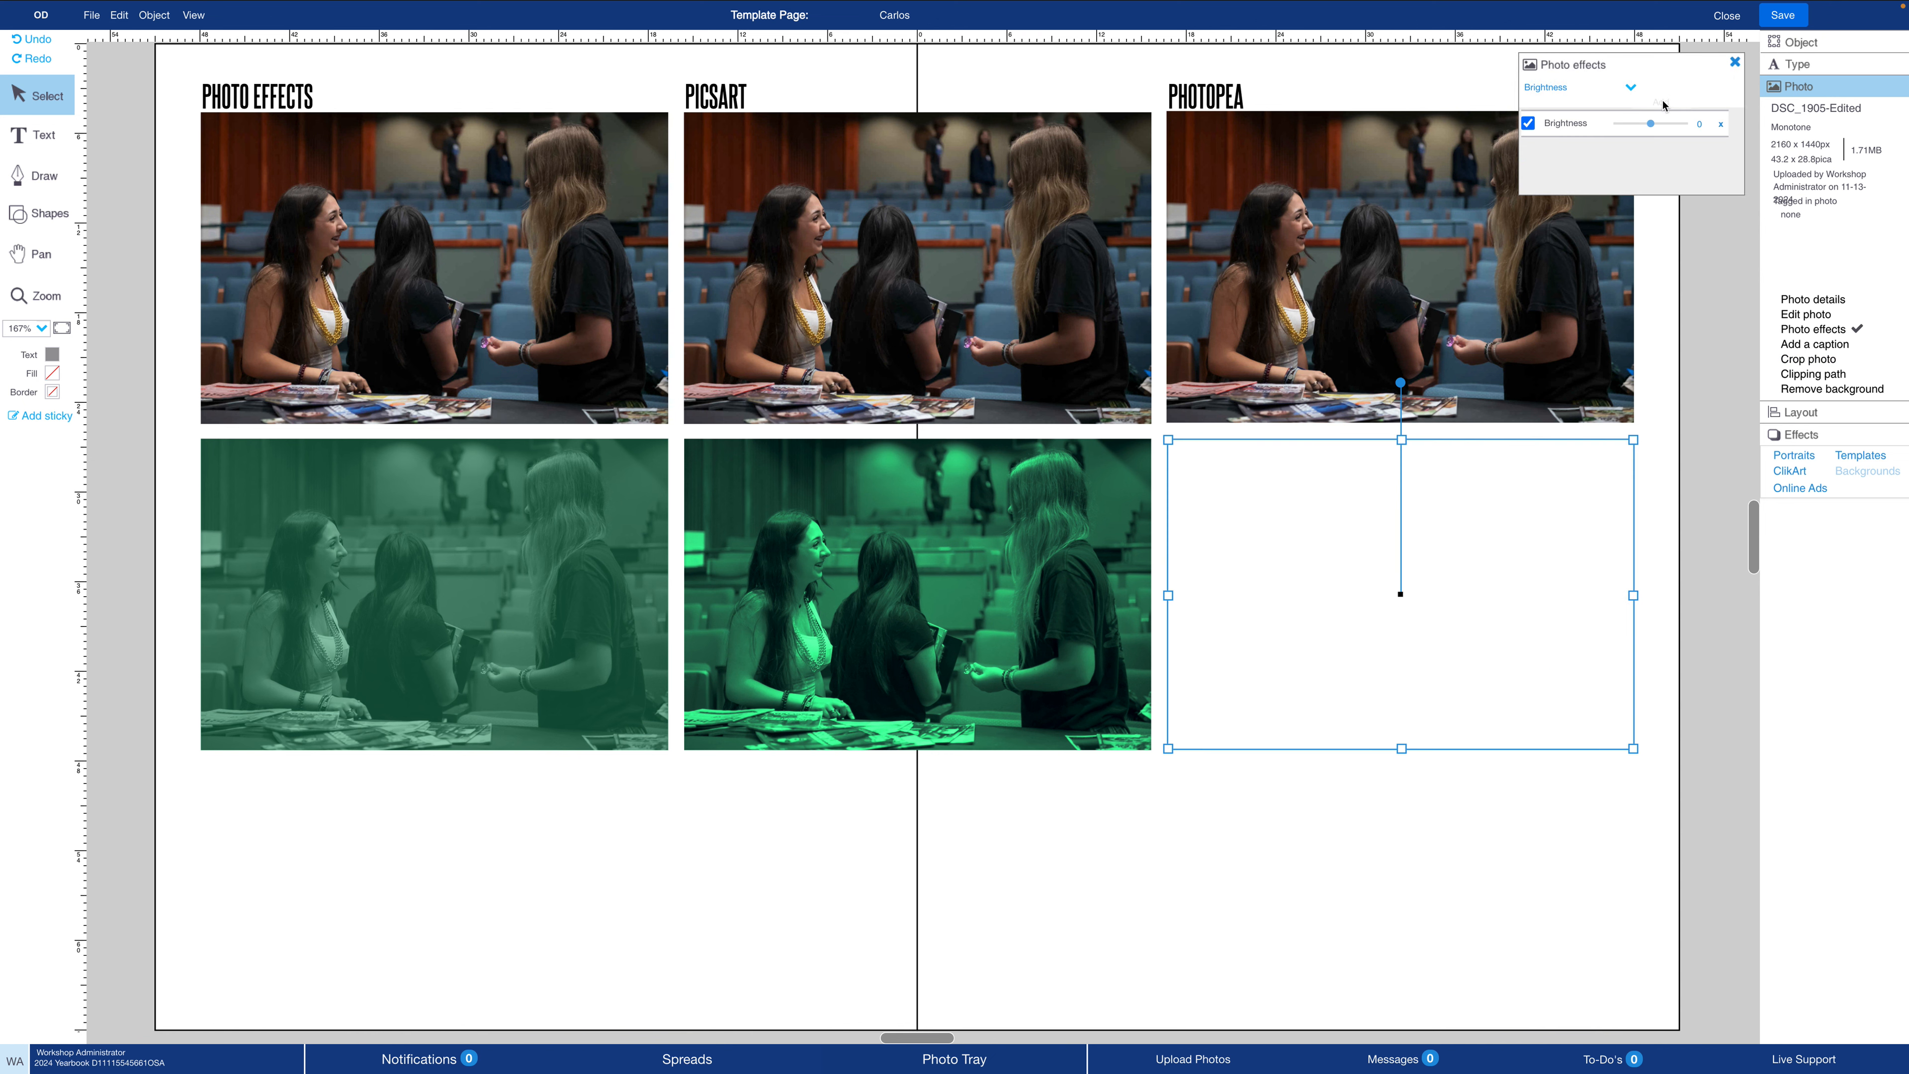
pyautogui.click(1527, 124)
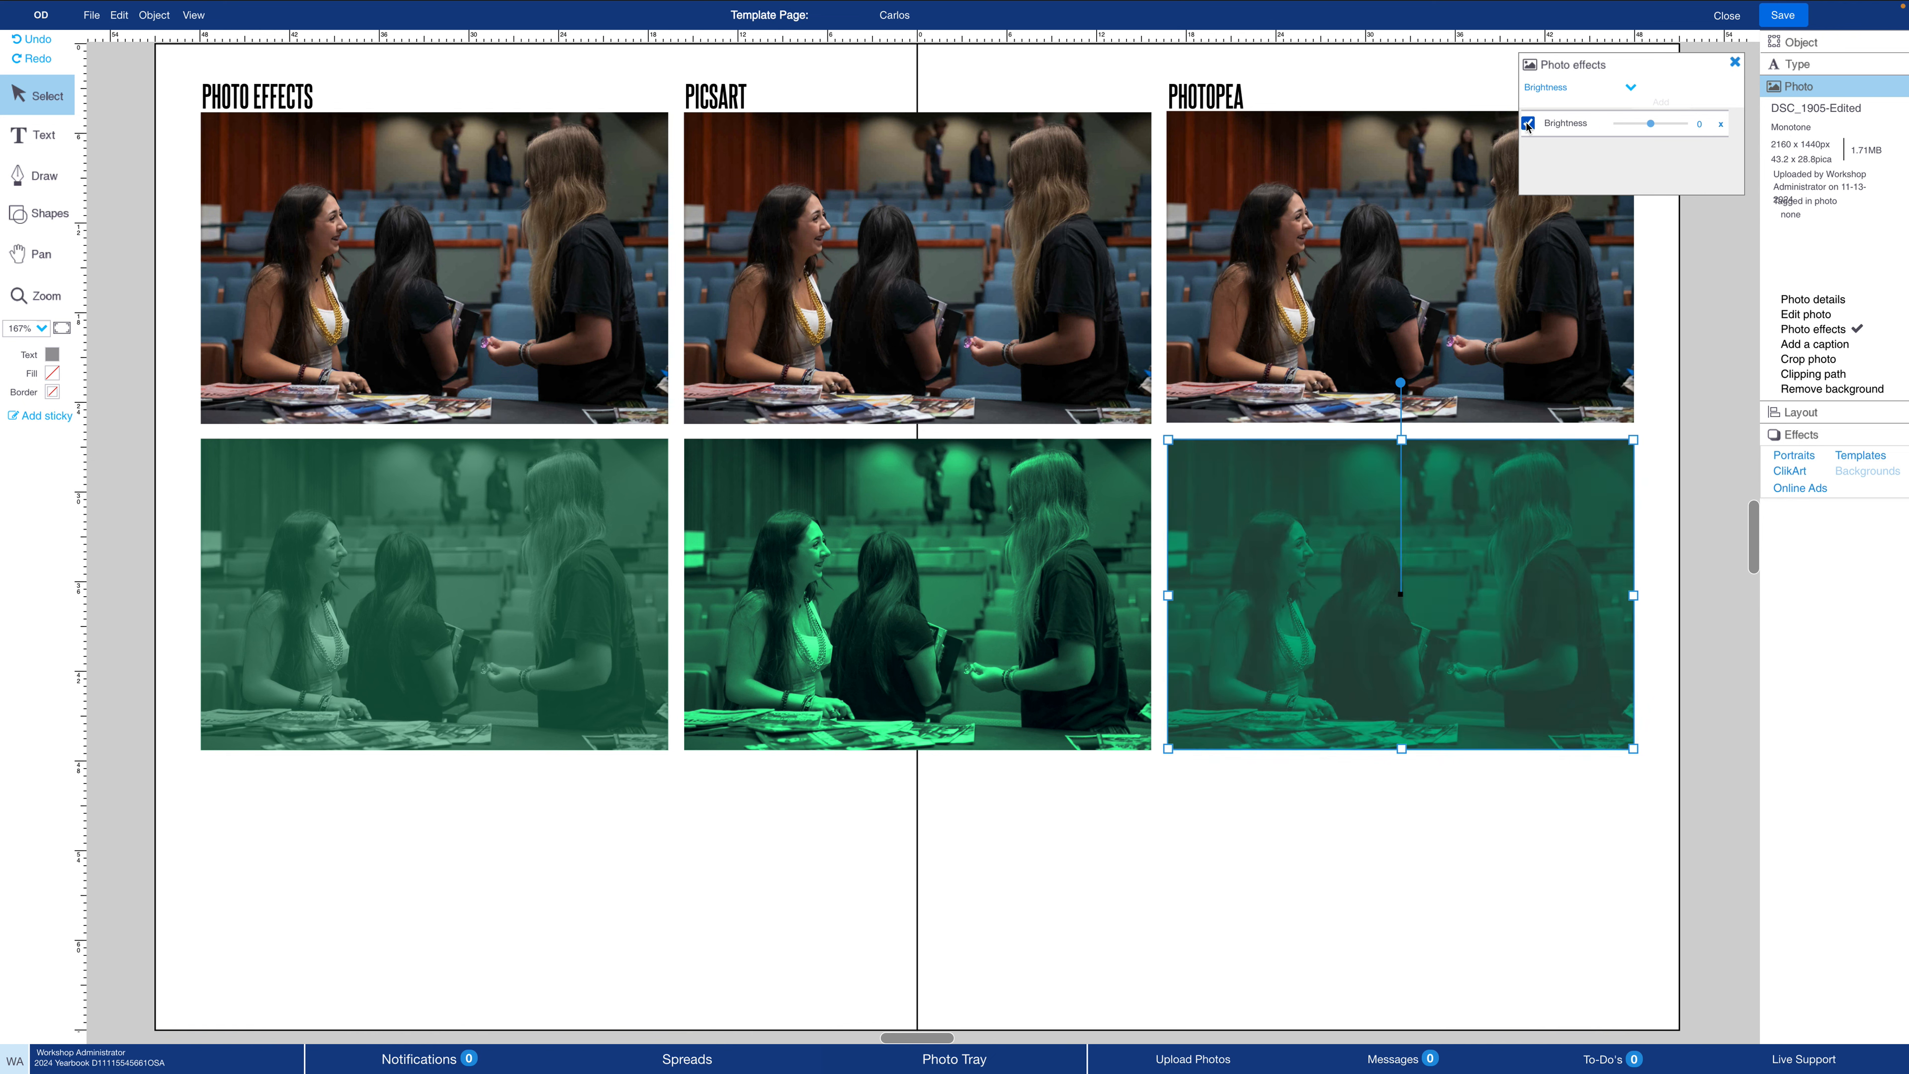
pyautogui.click(1527, 124)
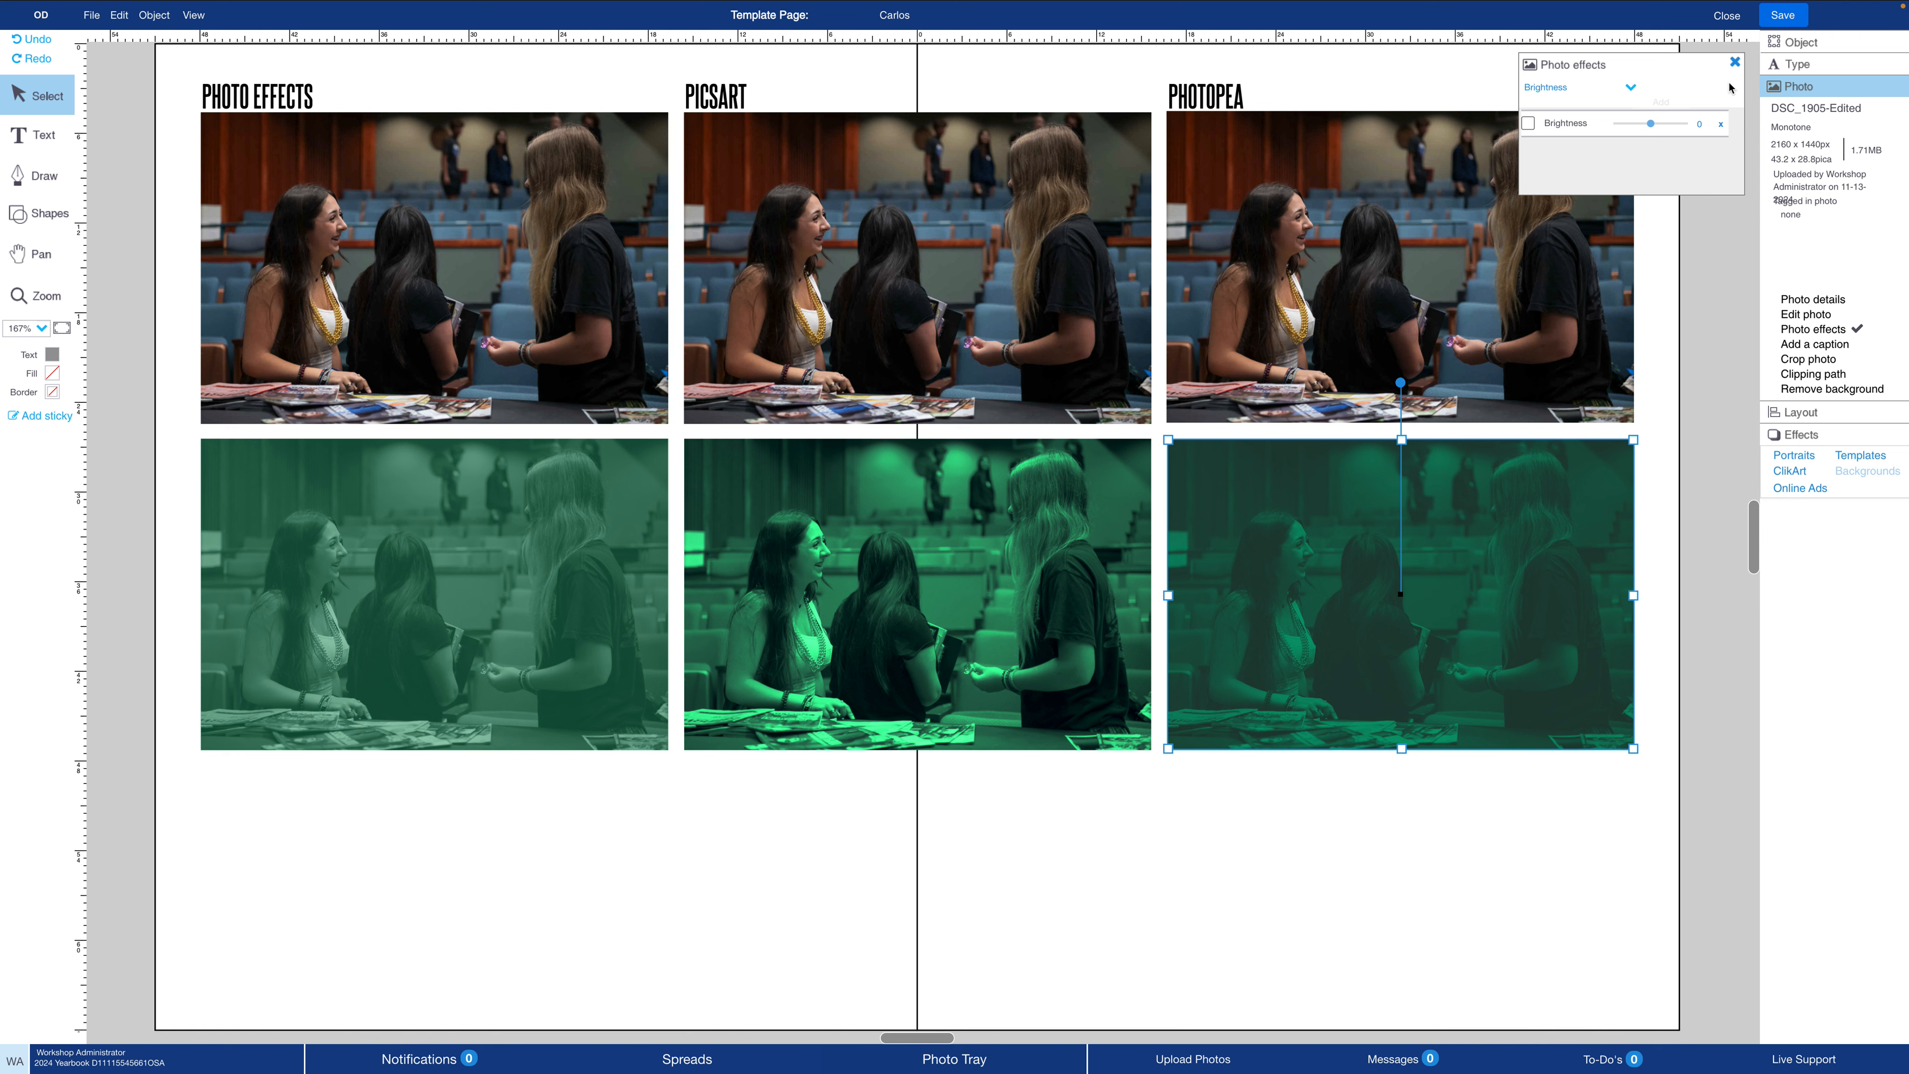
pyautogui.click(1734, 61)
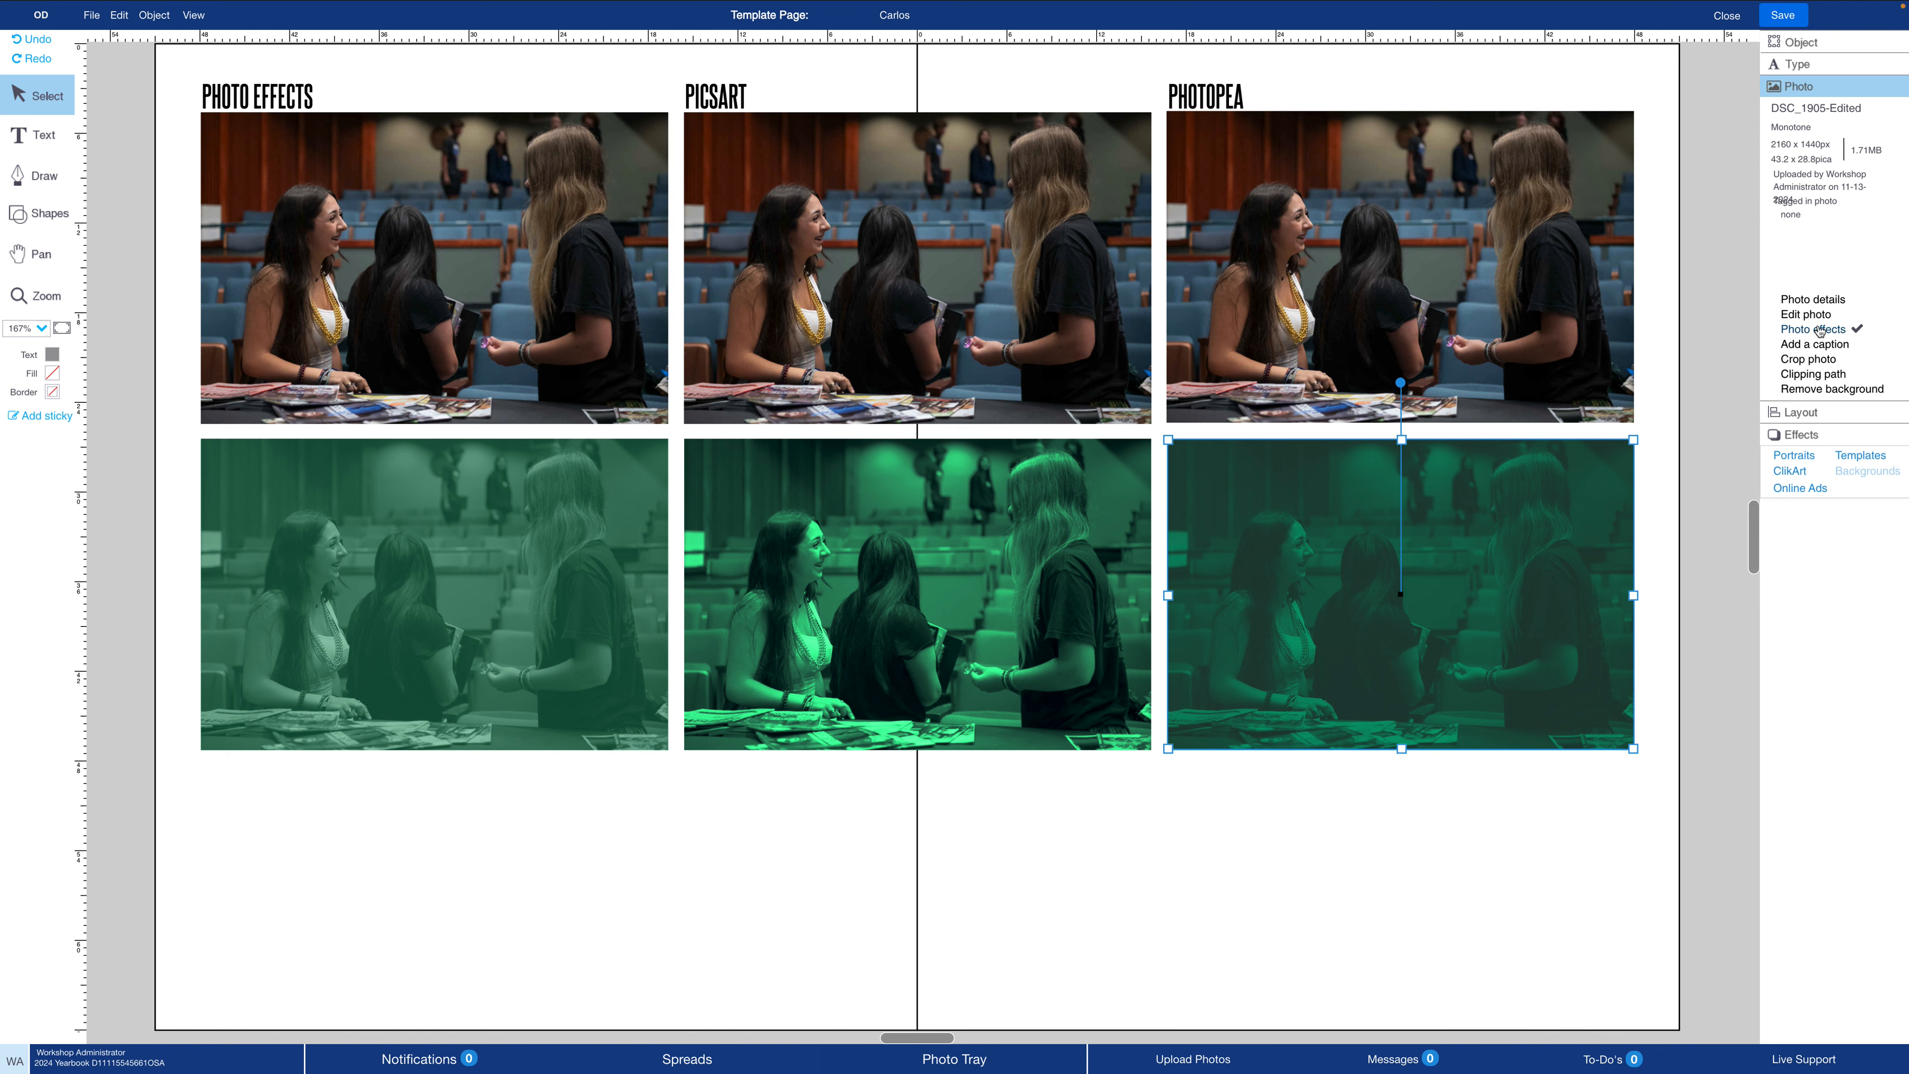
# - Compare the green Photo Effects, Picsart and Photopea versions side by side on the template page
pyautogui.click(1660, 618)
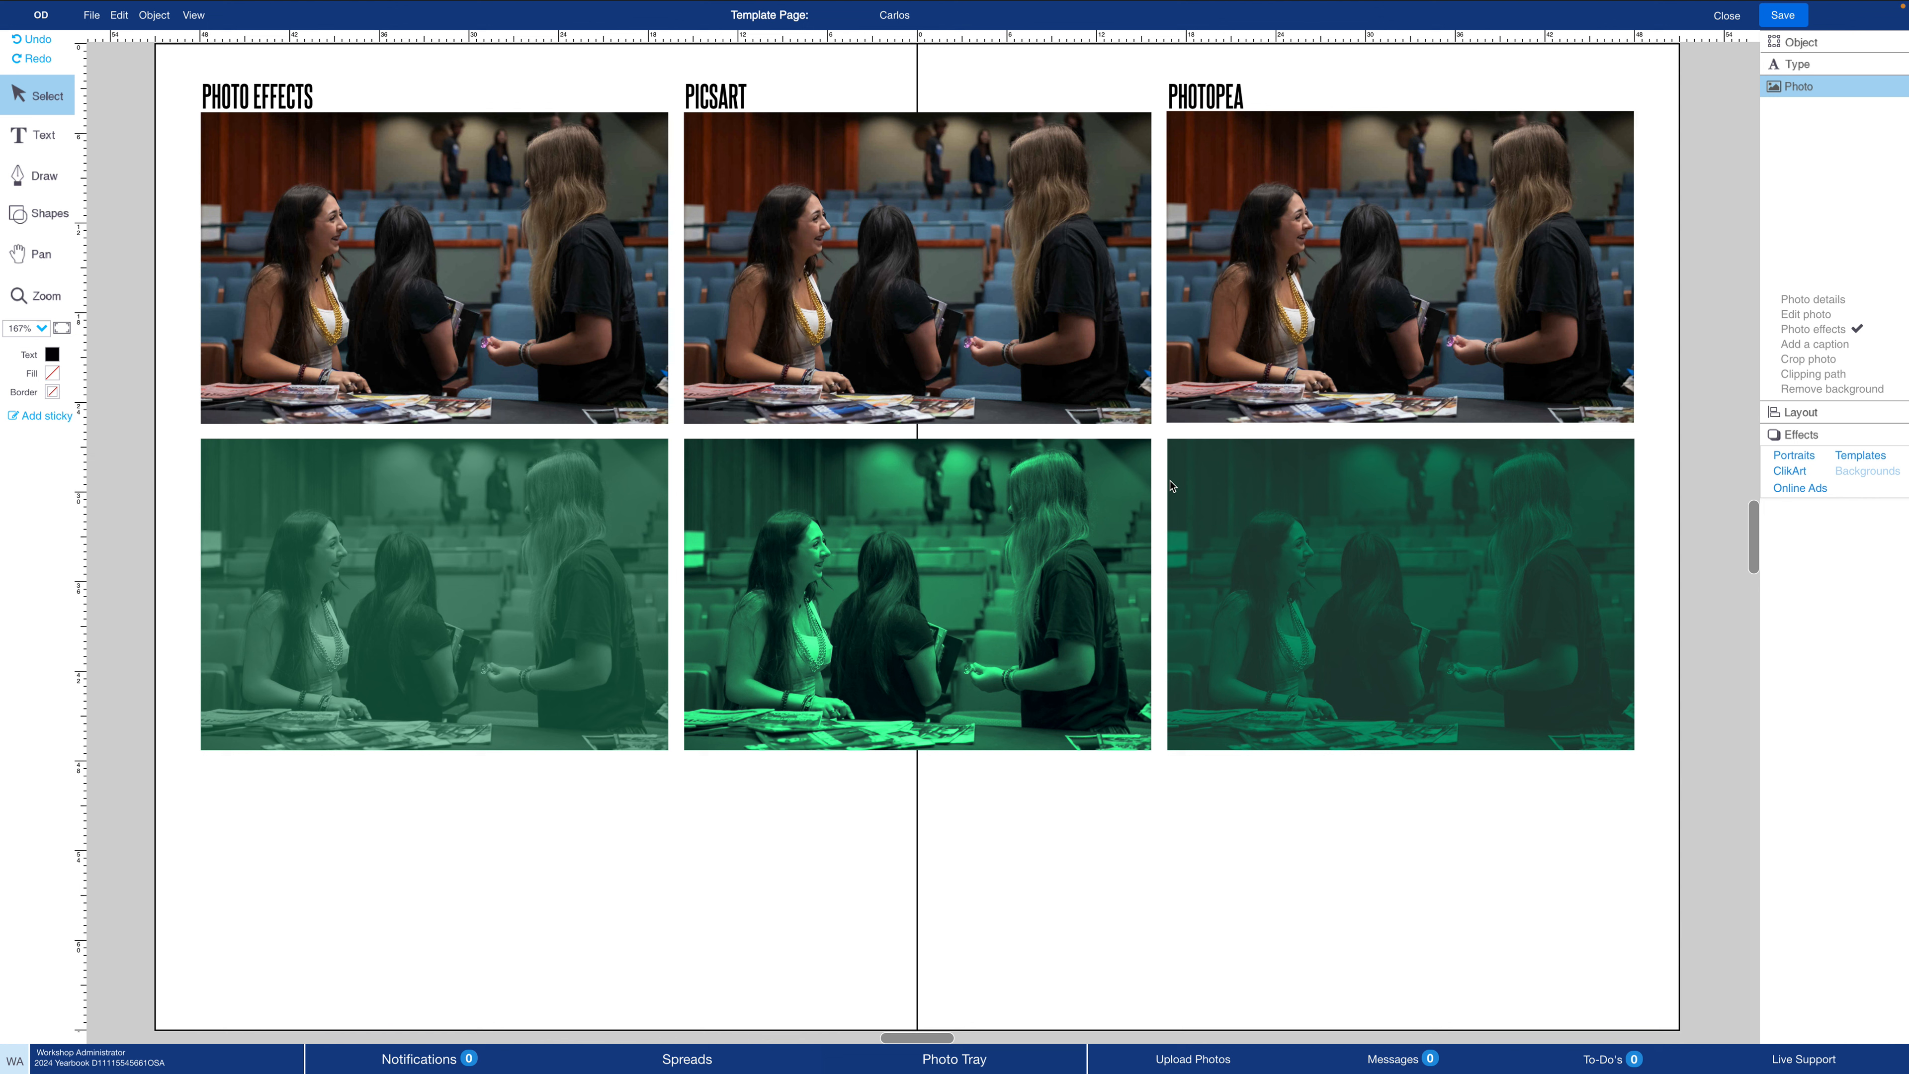
pyautogui.click(1258, 513)
pyautogui.click(539, 535)
pyautogui.doubleClick(540, 536)
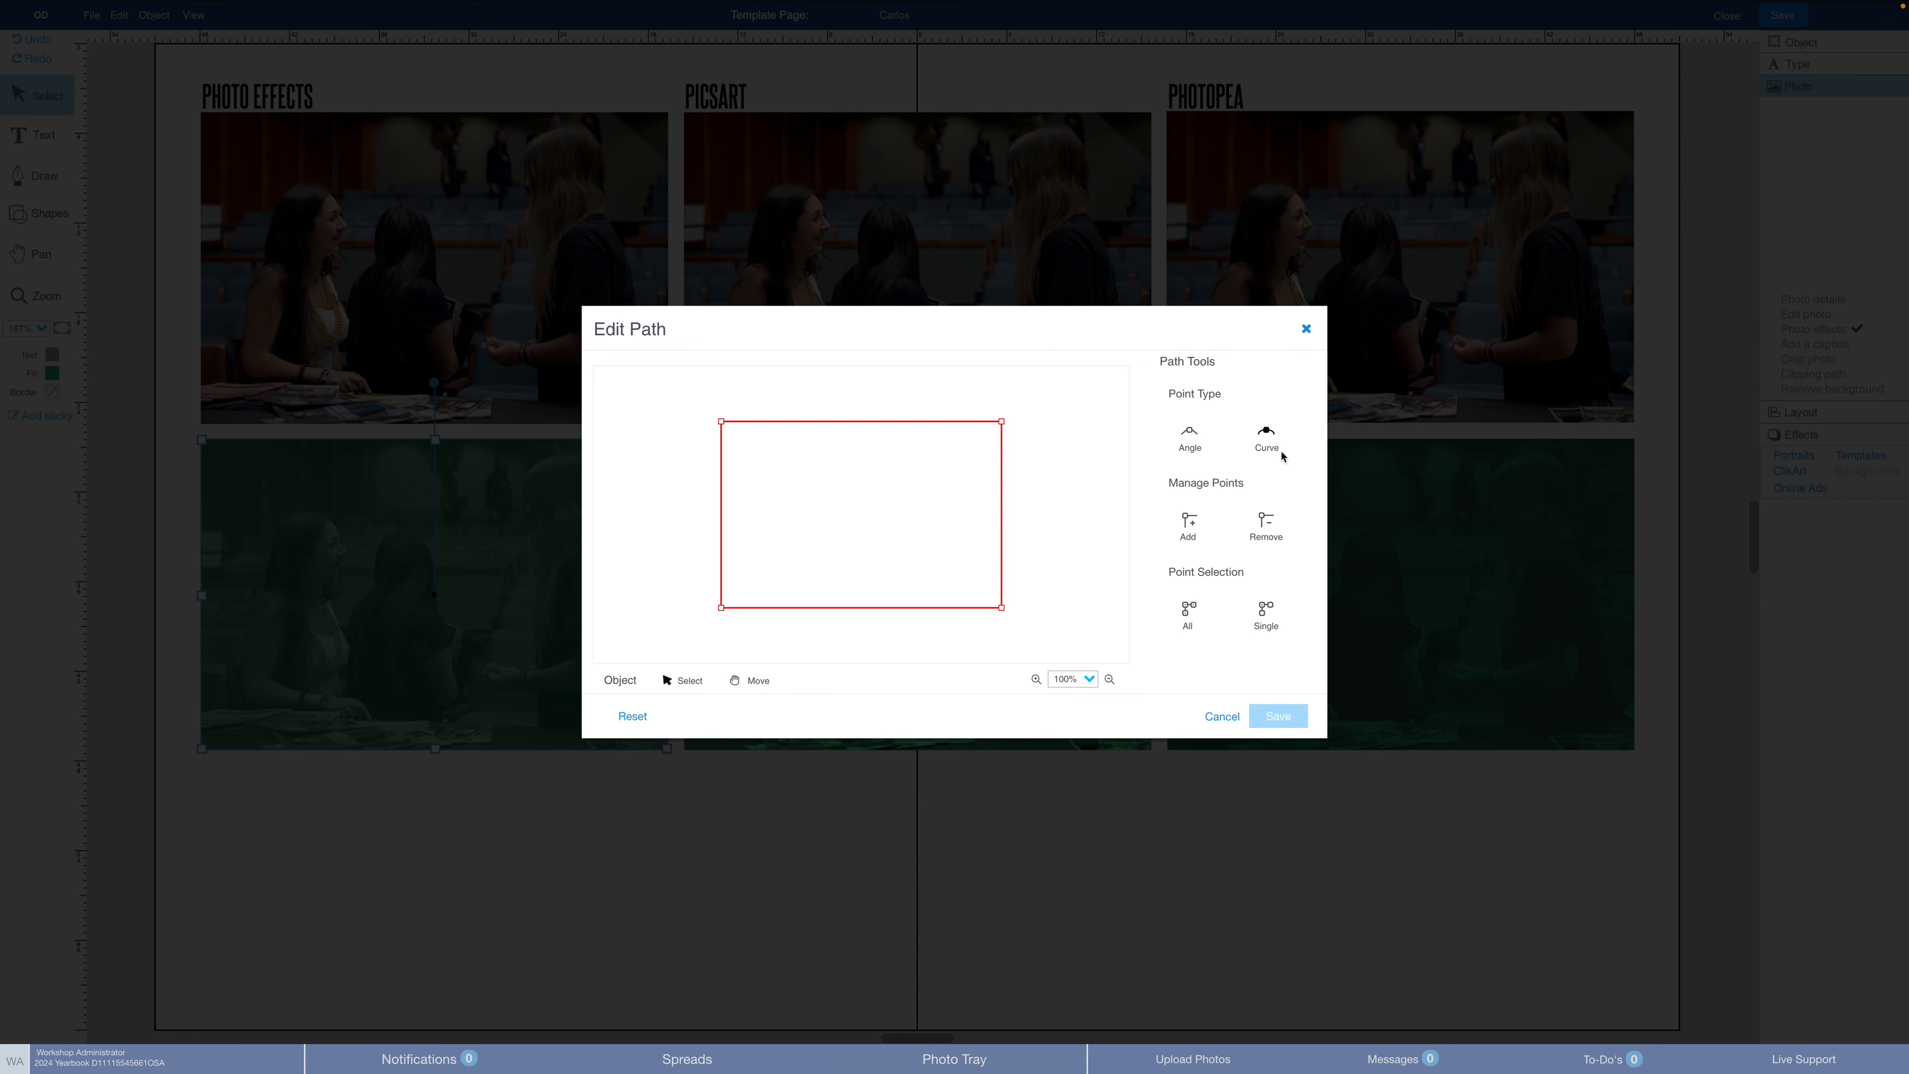
pyautogui.click(1306, 329)
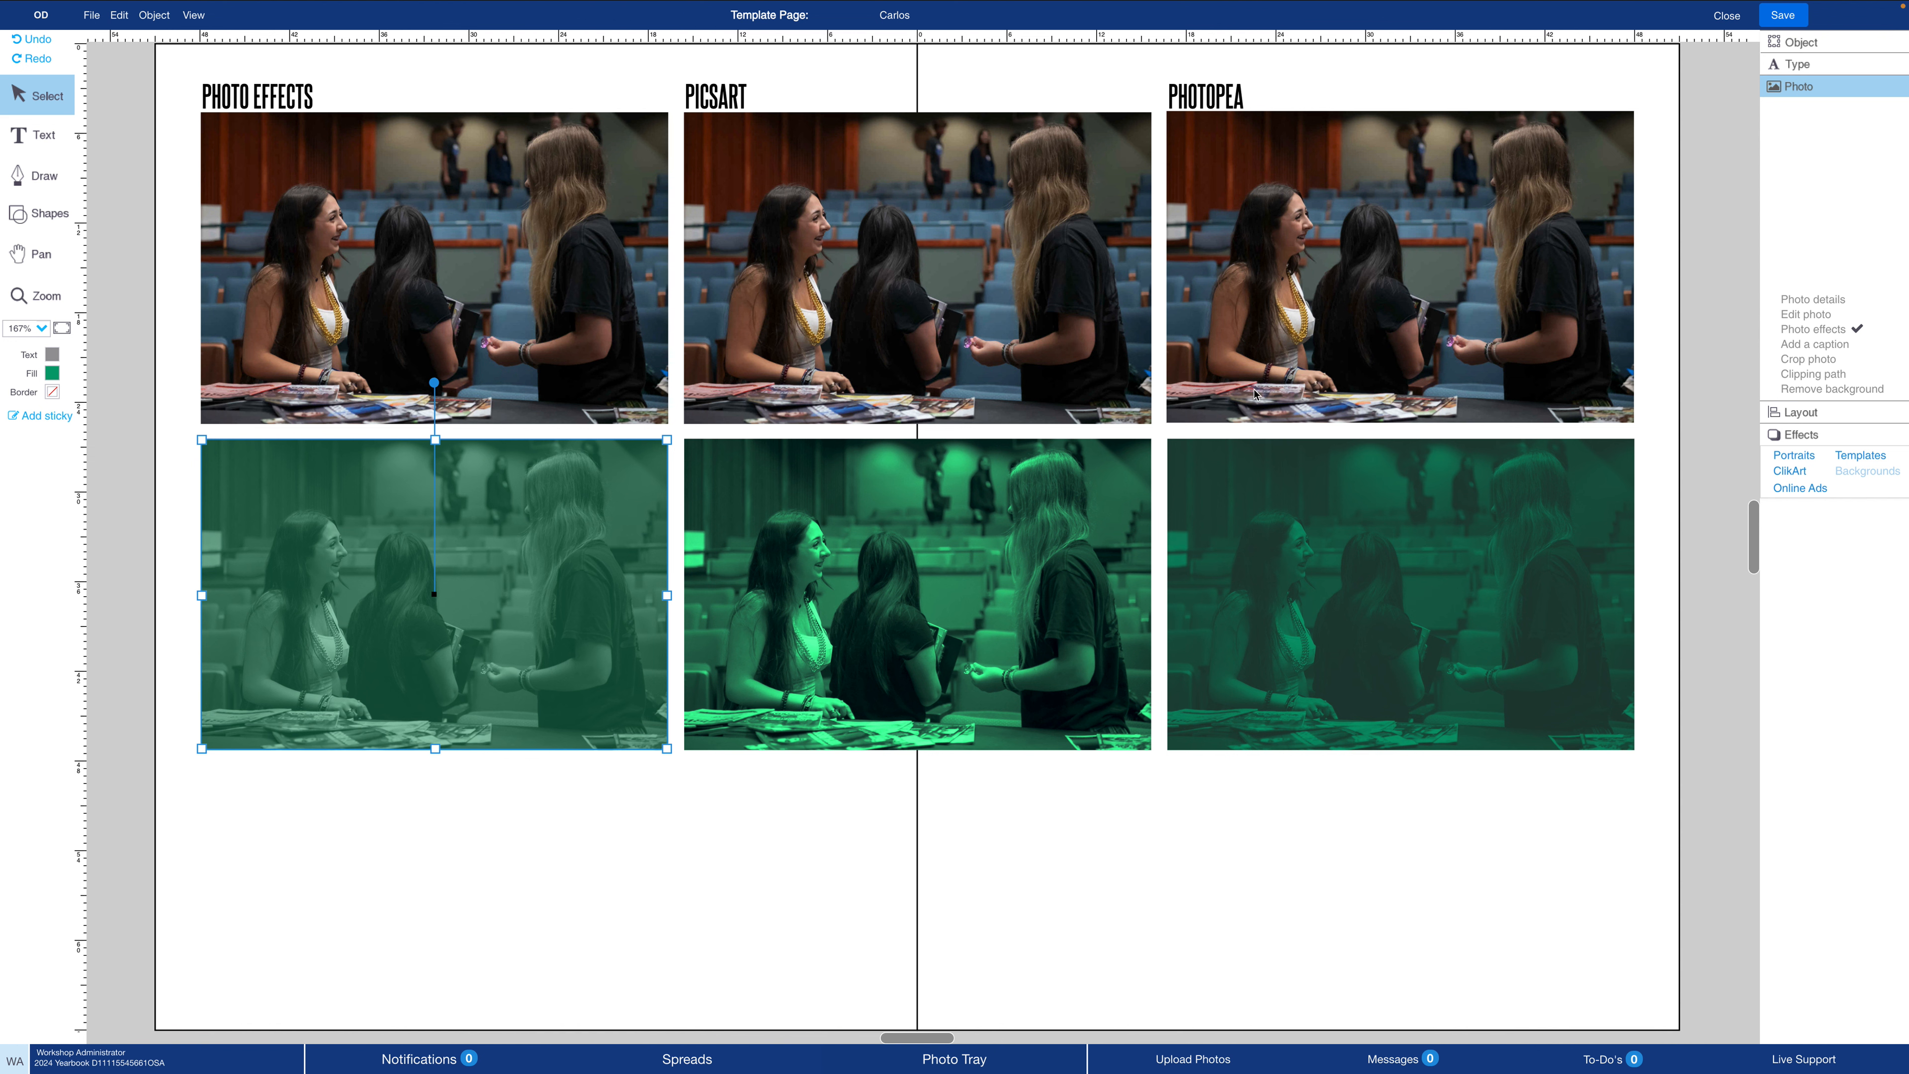
pyautogui.click(1431, 540)
pyautogui.click(1075, 543)
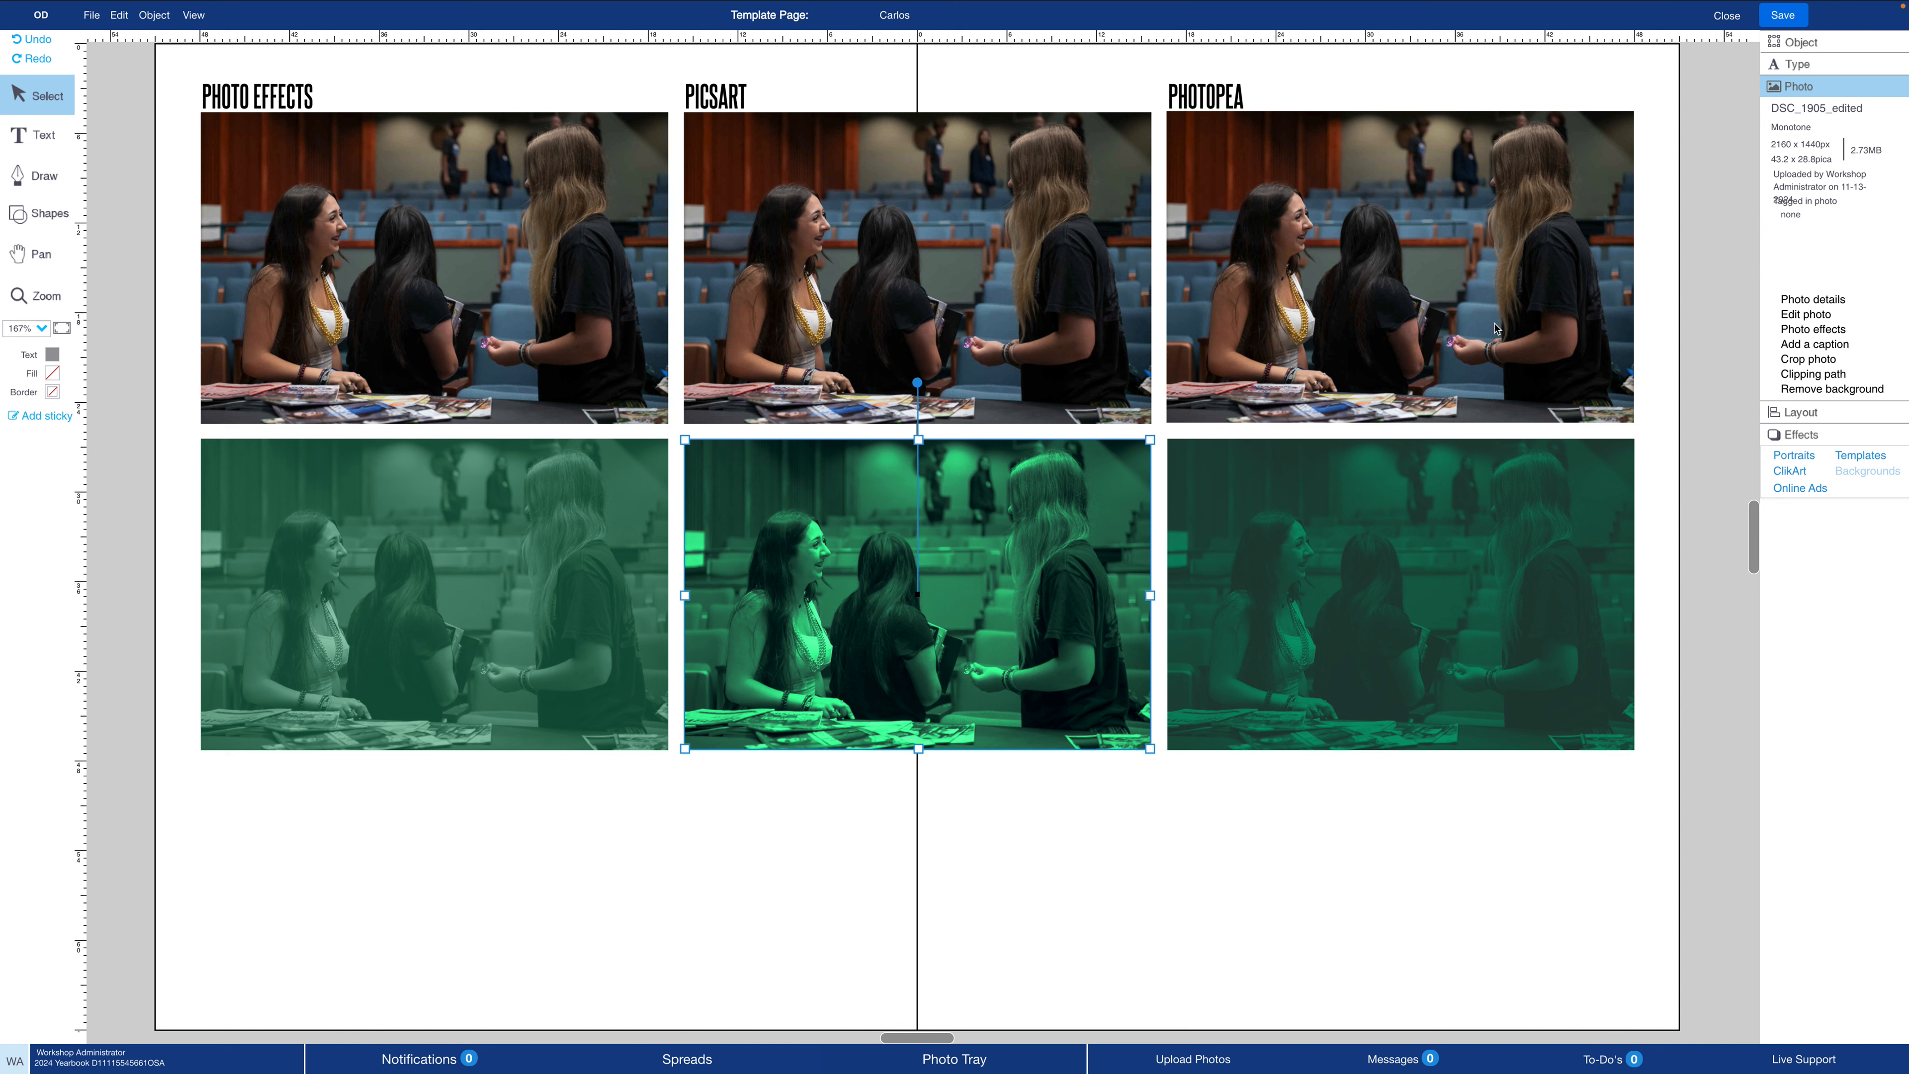
pyautogui.click(612, 406)
pyautogui.click(592, 500)
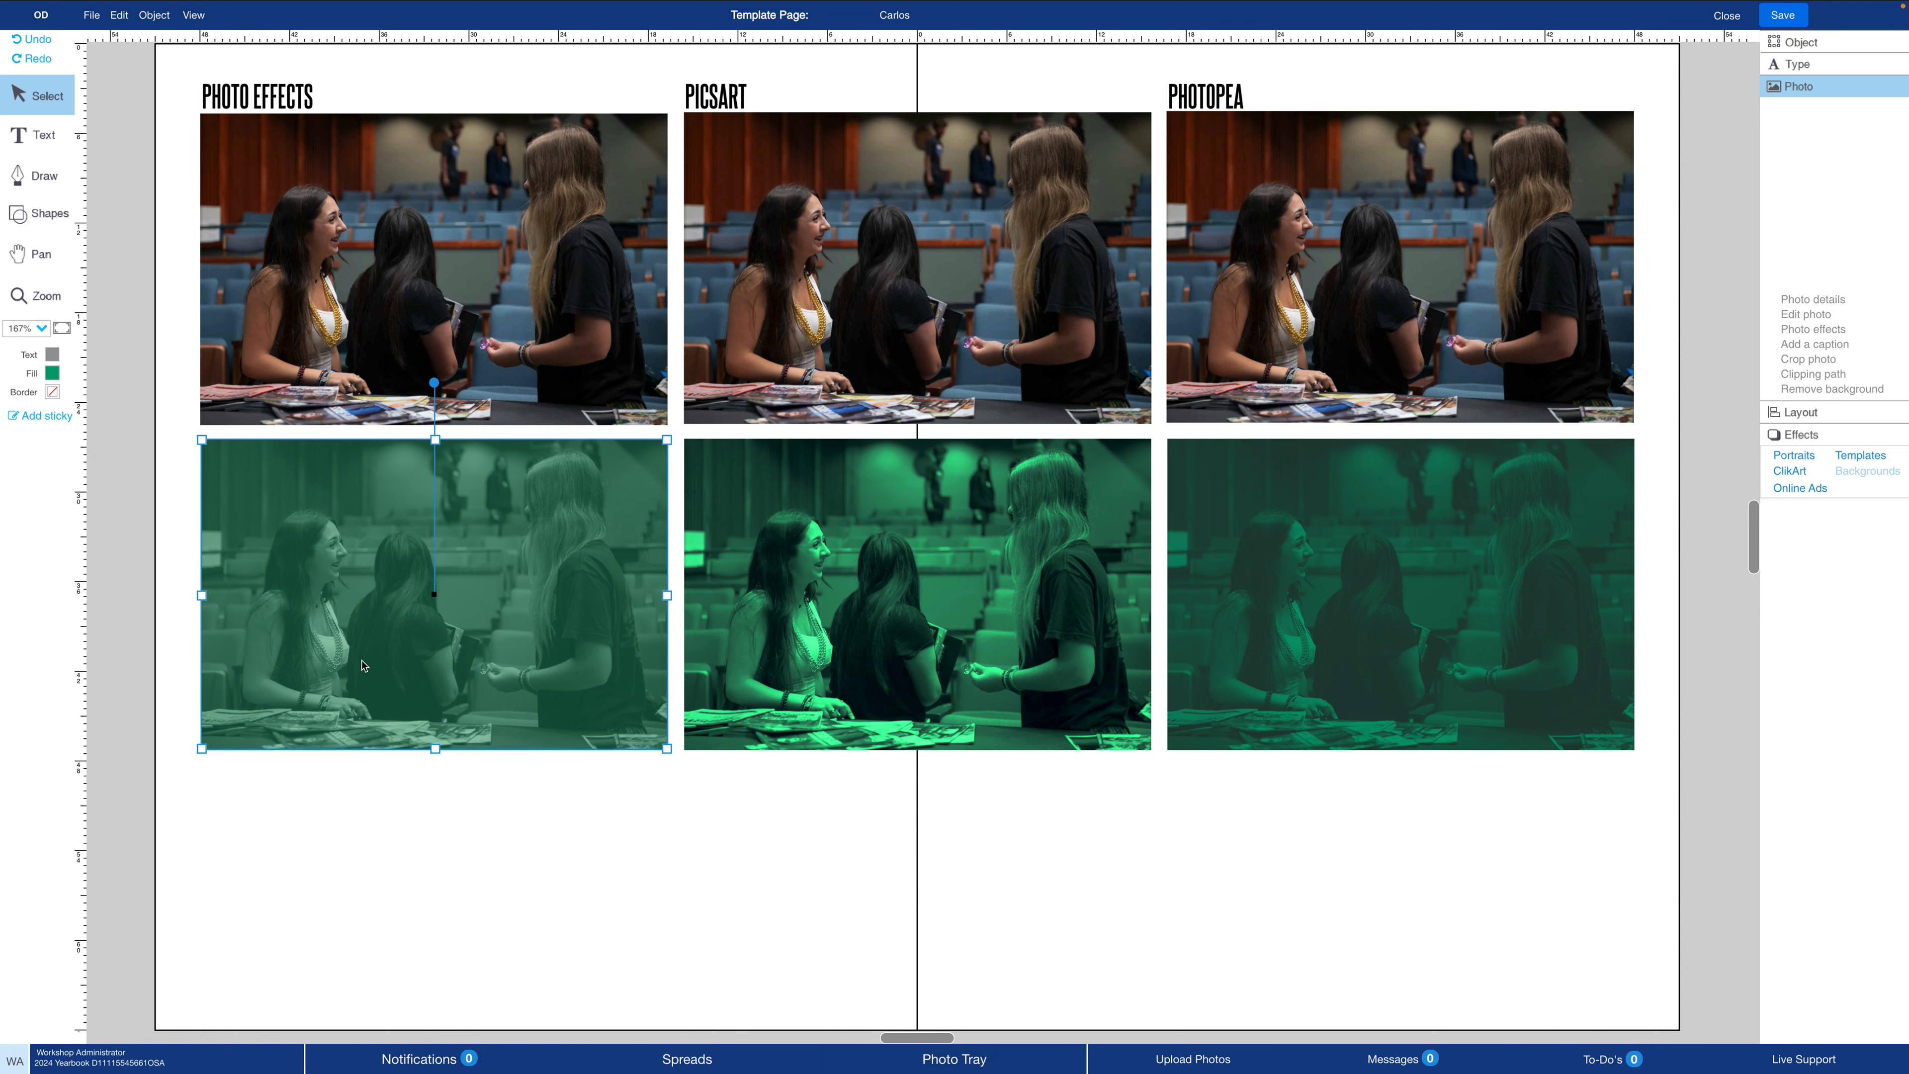
pyautogui.click(971, 882)
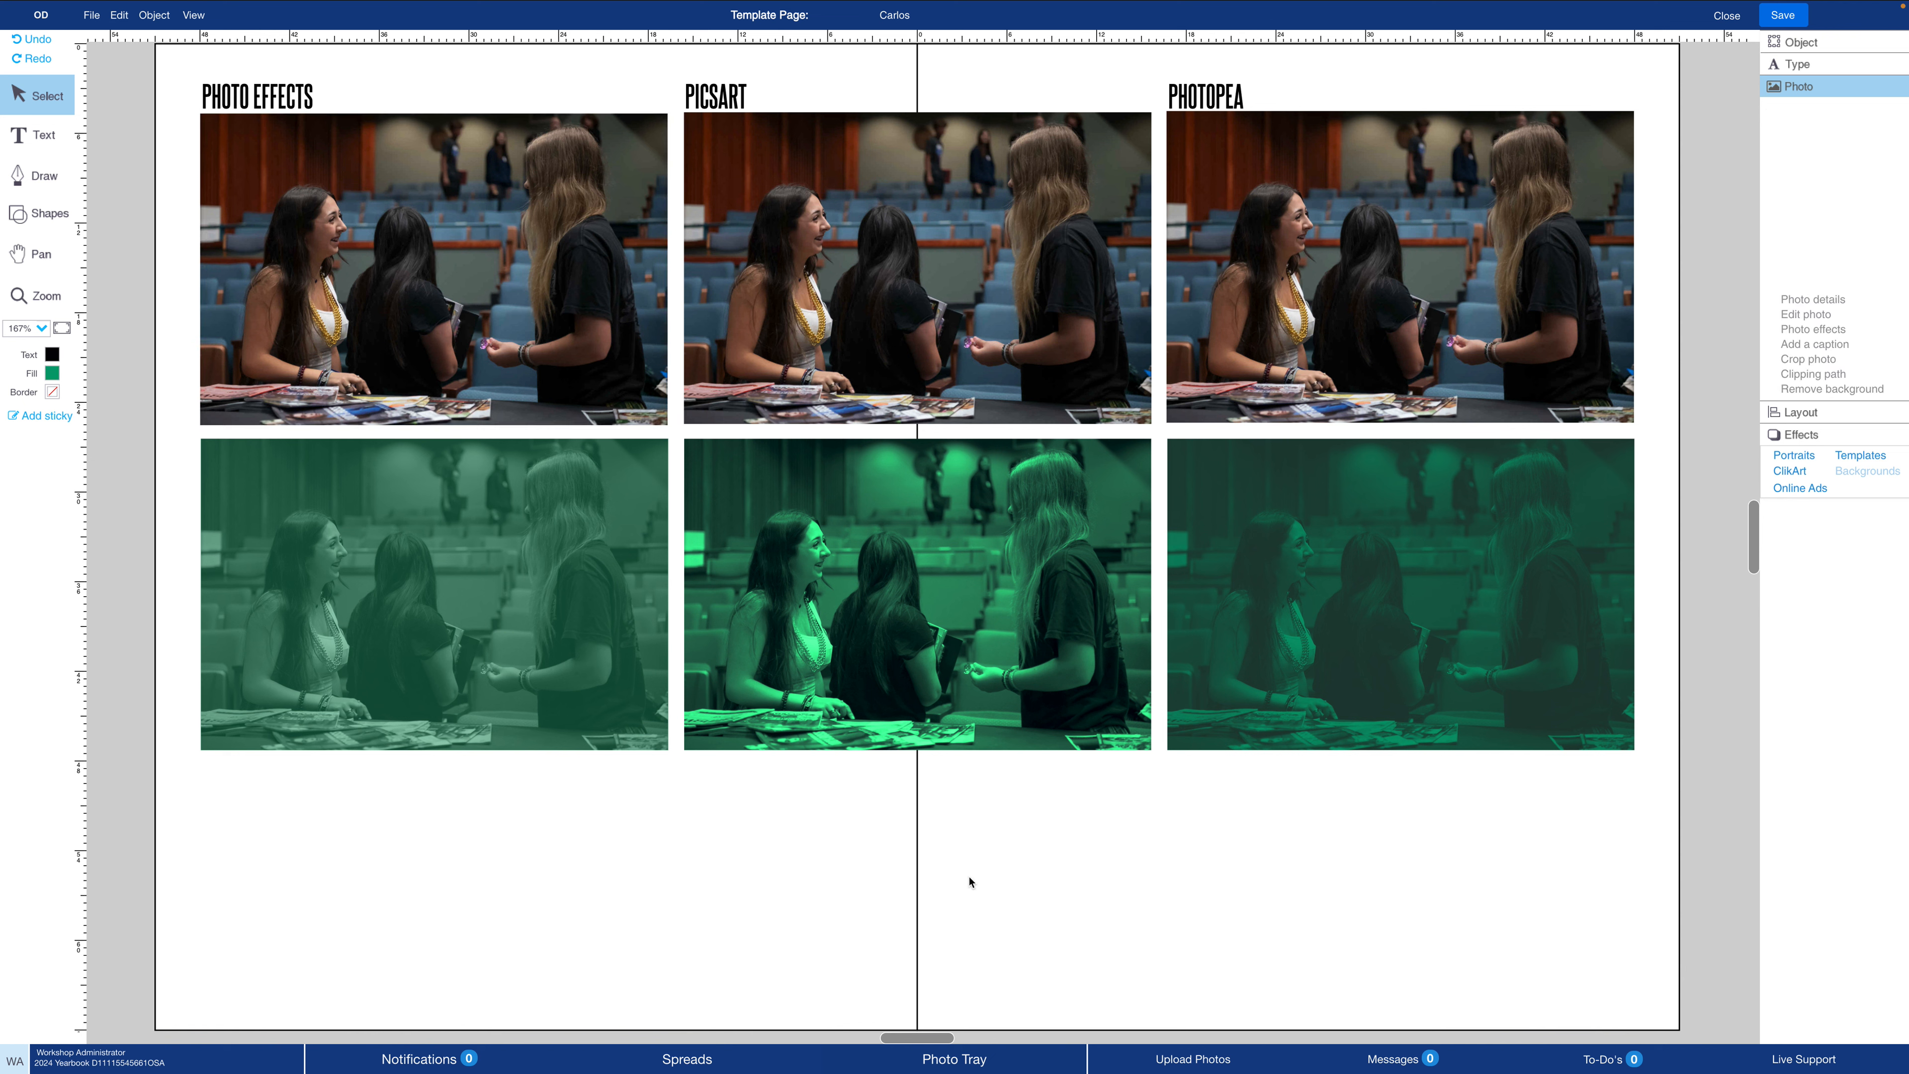